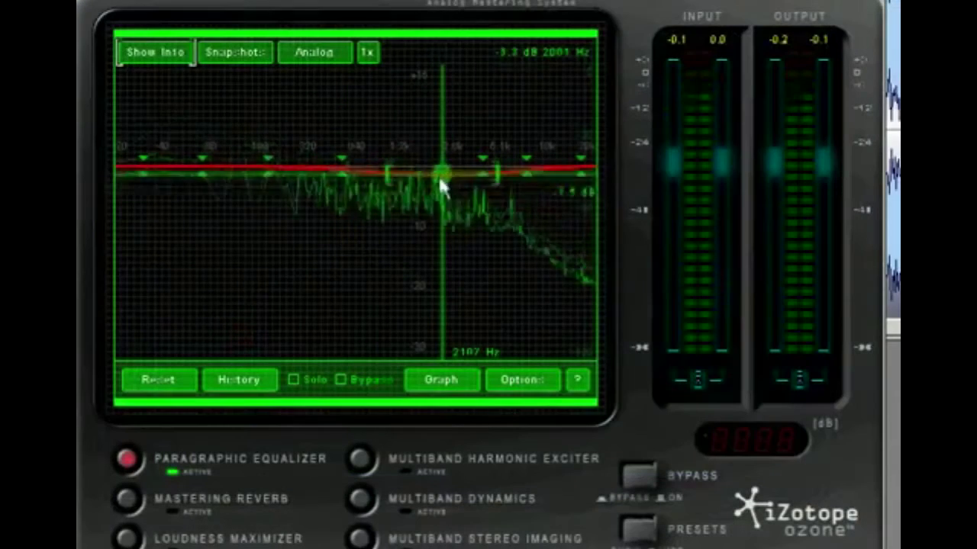
# Step: Cut the 2107 Hz equalizer band by about 2.8 dB and adjust the lowest band near 30 Hz
pyautogui.moveTo(442, 187); pyautogui.dragTo(483, 196)
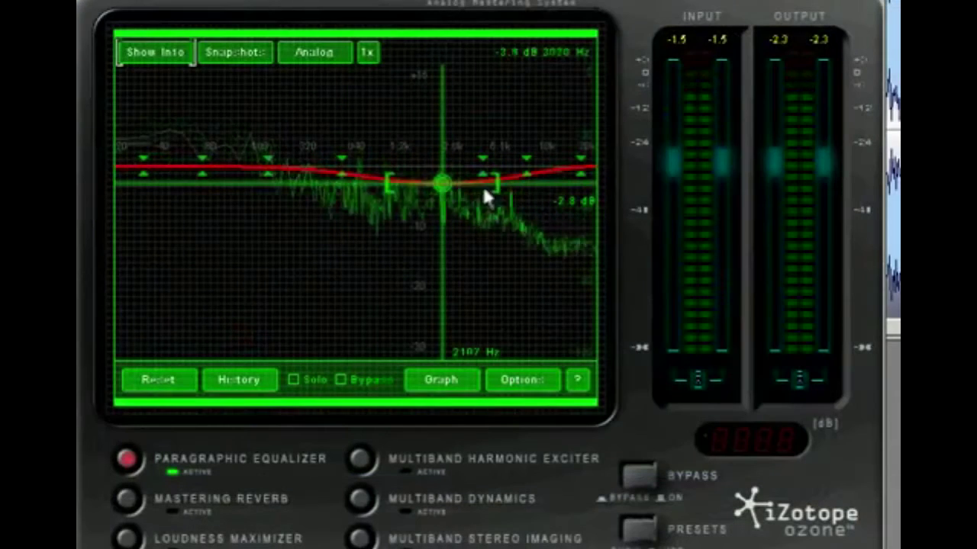
pyautogui.click(143, 168)
pyautogui.moveTo(183, 181)
pyautogui.mouseDown()
pyautogui.moveTo(191, 170)
pyautogui.moveTo(151, 173)
pyautogui.mouseUp()
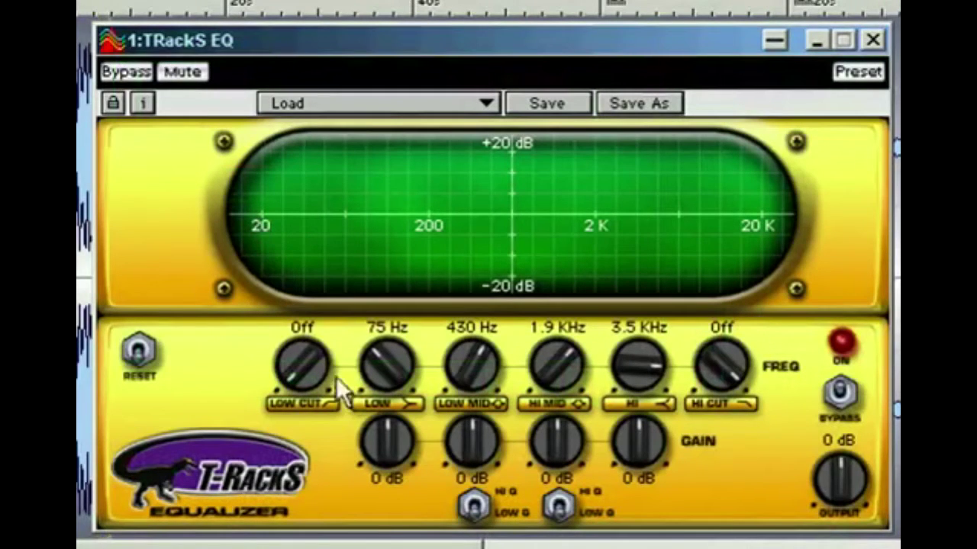
# Step: Adjust the low-cut and high-cut filter frequencies in the T-RackS equalizer
pyautogui.moveTo(300, 357); pyautogui.dragTo(278, 298)
pyautogui.moveTo(744, 349); pyautogui.dragTo(722, 365)
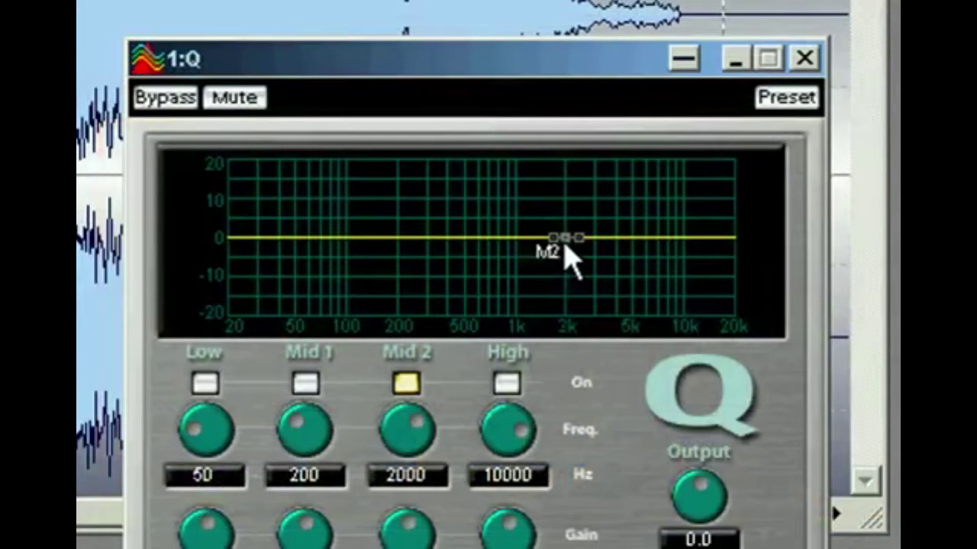
# Step: Cut the Mid 2 band in the Q equalizer at about 1930 Hz, and enable and adjust the High band
pyautogui.moveTo(562, 255); pyautogui.dragTo(585, 266)
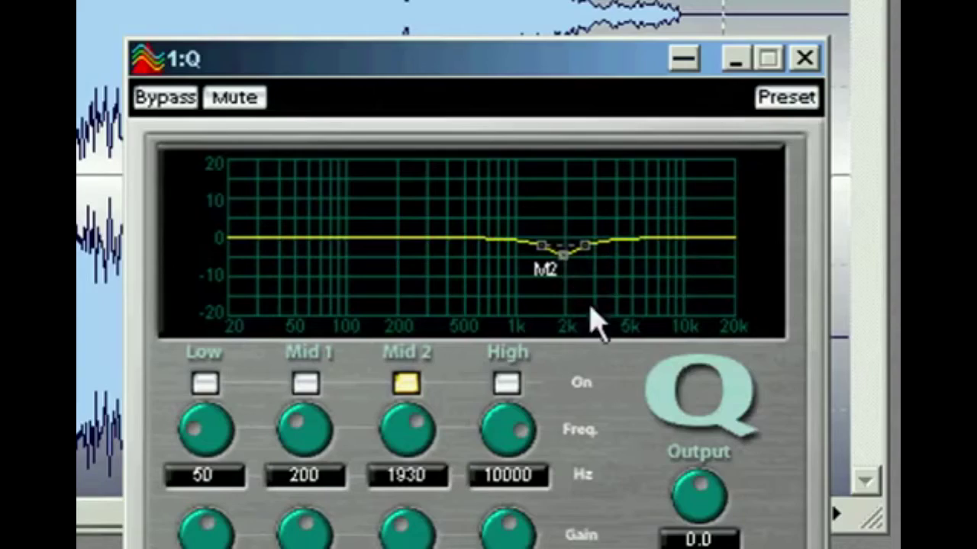
pyautogui.click(507, 382)
pyautogui.moveTo(683, 243); pyautogui.dragTo(698, 239)
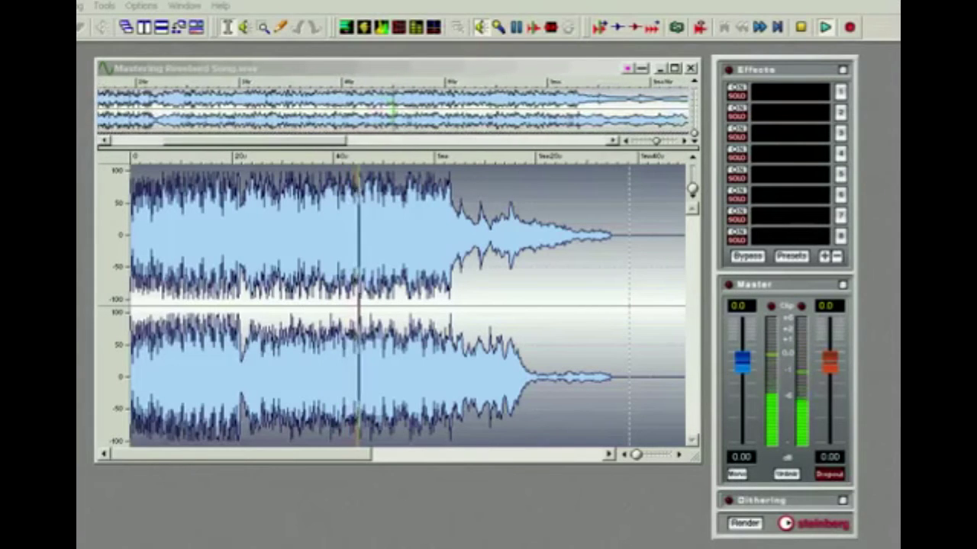
# Step: Stop song playback and pull down the Ozone equalizer band near 1.7 kHz
pyautogui.click(803, 29)
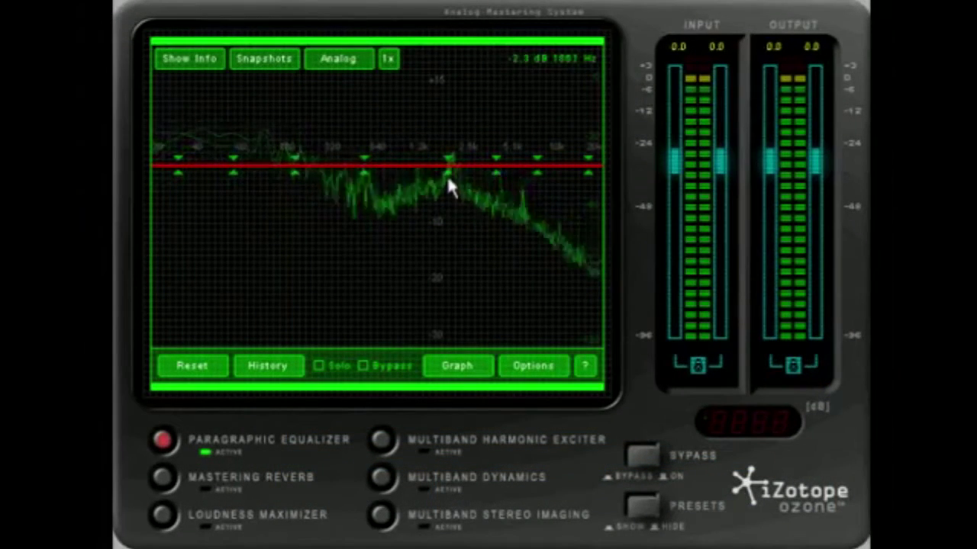
pyautogui.moveTo(447, 177); pyautogui.dragTo(469, 187)
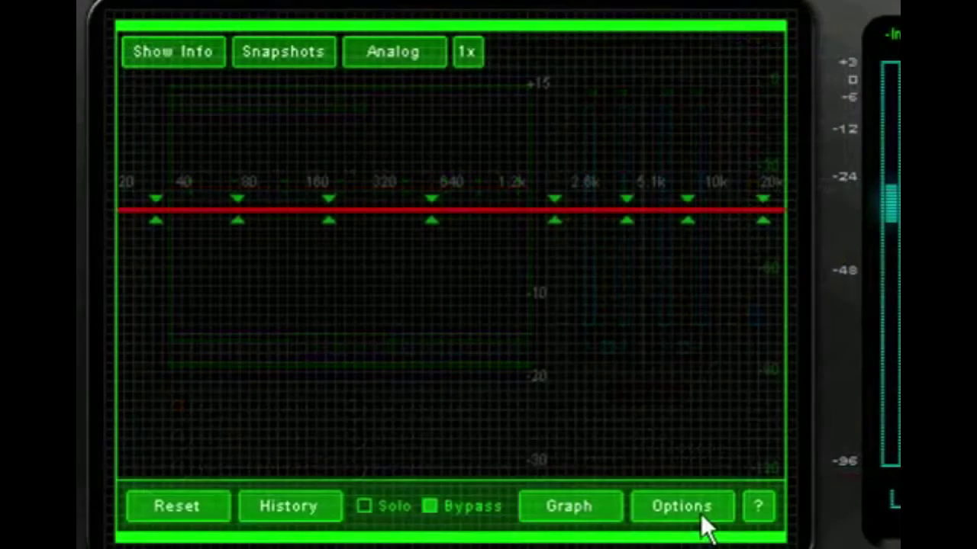
# Step: Change the average time in Ozone's Spectrum options and apply the settings
pyautogui.click(474, 348)
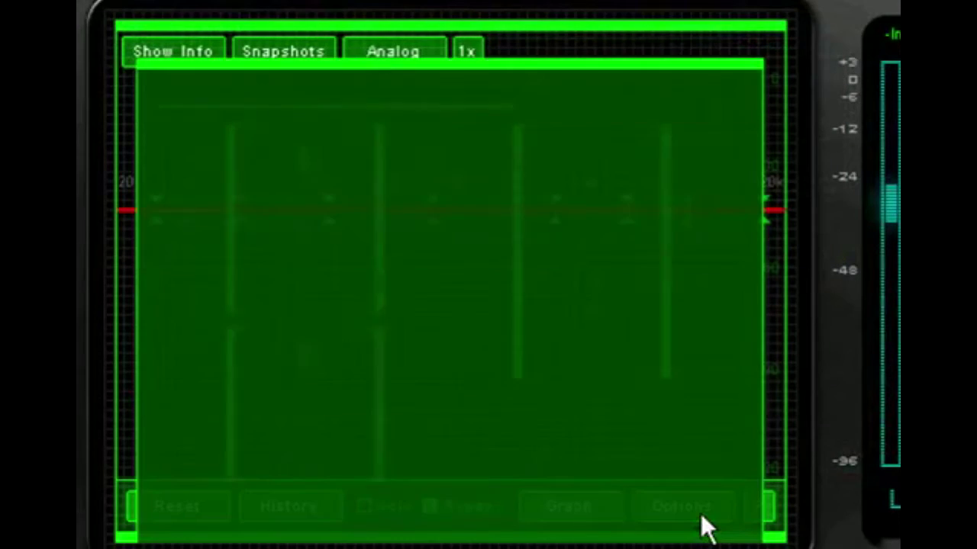
pyautogui.click(309, 107)
pyautogui.click(647, 222)
pyautogui.click(656, 212)
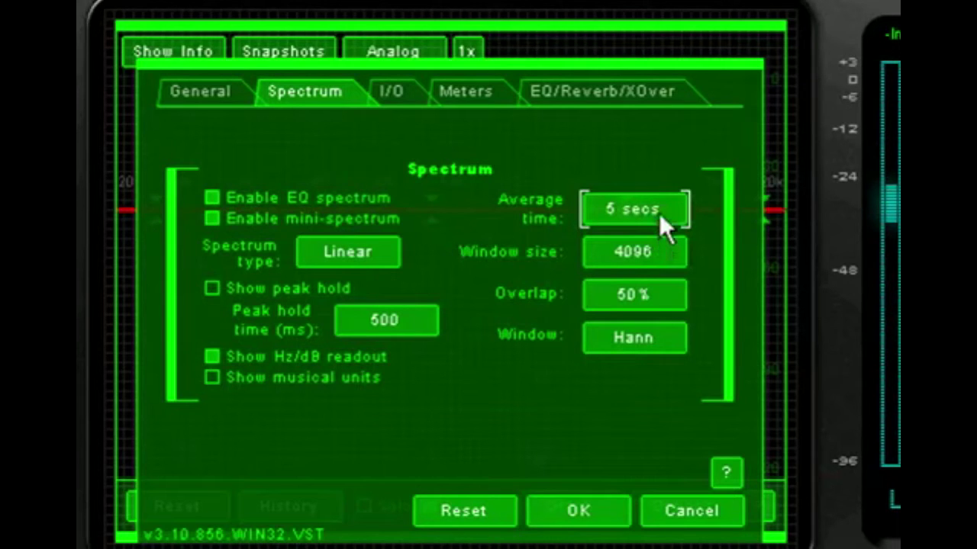
pyautogui.click(655, 212)
pyautogui.click(561, 502)
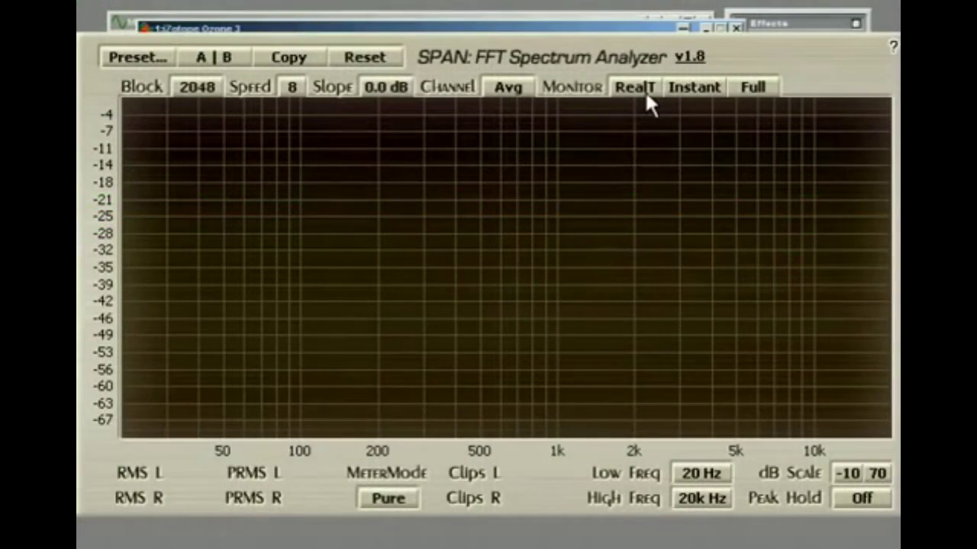
# Step: Set the SPAN analyzer's monitor mode to Avg and start song playback
pyautogui.click(645, 90)
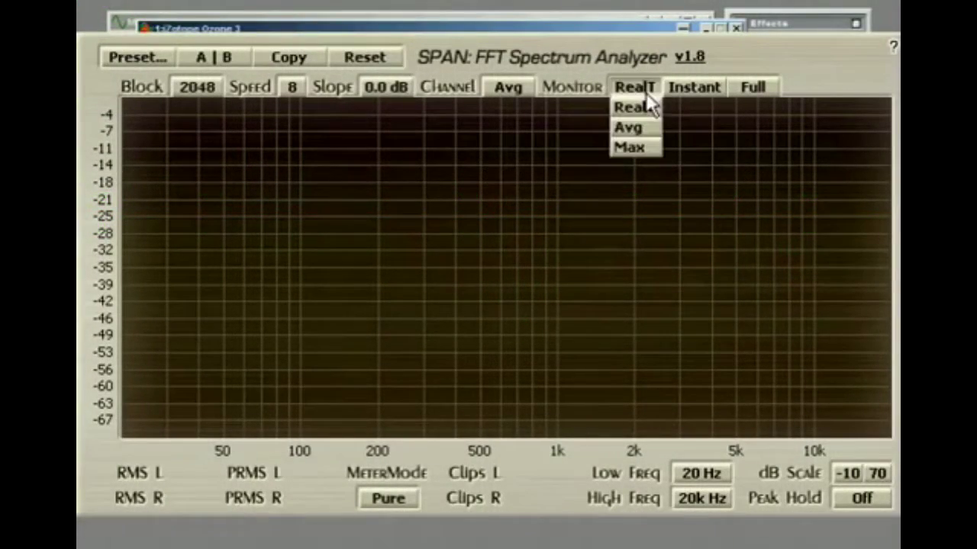
pyautogui.click(645, 128)
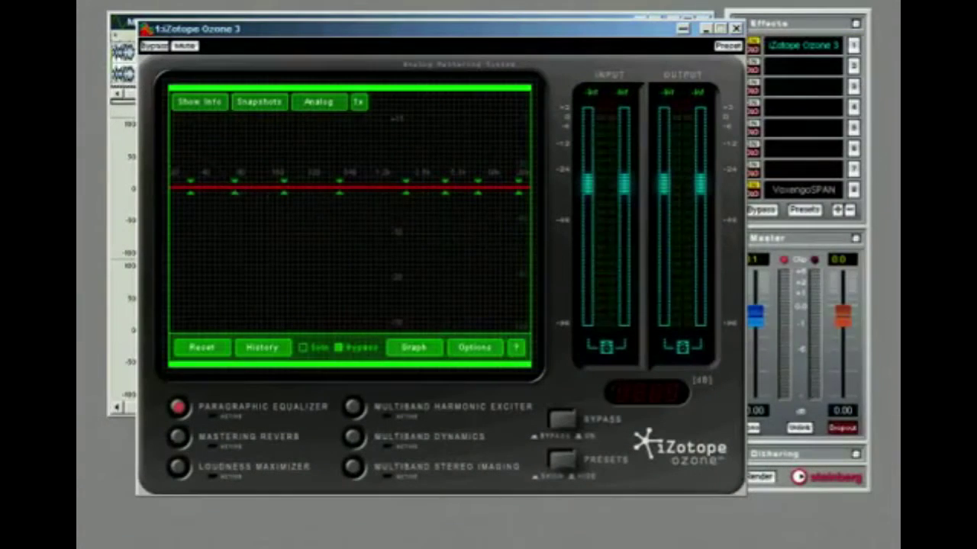
pyautogui.press('space')
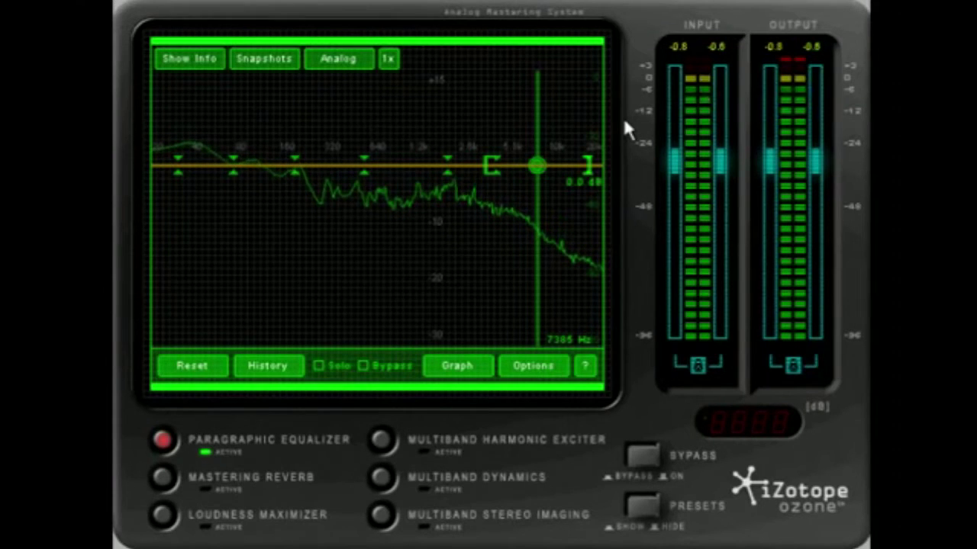
# Step: Shape two equalizer cuts in Ozone, one near 2 kHz and a narrow one near 6 kHz
pyautogui.click(448, 165)
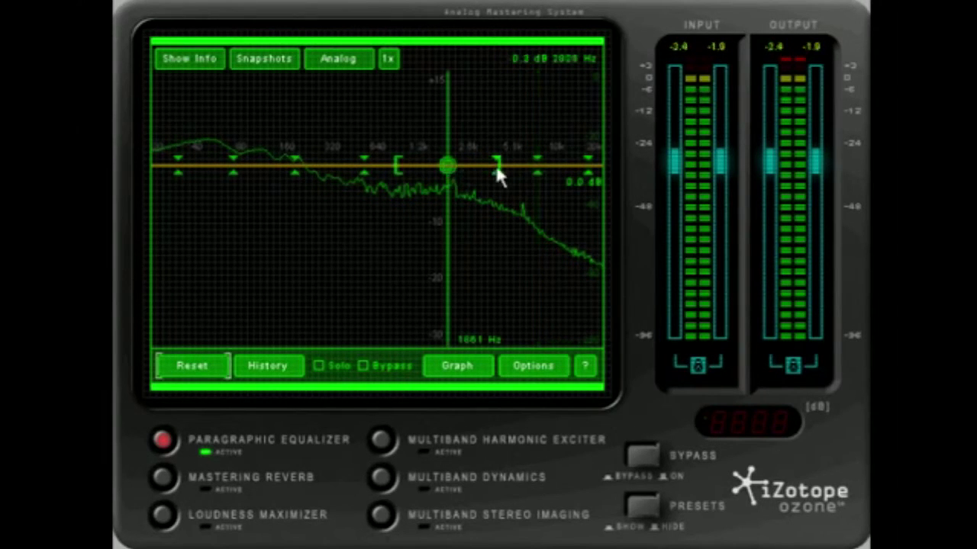
pyautogui.moveTo(498, 164); pyautogui.dragTo(455, 204)
pyautogui.moveTo(537, 166)
pyautogui.mouseDown()
pyautogui.moveTo(523, 168)
pyautogui.moveTo(561, 162)
pyautogui.moveTo(527, 183)
pyautogui.mouseUp()
# Step: Boost the equalizer band at about 882 Hz by about 2.3 dB and deepen the cut near 2.1 kHz to beyond 6.5 dB
pyautogui.moveTo(364, 170)
pyautogui.mouseDown()
pyautogui.moveTo(430, 166)
pyautogui.moveTo(385, 172)
pyautogui.moveTo(396, 157)
pyautogui.moveTo(382, 157)
pyautogui.moveTo(397, 157)
pyautogui.moveTo(365, 146)
pyautogui.mouseUp()
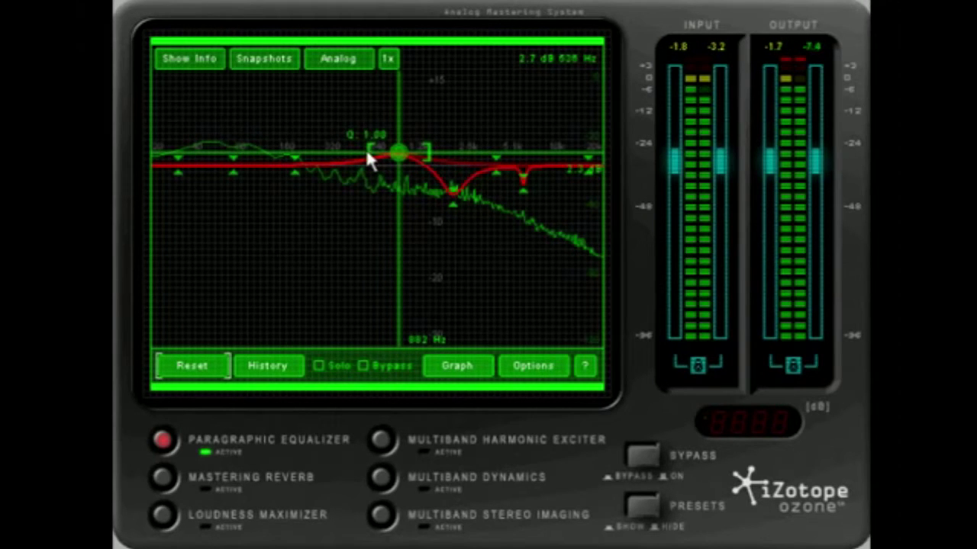
pyautogui.moveTo(451, 197); pyautogui.dragTo(454, 204)
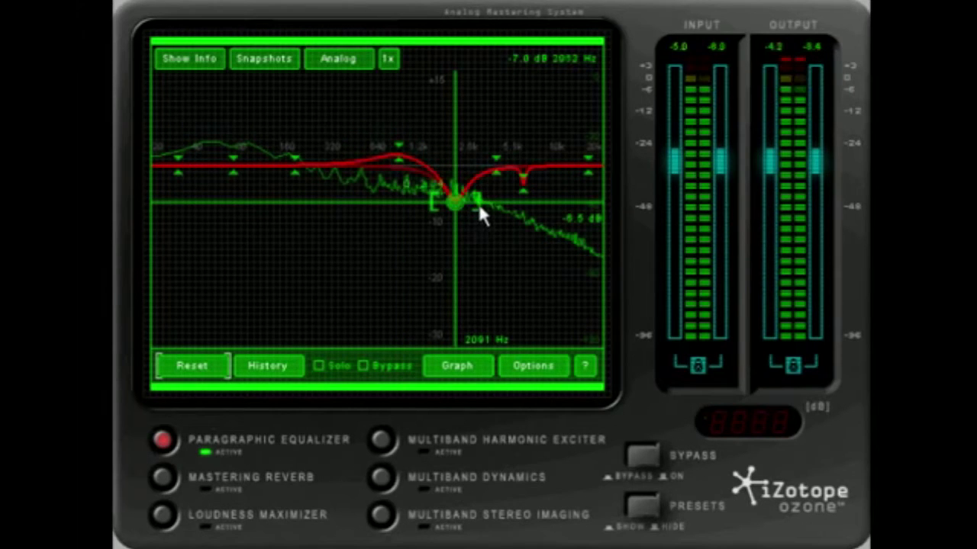
pyautogui.moveTo(460, 216); pyautogui.dragTo(463, 220)
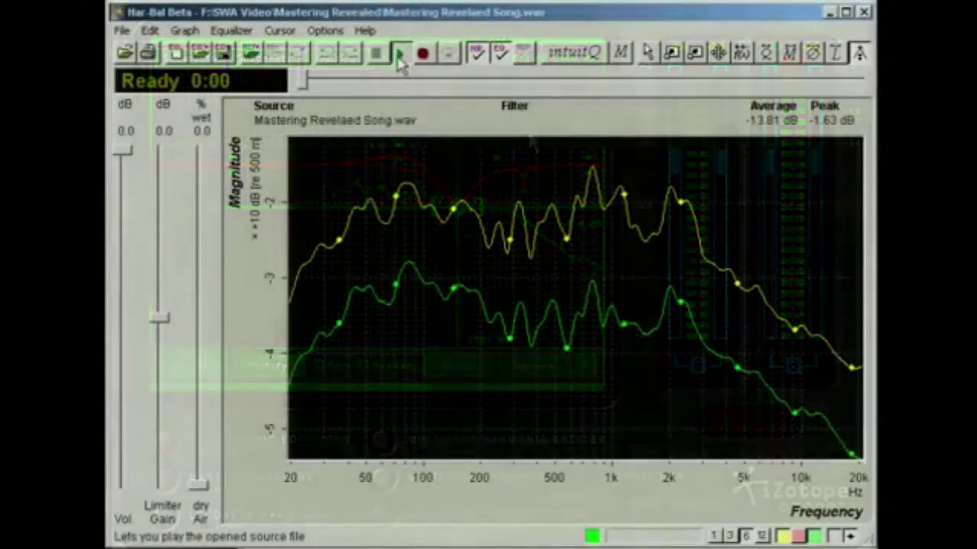
# Step: In Har-Bal, play the song, fill the spectrum dips around 150–500 Hz, and cut the peak at 2.08 kHz by about 3.9 dB
pyautogui.click(397, 59)
pyautogui.moveTo(508, 257); pyautogui.dragTo(521, 227)
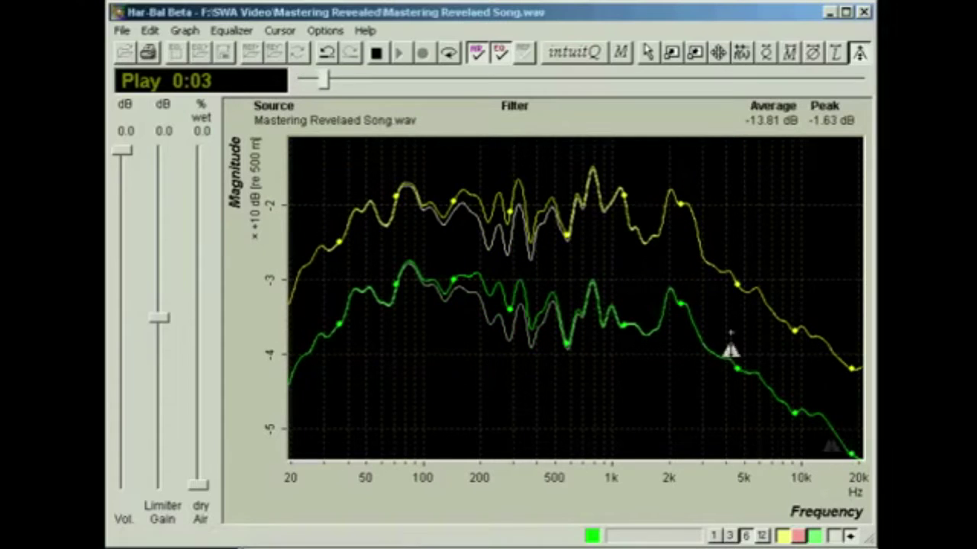
pyautogui.moveTo(670, 298); pyautogui.dragTo(678, 336)
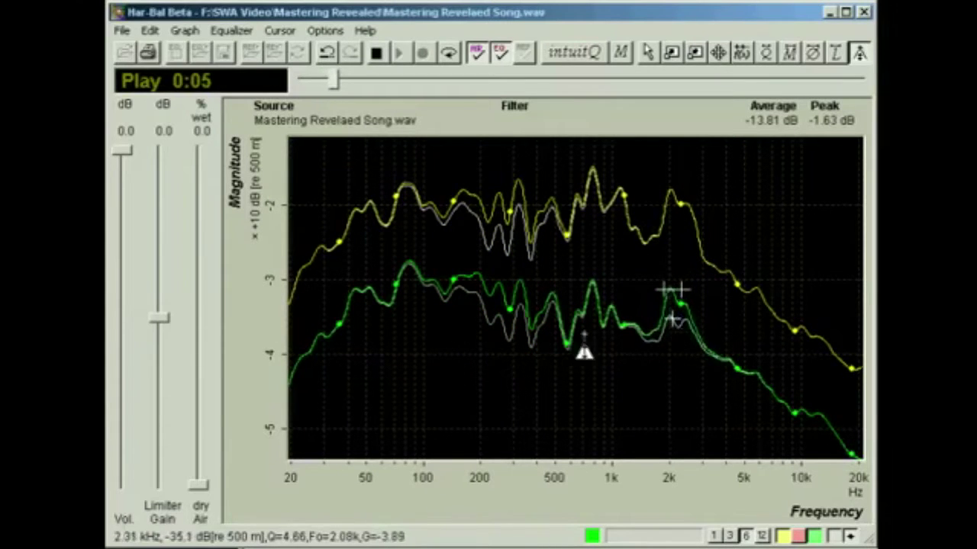
# Step: Raise the spectrum dips between about 500 Hz and 2 kHz and reshape the bass region below about 100 Hz
pyautogui.moveTo(564, 358)
pyautogui.mouseDown()
pyautogui.moveTo(588, 283)
pyautogui.moveTo(617, 343)
pyautogui.moveTo(665, 316)
pyautogui.mouseUp()
pyautogui.moveTo(403, 285)
pyautogui.mouseDown()
pyautogui.moveTo(441, 309)
pyautogui.moveTo(343, 371)
pyautogui.moveTo(368, 349)
pyautogui.moveTo(389, 348)
pyautogui.mouseUp()
pyautogui.moveTo(524, 327)
pyautogui.mouseDown()
pyautogui.moveTo(526, 283)
pyautogui.moveTo(425, 288)
pyautogui.moveTo(407, 279)
pyautogui.mouseUp()
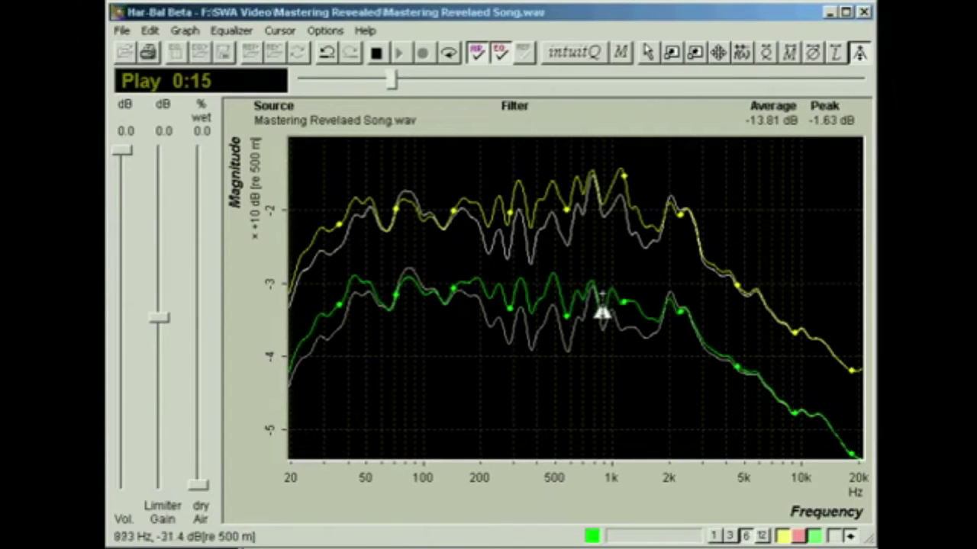
# Step: Lift the spectrum between 1 and 2 kHz, lower the bass hump near 80 Hz, and compare with the EQ filter switched out and in
pyautogui.moveTo(571, 327); pyautogui.dragTo(648, 299)
pyautogui.moveTo(593, 284); pyautogui.dragTo(604, 319)
pyautogui.moveTo(442, 312); pyautogui.dragTo(704, 353)
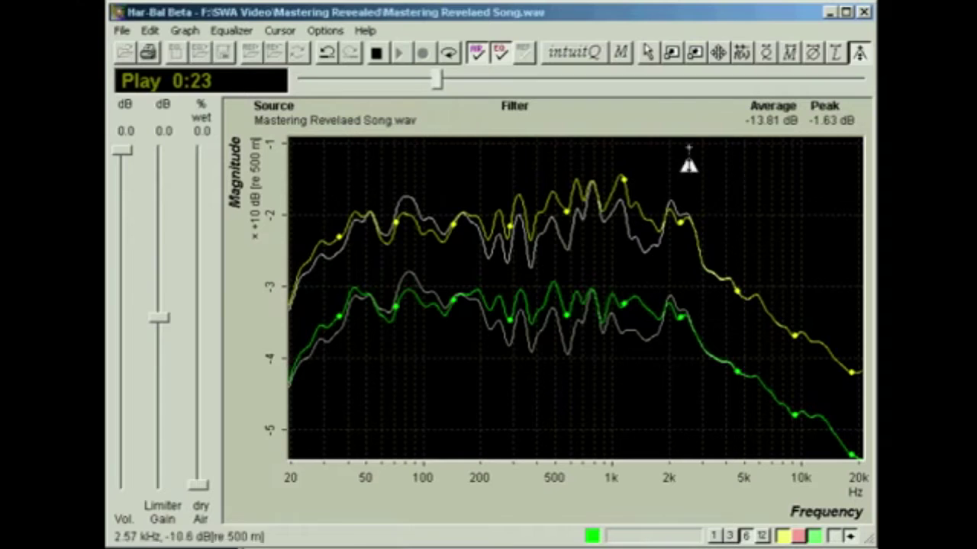
pyautogui.click(501, 59)
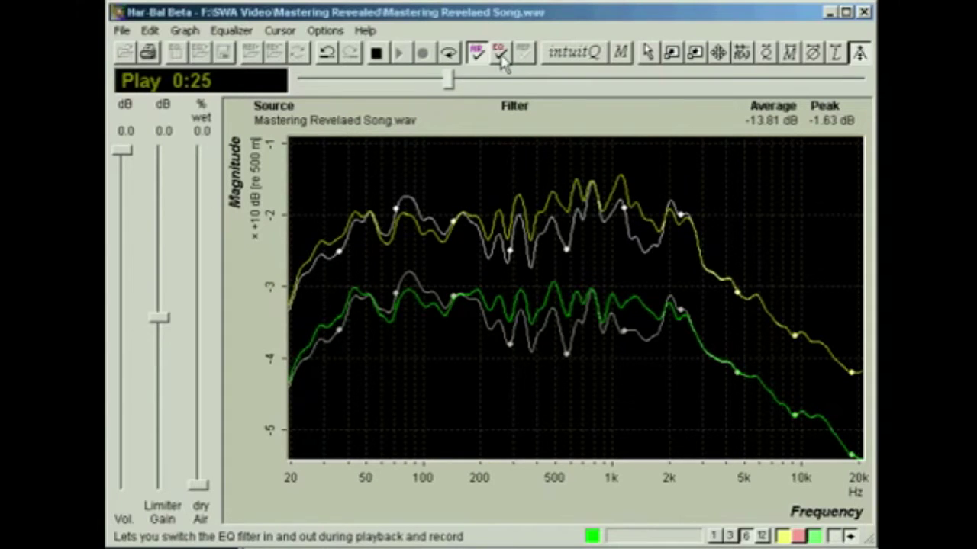
pyautogui.click(501, 59)
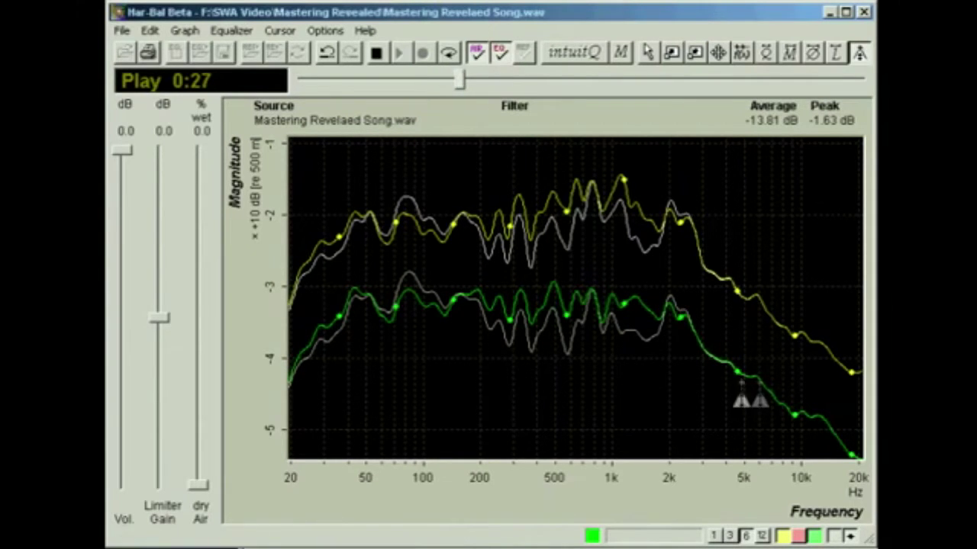
# Step: Level the spectrum by raising the regions near 2 kHz and below 100 Hz and easing down the 500 Hz peak
pyautogui.moveTo(668, 328)
pyautogui.mouseDown()
pyautogui.moveTo(702, 351)
pyautogui.moveTo(695, 344)
pyautogui.moveTo(709, 332)
pyautogui.moveTo(604, 324)
pyautogui.mouseUp()
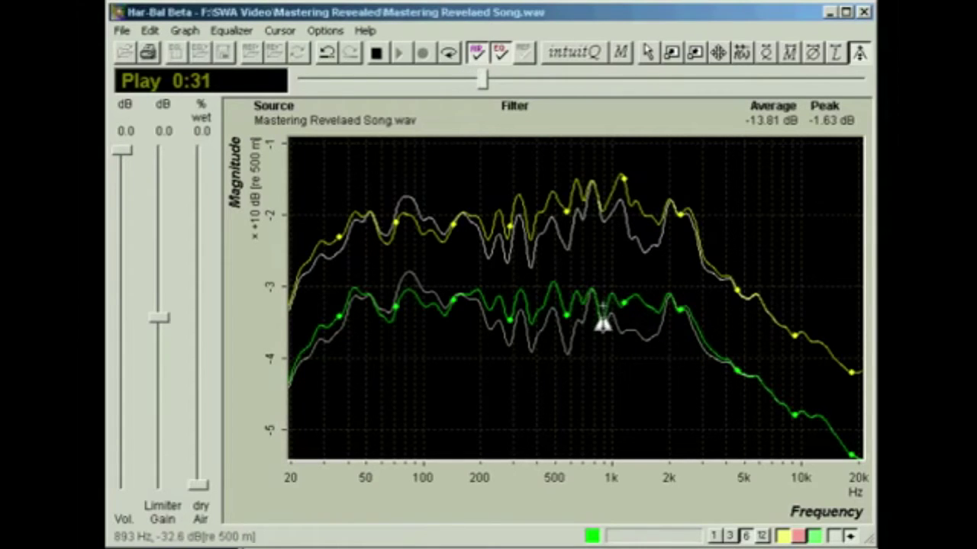
pyautogui.moveTo(552, 283)
pyautogui.mouseDown()
pyautogui.moveTo(527, 331)
pyautogui.moveTo(451, 309)
pyautogui.moveTo(434, 334)
pyautogui.moveTo(449, 326)
pyautogui.moveTo(392, 332)
pyautogui.moveTo(389, 318)
pyautogui.moveTo(318, 349)
pyautogui.moveTo(349, 300)
pyautogui.mouseUp()
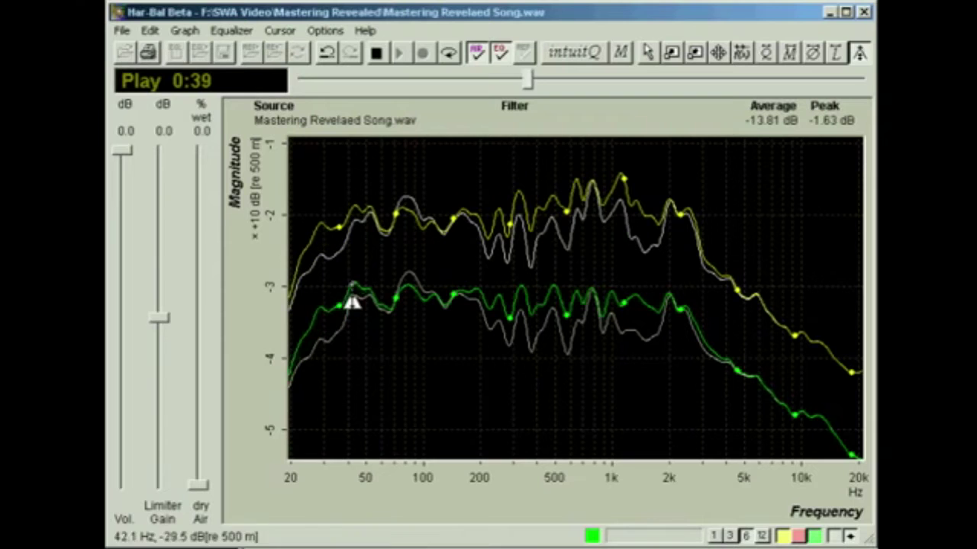
# Step: Roll off the lowest bass with another filter cursor, and compare the sound with the EQ filter switched out and in
pyautogui.rightClick(387, 337)
pyautogui.click(434, 509)
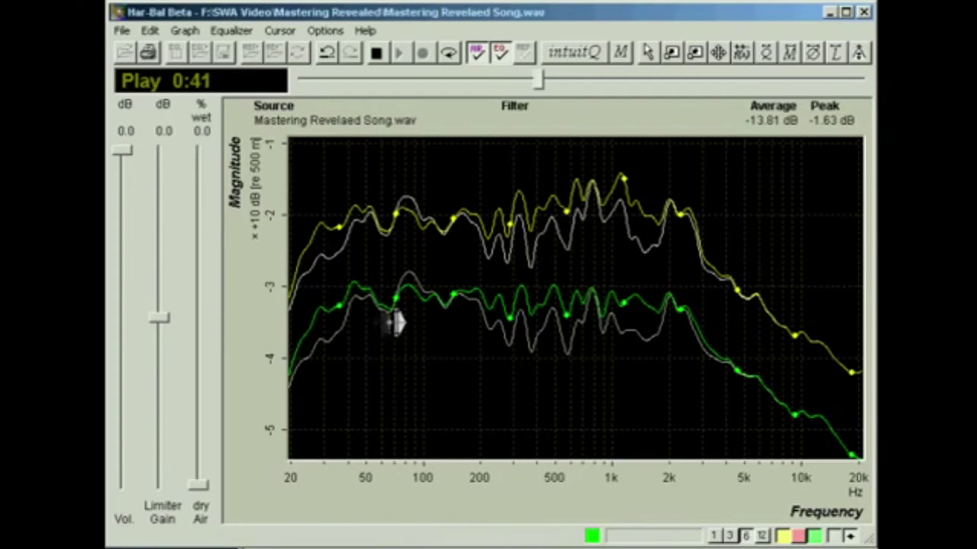
pyautogui.moveTo(349, 291); pyautogui.dragTo(392, 409)
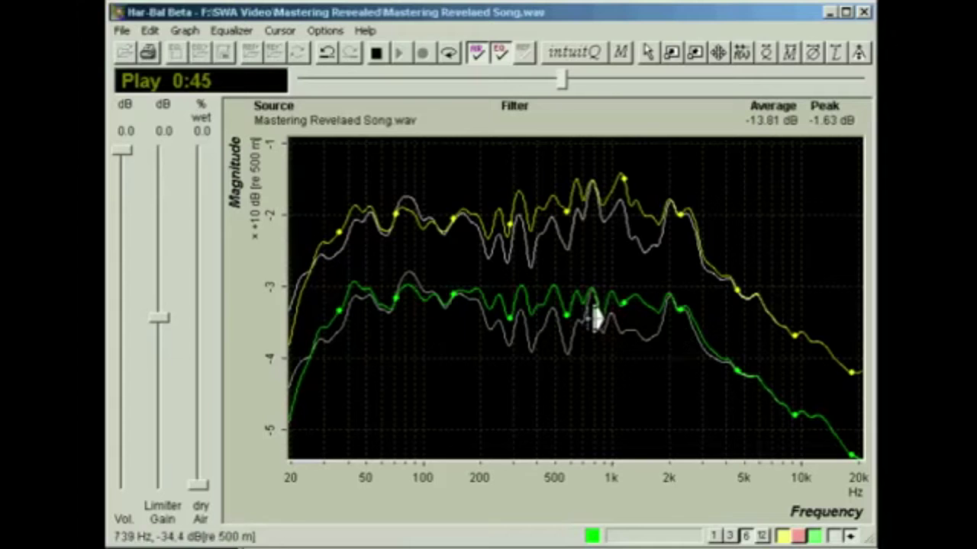
pyautogui.click(498, 55)
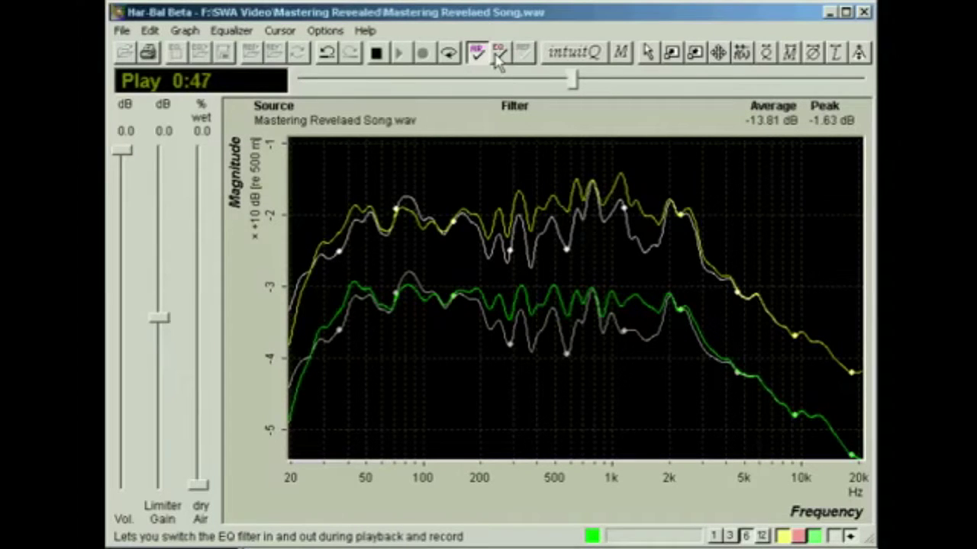
pyautogui.click(498, 55)
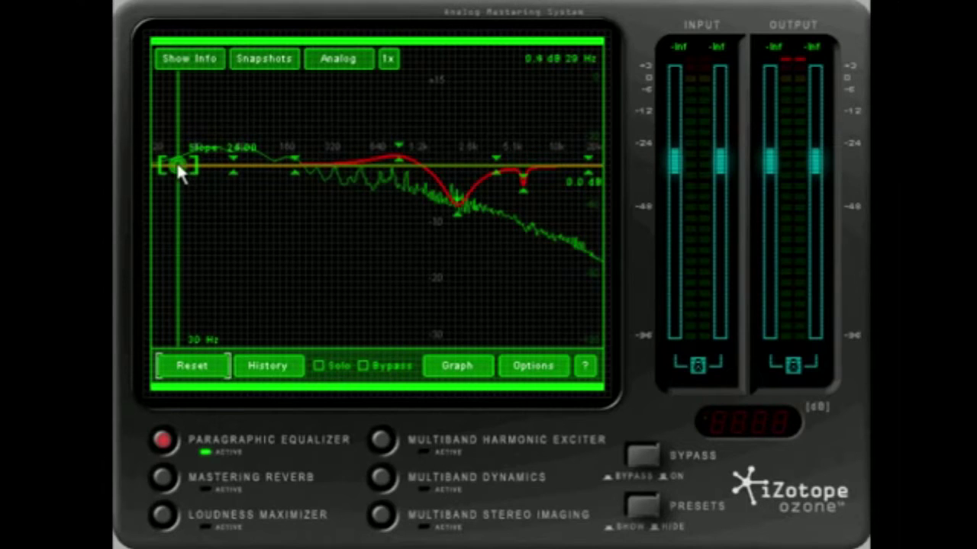
# Step: In Ozone, roll off the low end near 26 Hz by at least 10 dB and the high end at about 17.8 kHz by about 5.3 dB
pyautogui.moveTo(176, 163); pyautogui.dragTo(168, 225)
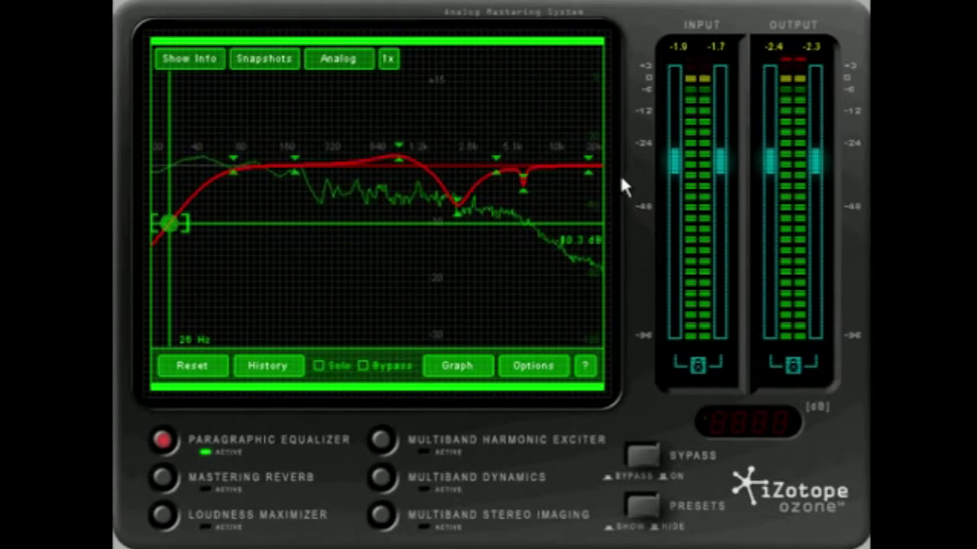
pyautogui.click(587, 165)
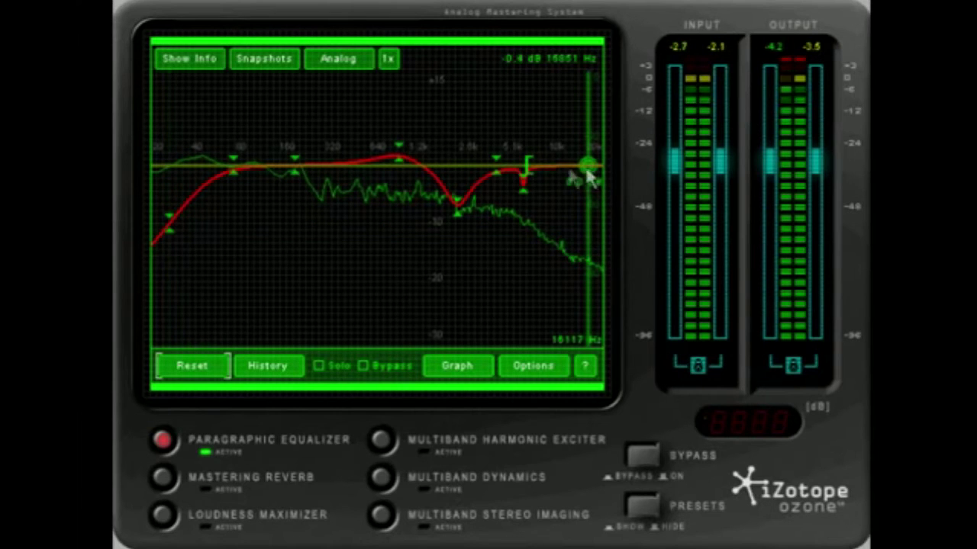
pyautogui.moveTo(589, 167); pyautogui.dragTo(601, 194)
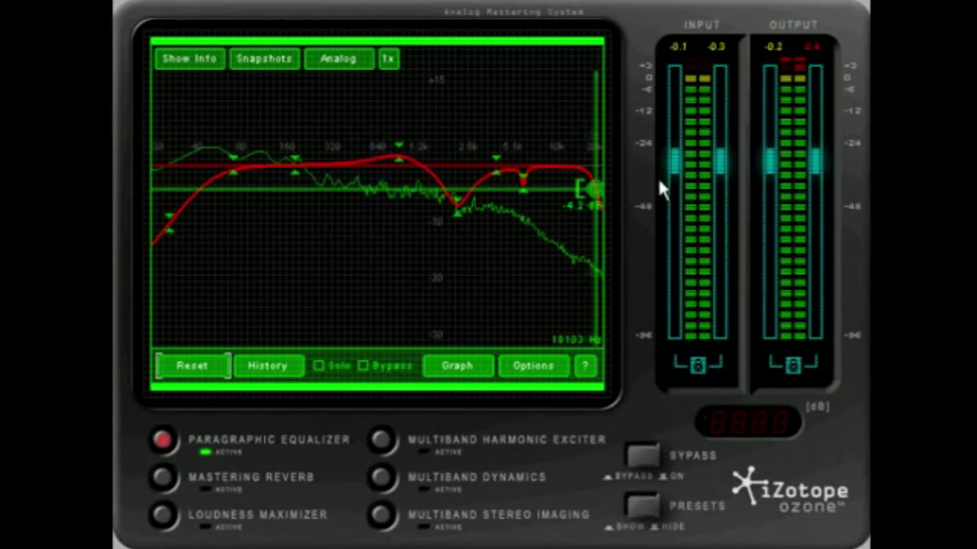
pyautogui.moveTo(599, 203); pyautogui.dragTo(599, 208)
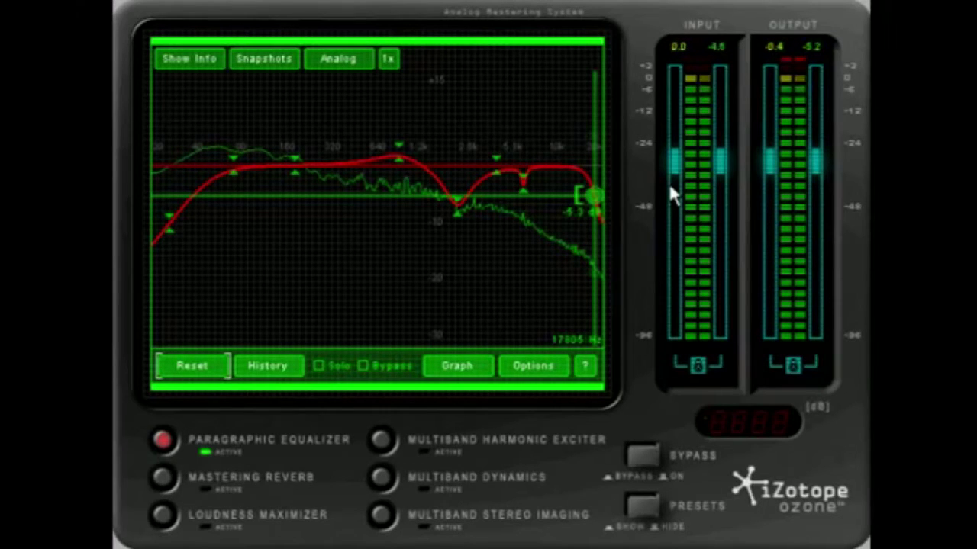
pyautogui.moveTo(168, 223); pyautogui.dragTo(168, 235)
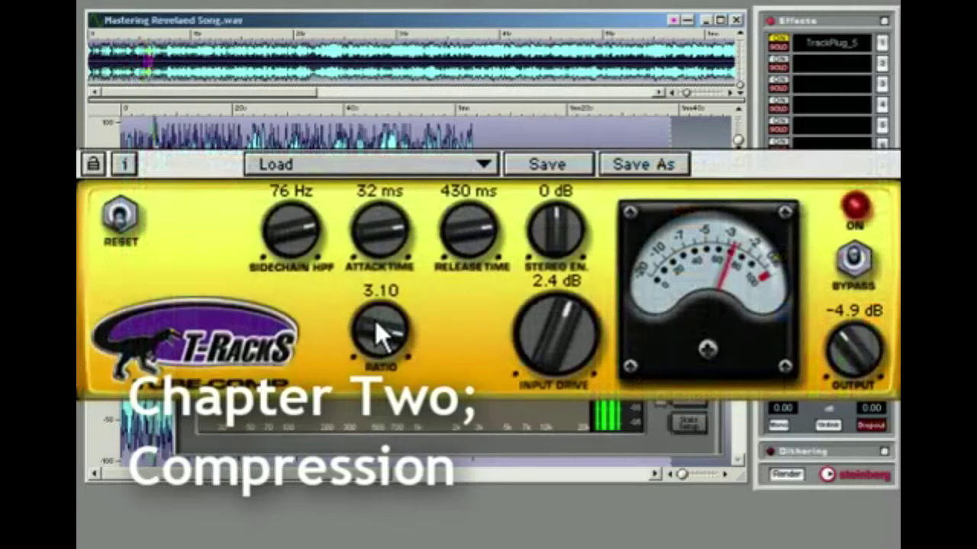
# Step: Raise the compression ratio slightly in the T-RackS compressor
pyautogui.moveTo(375, 320); pyautogui.dragTo(380, 286)
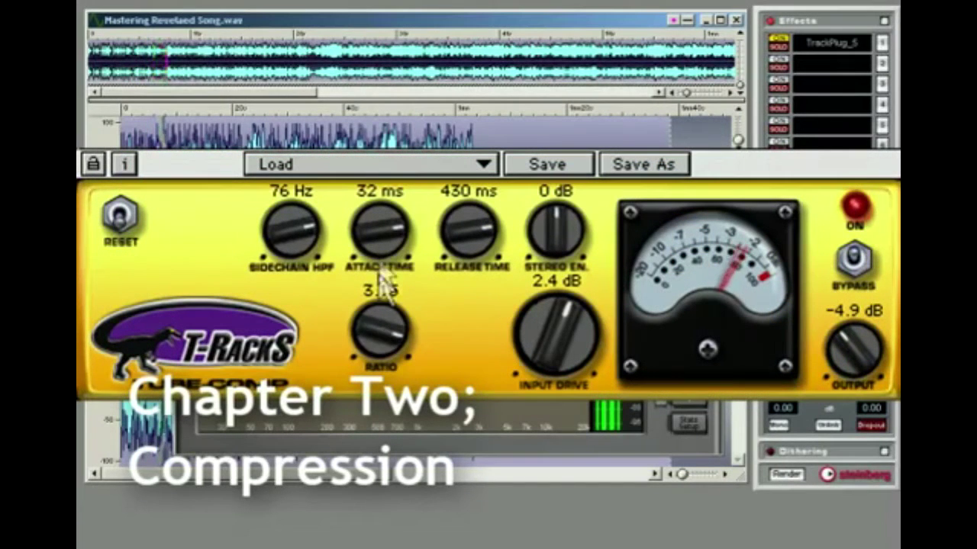
# Step: Lower the attack time on the T-RackS compressor
pyautogui.moveTo(382, 246); pyautogui.dragTo(377, 280)
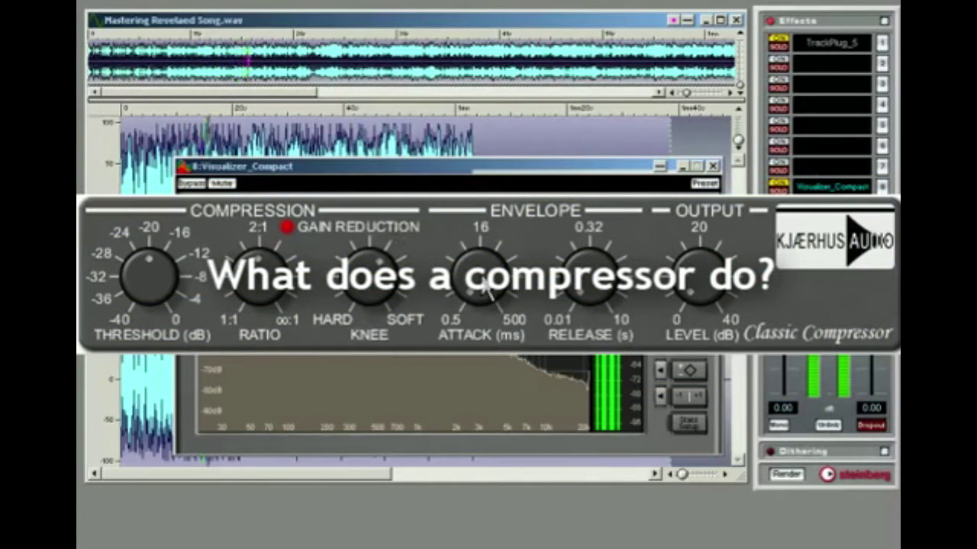
pyautogui.moveTo(473, 259)
pyautogui.moveTo(584, 285)
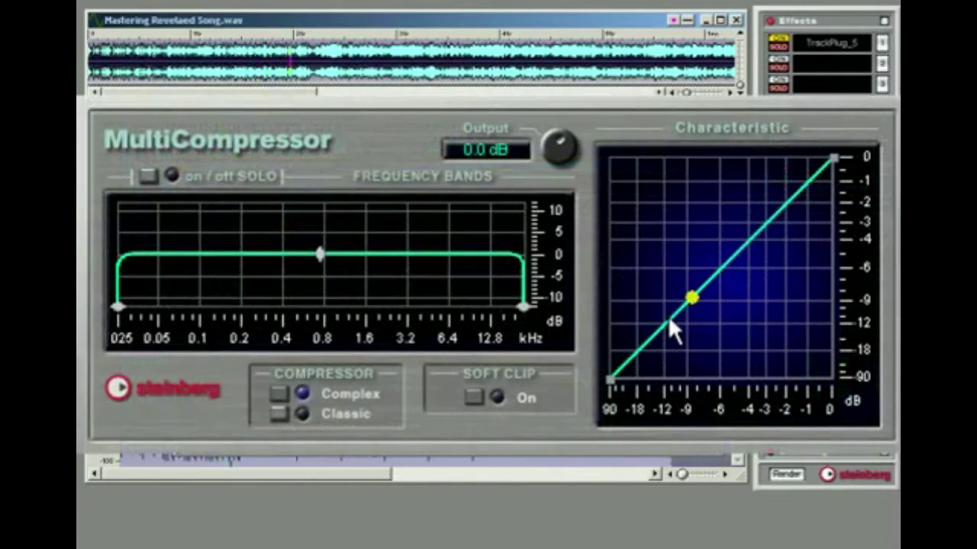
# Step: In MultiCompressor, place a threshold breakpoint near -11 dB on the characteristic curve and pull its upper end down to about -6 dB
pyautogui.click(674, 313)
pyautogui.moveTo(834, 158); pyautogui.dragTo(849, 264)
pyautogui.moveTo(673, 314); pyautogui.dragTo(676, 316)
pyautogui.moveTo(675, 315); pyautogui.dragTo(667, 326)
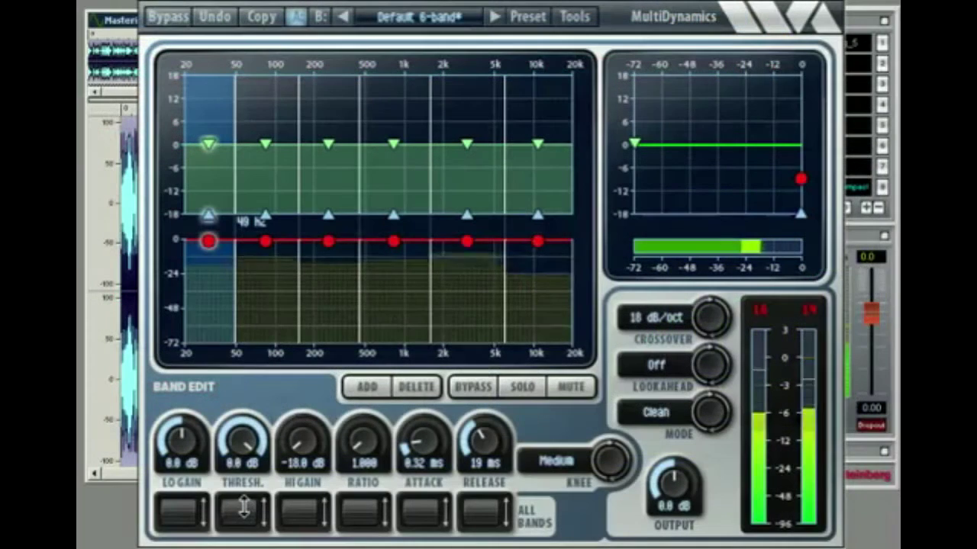
# Step: In MultiDynamics, set all bands to a -21.6 dB threshold and a ratio of about 1.563, with a longer release
pyautogui.moveTo(233, 521); pyautogui.dragTo(224, 532)
pyautogui.moveTo(359, 516); pyautogui.dragTo(362, 494)
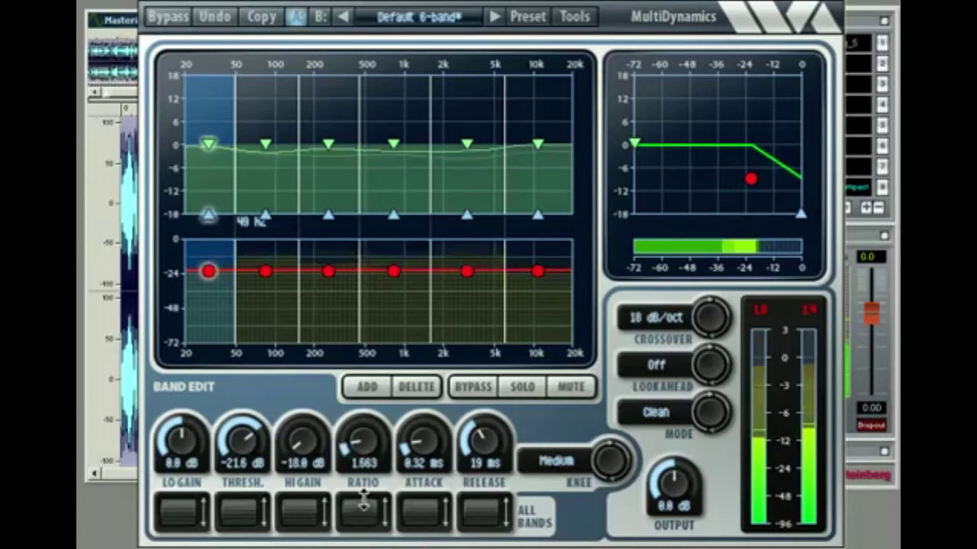
pyautogui.moveTo(487, 513); pyautogui.dragTo(486, 479)
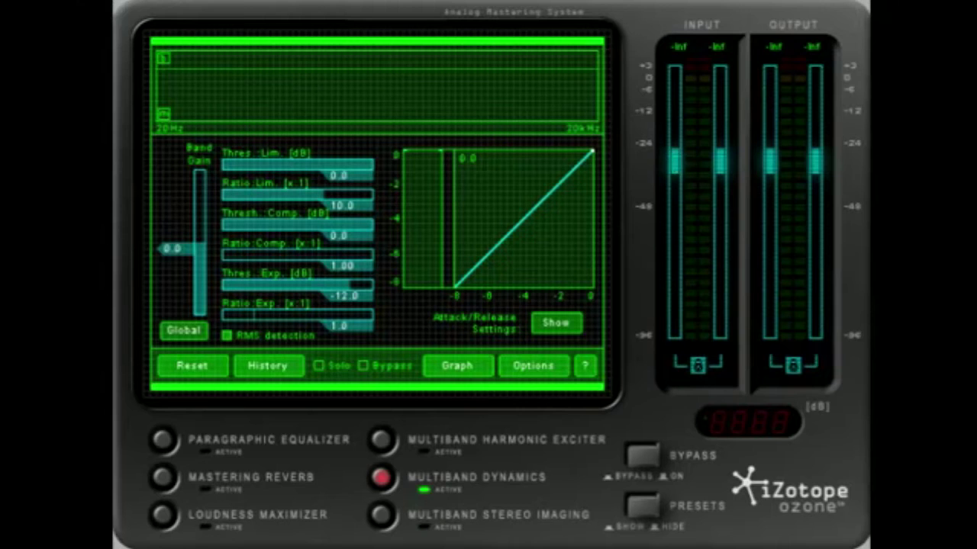
# Step: Play the song in Ozone and set the multiband dynamics compressor to a -12 dB threshold and a 2:1 ratio
pyautogui.press('space')
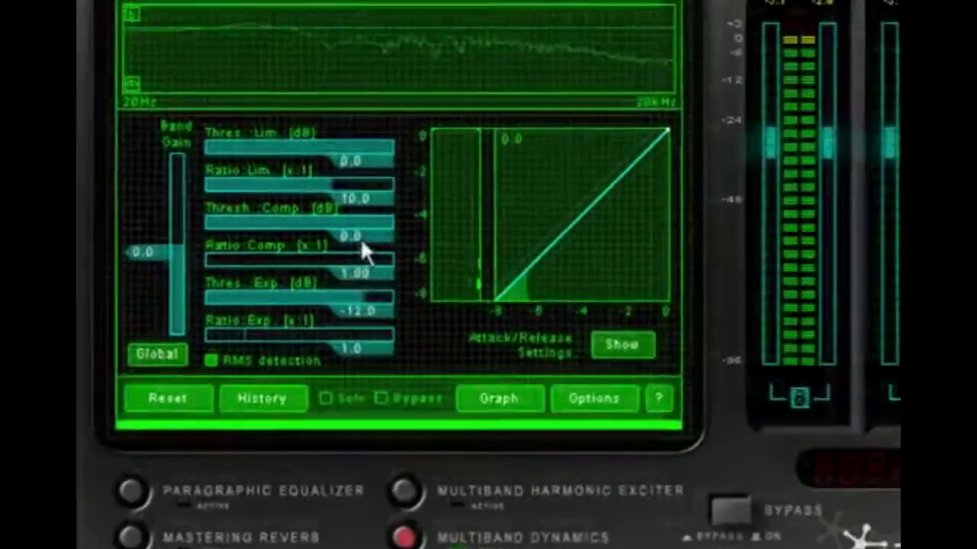
pyautogui.doubleClick(347, 237)
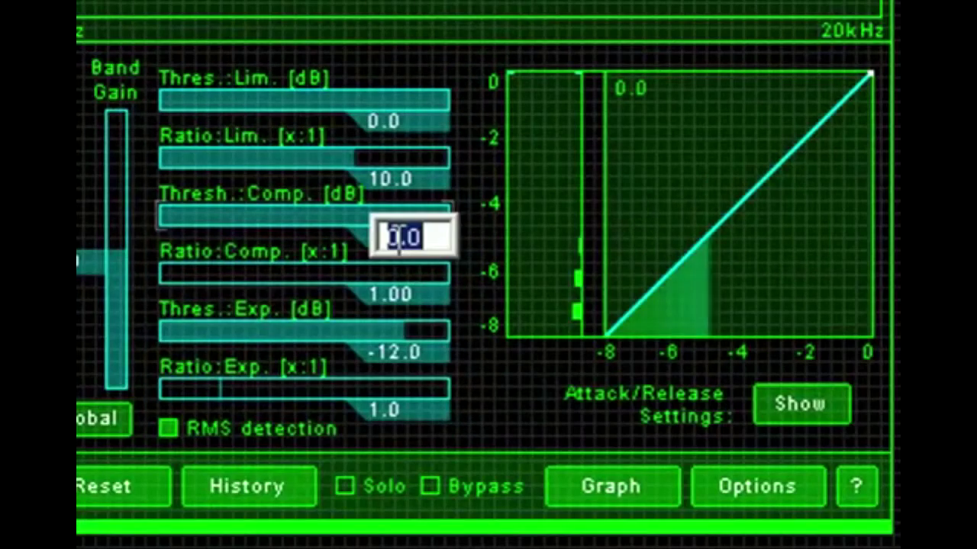
pyautogui.write('-12')
pyautogui.press('Return')
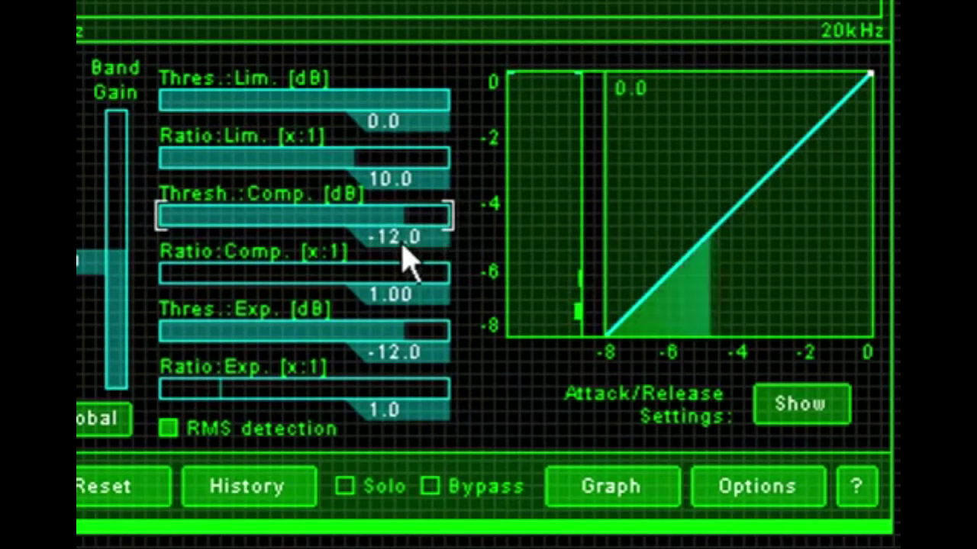
pyautogui.doubleClick(395, 304)
pyautogui.write('2')
pyautogui.press('Return')
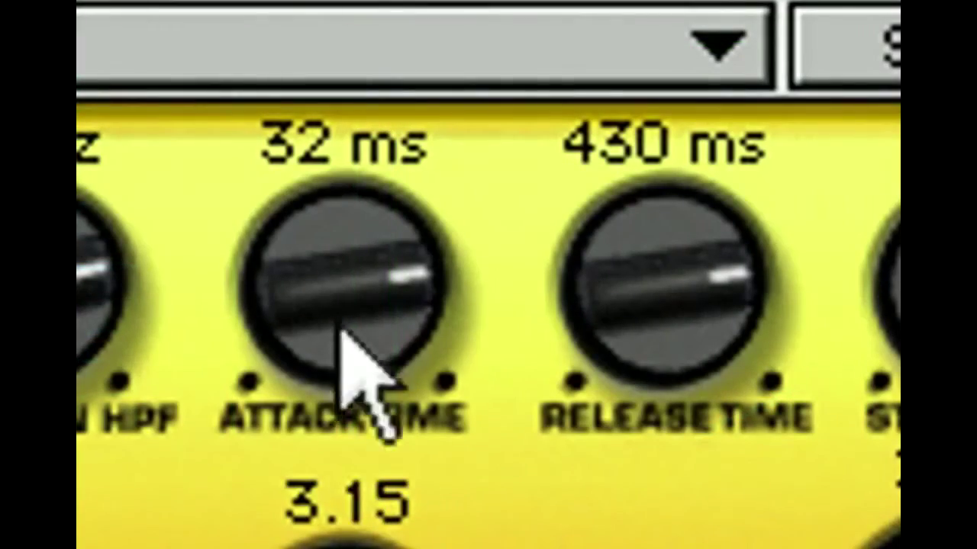
# Step: Shorten the T-RackS compressor's attack and release times, and in Ozone shorten the compressor attack and lengthen its release
pyautogui.moveTo(340, 283); pyautogui.dragTo(322, 431)
pyautogui.moveTo(649, 297); pyautogui.dragTo(646, 320)
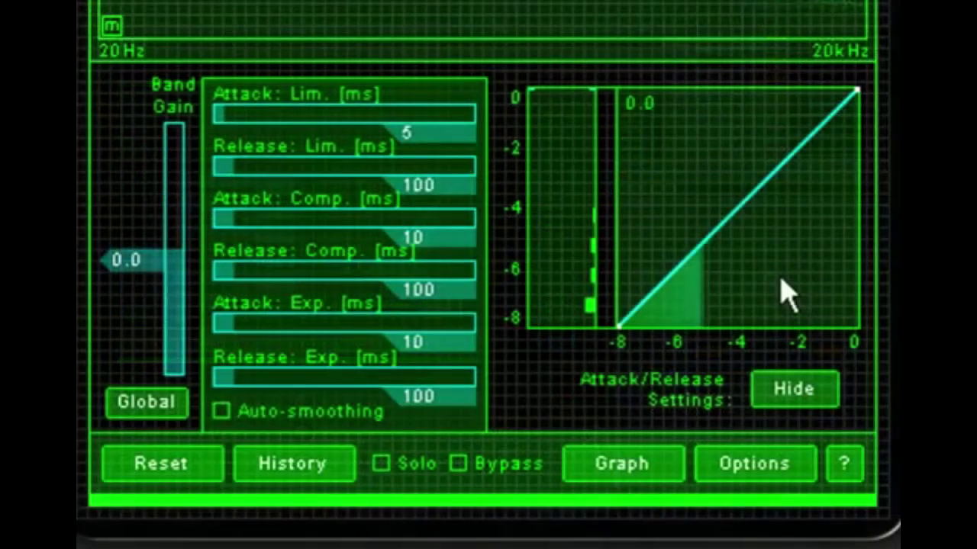
pyautogui.moveTo(233, 221); pyautogui.dragTo(225, 229)
pyautogui.moveTo(239, 276); pyautogui.dragTo(273, 273)
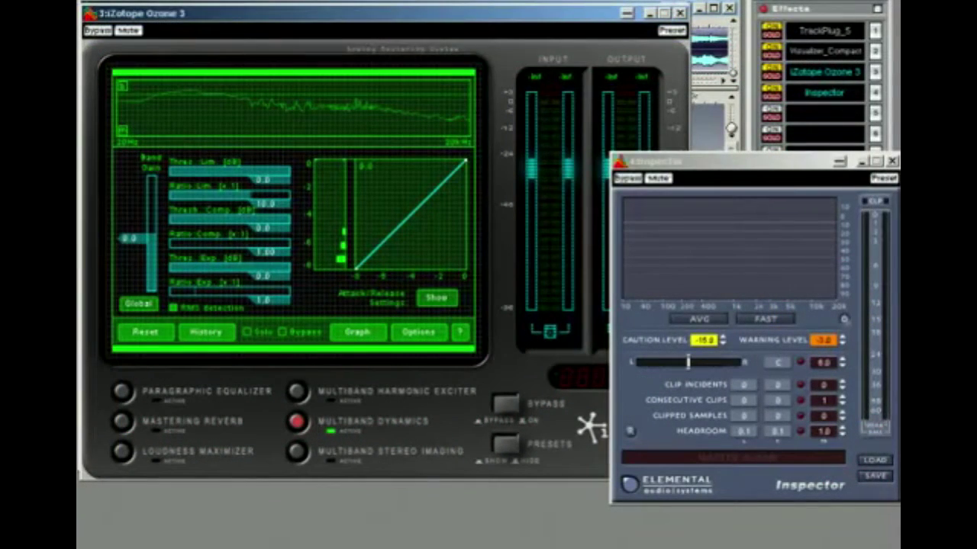
# Step: Play the song, widen the dynamics graph range to -16 dB, and set Ozone's compressor threshold to -18 dB
pyautogui.press('space')
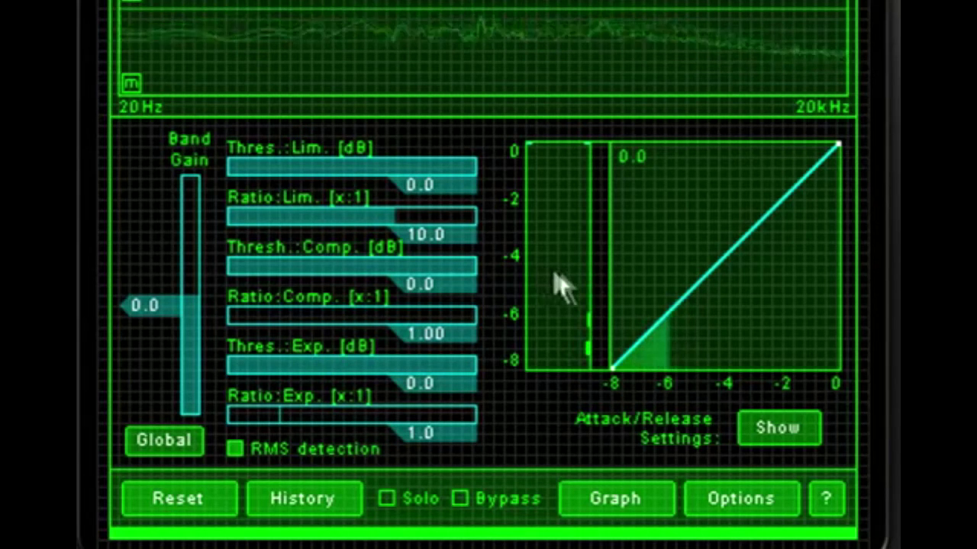
pyautogui.scroll(-1, 565, 284)
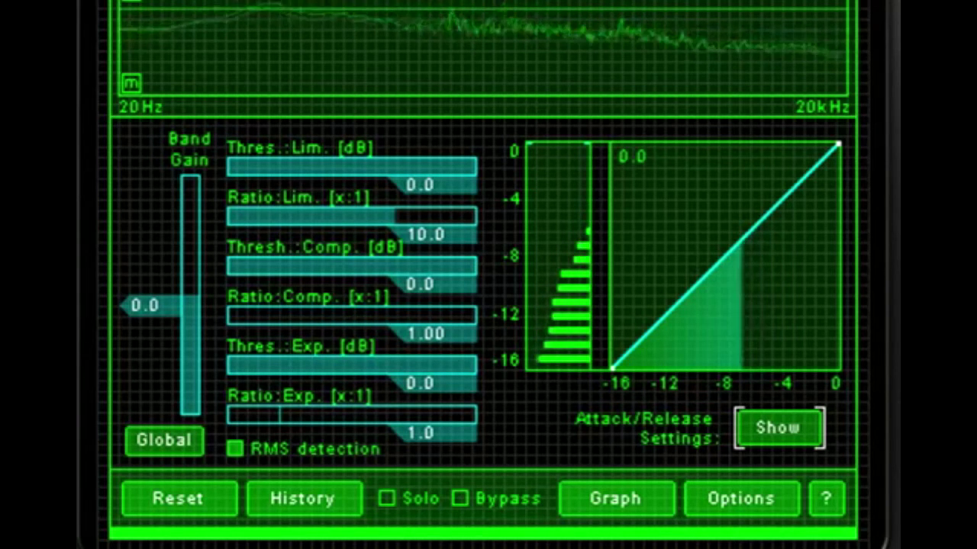
pyautogui.doubleClick(417, 287)
pyautogui.write('-18')
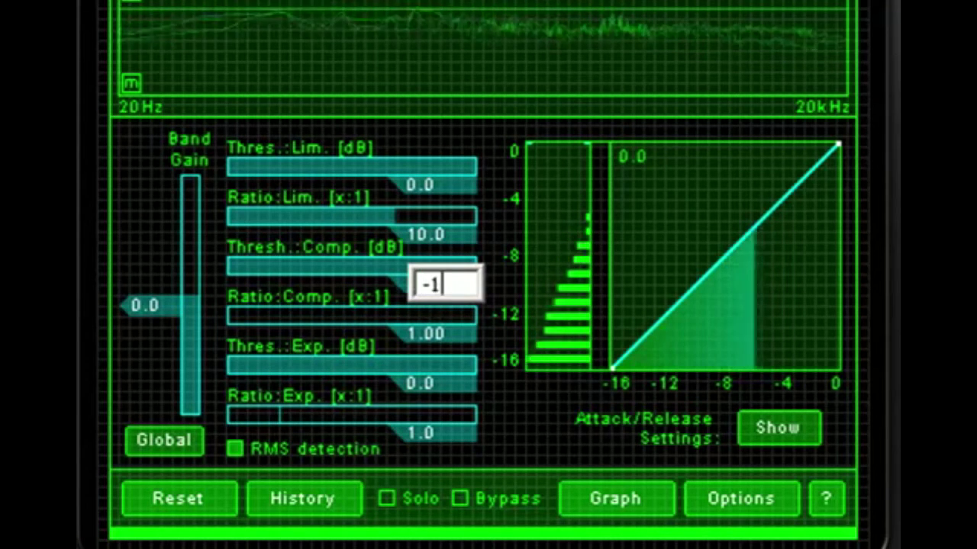
pyautogui.press('Return')
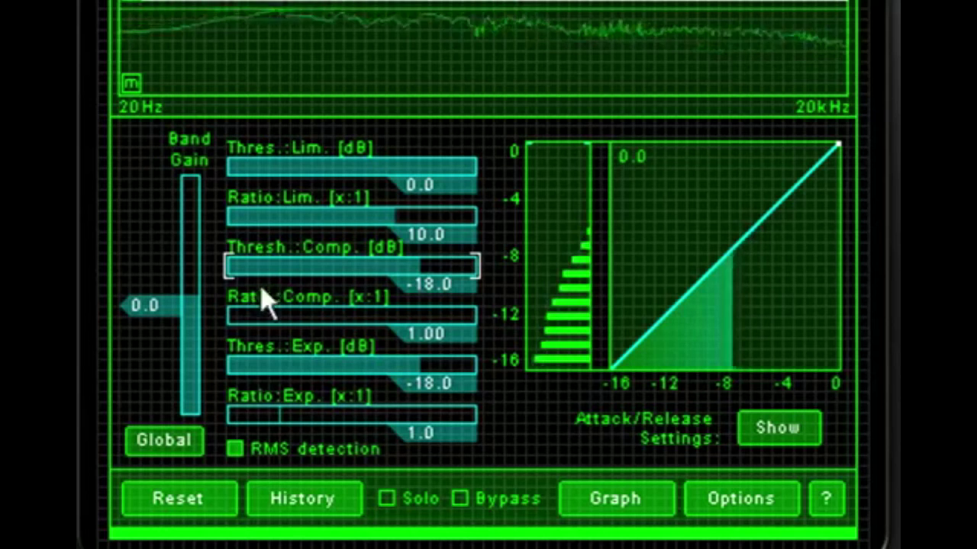
# Step: Try compressor ratios of about 1.45 and 1.48, and raise the ratio to about 2.20
pyautogui.moveTo(231, 319); pyautogui.dragTo(257, 326)
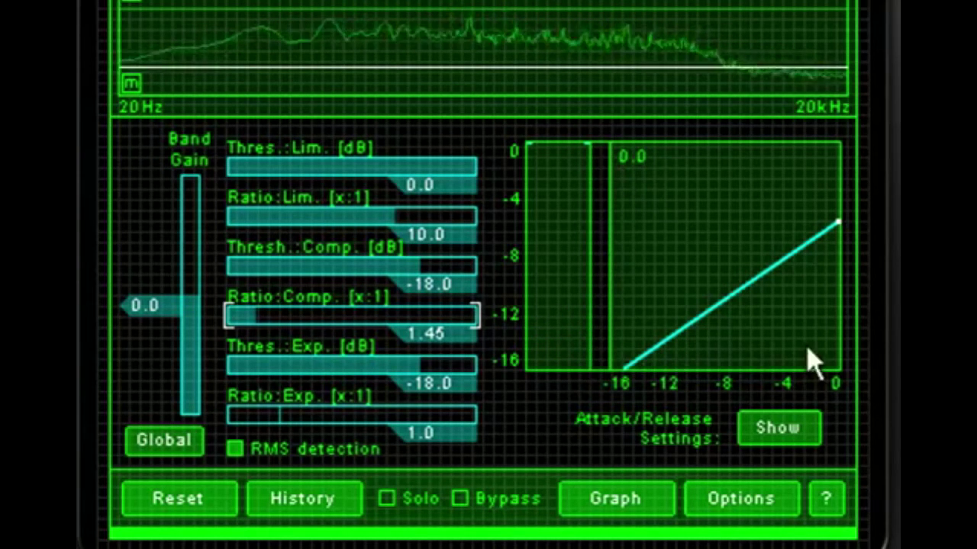
pyautogui.moveTo(268, 323); pyautogui.dragTo(260, 323)
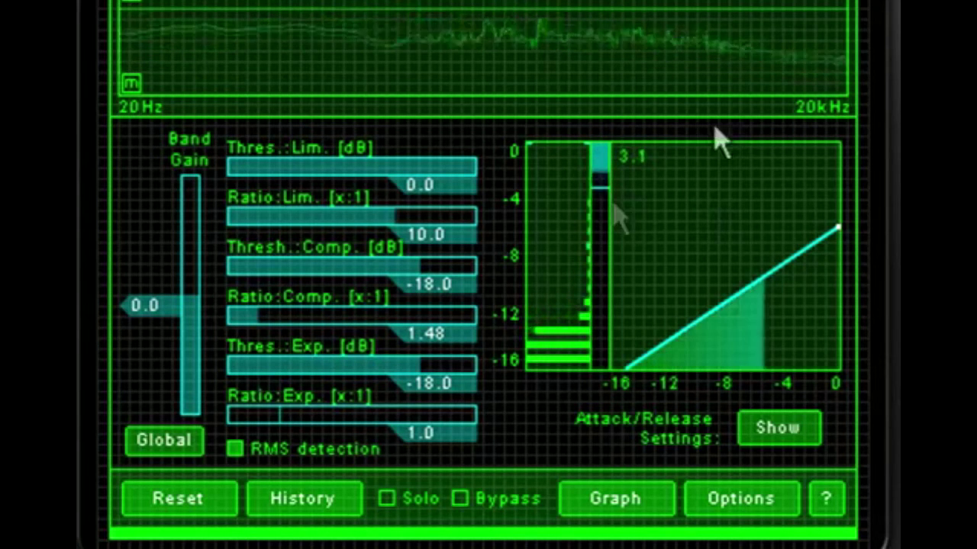
pyautogui.moveTo(257, 322); pyautogui.dragTo(290, 321)
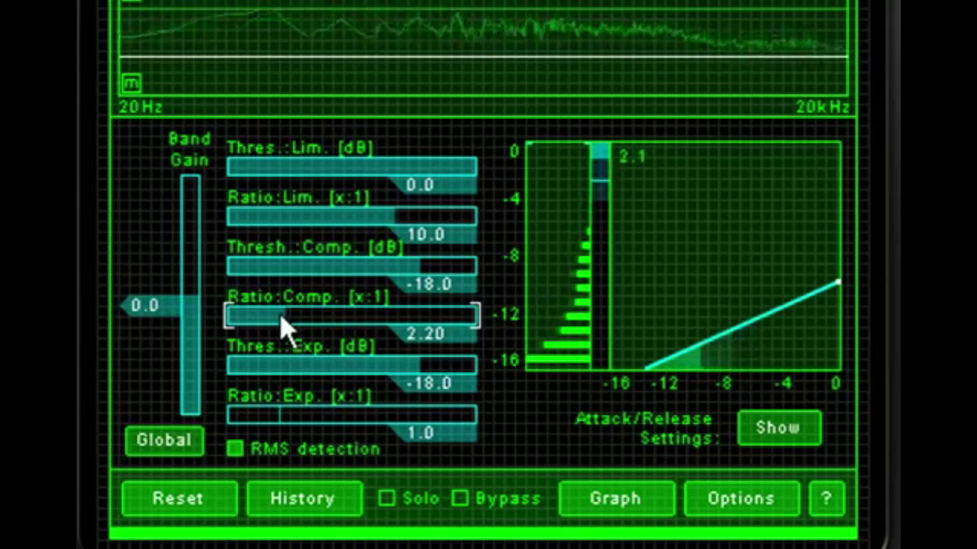
# Step: Show the attack and release settings and compare compressor attacks of 0 and 16 ms, settling on about 11 ms
pyautogui.click(780, 432)
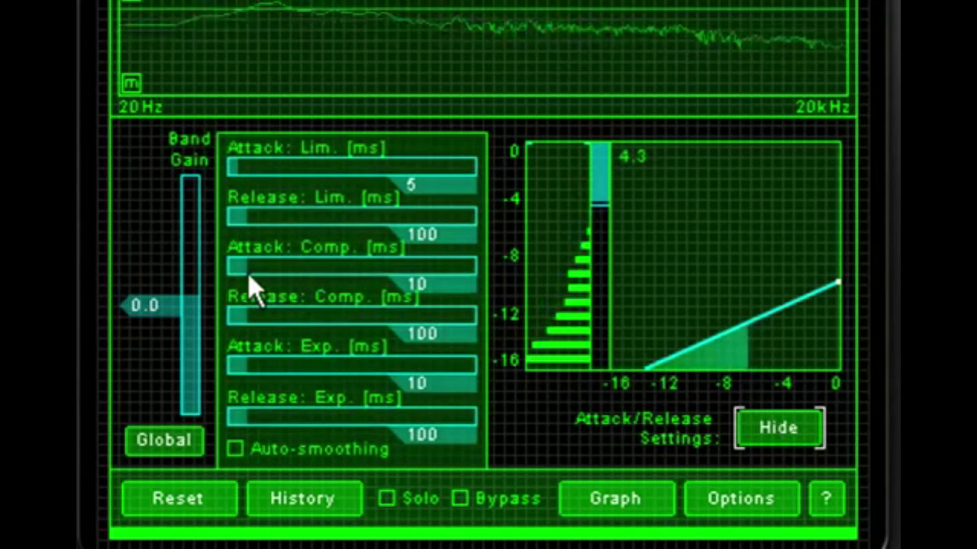
pyautogui.scroll(2, 252, 284)
pyautogui.moveTo(245, 277)
pyautogui.mouseDown()
pyautogui.moveTo(385, 288)
pyautogui.moveTo(230, 289)
pyautogui.mouseUp()
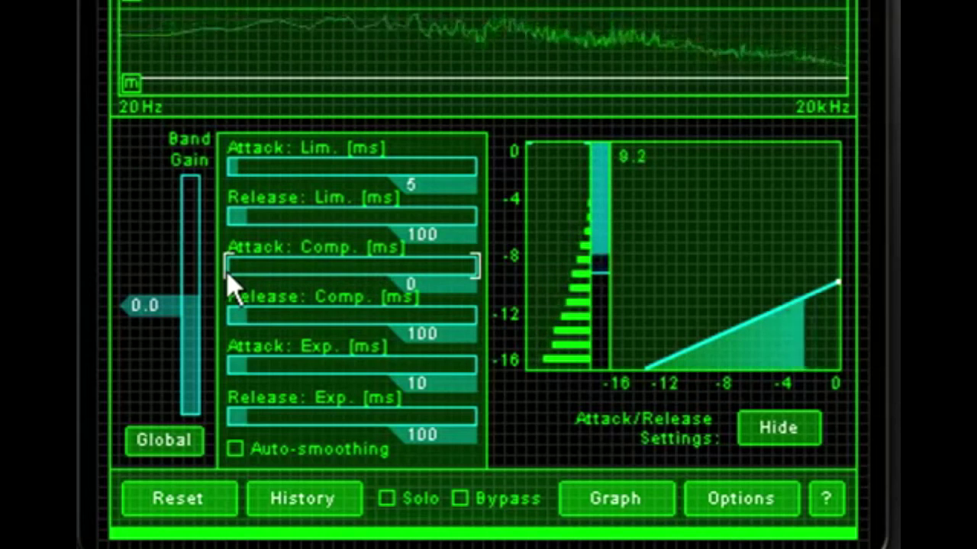
pyautogui.moveTo(230, 274); pyautogui.dragTo(255, 276)
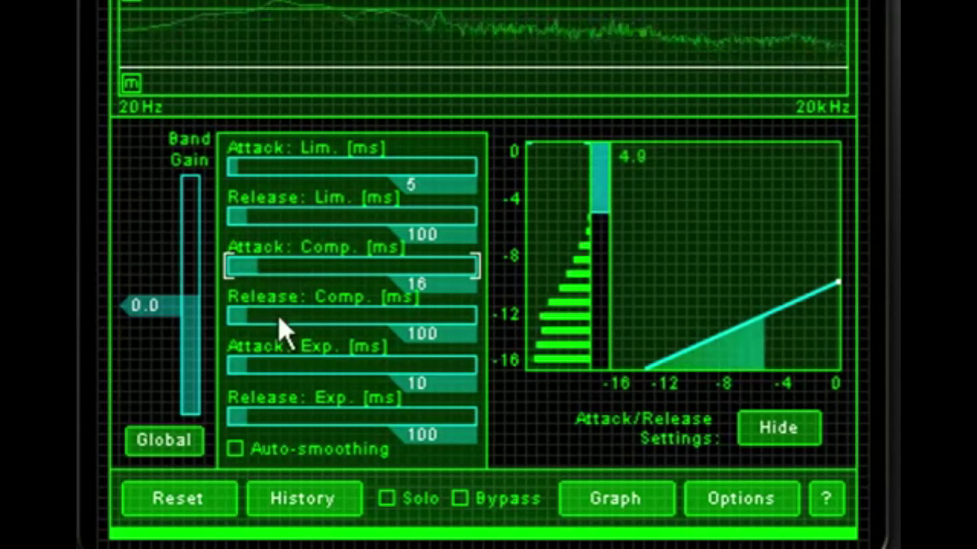
pyautogui.moveTo(254, 279); pyautogui.dragTo(253, 279)
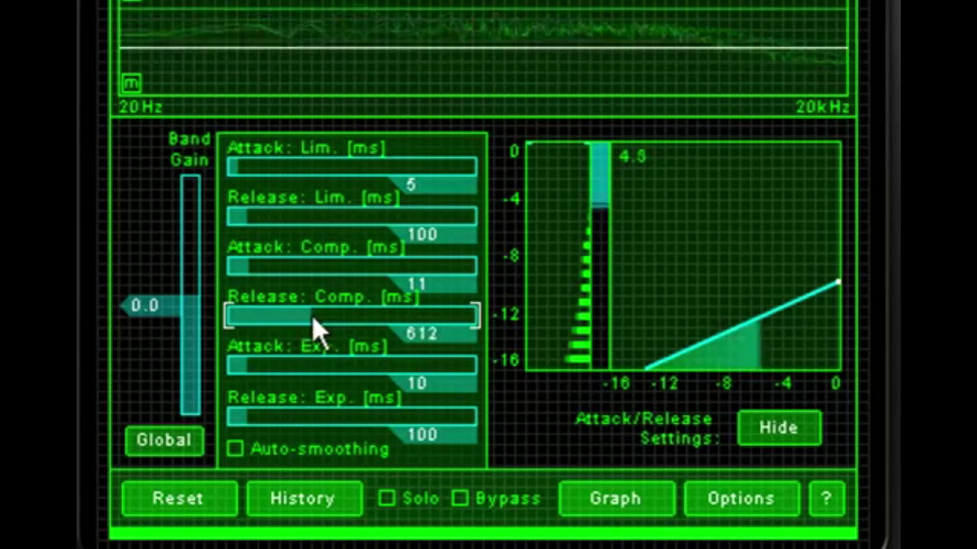
# Step: Lengthen the compressor release in stages to 943 ms, 1047 ms and slightly beyond
pyautogui.moveTo(319, 322); pyautogui.dragTo(337, 322)
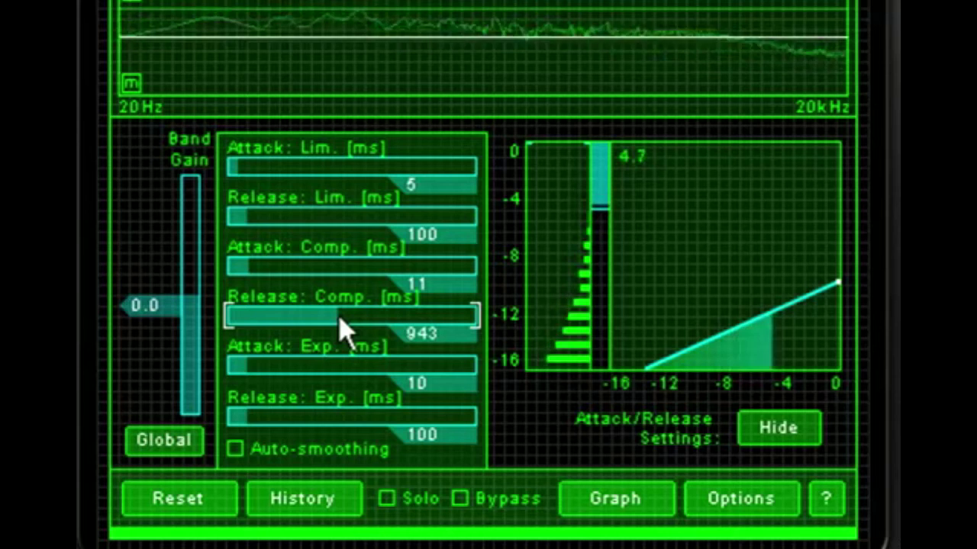
pyautogui.moveTo(341, 327); pyautogui.dragTo(350, 326)
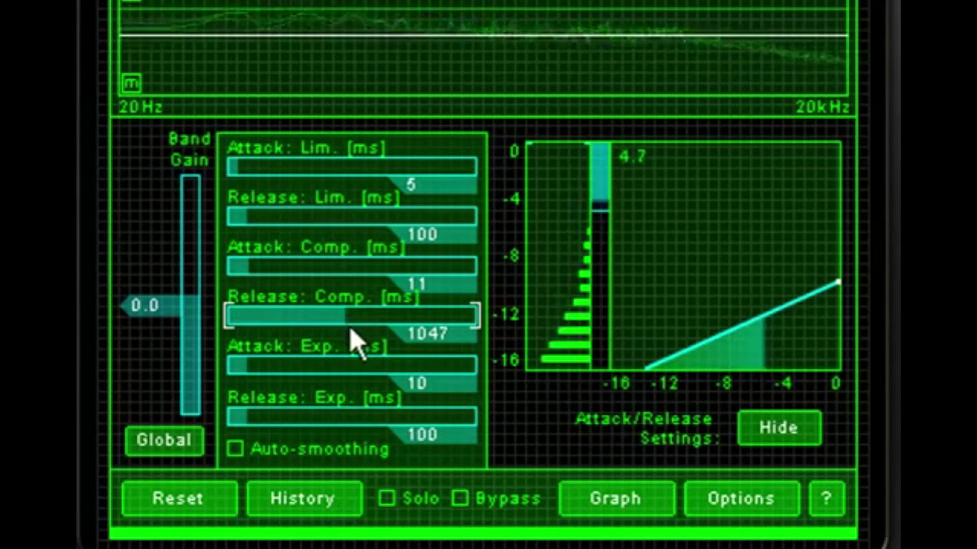
pyautogui.moveTo(344, 322); pyautogui.dragTo(358, 322)
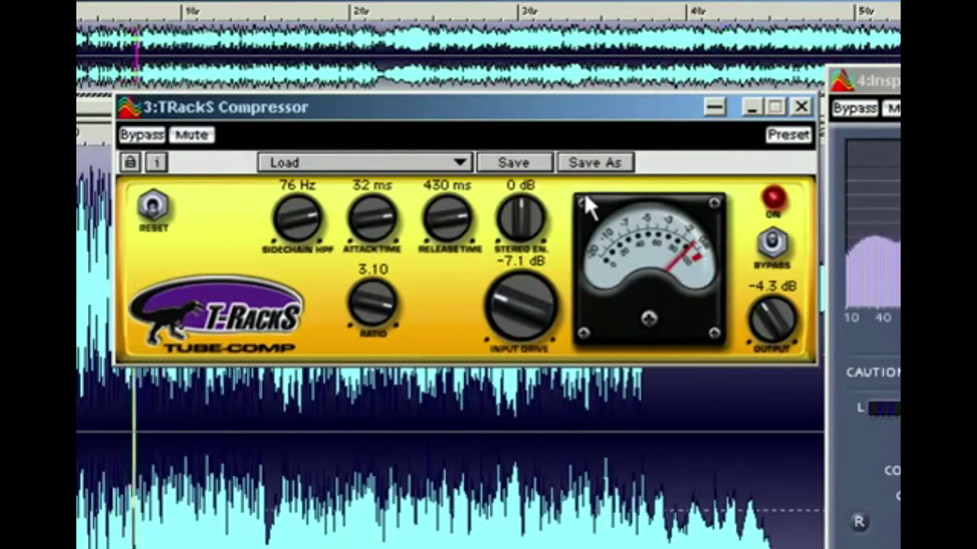
# Step: On the T-RackS compressor, shorten the release time to 29 ms and the attack time to 12 ms
pyautogui.moveTo(444, 215); pyautogui.dragTo(447, 469)
pyautogui.moveTo(372, 221); pyautogui.dragTo(375, 276)
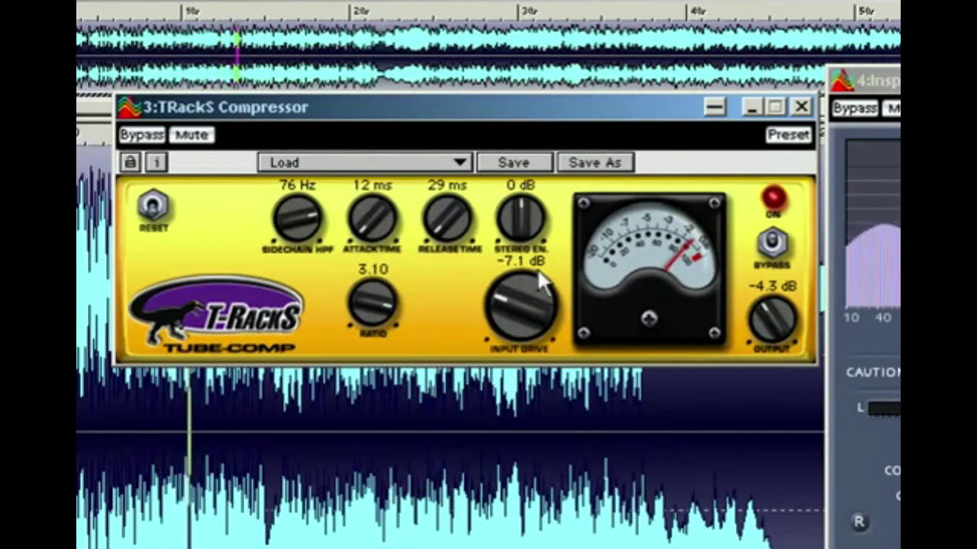
# Step: Raise the T-RackS input drive to 5.4 dB and lower the output to -7.9 dB to compensate
pyautogui.moveTo(506, 317); pyautogui.dragTo(540, 253)
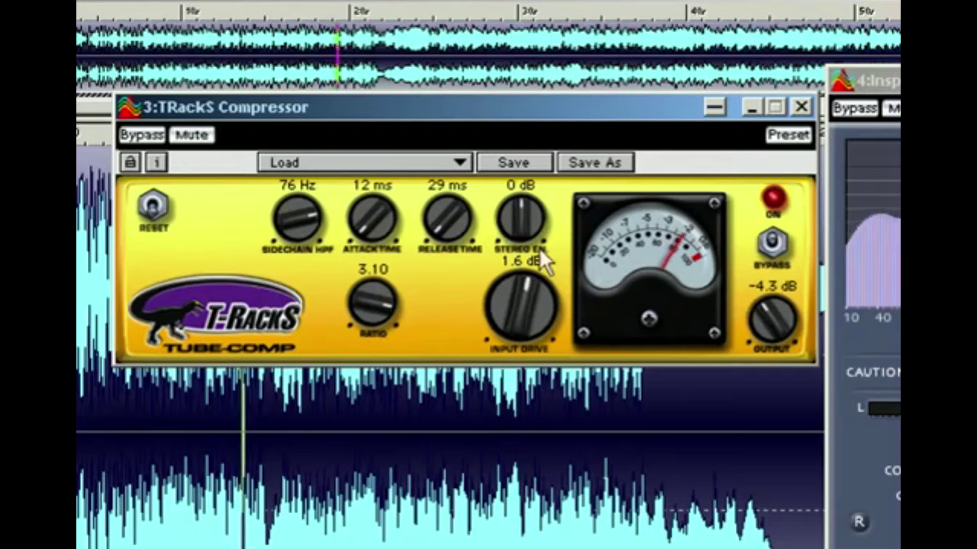
pyautogui.moveTo(774, 322); pyautogui.dragTo(766, 341)
pyautogui.moveTo(520, 301); pyautogui.dragTo(506, 267)
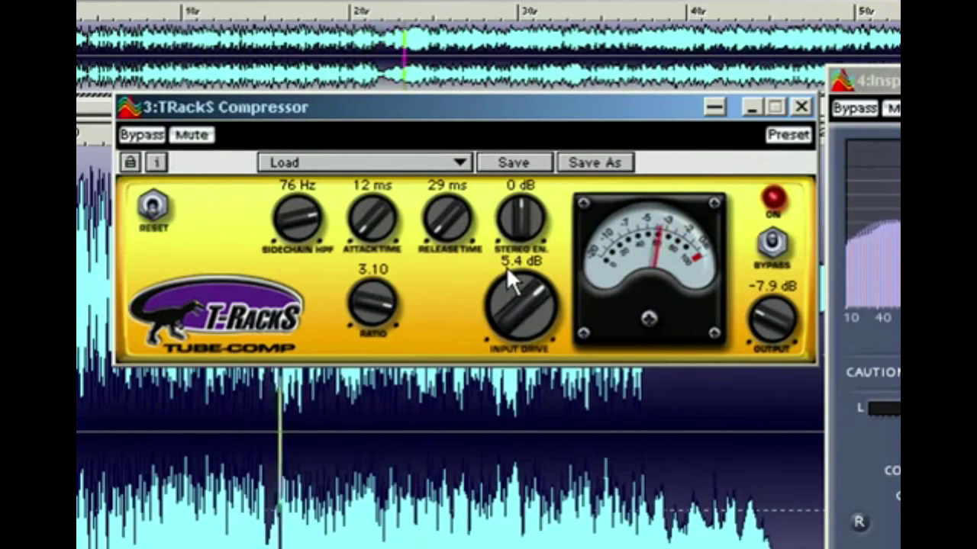
# Step: Lengthen the T-RackS release time to 602.2 ms and on to 916.1 ms, and raise the attack time to 18.3 ms and further
pyautogui.moveTo(451, 222); pyautogui.dragTo(425, 120)
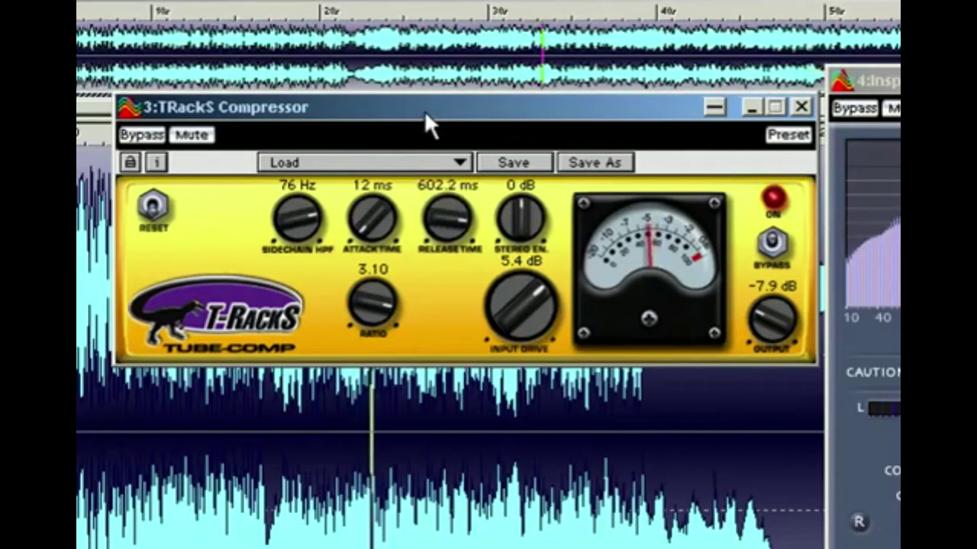
pyautogui.moveTo(436, 234); pyautogui.dragTo(439, 203)
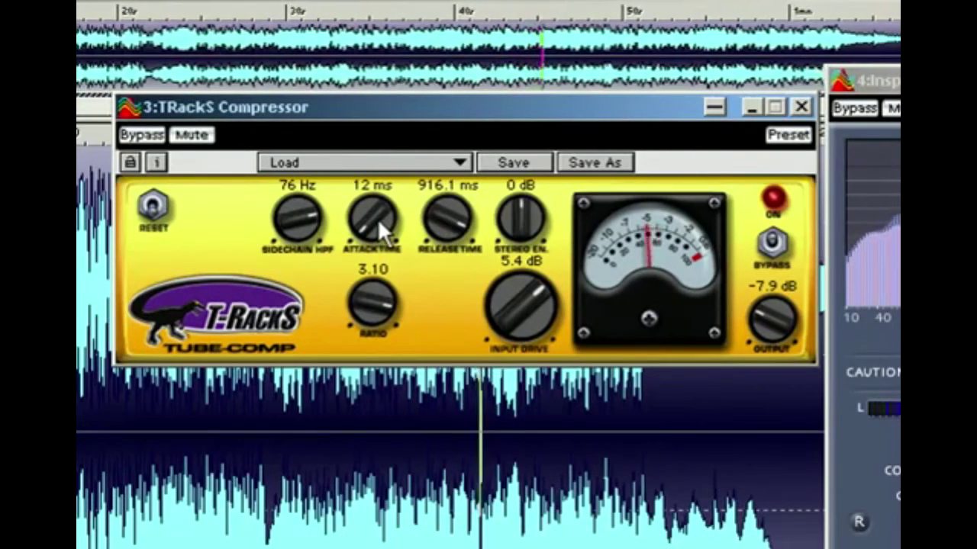
pyautogui.moveTo(377, 218); pyautogui.dragTo(334, 146)
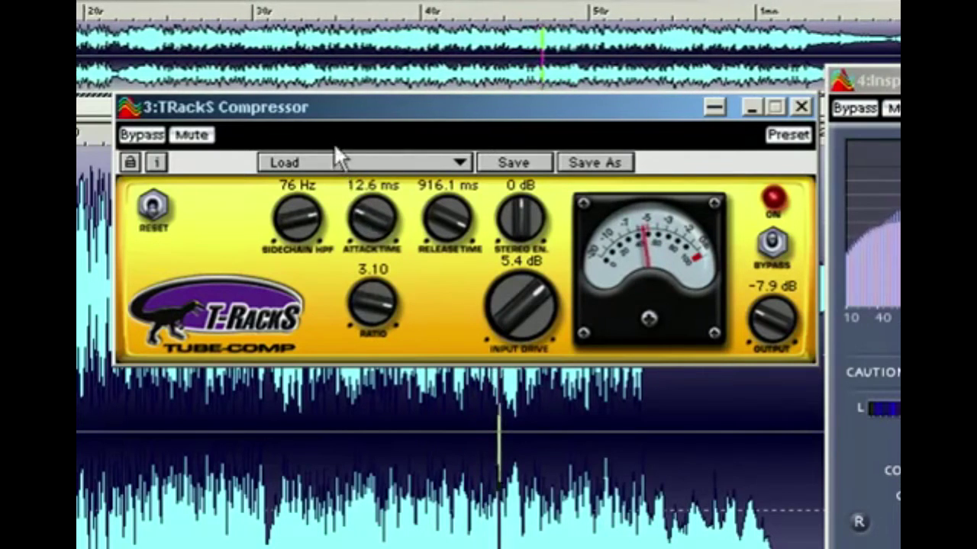
pyautogui.moveTo(374, 231); pyautogui.dragTo(347, 133)
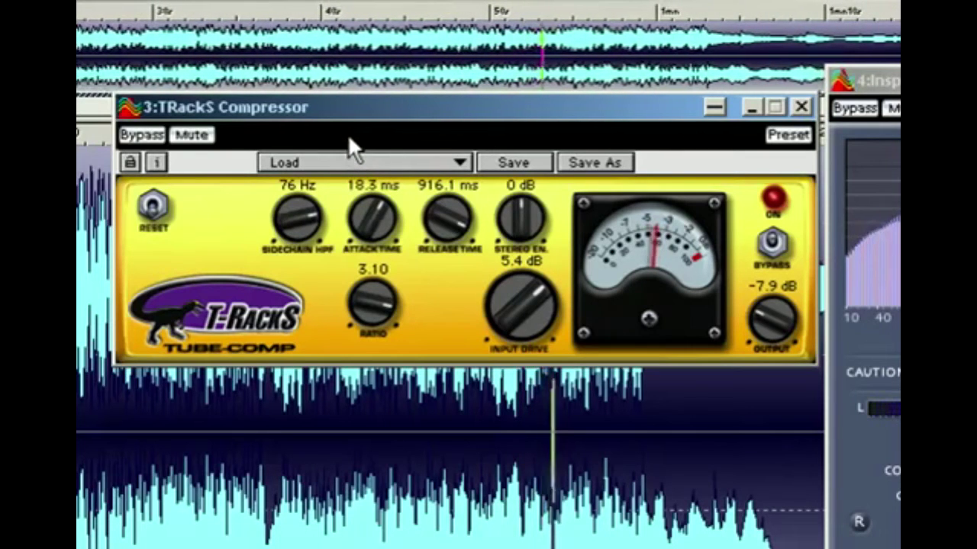
pyautogui.moveTo(382, 225); pyautogui.dragTo(369, 182)
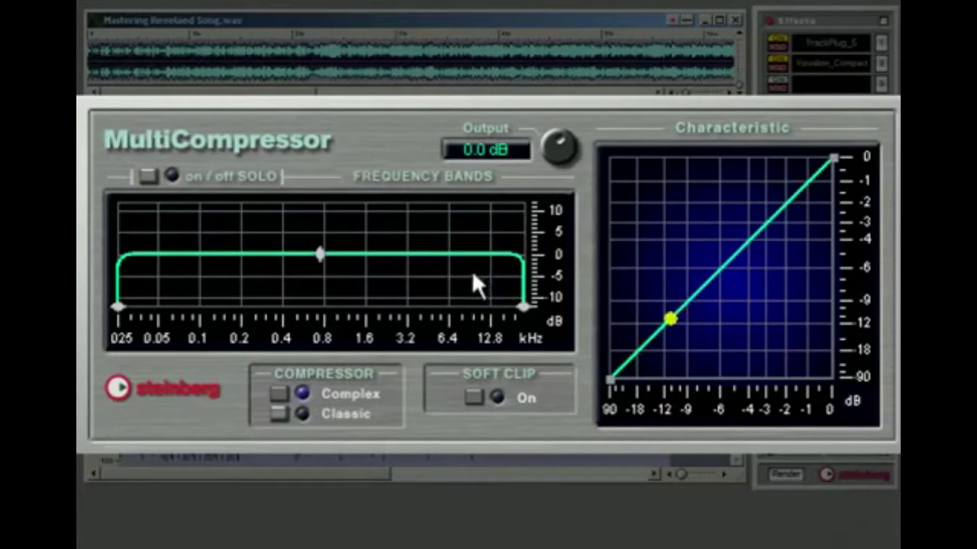
# Step: In MultiCompressor, raise the band slightly, add a -12.3 dB curve point, lower the 0 dB endpoint to about -6 dB, and raise output past 2.5 dB
pyautogui.moveTo(322, 256); pyautogui.dragTo(321, 248)
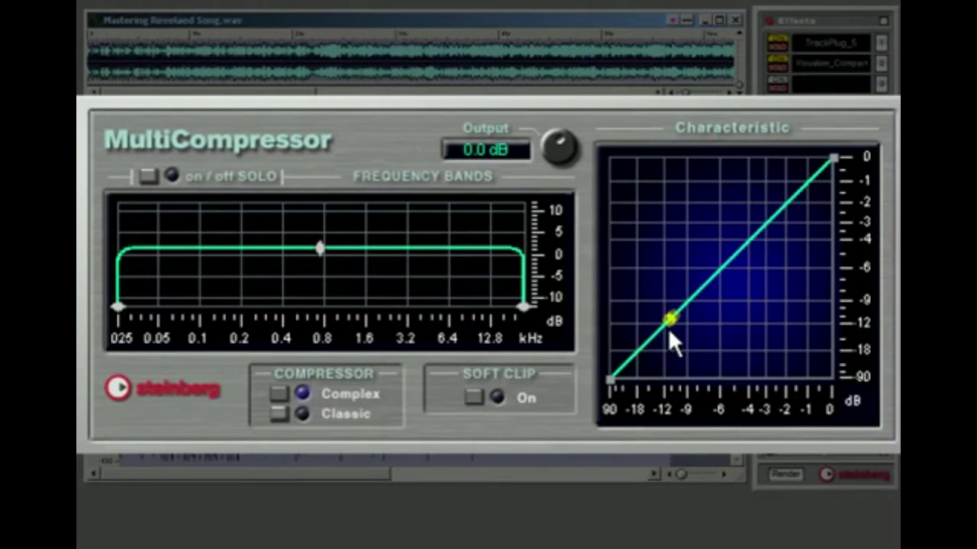
pyautogui.click(665, 328)
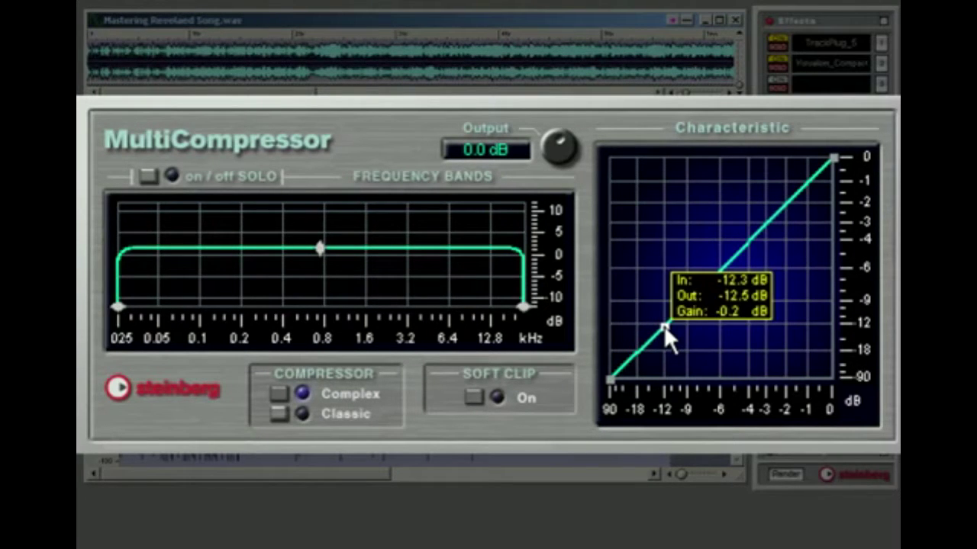
pyautogui.moveTo(834, 158); pyautogui.dragTo(838, 267)
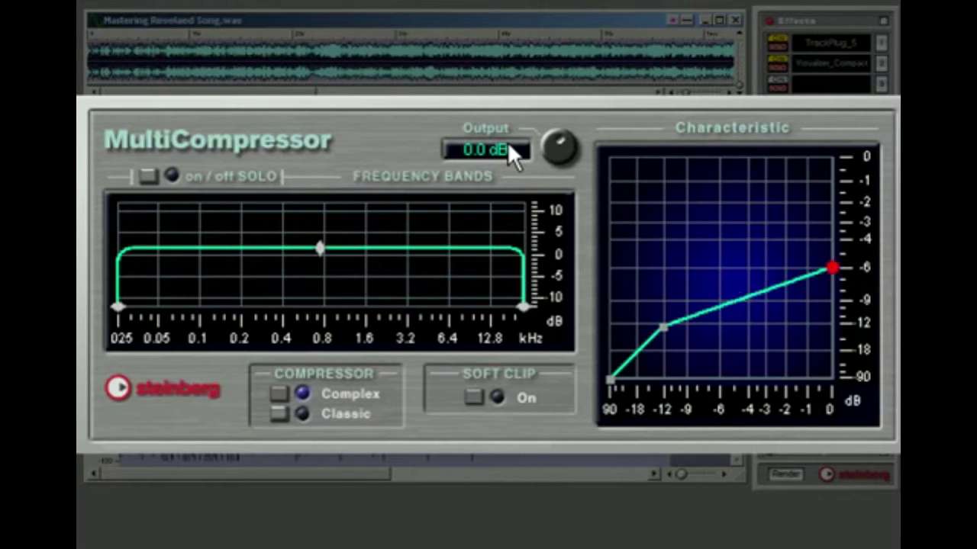
pyautogui.moveTo(554, 145); pyautogui.dragTo(553, 114)
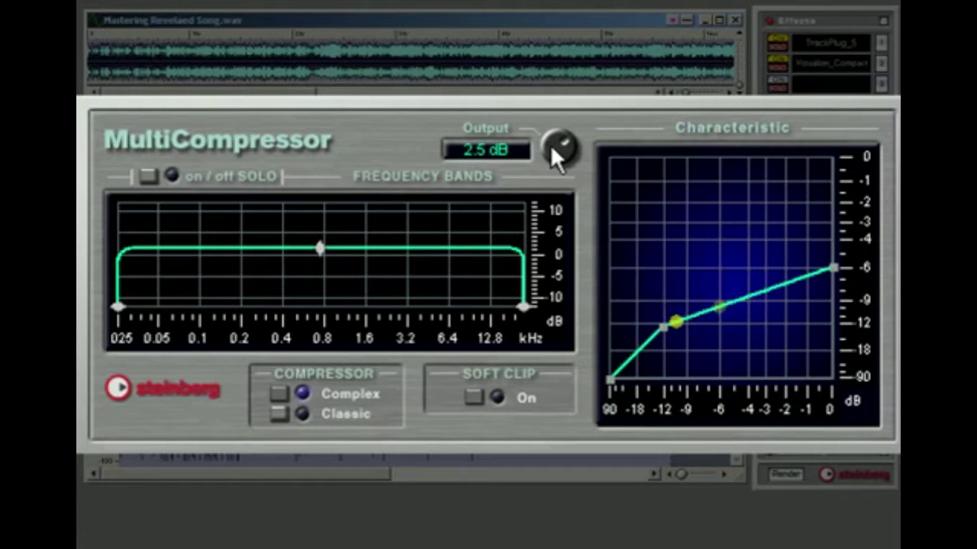
pyautogui.moveTo(551, 145); pyautogui.dragTo(551, 139)
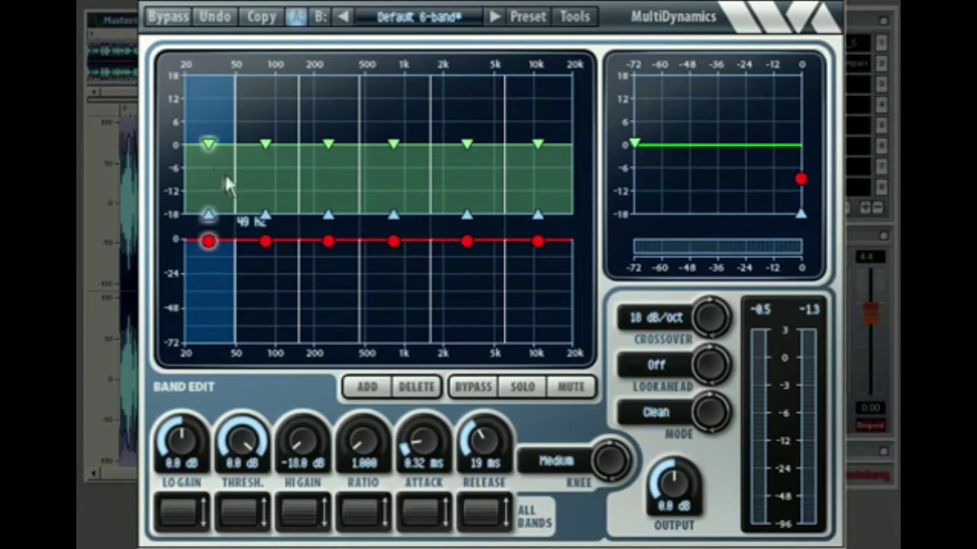
# Step: Set the MultiDynamics crossover frequencies to 49 Hz, 186 Hz, 2013 Hz and 8056 Hz, leaving the 454 Hz one as is
pyautogui.moveTo(232, 175); pyautogui.dragTo(234, 174)
pyautogui.moveTo(300, 180)
pyautogui.mouseDown()
pyautogui.moveTo(290, 181)
pyautogui.moveTo(312, 180)
pyautogui.mouseUp()
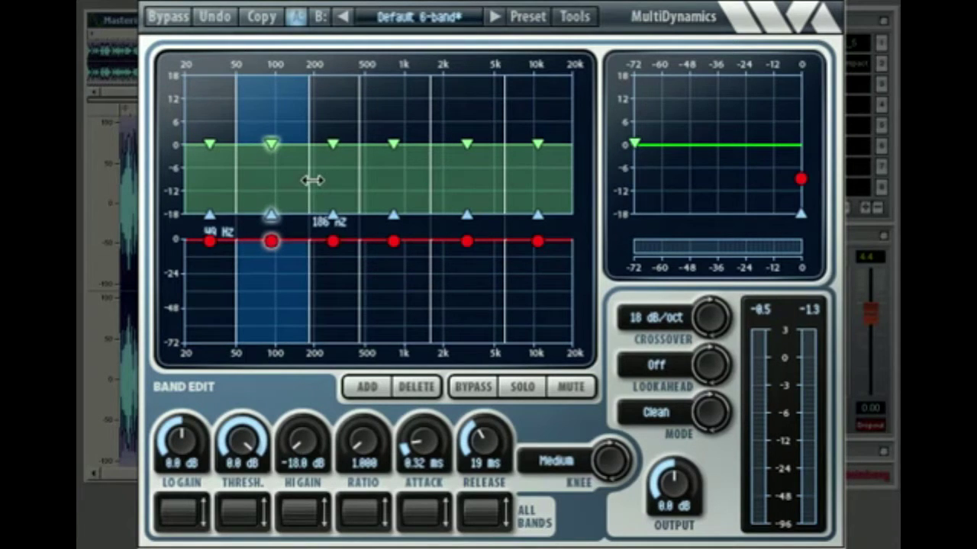
pyautogui.moveTo(432, 179); pyautogui.dragTo(443, 179)
pyautogui.moveTo(511, 188)
pyautogui.mouseDown()
pyautogui.moveTo(544, 203)
pyautogui.moveTo(521, 190)
pyautogui.mouseUp()
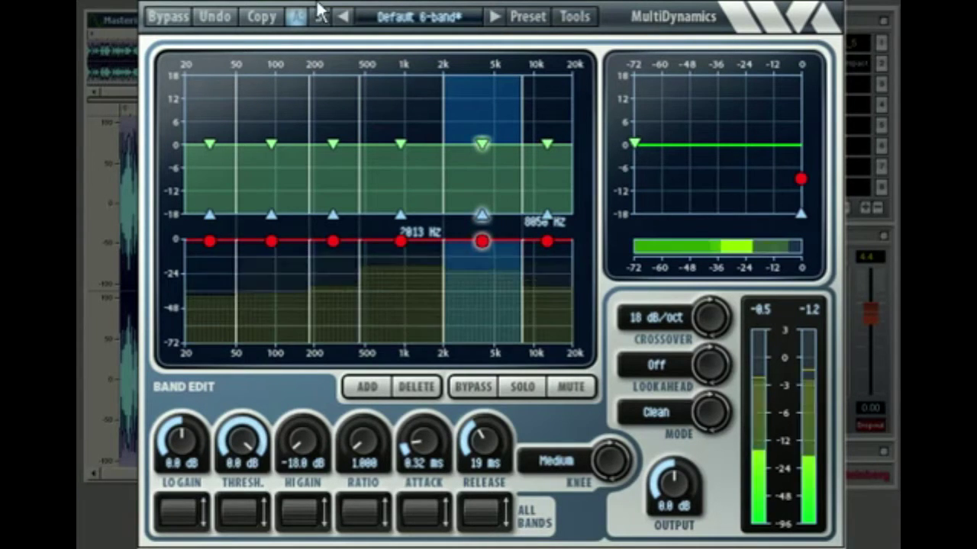
# Step: Solo the lowest band, below 49 Hz, and lower its threshold to -25.9 dB
pyautogui.click(213, 173)
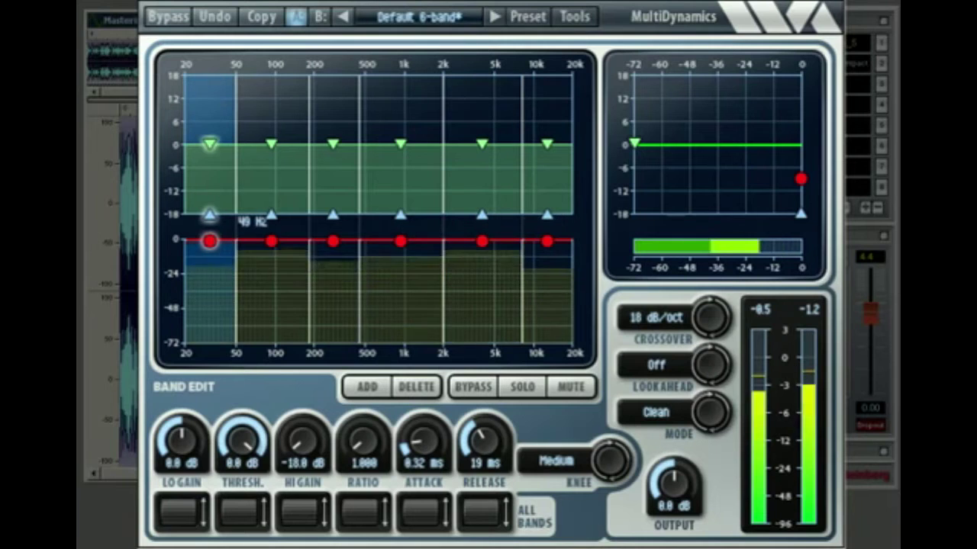
pyautogui.click(523, 387)
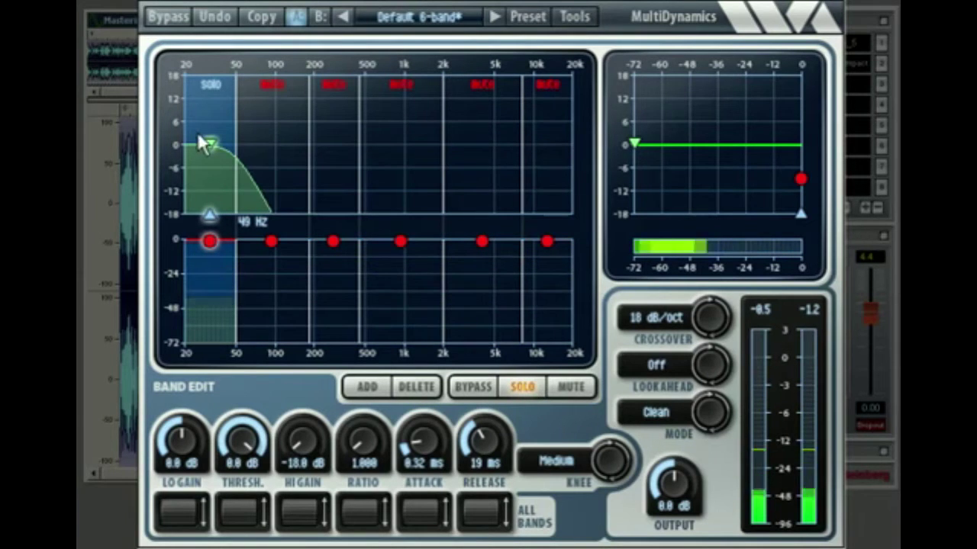
pyautogui.moveTo(211, 241); pyautogui.dragTo(211, 277)
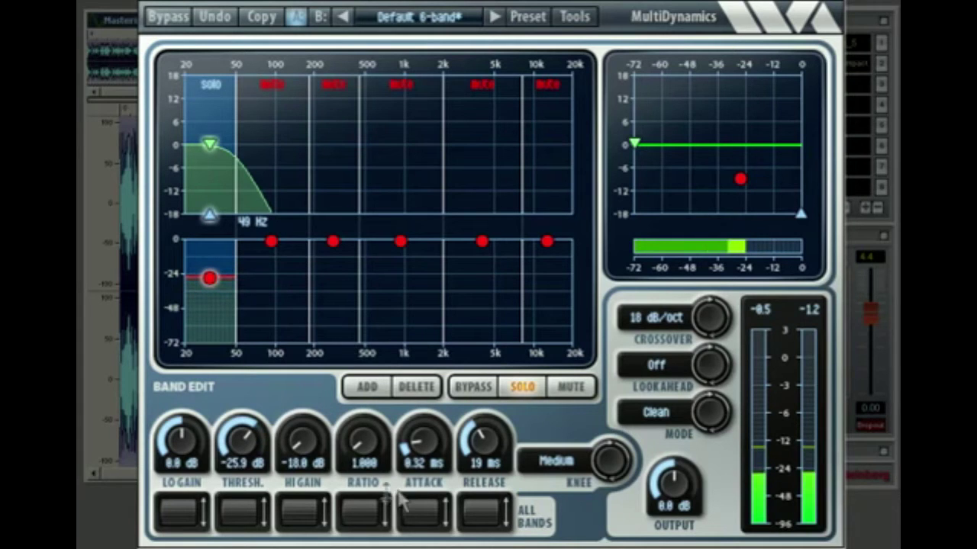
# Step: Set the ratio of all bands to 2.365 and their release to 290 ms, and take the lowest band out of solo
pyautogui.moveTo(360, 511); pyautogui.dragTo(361, 488)
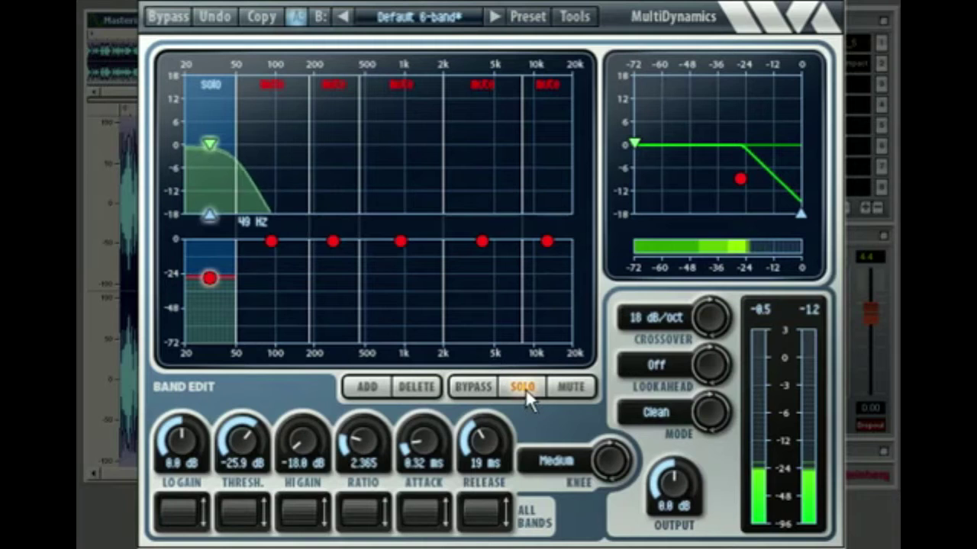
pyautogui.moveTo(476, 513); pyautogui.dragTo(477, 470)
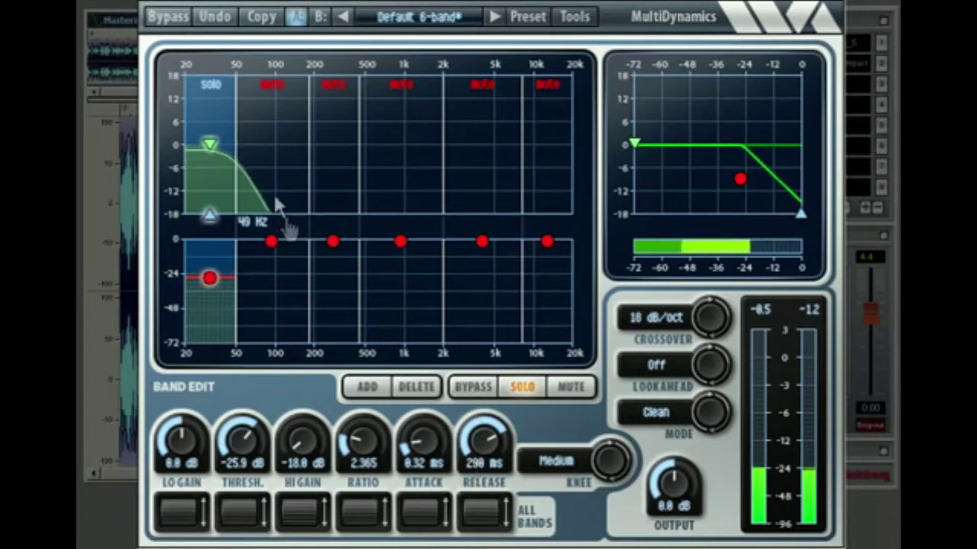
pyautogui.click(267, 163)
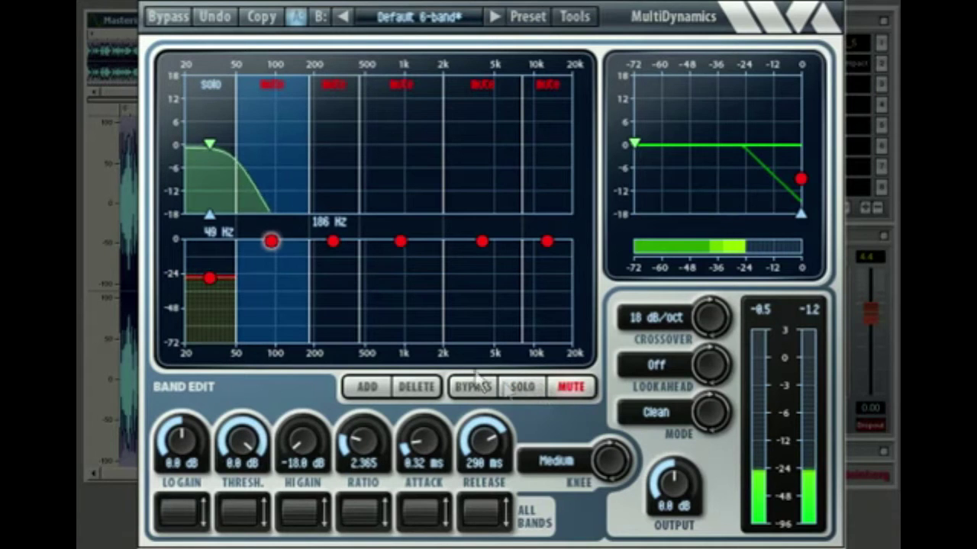
pyautogui.click(219, 194)
pyautogui.click(520, 388)
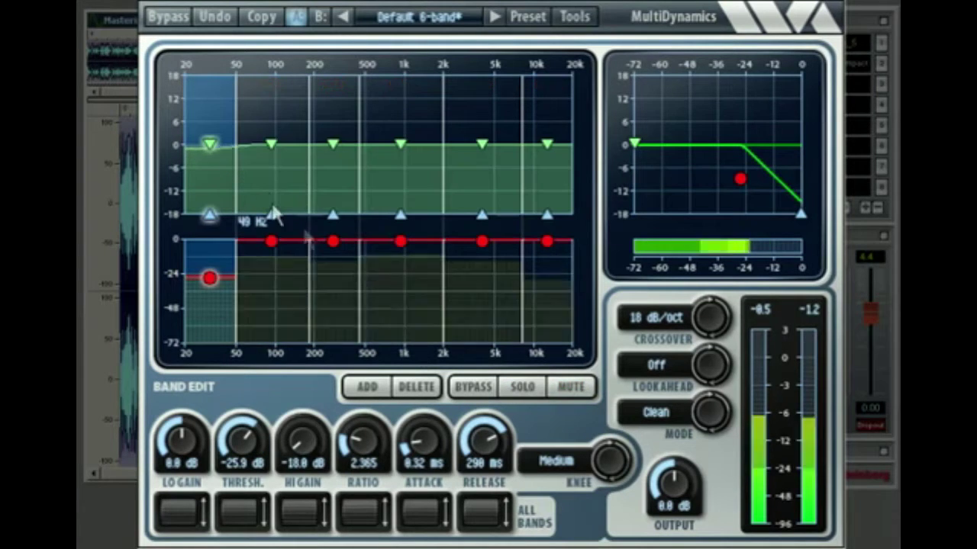
# Step: Solo the 49 to 186 Hz band and lower its threshold to -16.2 dB
pyautogui.click(268, 196)
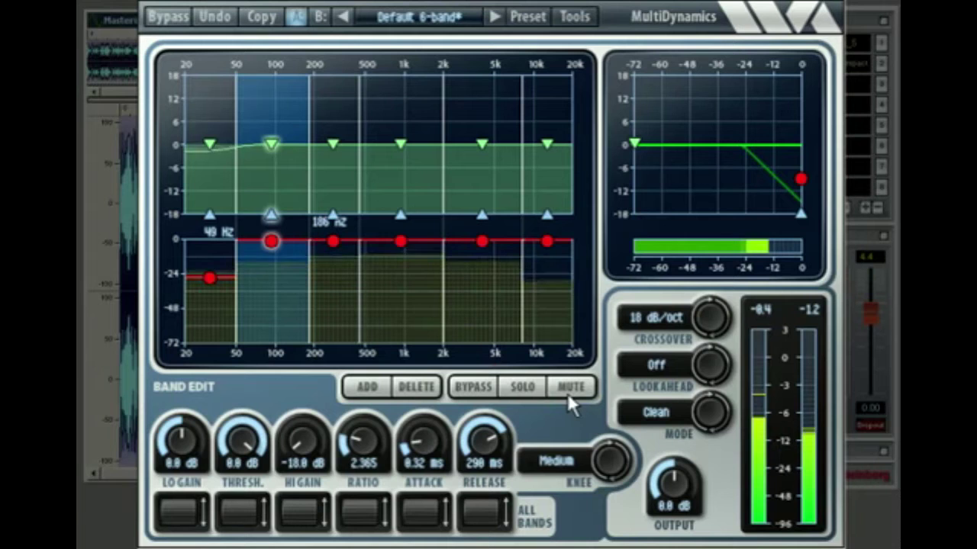
pyautogui.click(522, 387)
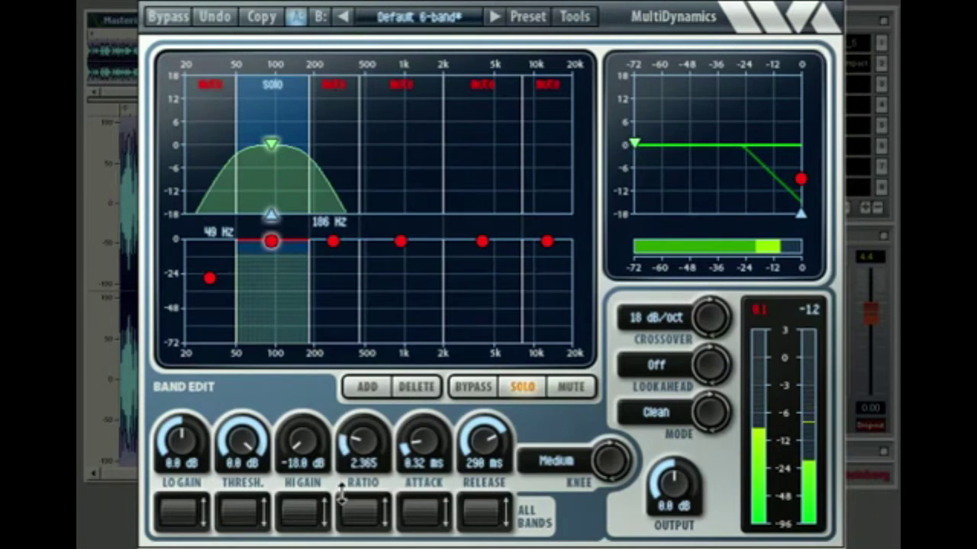
pyautogui.moveTo(272, 241); pyautogui.dragTo(275, 269)
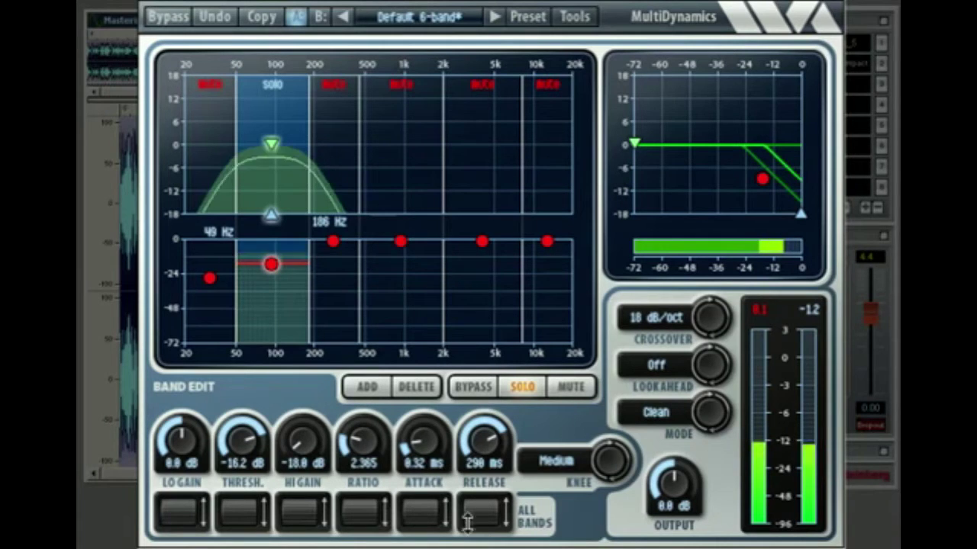
# Step: Lengthen the release of all bands to 393 ms, set the second band's release to 116 ms and attack to 1.8 ms, and unsolo it
pyautogui.moveTo(489, 520); pyautogui.dragTo(488, 519)
pyautogui.moveTo(490, 448); pyautogui.dragTo(489, 468)
pyautogui.moveTo(424, 457); pyautogui.dragTo(424, 448)
pyautogui.click(523, 387)
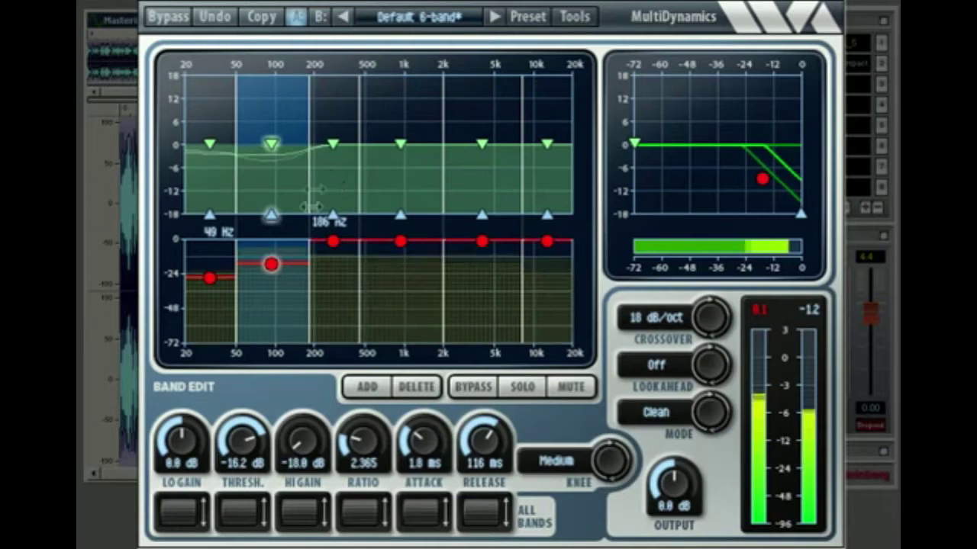
# Step: Solo the 186 to 454 Hz band, lower its threshold to -16.2 dB, and take it out of solo
pyautogui.click(331, 164)
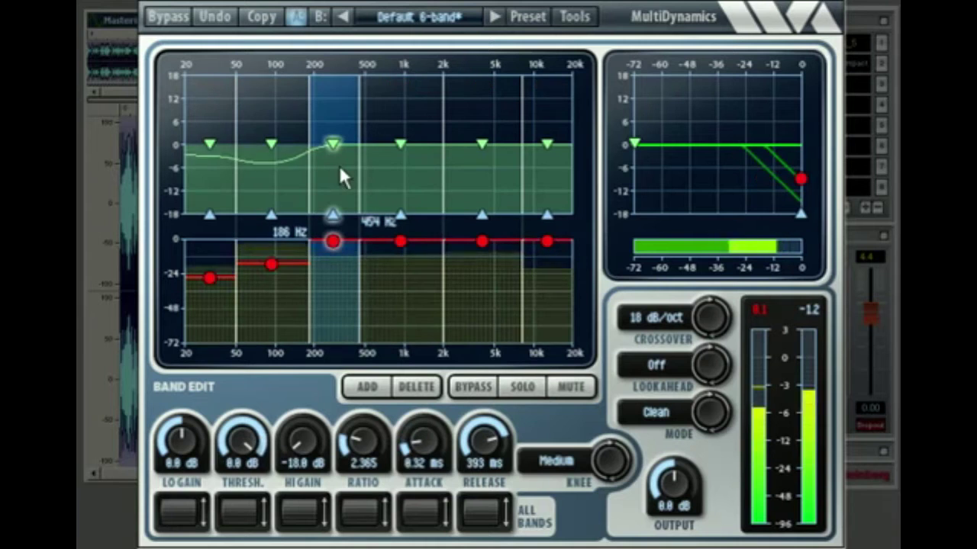
pyautogui.click(523, 387)
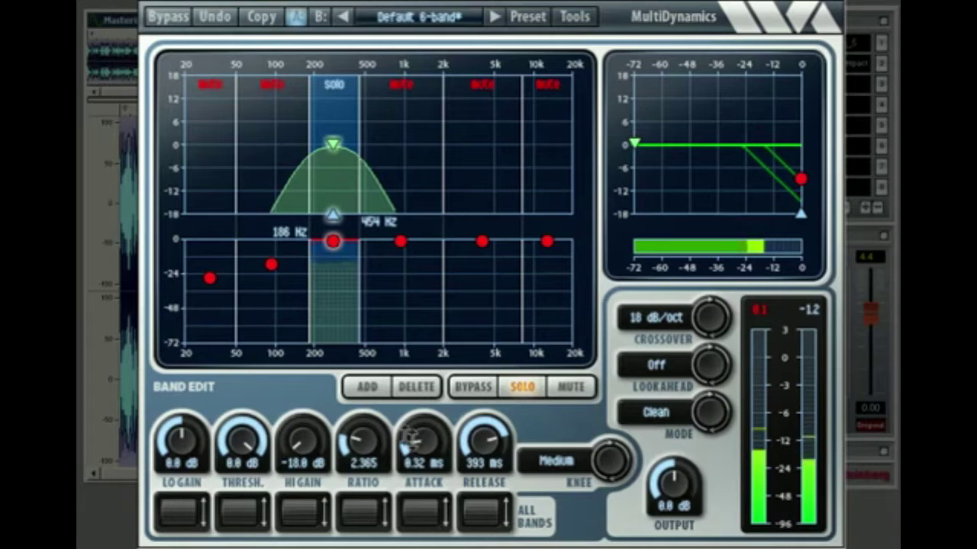
pyautogui.moveTo(333, 241); pyautogui.dragTo(334, 265)
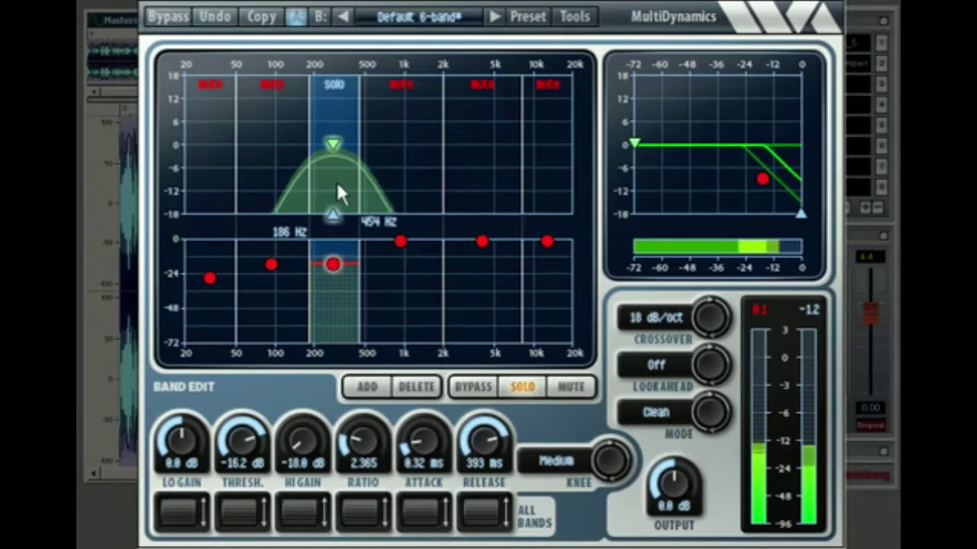
pyautogui.click(522, 383)
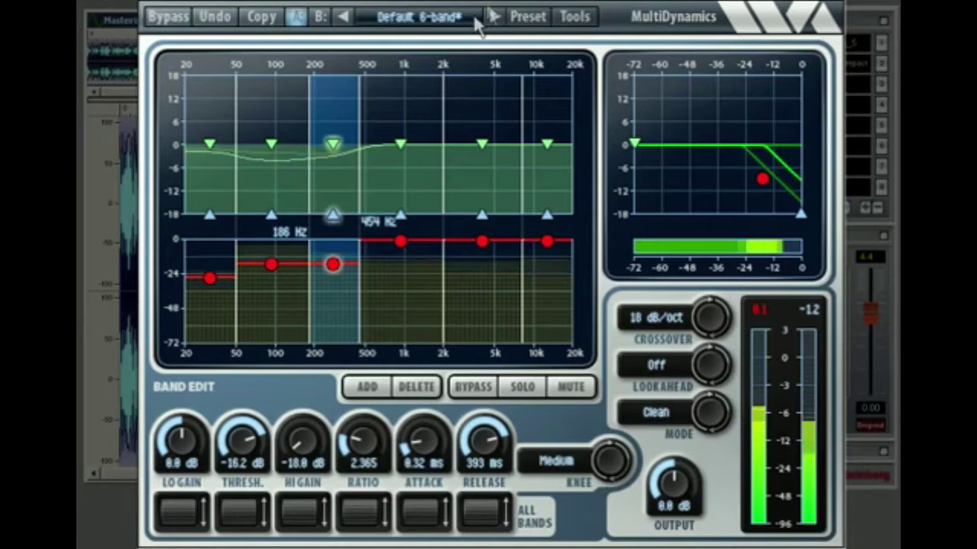
# Step: Load the Default 1-band preset and lower the high gain to -15.5 dB and the threshold to -21.6 dB
pyautogui.click(530, 17)
pyautogui.moveTo(553, 43)
pyautogui.click(678, 64)
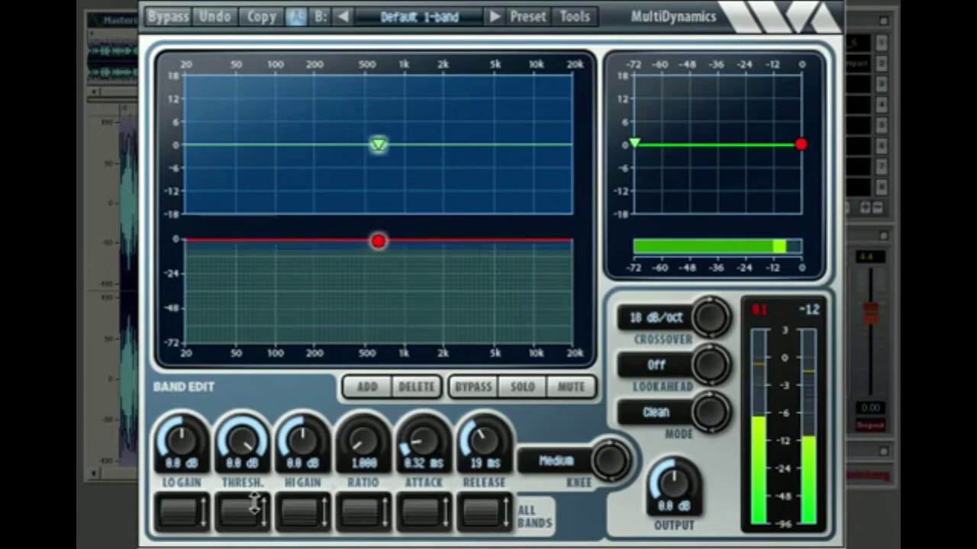
pyautogui.moveTo(283, 507); pyautogui.dragTo(274, 547)
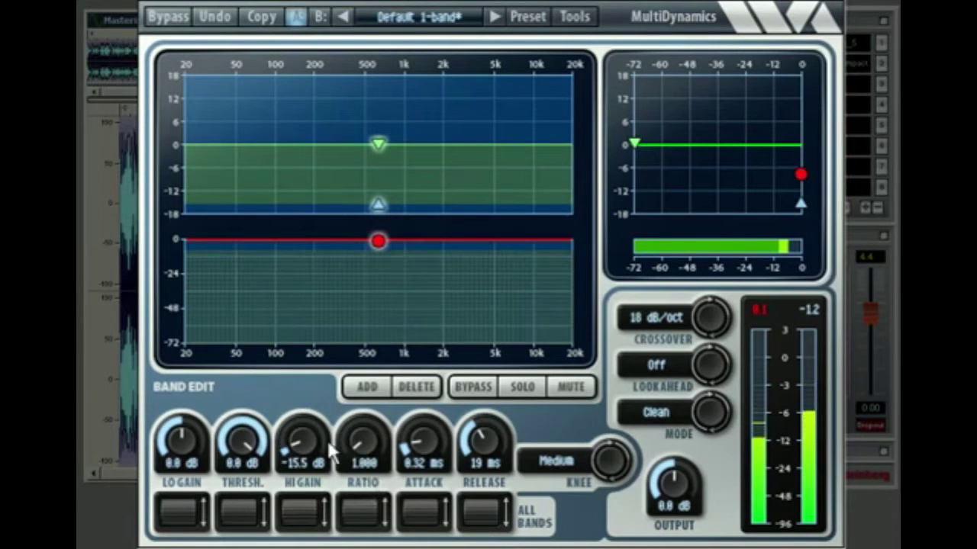
pyautogui.moveTo(245, 441); pyautogui.dragTo(239, 478)
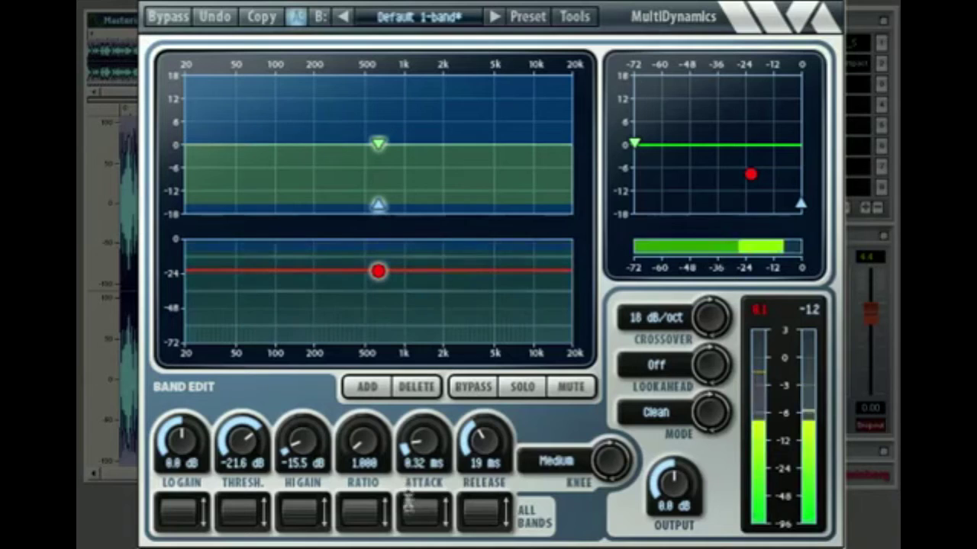
# Step: Set the single band's release to 74 ms, attack to 0.46 ms and threshold to -24.5 dB
pyautogui.moveTo(478, 512); pyautogui.dragTo(477, 500)
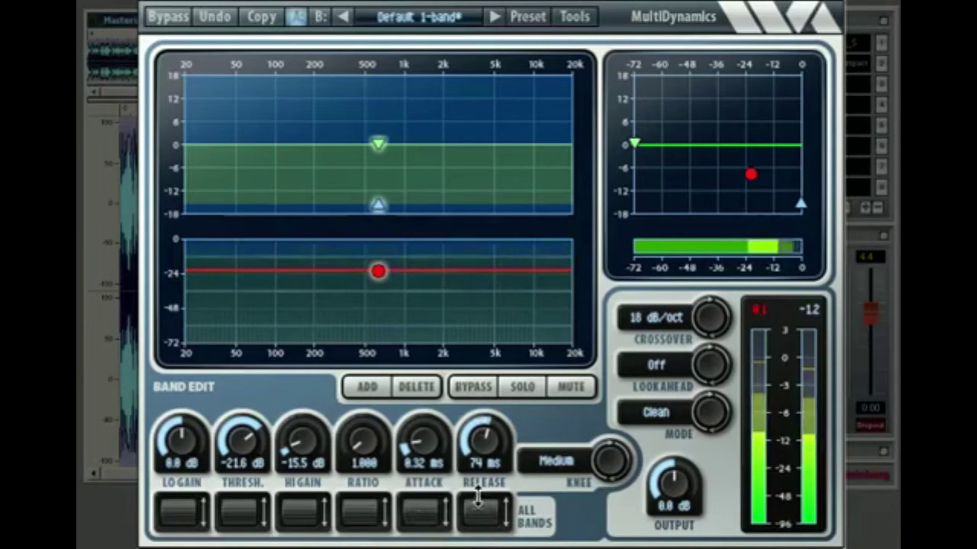
pyautogui.moveTo(416, 500); pyautogui.dragTo(416, 509)
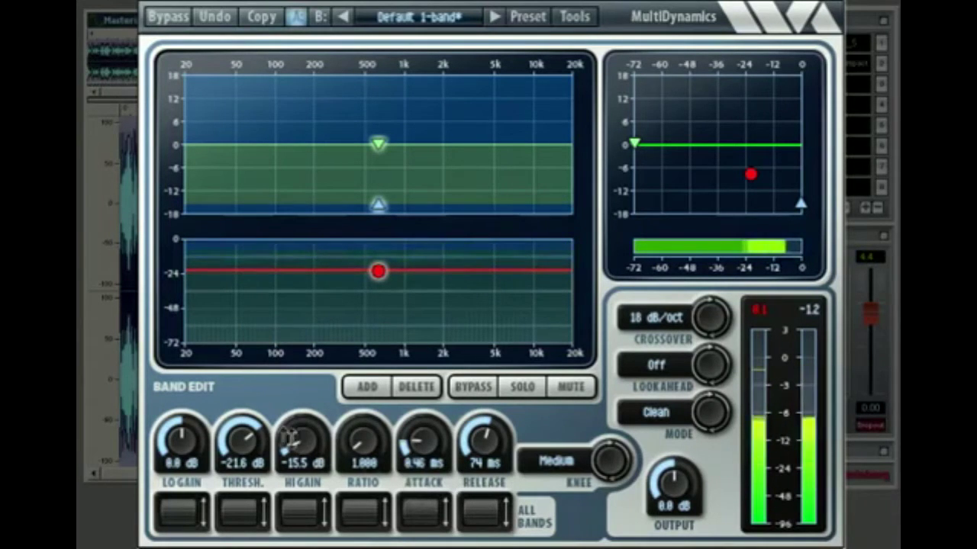
pyautogui.moveTo(252, 438); pyautogui.dragTo(252, 448)
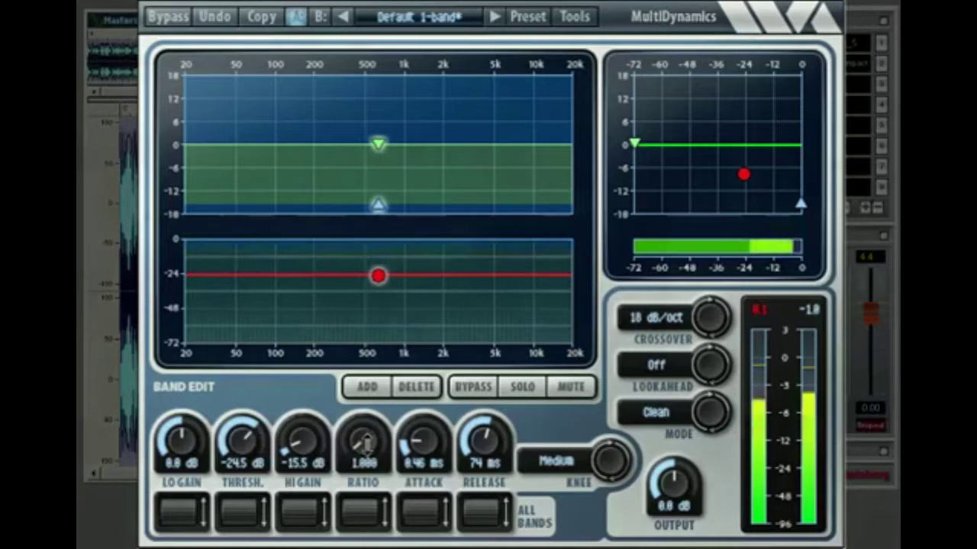
# Step: Raise the single band's ratio to 1.538 and its release to 269 ms, and adjust the attack time further
pyautogui.moveTo(364, 505); pyautogui.dragTo(366, 498)
pyautogui.moveTo(479, 511); pyautogui.dragTo(483, 495)
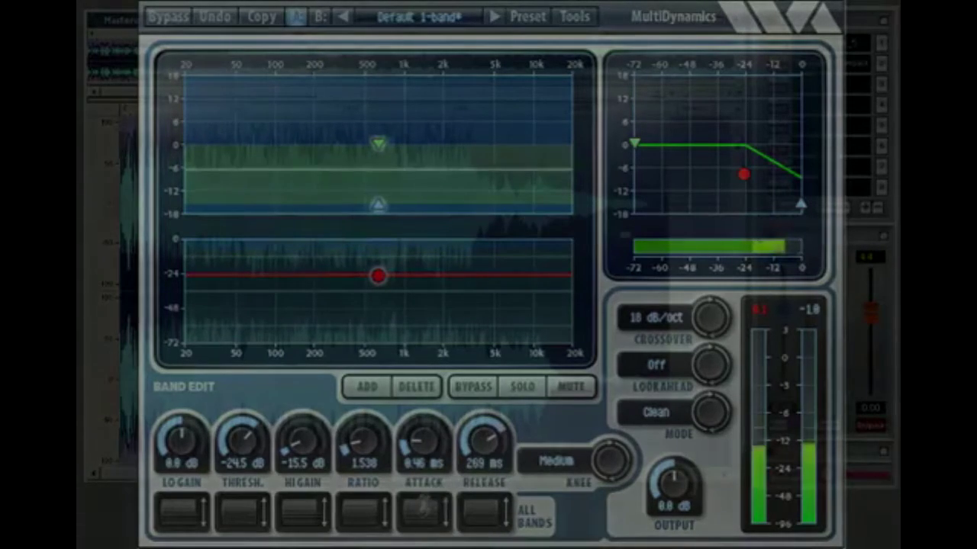
pyautogui.moveTo(422, 494); pyautogui.dragTo(424, 488)
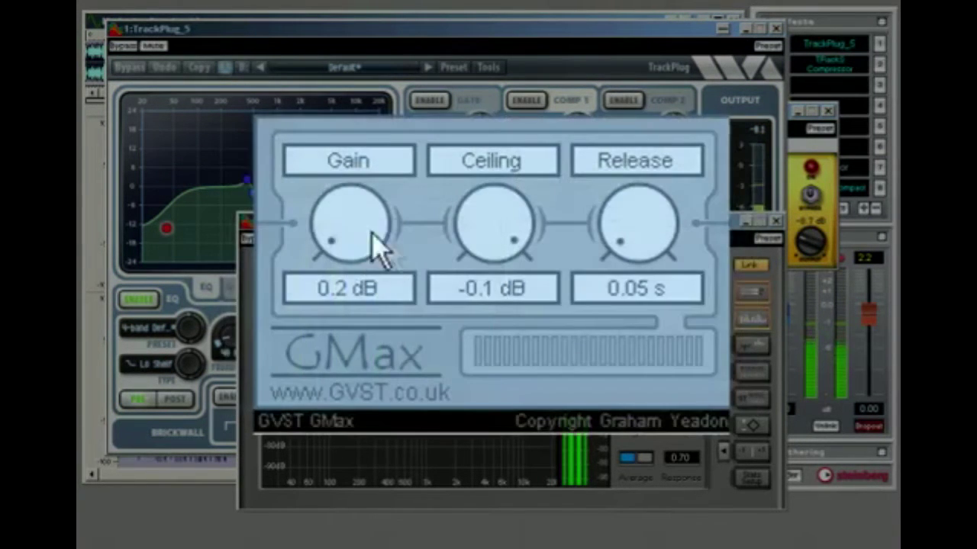
# Step: Raise the gain on the GMax limiter and on the T-RackS Soft-Clipper
pyautogui.moveTo(375, 245); pyautogui.dragTo(343, 206)
pyautogui.moveTo(303, 140); pyautogui.dragTo(301, 154)
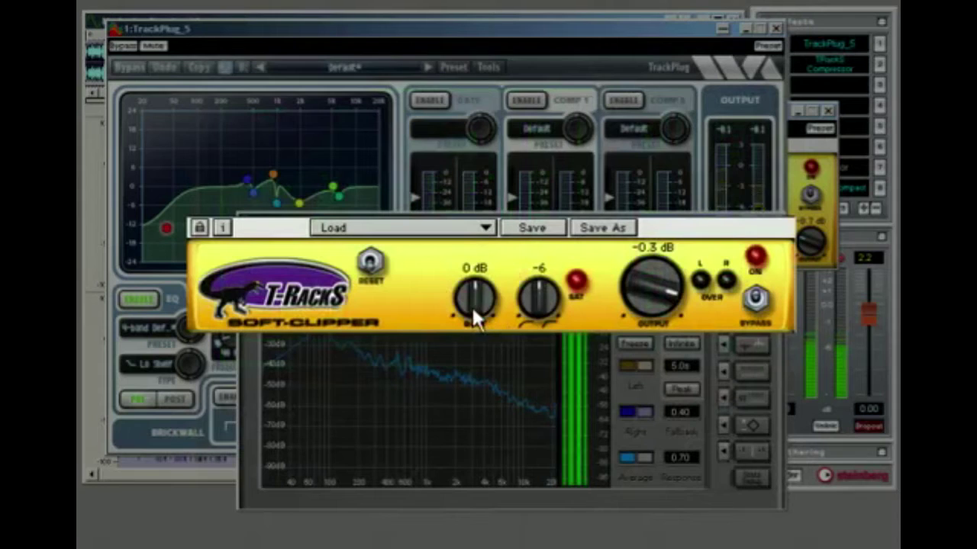
pyautogui.moveTo(474, 318); pyautogui.dragTo(475, 308)
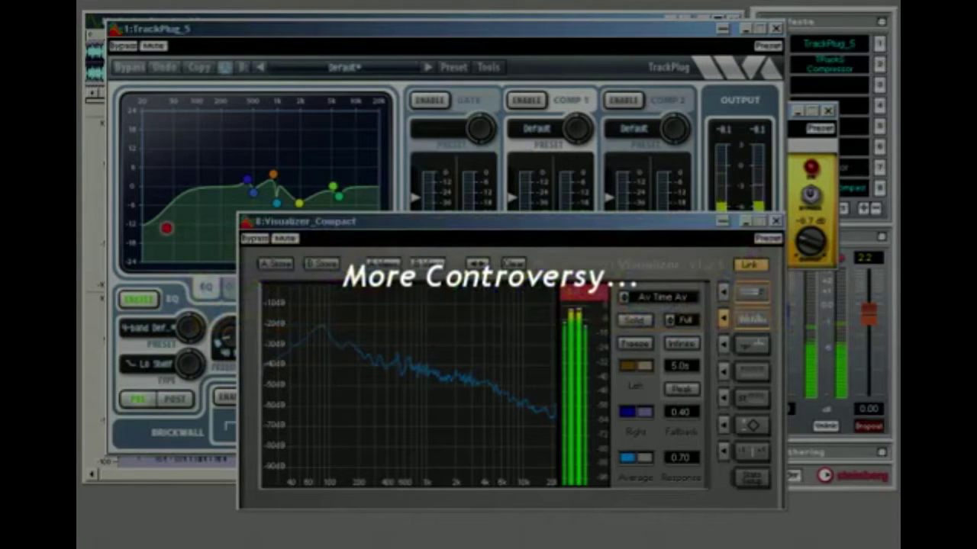
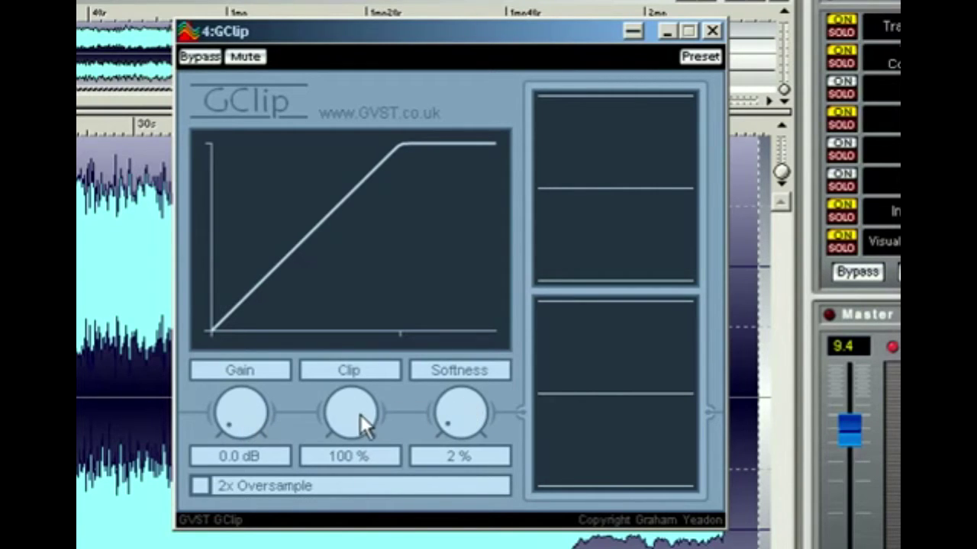
# Step: Lower the GClip clip level to 73% and on to 64%, and raise the softness to 37%
pyautogui.moveTo(360, 415); pyautogui.dragTo(370, 461)
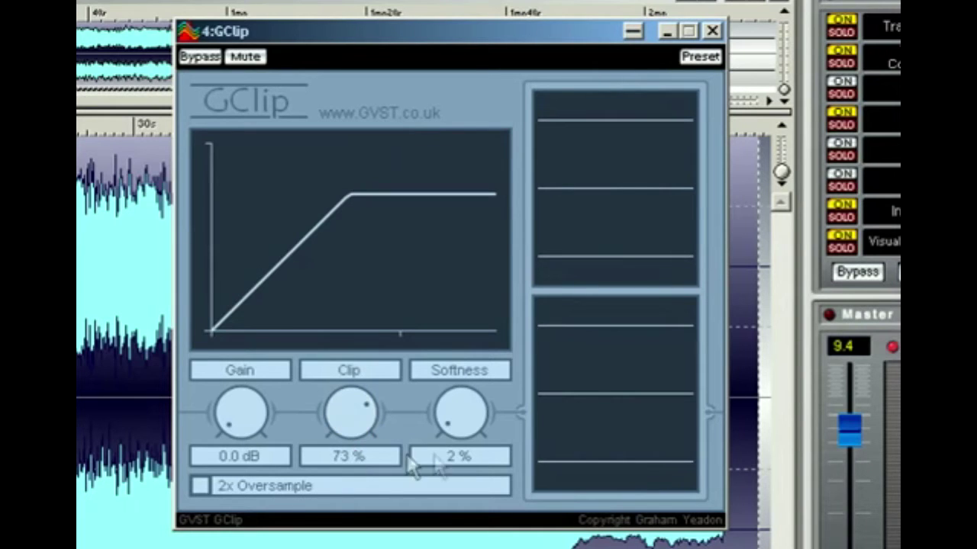
pyautogui.moveTo(455, 423); pyautogui.dragTo(449, 397)
pyautogui.moveTo(374, 409); pyautogui.dragTo(361, 422)
pyautogui.moveTo(456, 416); pyautogui.dragTo(454, 378)
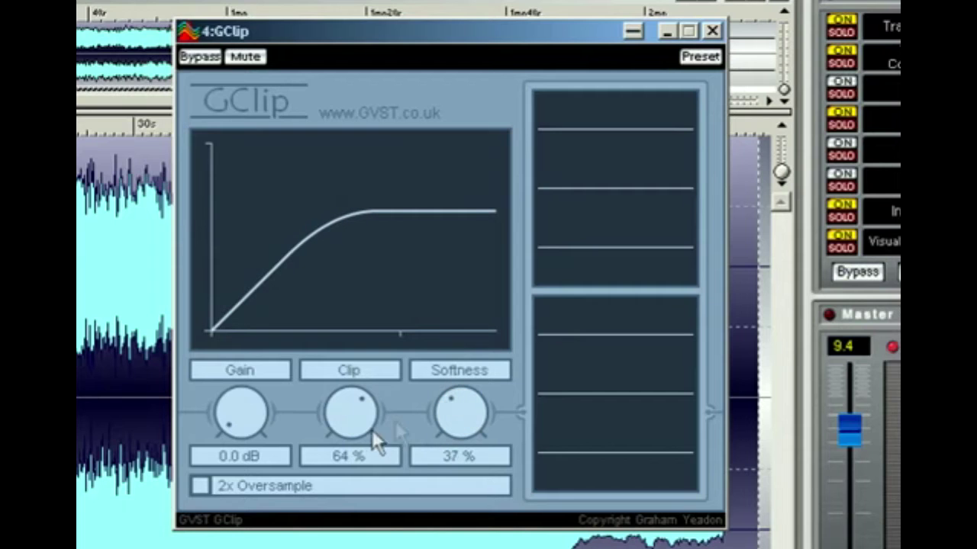
# Step: Restore GClip's clip level to 100% and its softness to 0%
pyautogui.moveTo(362, 416); pyautogui.dragTo(349, 343)
pyautogui.moveTo(442, 421); pyautogui.dragTo(429, 487)
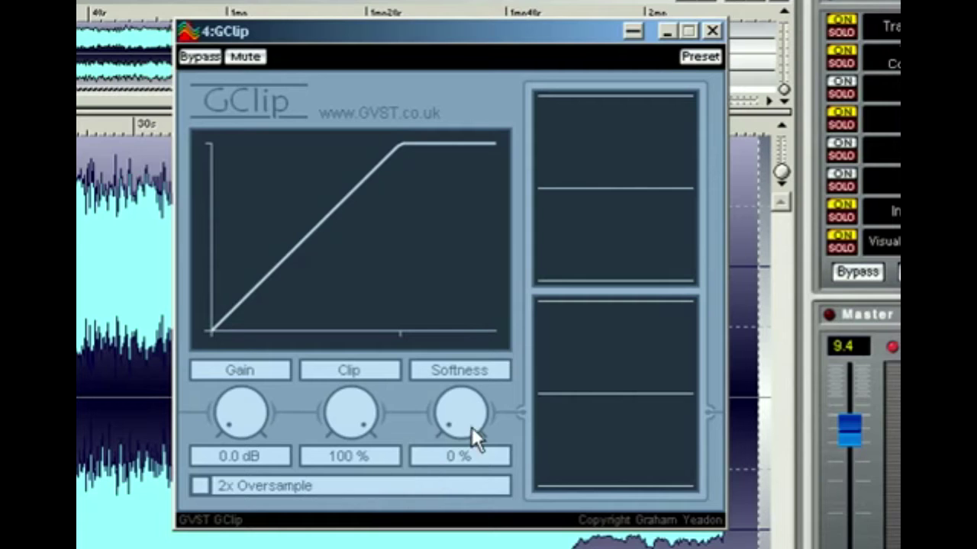
pyautogui.moveTo(471, 427)
pyautogui.mouseDown()
pyautogui.moveTo(466, 409)
pyautogui.moveTo(466, 458)
pyautogui.mouseUp()
# Step: During playback, set GClip's gain to 6.9 dB, clip to 96% and softness to 56%, and compare the sound with the plugin bypassed
pyautogui.press('space')
pyautogui.moveTo(243, 418); pyautogui.dragTo(245, 345)
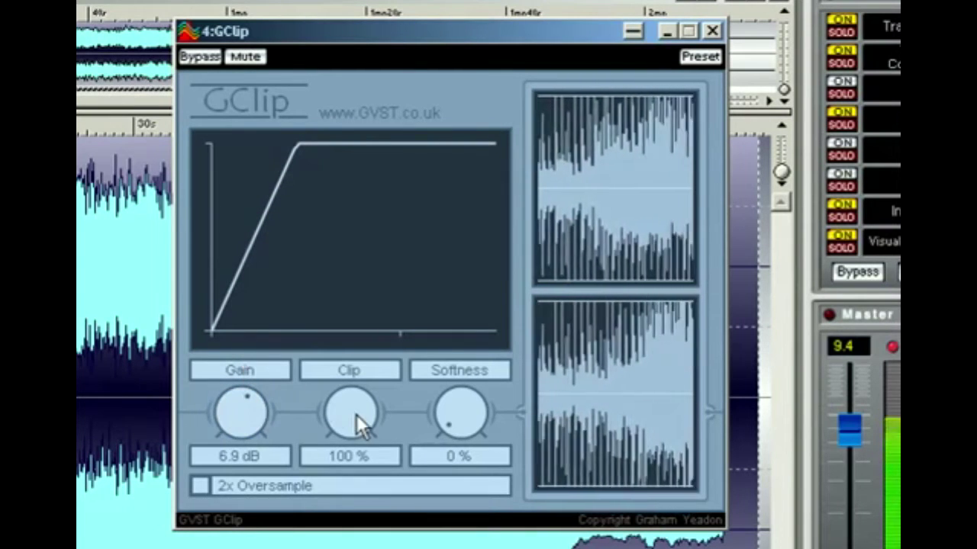
pyautogui.moveTo(356, 415); pyautogui.dragTo(358, 426)
pyautogui.moveTo(448, 415); pyautogui.dragTo(450, 342)
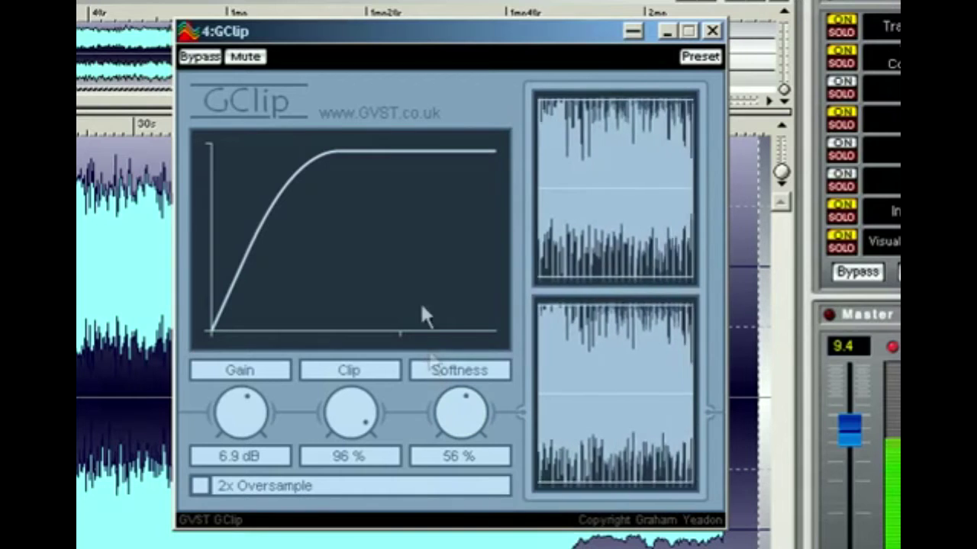
pyautogui.click(211, 57)
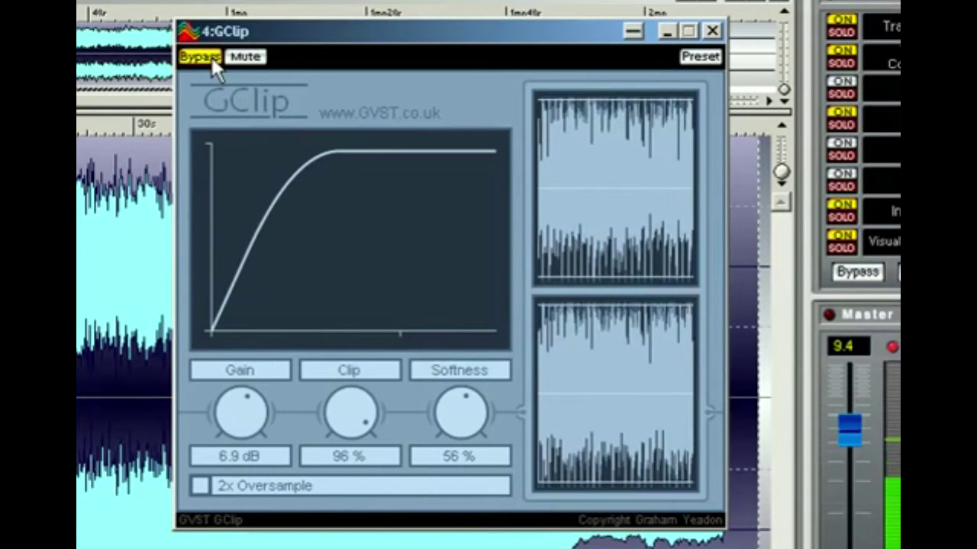
pyautogui.click(212, 57)
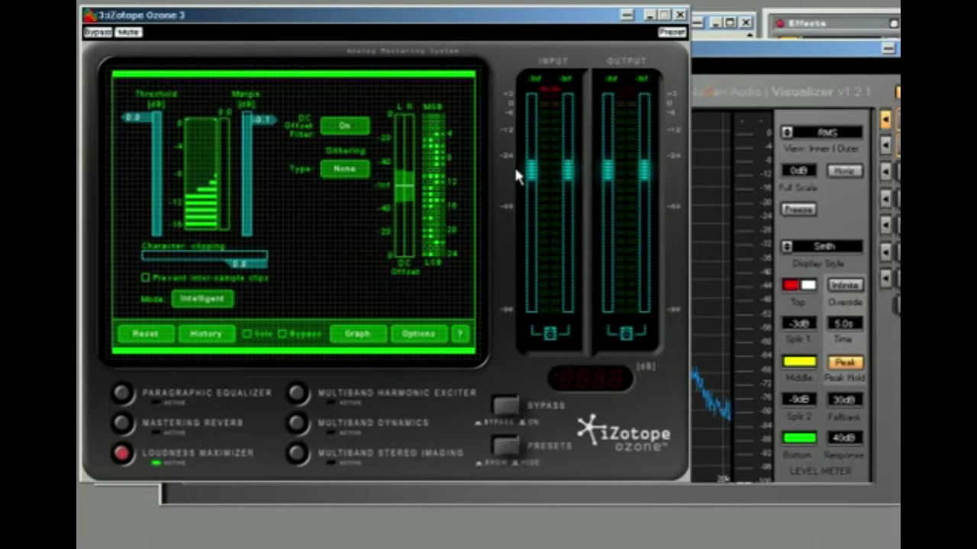
# Step: Play the song through Ozone's Loudness Maximizer and set the Visualizer's level meter view to K-12/RMS
pyautogui.click(832, 134)
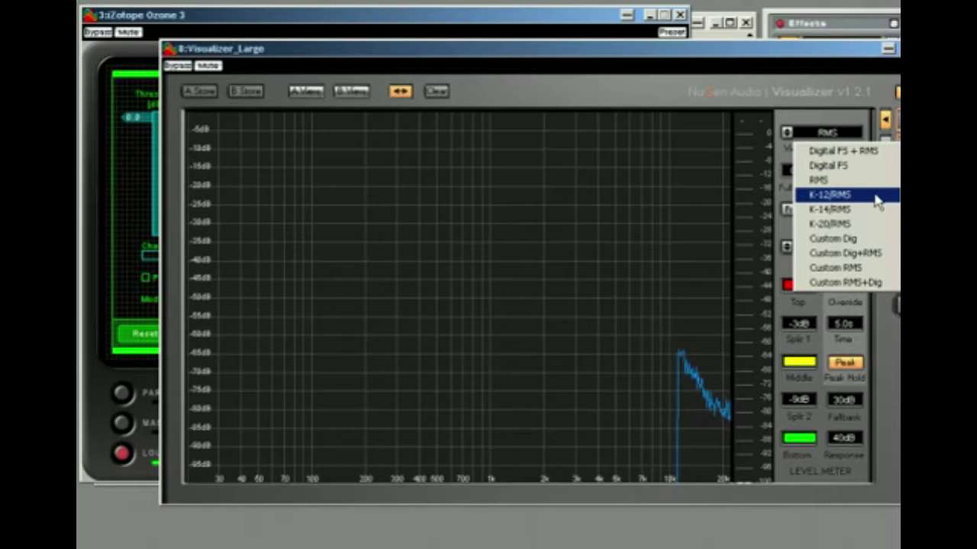
pyautogui.click(489, 20)
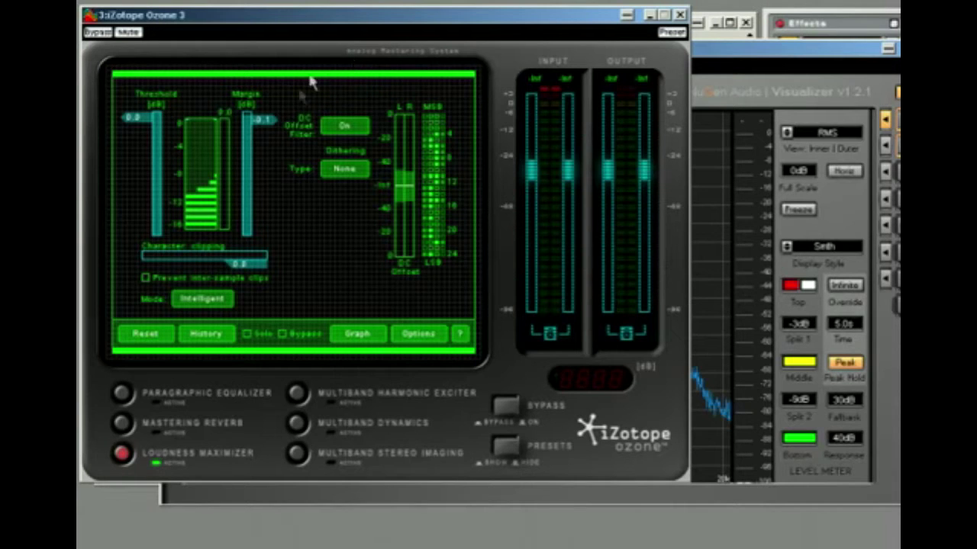
pyautogui.moveTo(148, 260)
pyautogui.mouseDown()
pyautogui.moveTo(160, 260)
pyautogui.moveTo(140, 260)
pyautogui.moveTo(152, 263)
pyautogui.mouseUp()
pyautogui.press('space')
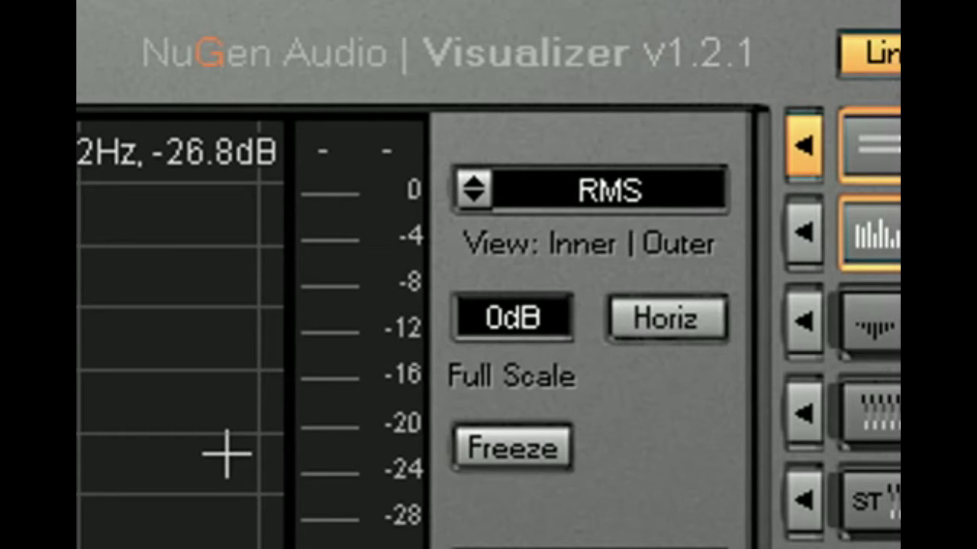
pyautogui.click(691, 203)
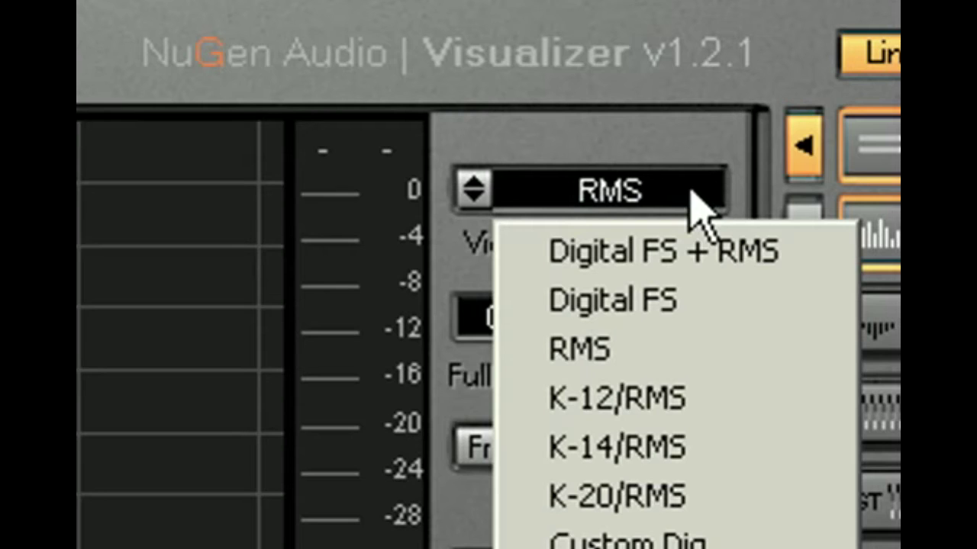
pyautogui.click(731, 399)
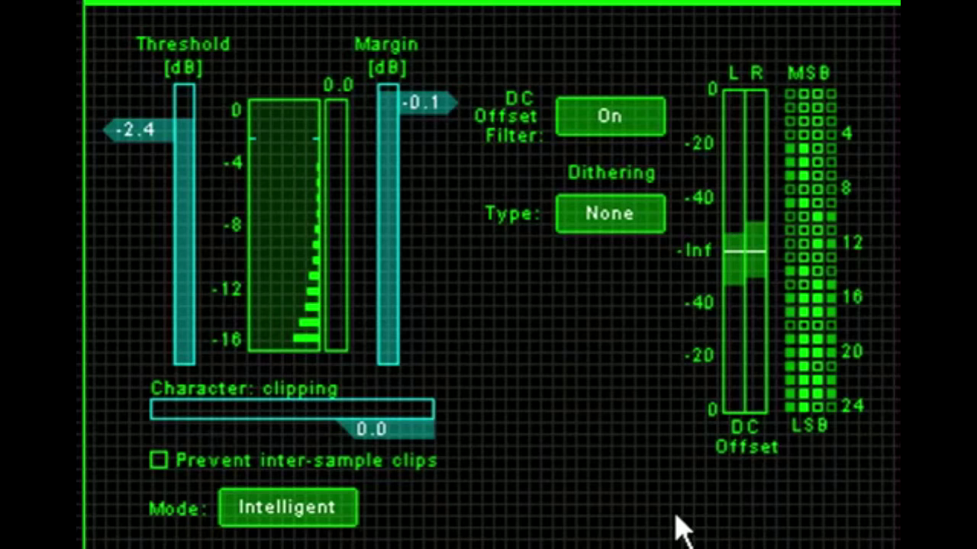
# Step: Set Ozone's dithering type to MBIT+ with a bit depth of 16
pyautogui.click(641, 223)
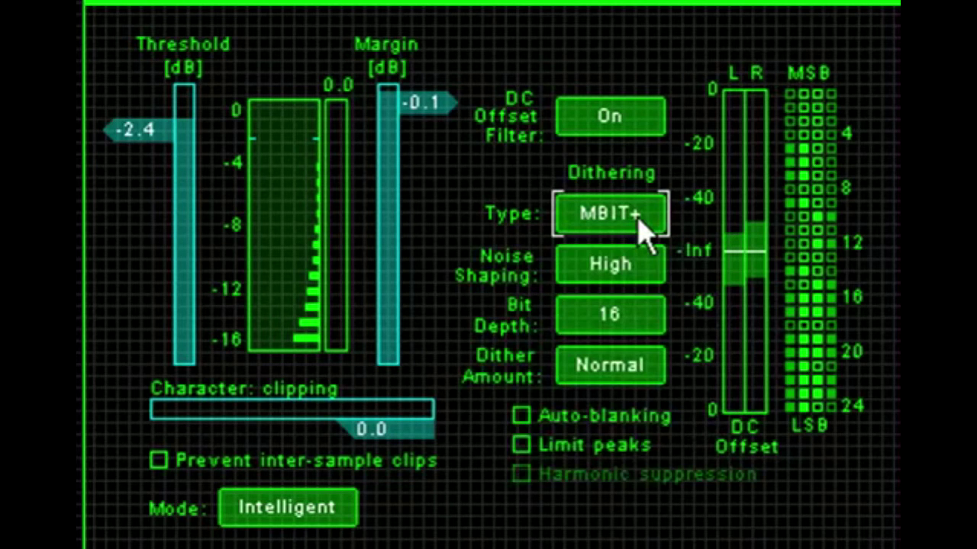
pyautogui.click(659, 338)
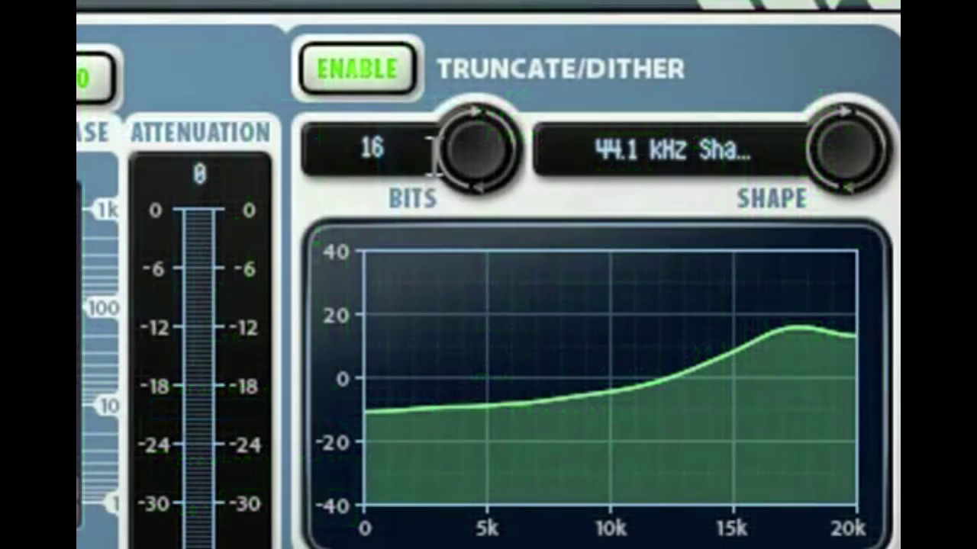
# Step: Step through the bit depths of the Truncate/Dither section, and toggle Ozone's DC offset filter
pyautogui.click(384, 148)
pyautogui.scroll(4, 479, 171)
pyautogui.scroll(-8, 476, 179)
pyautogui.scroll(4, 475, 187)
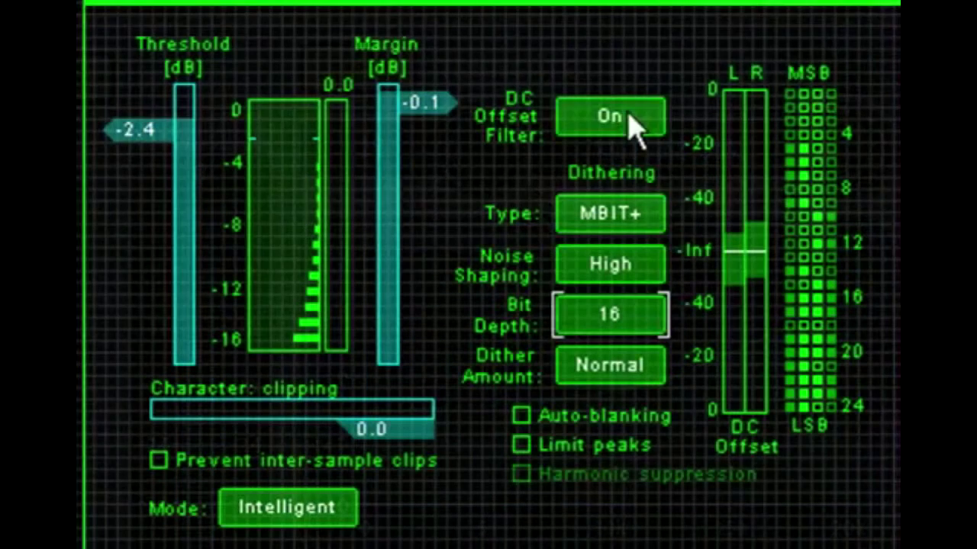
pyautogui.click(632, 124)
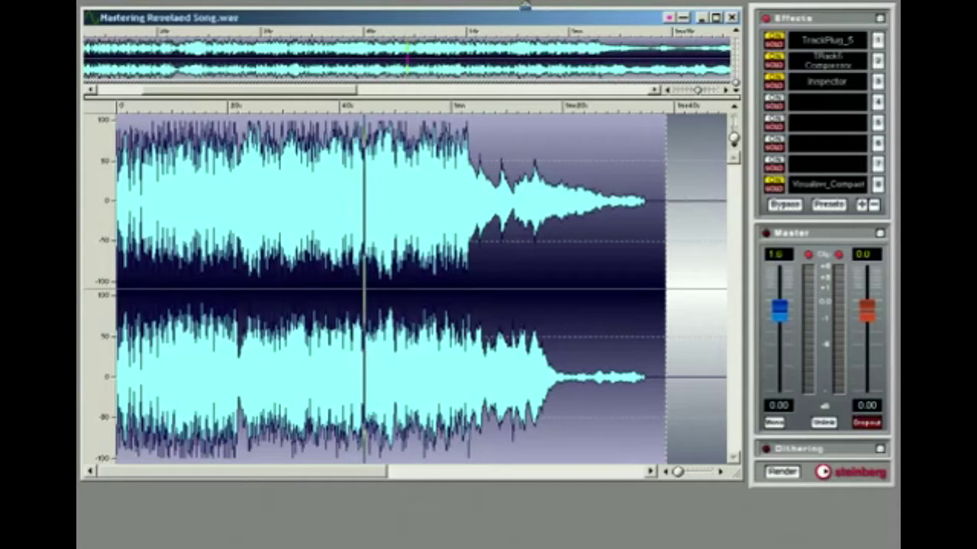
# Step: Open the Phase Scope and play the song to watch its stereo phase
pyautogui.click(498, 2)
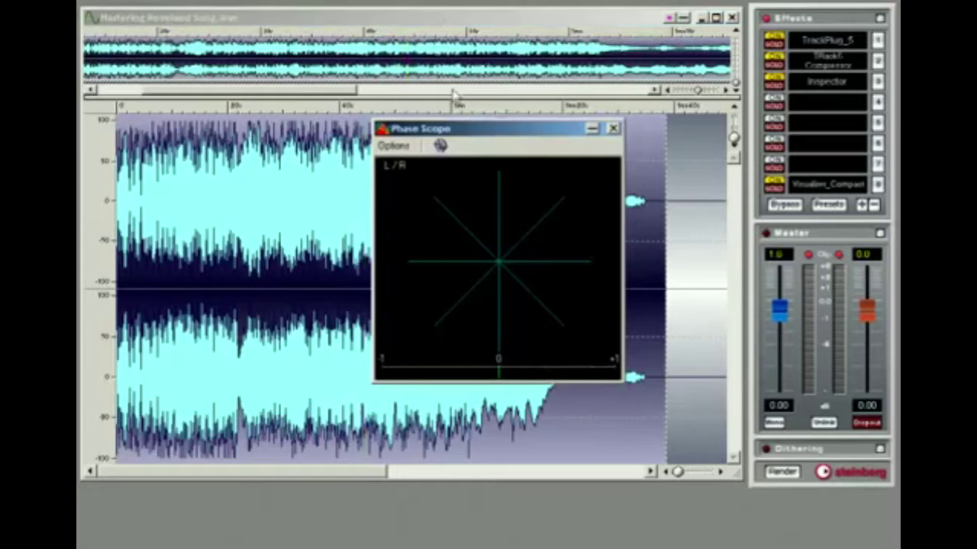
pyautogui.press('space')
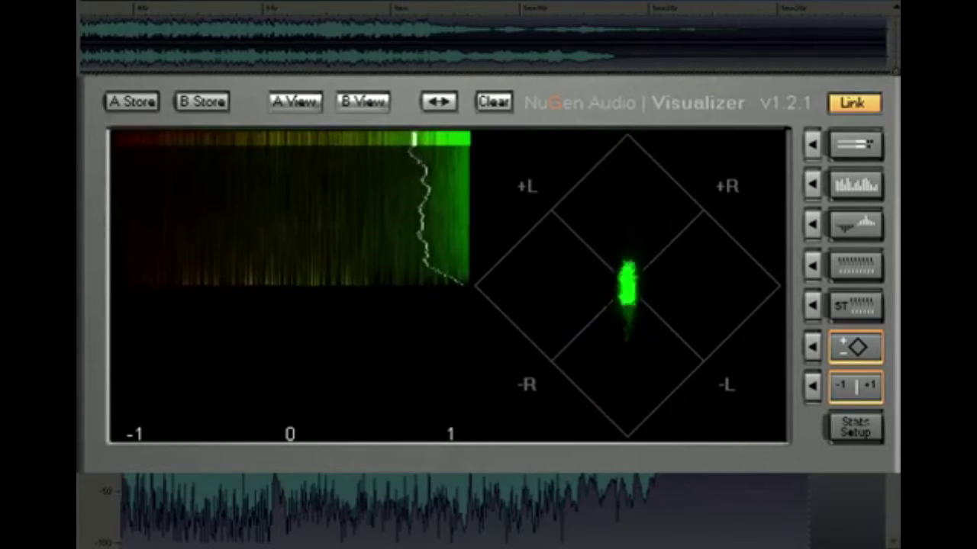
# Step: Show and hide the Visualizer's spectrum view, and hide and restore its correlation view beside the vectorscope
pyautogui.click(844, 184)
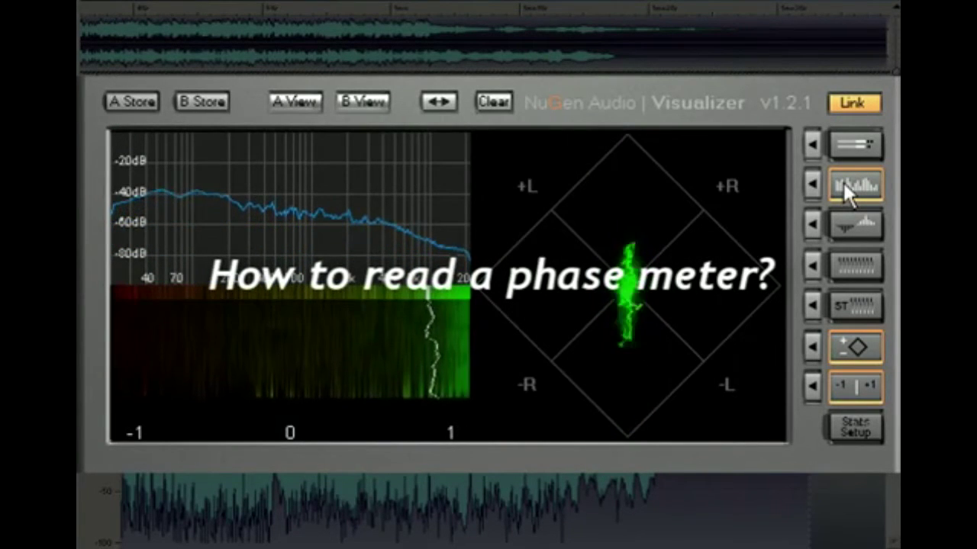
pyautogui.click(843, 183)
pyautogui.click(858, 386)
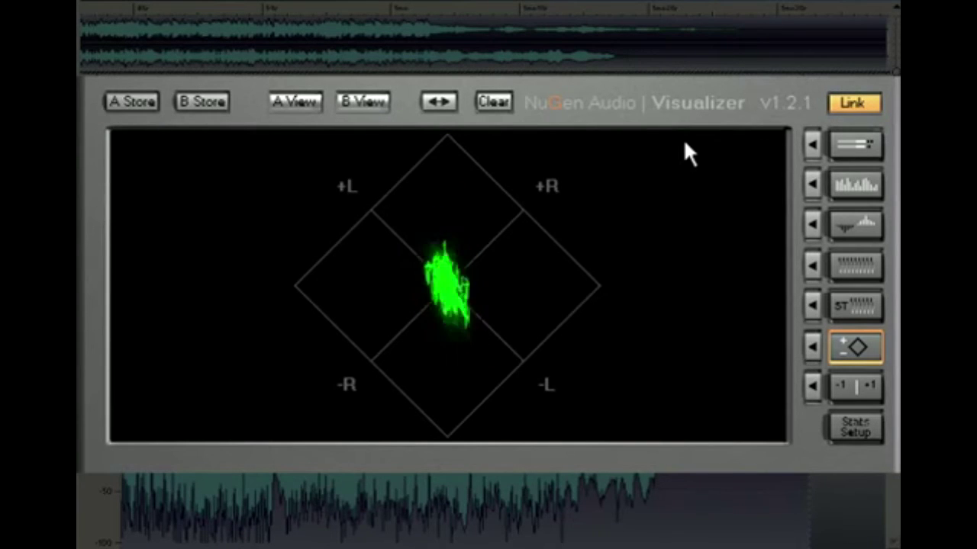
pyautogui.click(866, 389)
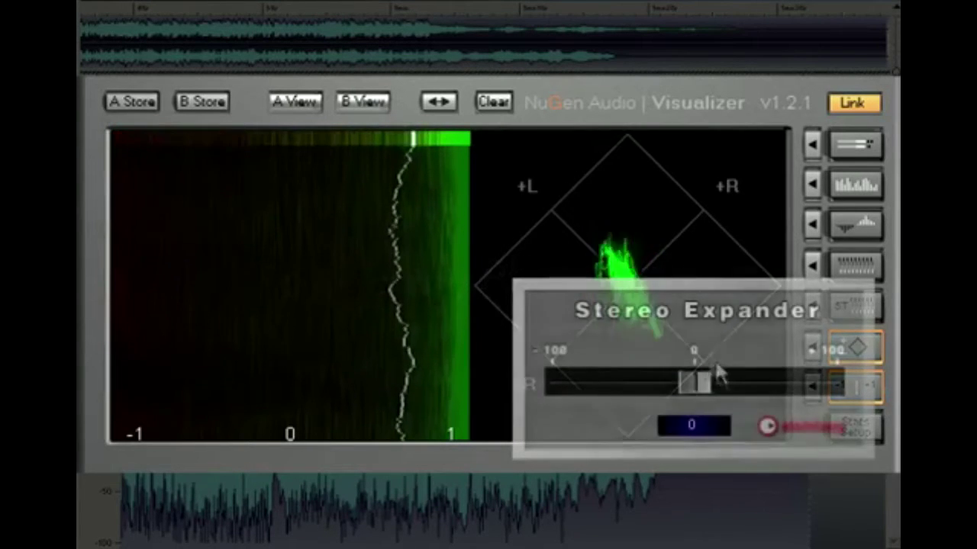
# Step: Try Stereo Expander widths of -56, 52, 50 and 62, and lower the width slightly again
pyautogui.moveTo(689, 381); pyautogui.dragTo(624, 383)
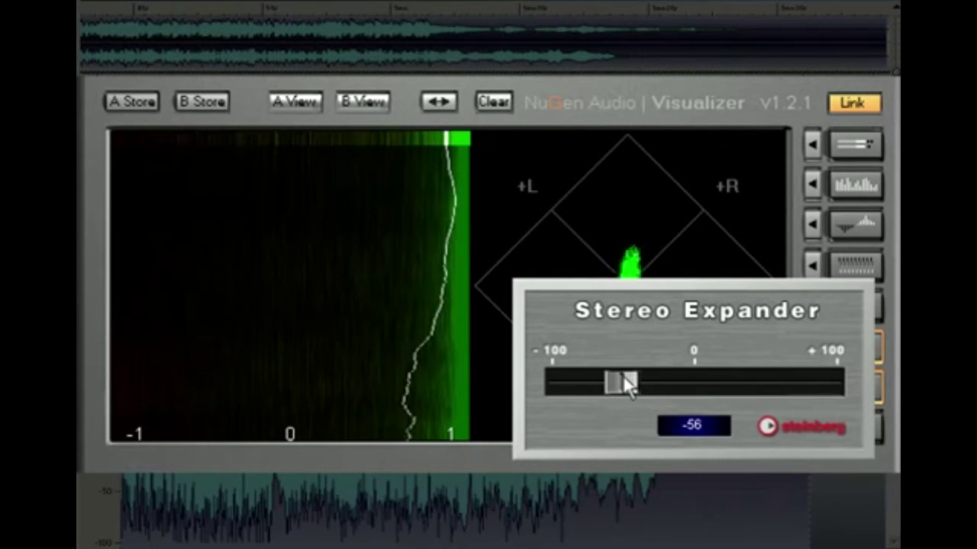
pyautogui.moveTo(619, 383); pyautogui.dragTo(716, 380)
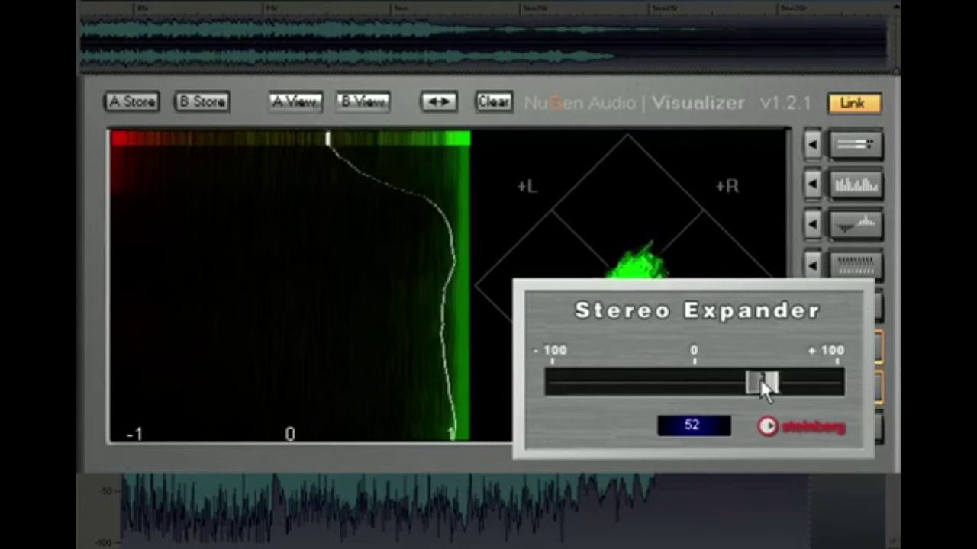
pyautogui.scroll(-2, 760, 380)
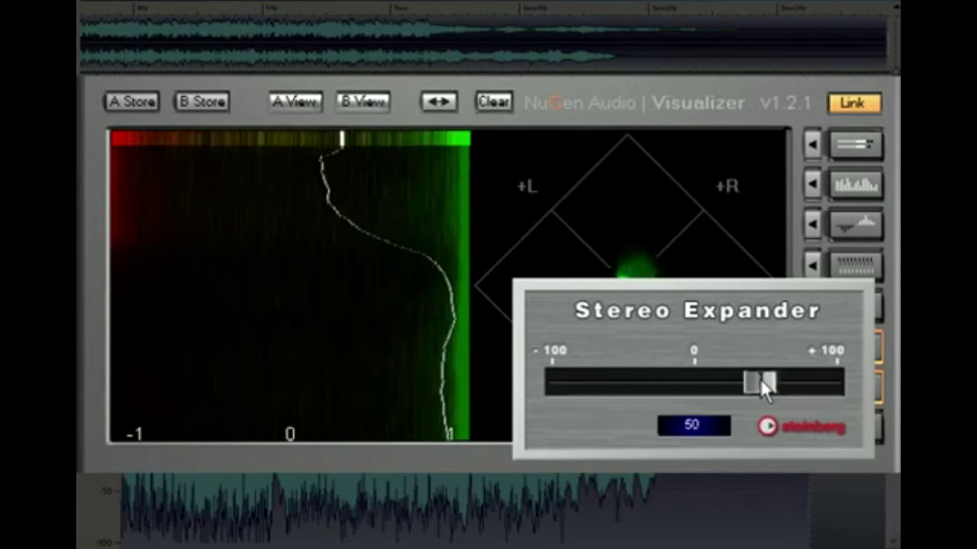
pyautogui.moveTo(760, 378); pyautogui.dragTo(776, 380)
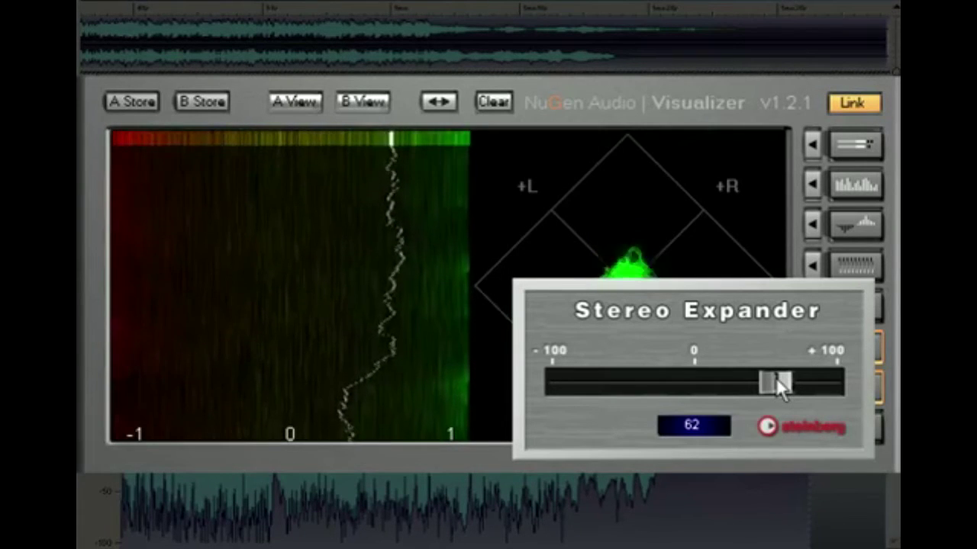
pyautogui.moveTo(776, 378); pyautogui.dragTo(763, 378)
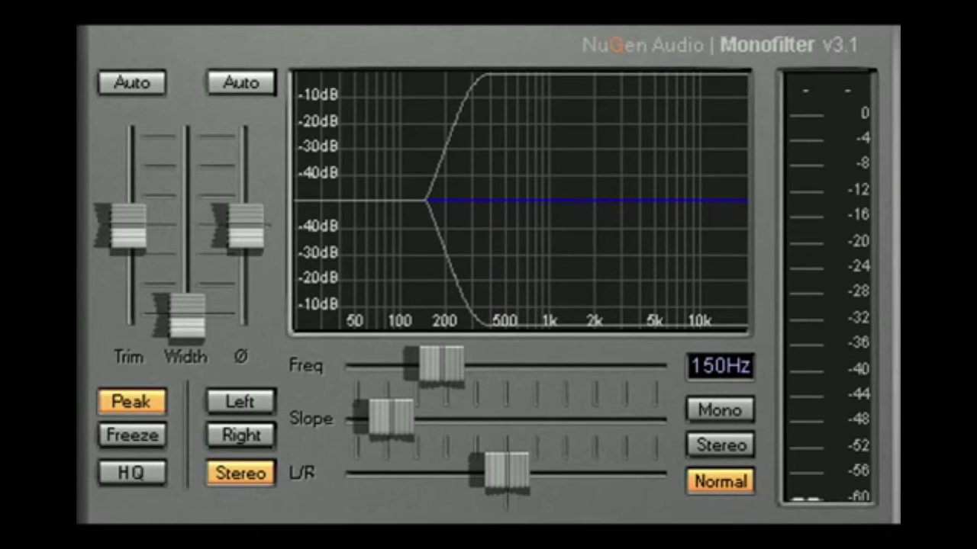
# Step: Set the Monofilter frequency to 176 Hz, compare its Mono, Stereo and Normal modes, and raise the frequency further
pyautogui.moveTo(441, 361)
pyautogui.mouseDown()
pyautogui.moveTo(402, 361)
pyautogui.moveTo(448, 360)
pyautogui.mouseUp()
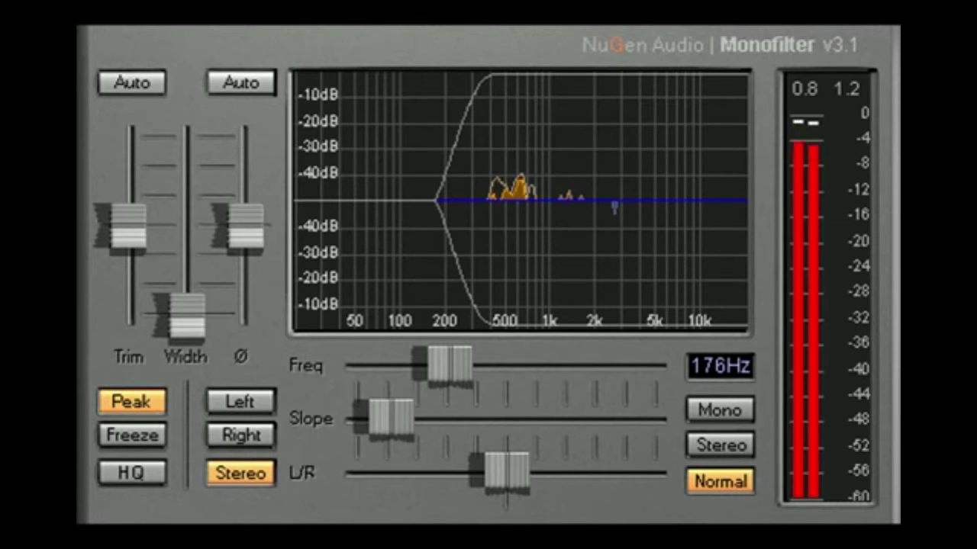
pyautogui.click(733, 414)
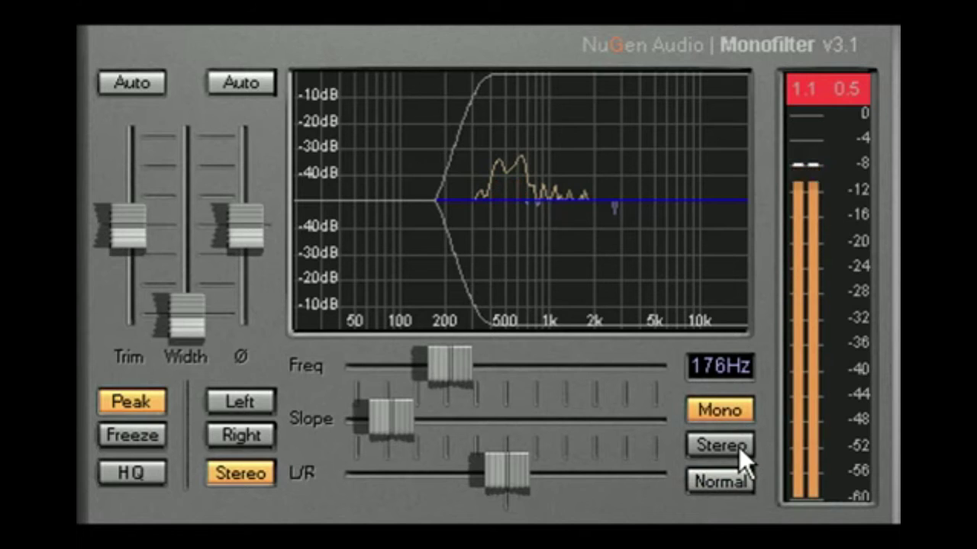
pyautogui.click(738, 447)
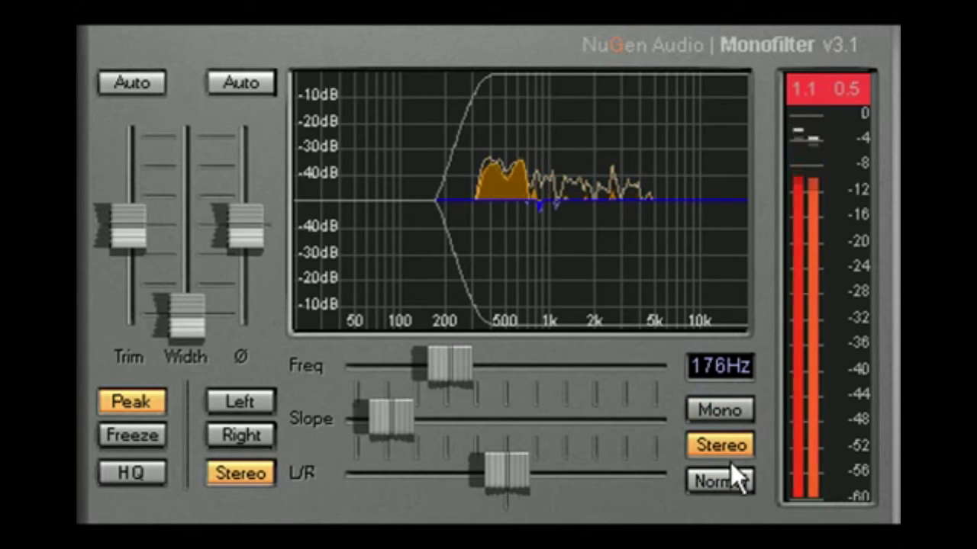
pyautogui.click(729, 481)
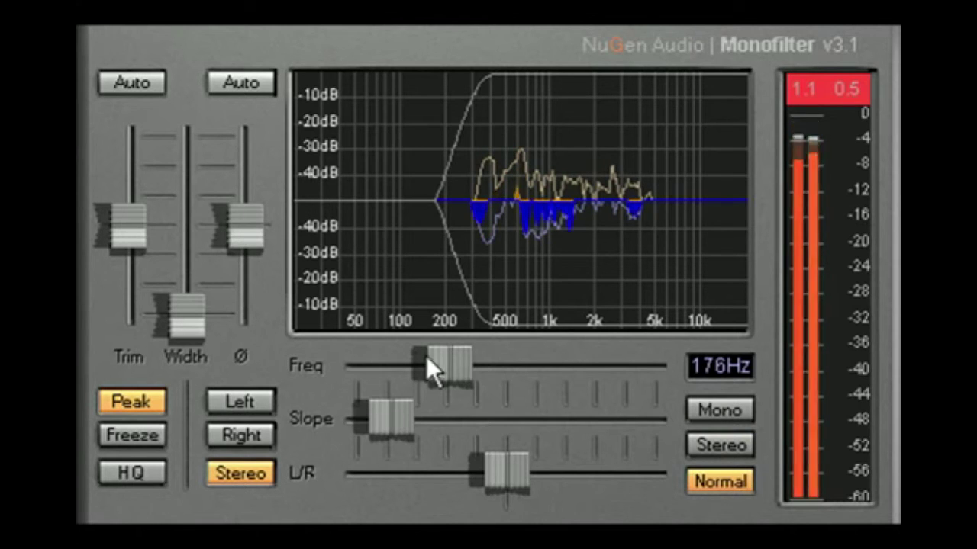
pyautogui.moveTo(445, 361); pyautogui.dragTo(467, 360)
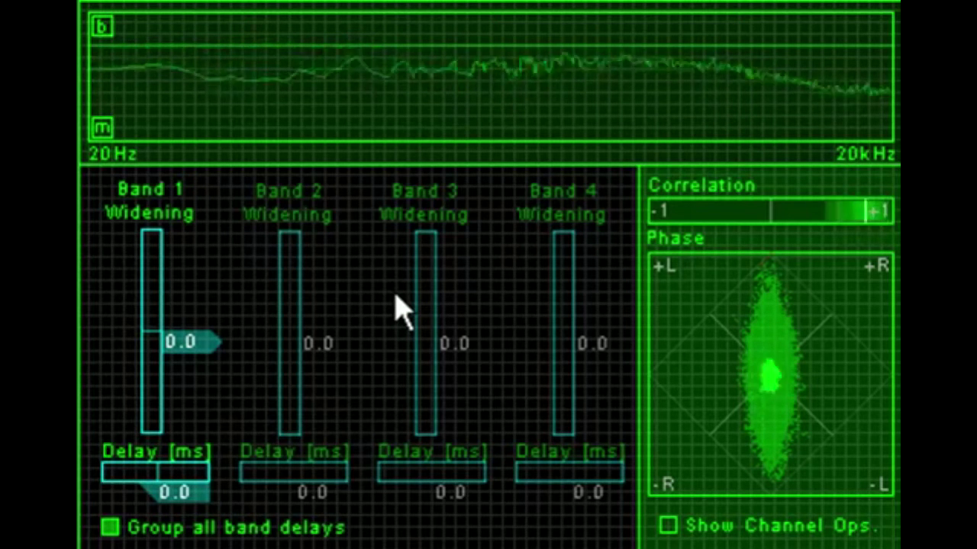
# Step: Insert a second stereo imaging band with its crossover at 303 Hz, and lower Band 1's widening
pyautogui.rightClick(280, 84)
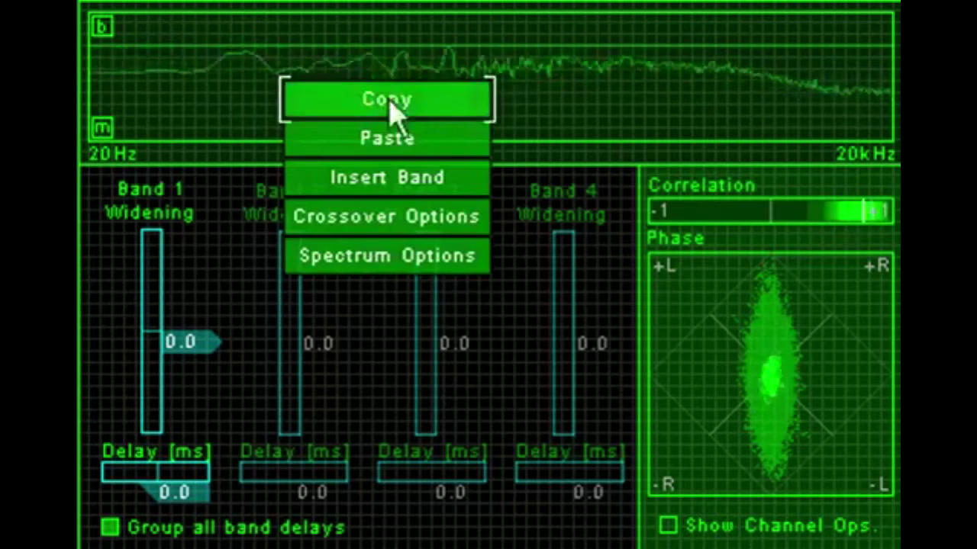
pyautogui.click(387, 177)
pyautogui.moveTo(813, 71); pyautogui.dragTo(405, 81)
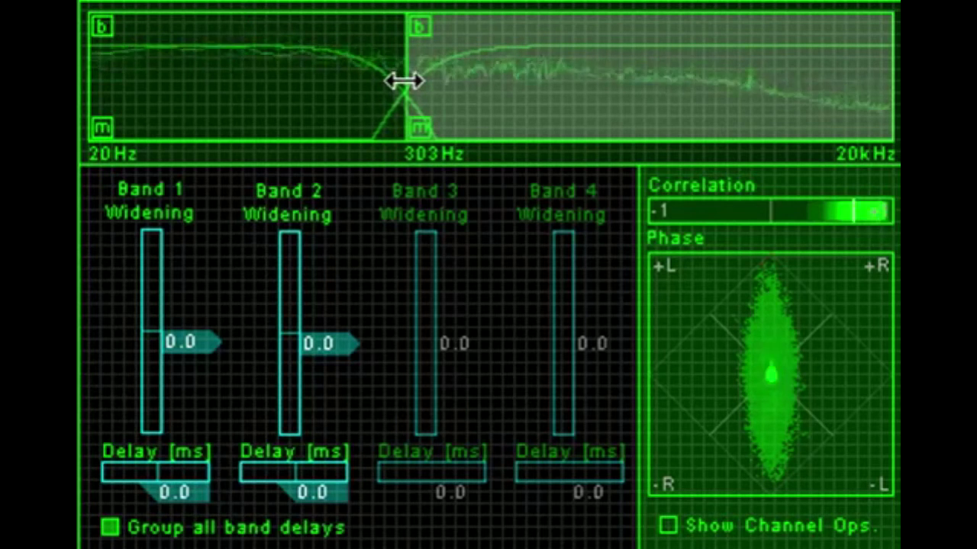
pyautogui.moveTo(158, 355); pyautogui.dragTo(156, 454)
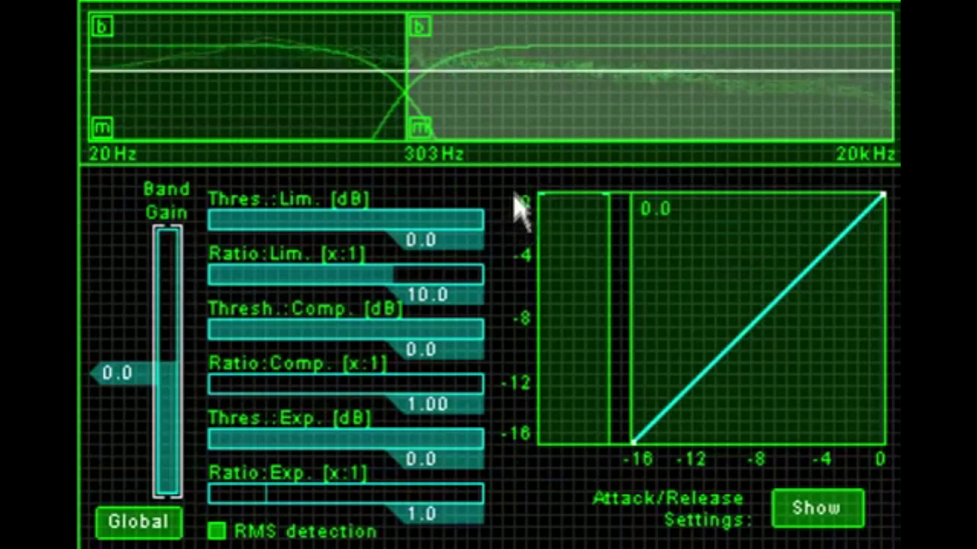
# Step: Remove the band above 303 Hz from Ozone's multiband dynamics, and switch to the Stereo Expander
pyautogui.rightClick(517, 114)
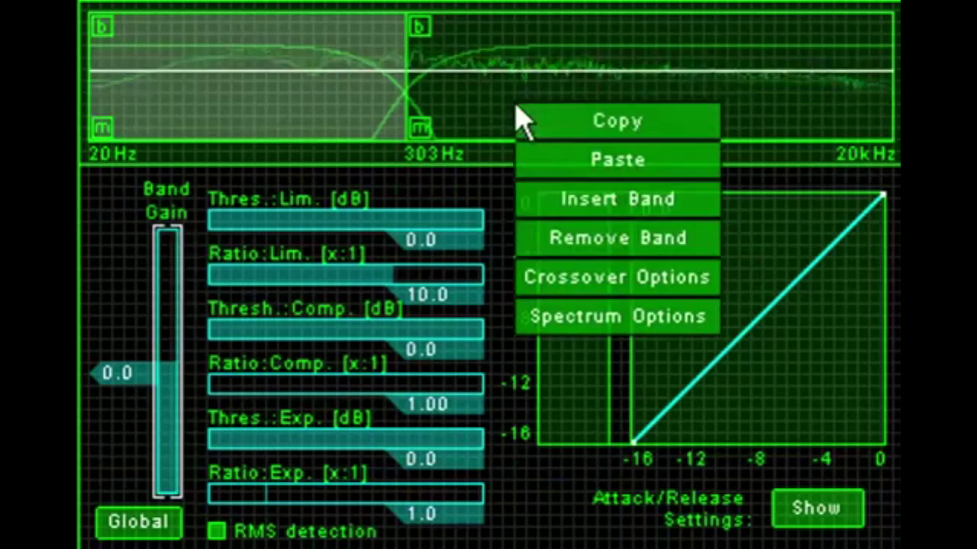
pyautogui.click(633, 242)
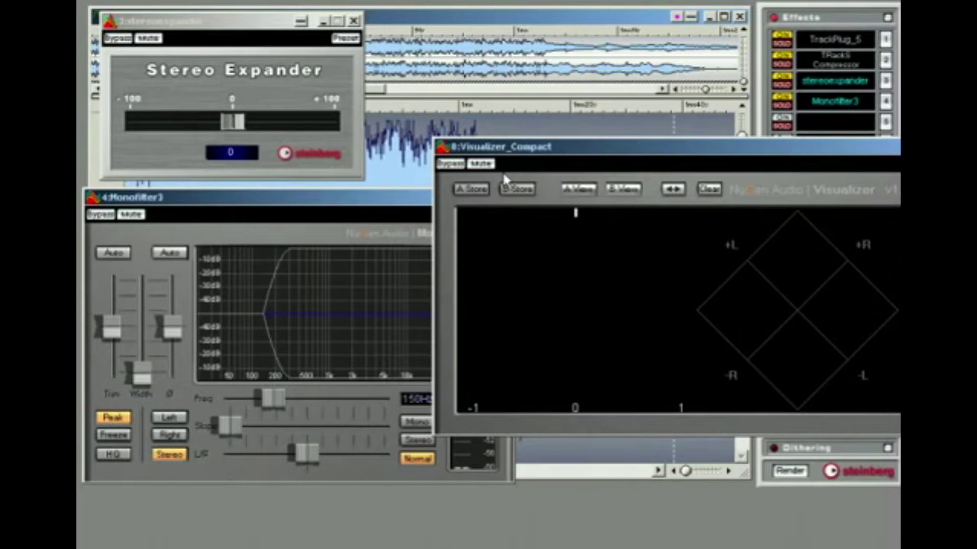
pyautogui.click(292, 84)
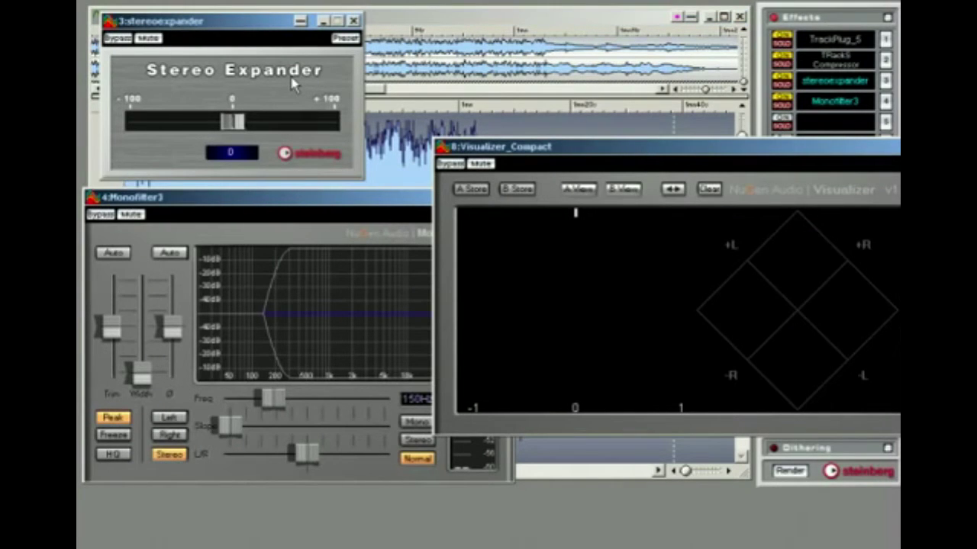
# Step: Play the song with the Visualizer in front and raise the Stereo Expander width to 79 and slightly beyond
pyautogui.click(261, 211)
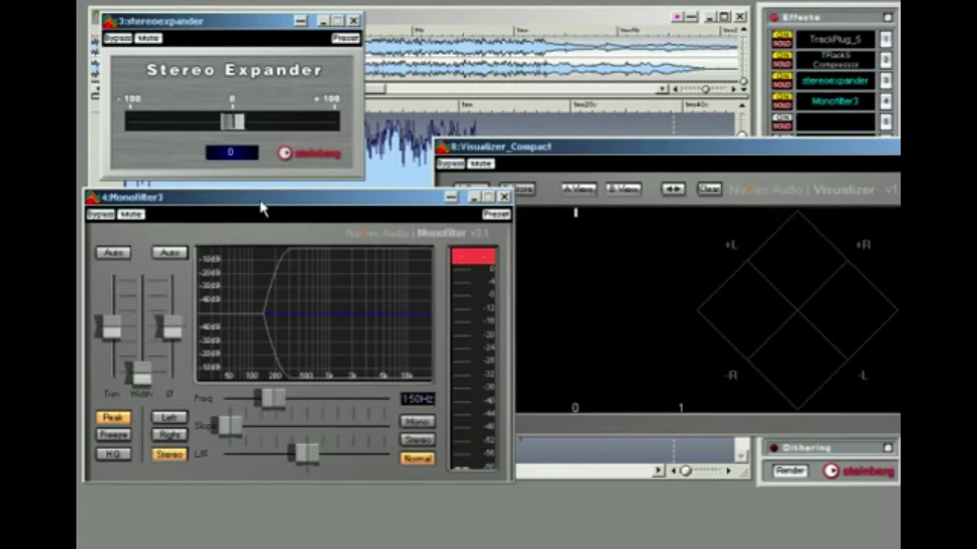
pyautogui.click(575, 159)
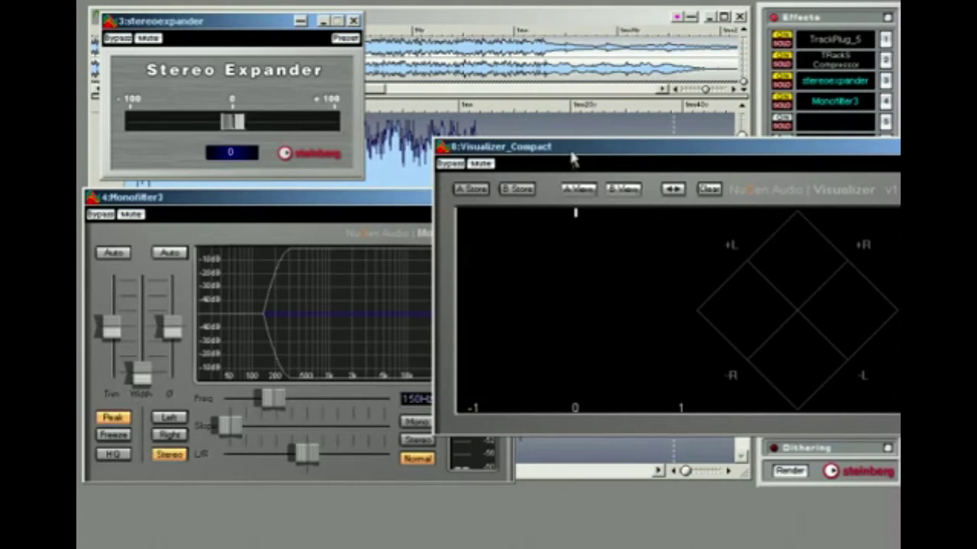
pyautogui.press('space')
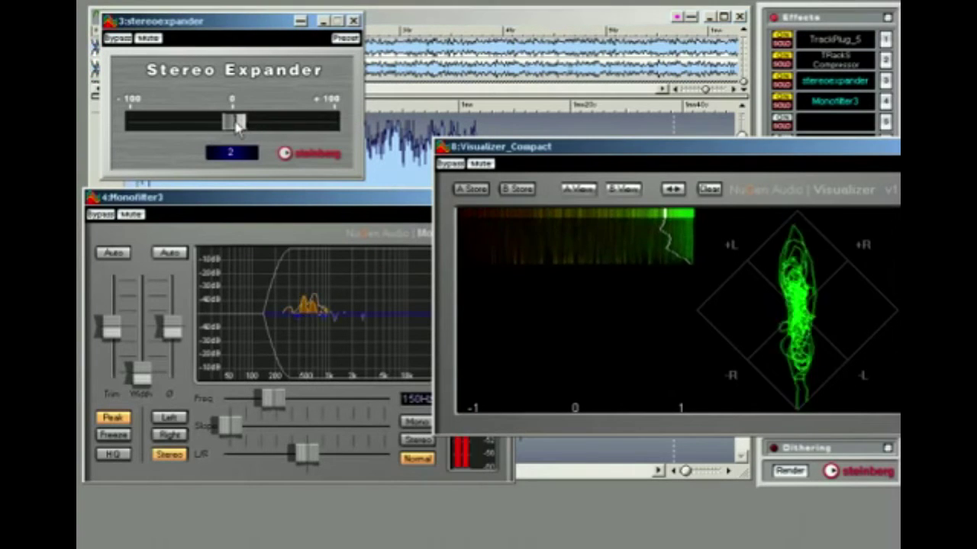
pyautogui.moveTo(237, 122); pyautogui.dragTo(309, 128)
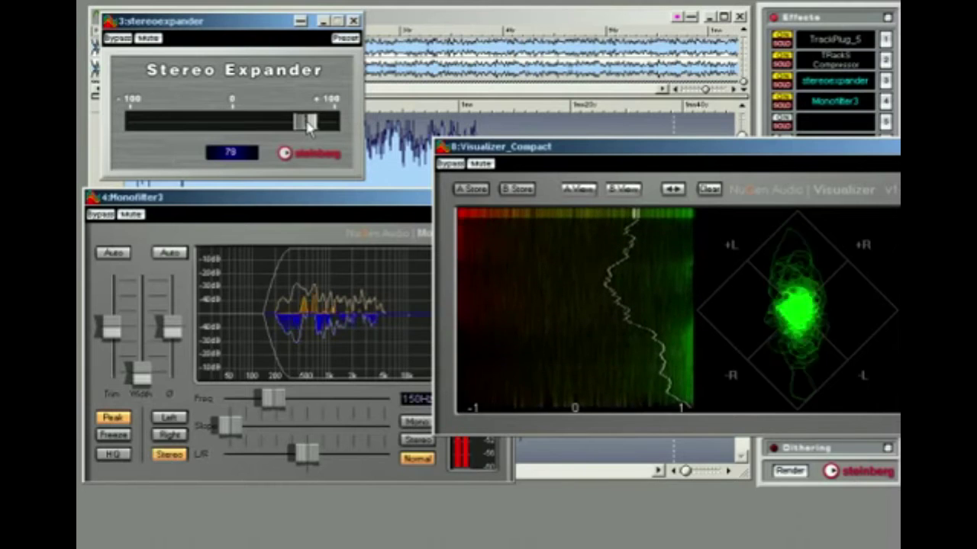
pyautogui.moveTo(309, 128); pyautogui.dragTo(312, 127)
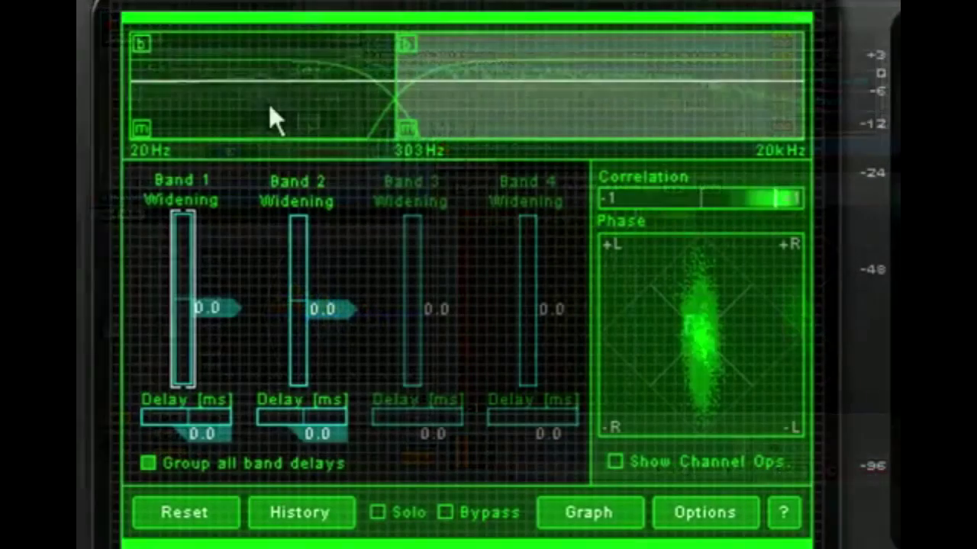
# Step: Set Band 1 widening to -1.0 in Ozone's multiband stereo imaging and raise Band 2's widening
pyautogui.moveTo(270, 76); pyautogui.dragTo(259, 135)
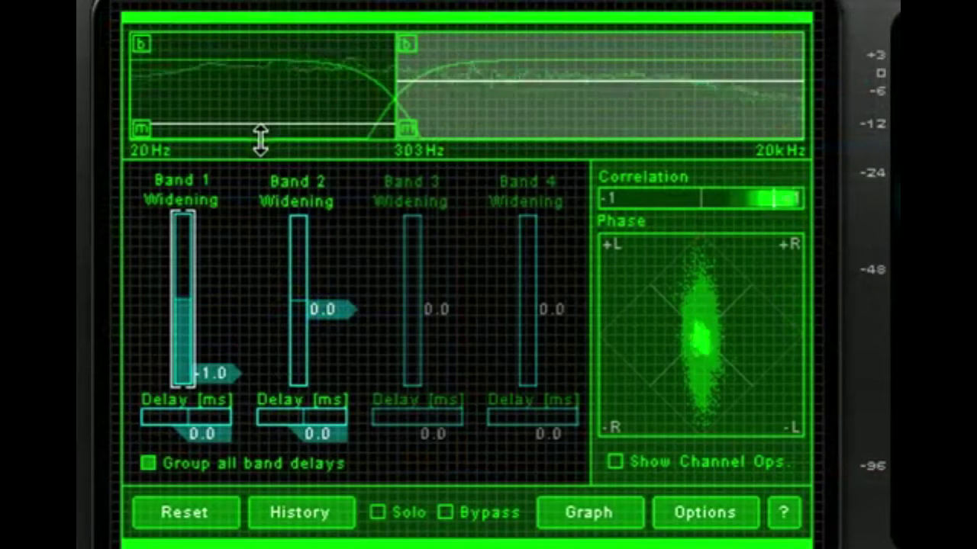
pyautogui.moveTo(543, 80); pyautogui.dragTo(542, 57)
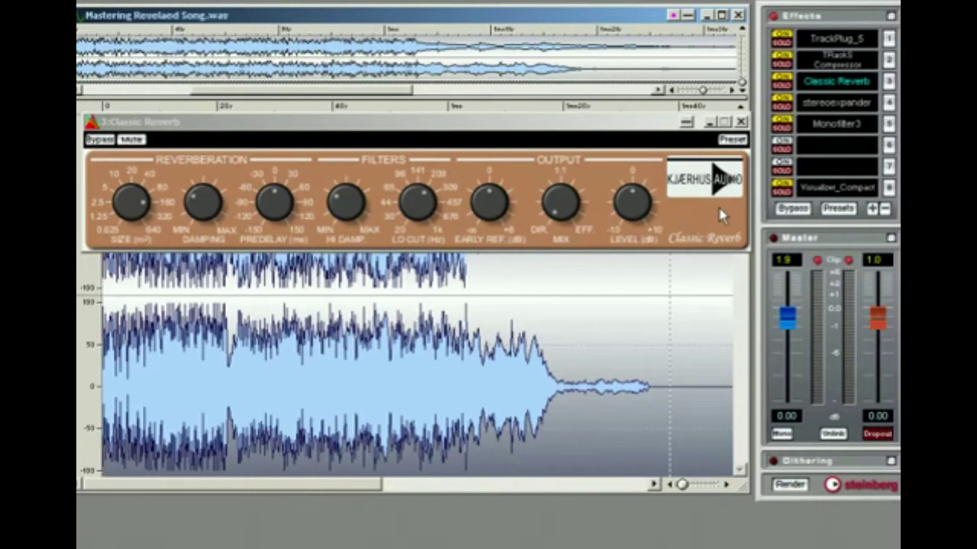
# Step: Choose the Small Hall preset in Classic Reverb and play the song
pyautogui.click(732, 139)
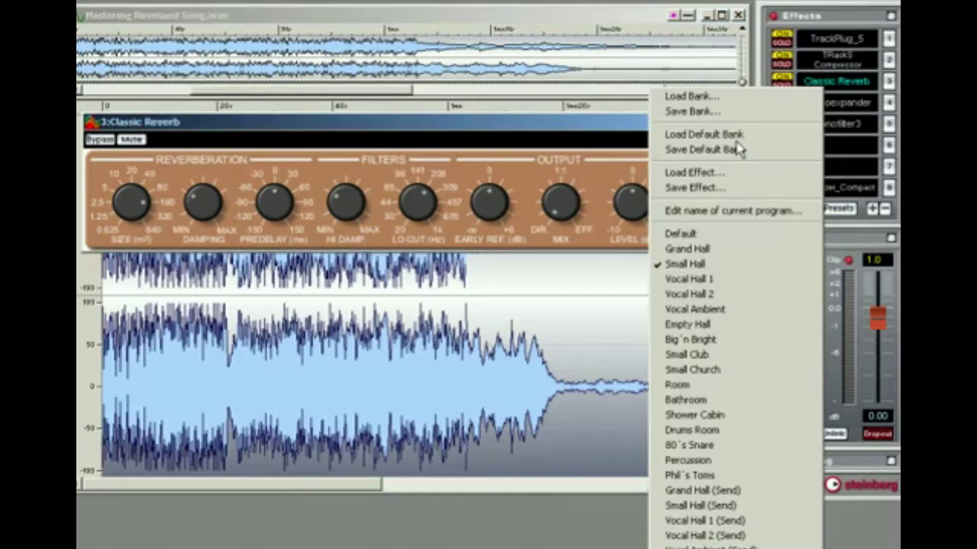
pyautogui.click(738, 269)
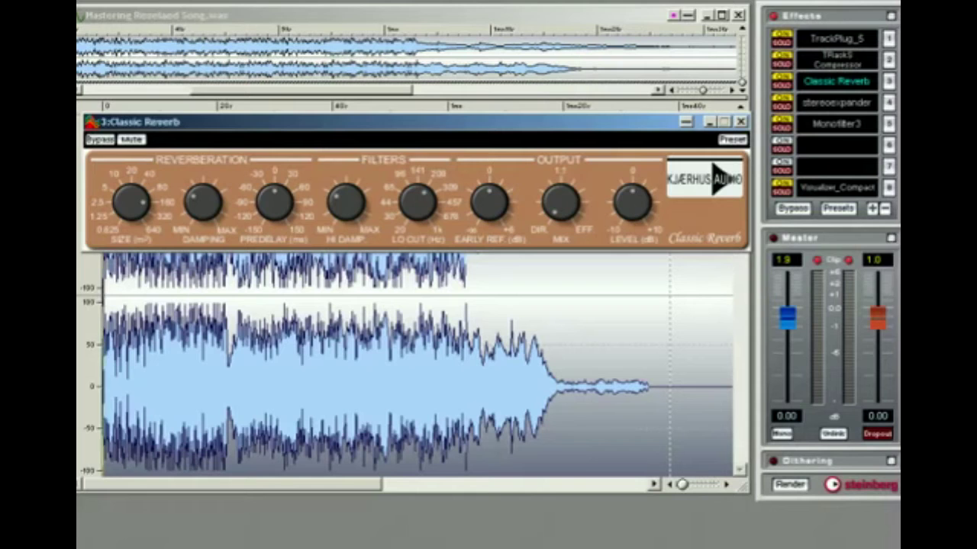
pyautogui.press('space')
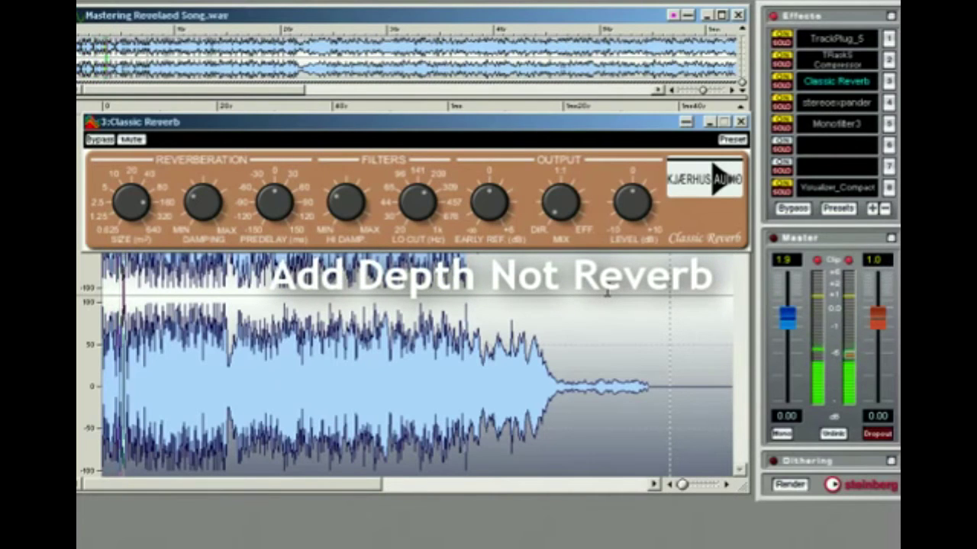
# Step: Try a different Mix amount in Classic Reverb and compare the sound with the reverb bypassed
pyautogui.click(574, 210)
pyautogui.moveTo(574, 210); pyautogui.dragTo(557, 237)
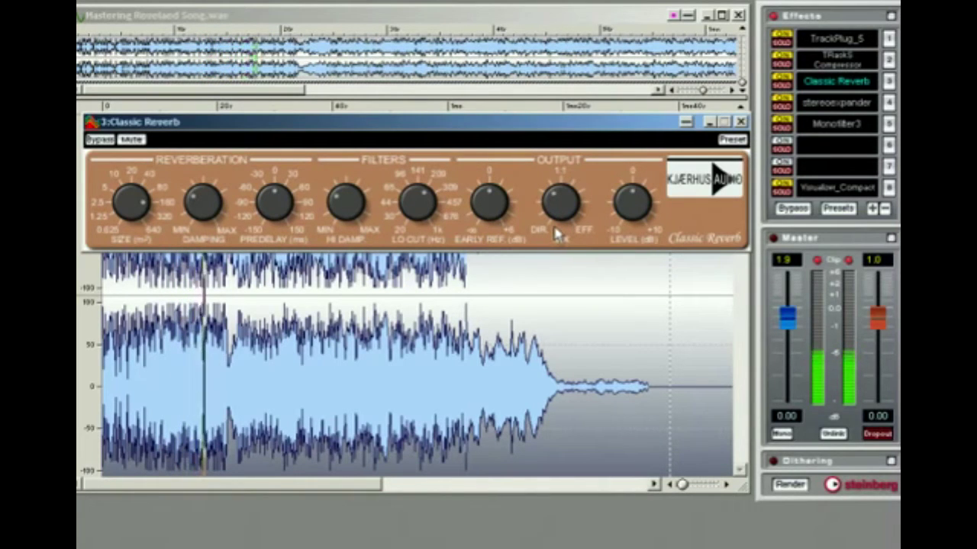
pyautogui.click(99, 142)
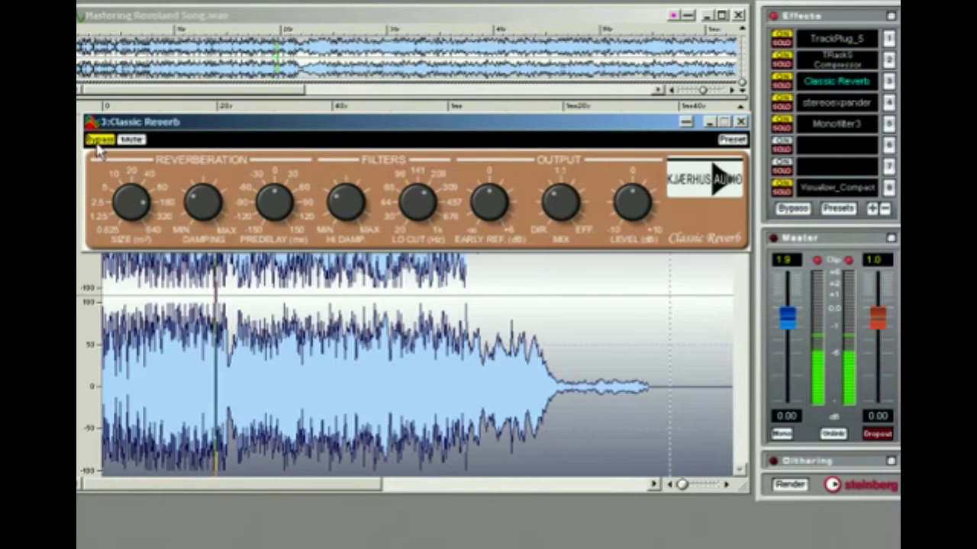
pyautogui.click(98, 142)
# Step: Set Classic Reverb's Mix to about 1.7:0.3 and compare the song with the reverb bypassed and active
pyautogui.moveTo(561, 212); pyautogui.dragTo(561, 229)
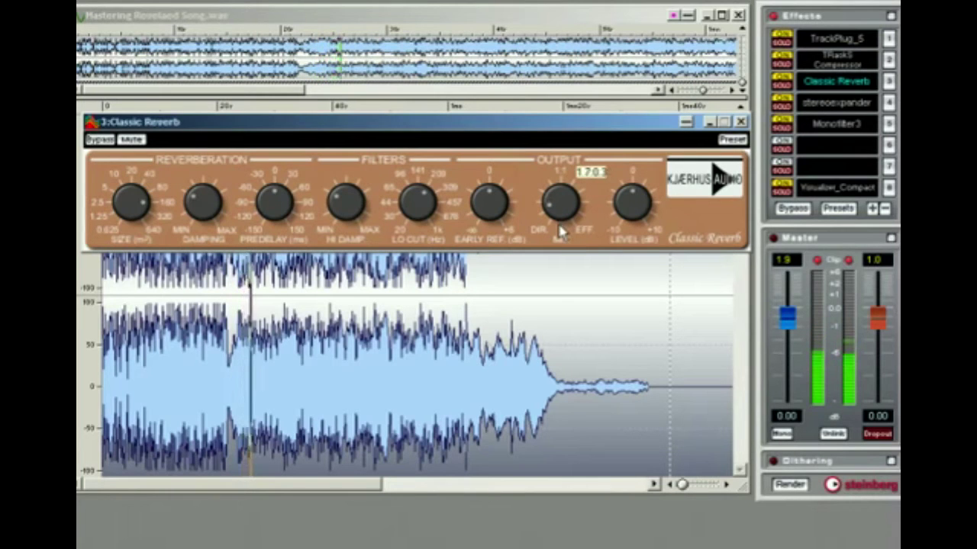
pyautogui.click(96, 142)
pyautogui.click(96, 144)
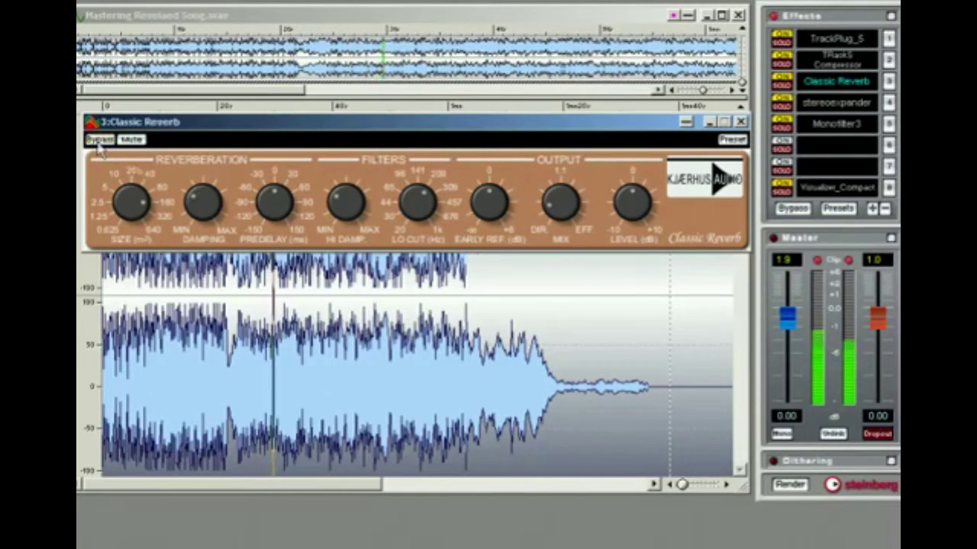
pyautogui.moveTo(563, 215)
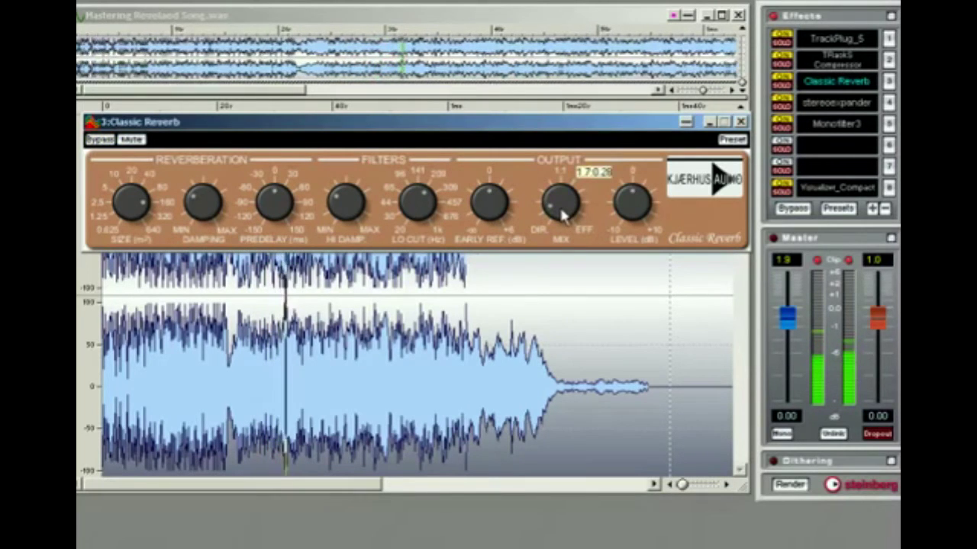
pyautogui.click(102, 141)
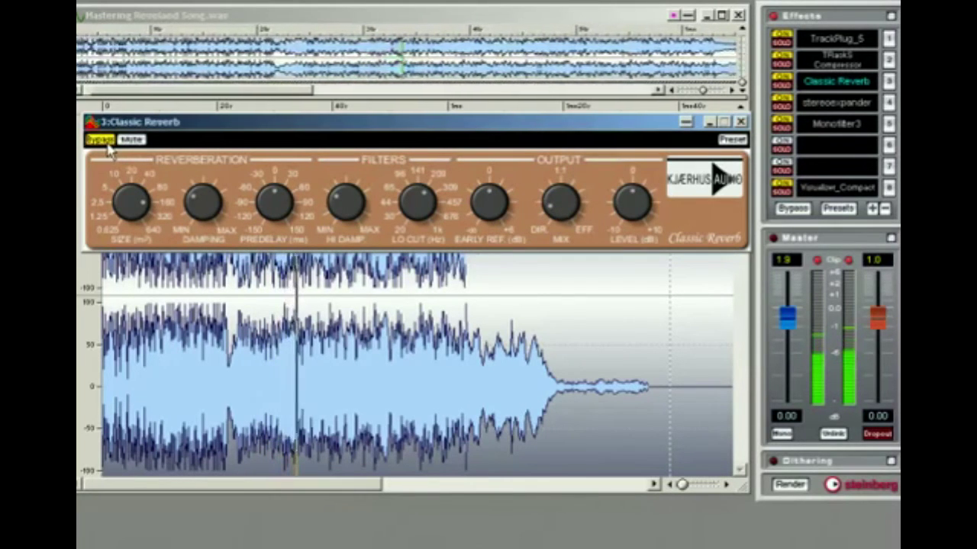
pyautogui.click(106, 143)
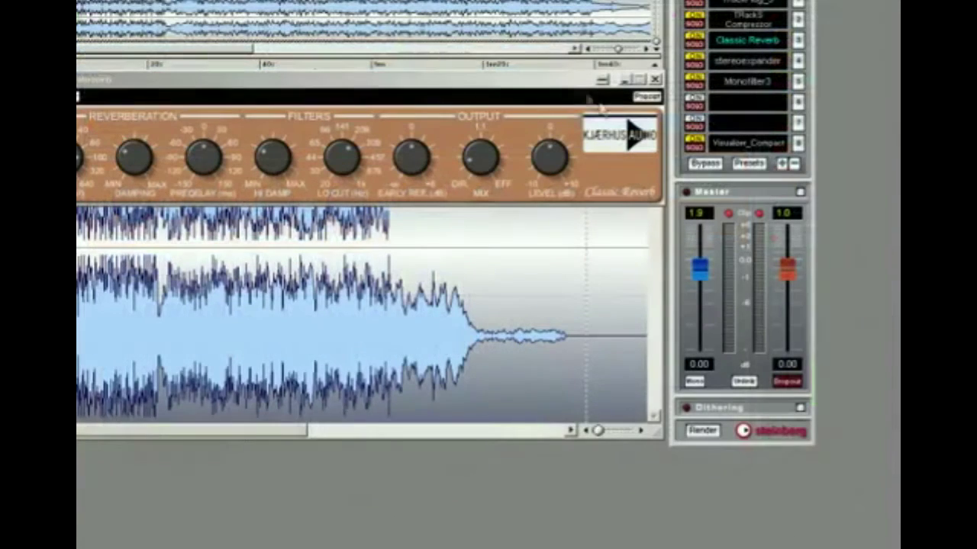
# Step: Bring the Classic Reverb window forward and open its list of presets
pyautogui.click(546, 82)
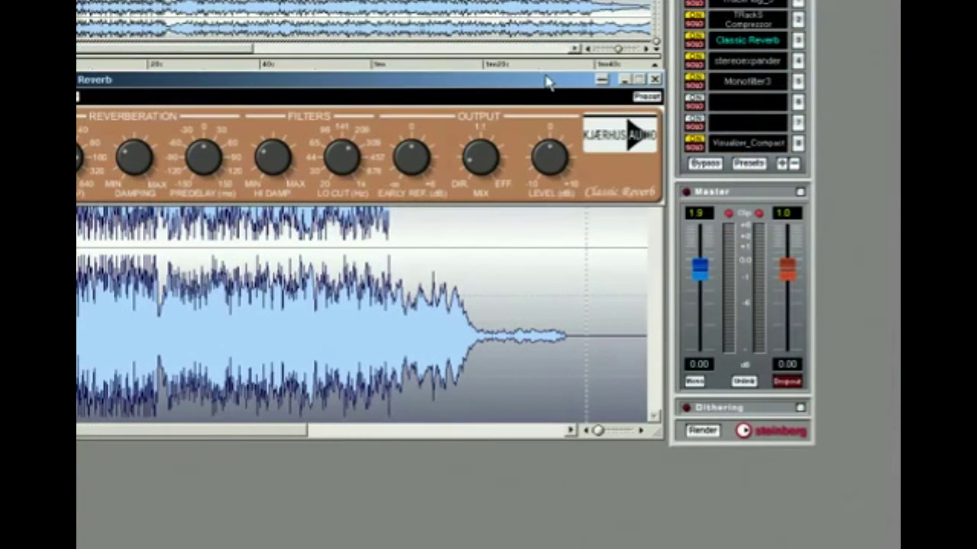
pyautogui.click(648, 98)
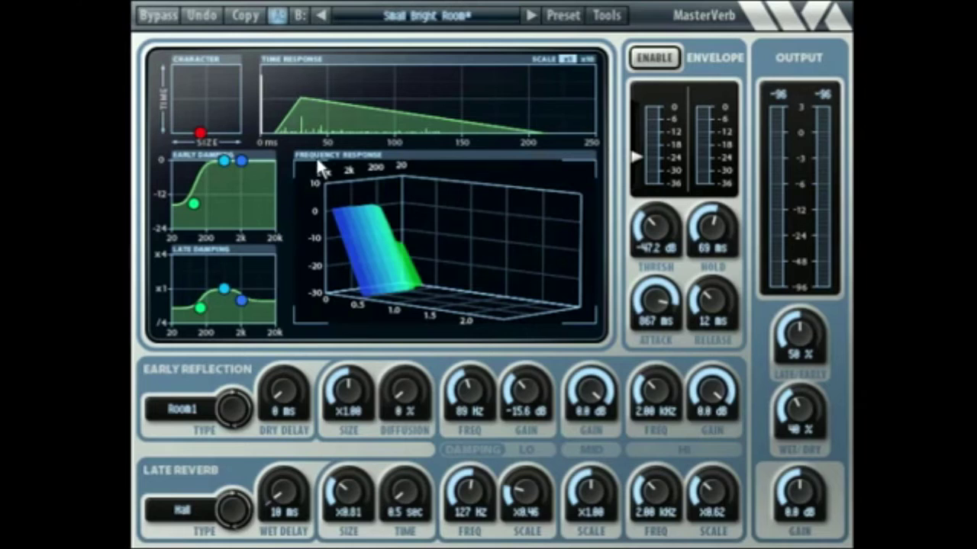
# Step: Set MasterVerb's early low damping to 169 Hz at -24.0 dB and late low damping to 322 Hz at ×0.25, and shift the high damping points
pyautogui.moveTo(193, 202); pyautogui.dragTo(199, 239)
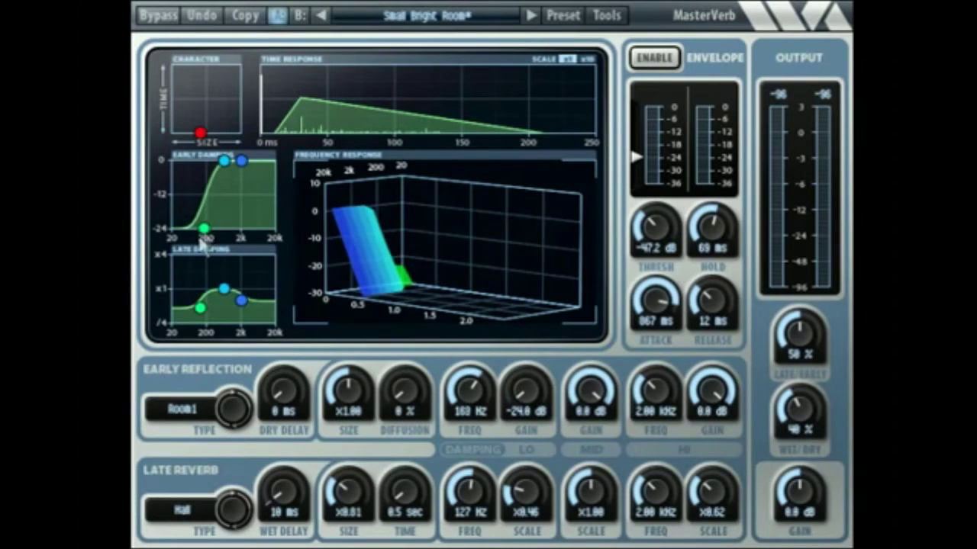
pyautogui.moveTo(199, 310); pyautogui.dragTo(204, 325)
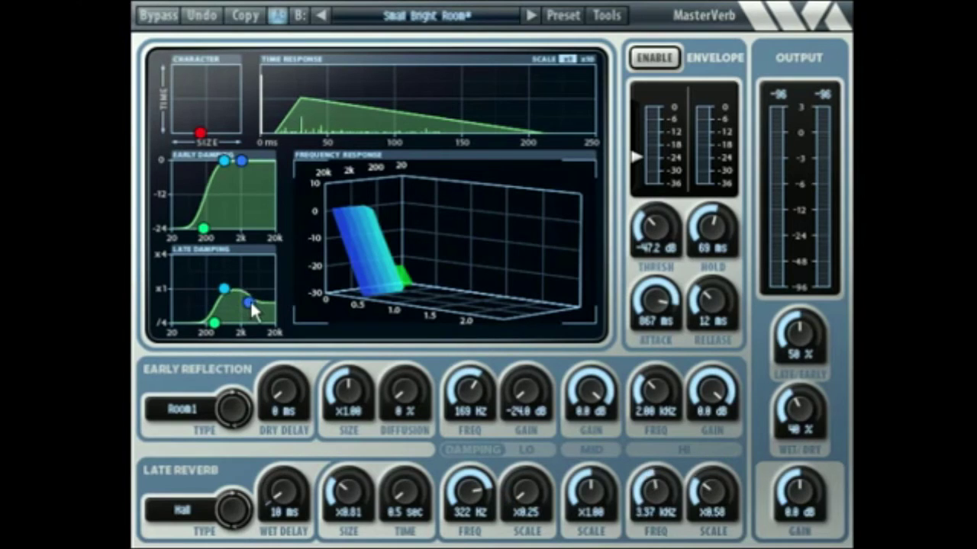
pyautogui.moveTo(243, 160); pyautogui.dragTo(258, 167)
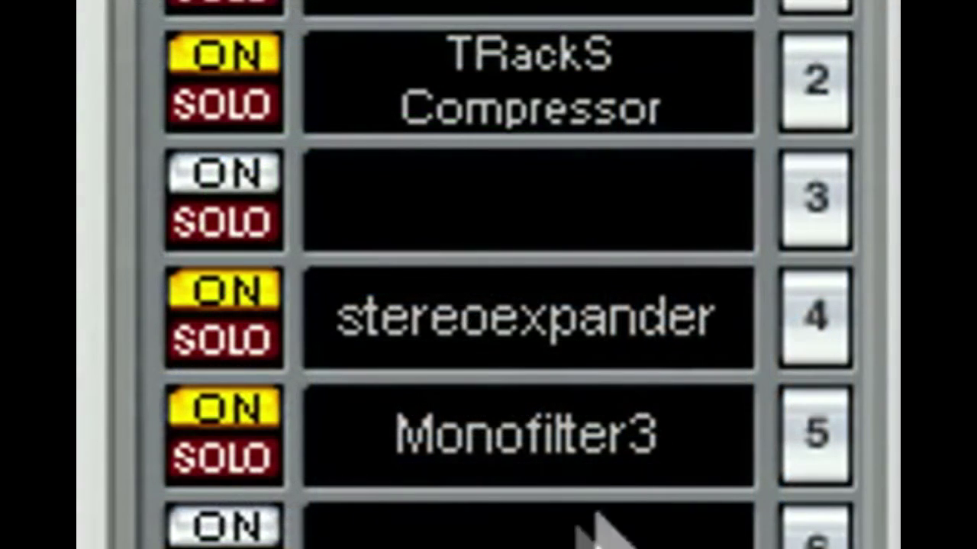
# Step: Open the Spectralizer in the third effect slot for editing
pyautogui.moveTo(595, 534); pyautogui.dragTo(534, 216)
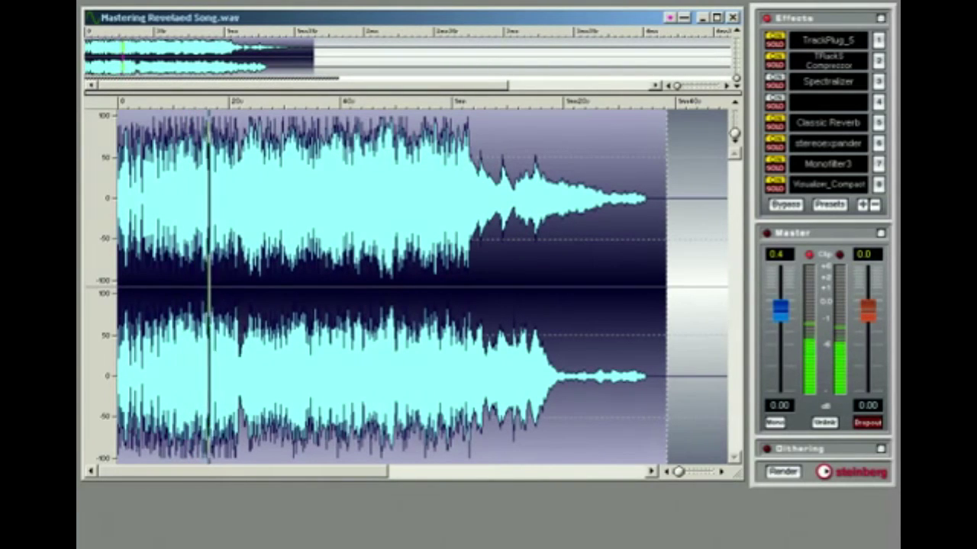
pyautogui.rightClick(830, 89)
pyautogui.click(819, 113)
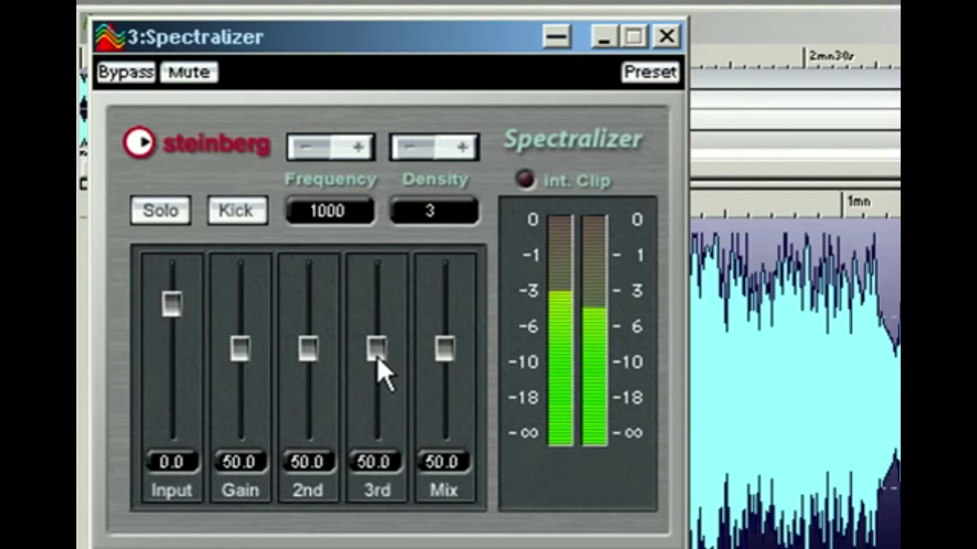
# Step: Set the Spectralizer's 2nd harmonic to 70.0, the 3rd harmonic to 58.9 and the Mix to 70.0
pyautogui.moveTo(379, 359); pyautogui.dragTo(443, 320)
pyautogui.moveTo(306, 347); pyautogui.dragTo(309, 307)
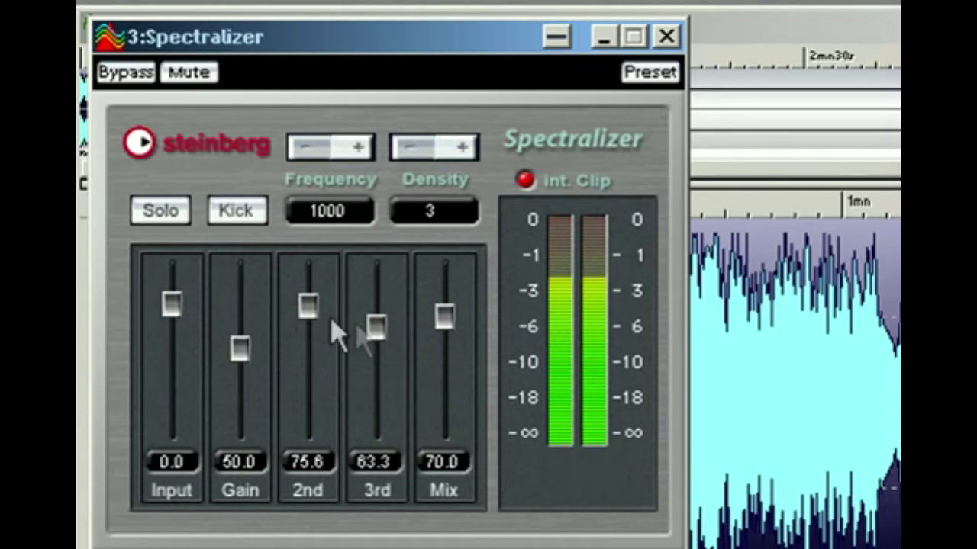
pyautogui.moveTo(381, 336); pyautogui.dragTo(381, 345)
pyautogui.moveTo(305, 313); pyautogui.dragTo(308, 317)
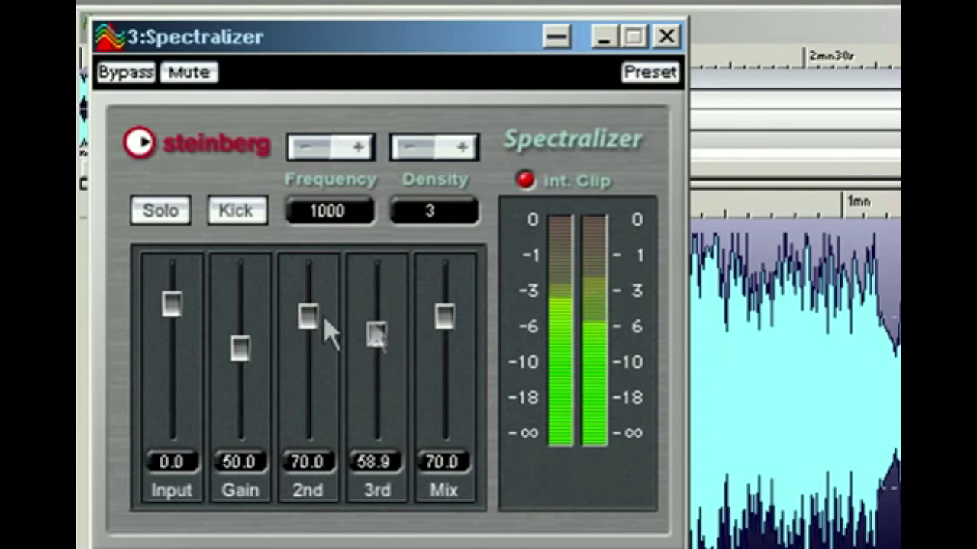
# Step: Lower the Spectralizer's Mix to 38.9 and reset its internal clip indicator
pyautogui.moveTo(442, 320); pyautogui.dragTo(442, 353)
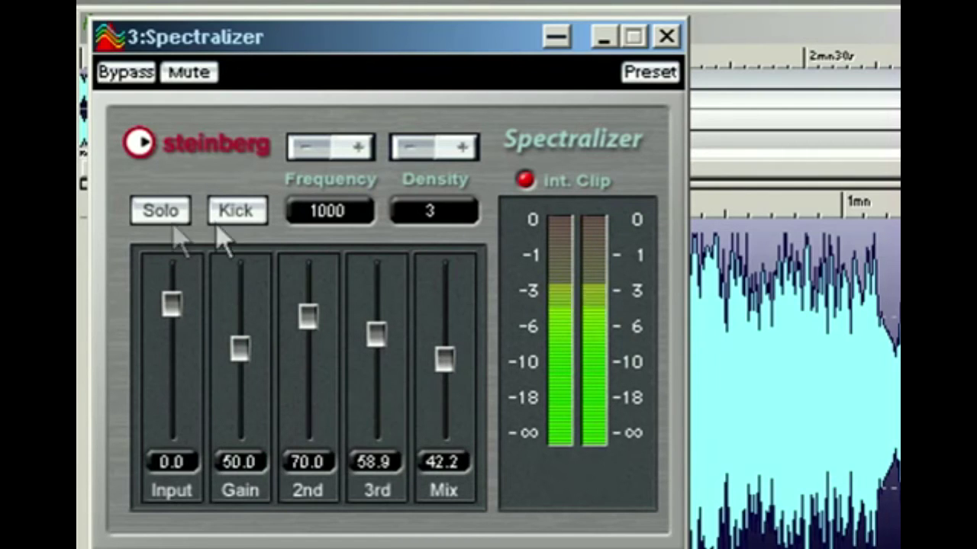
pyautogui.moveTo(447, 365); pyautogui.dragTo(447, 370)
pyautogui.click(527, 188)
# Step: Compare the Spectralizer bypassed and active, lowering its Mix to 27.8 between the comparisons
pyautogui.click(130, 78)
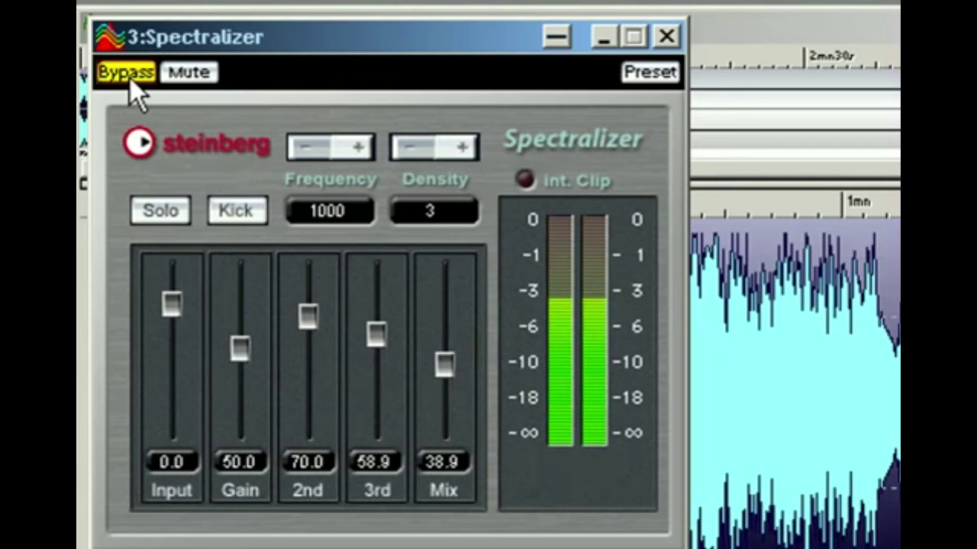
pyautogui.click(129, 77)
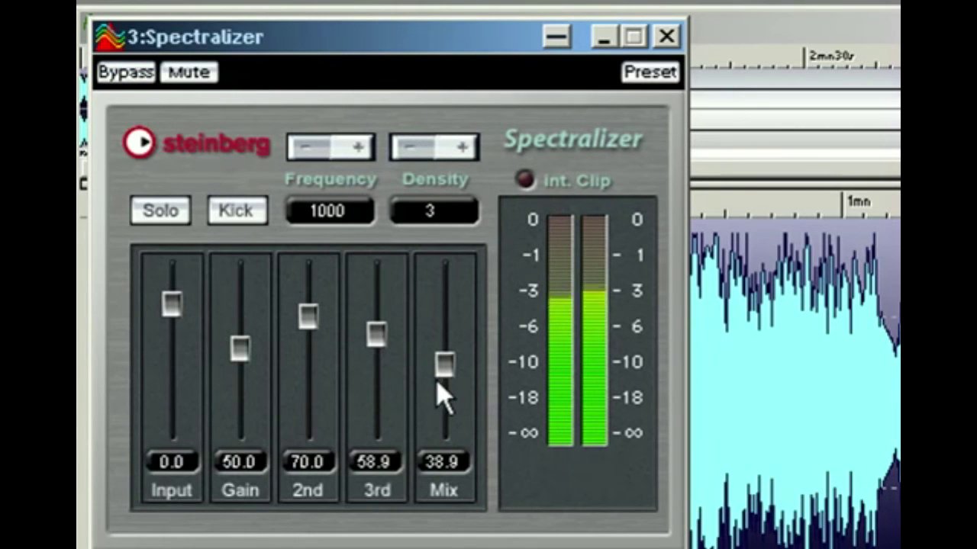
pyautogui.click(135, 86)
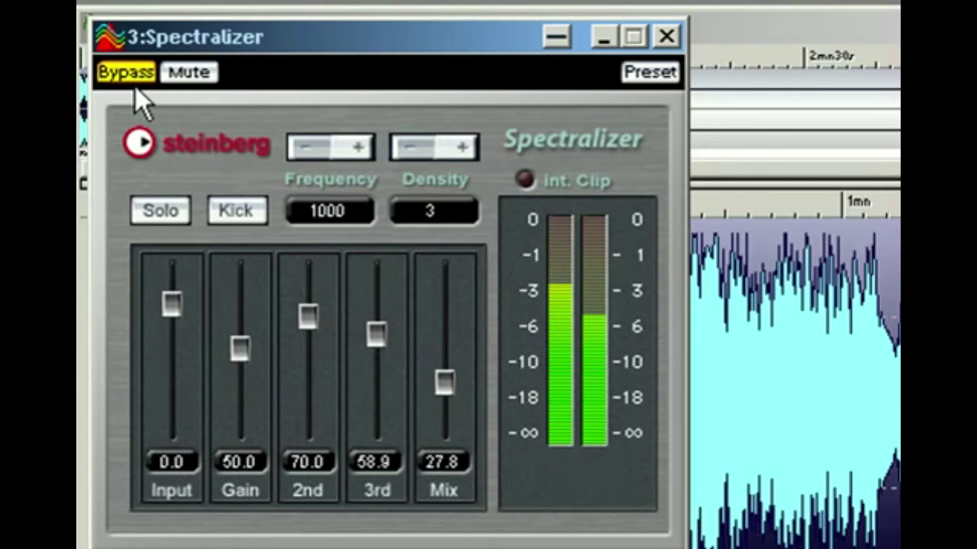
pyautogui.click(135, 83)
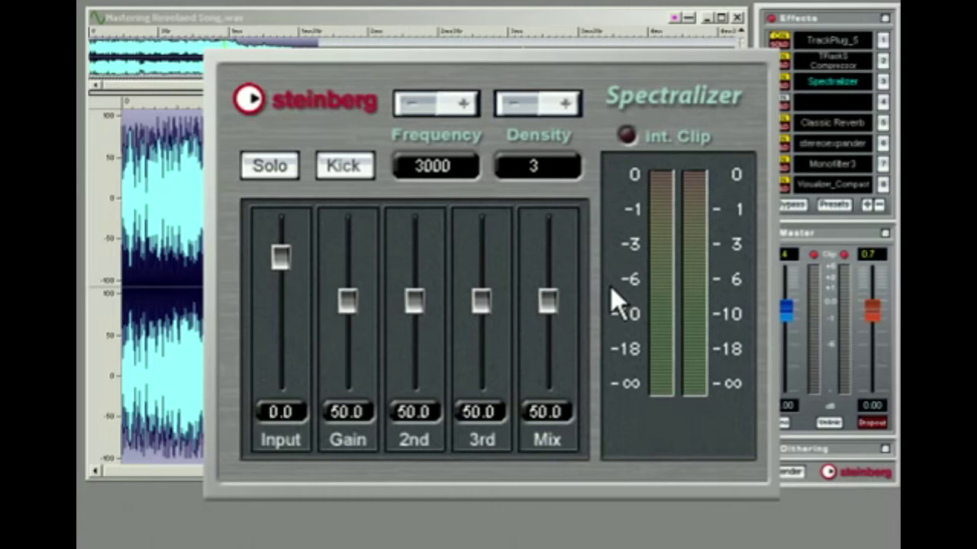
# Step: Play the song through the Spectralizer and lower its Frequency below 3000
pyautogui.press('space')
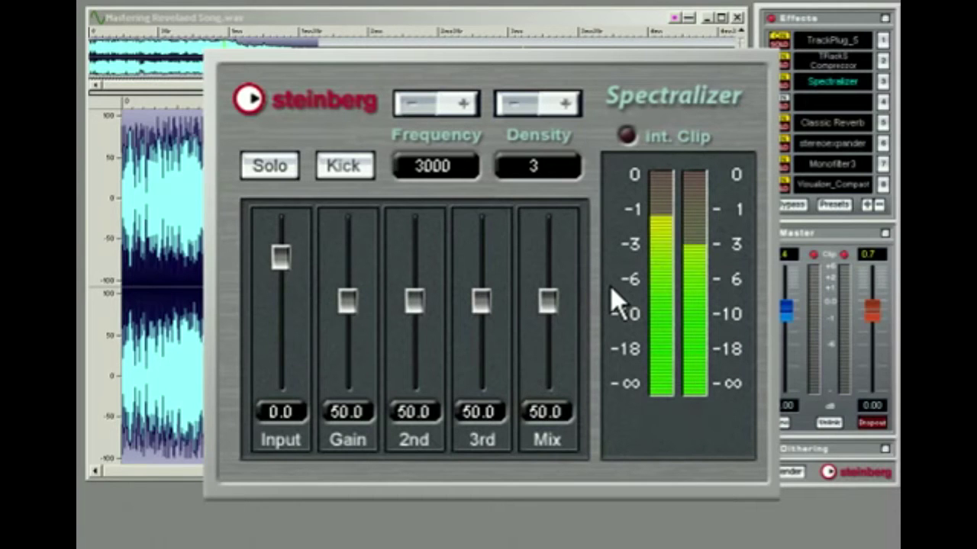
pyautogui.click(406, 105)
pyautogui.click(405, 105)
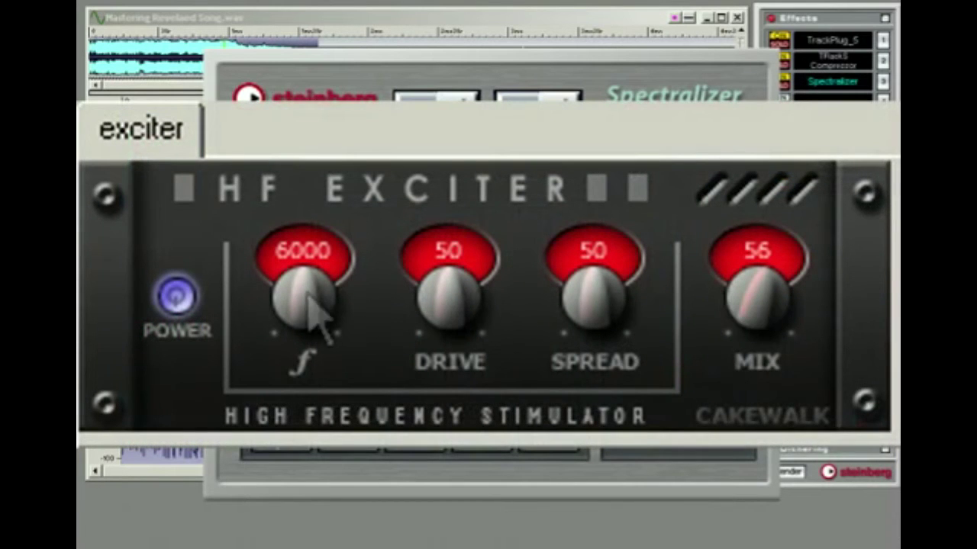
# Step: Adjust the frequency, Drive, Spread and Mix of the HF Exciter
pyautogui.moveTo(308, 296); pyautogui.dragTo(308, 339)
pyautogui.moveTo(447, 331); pyautogui.dragTo(447, 311)
pyautogui.moveTo(588, 338); pyautogui.dragTo(589, 357)
pyautogui.moveTo(752, 318); pyautogui.dragTo(753, 340)
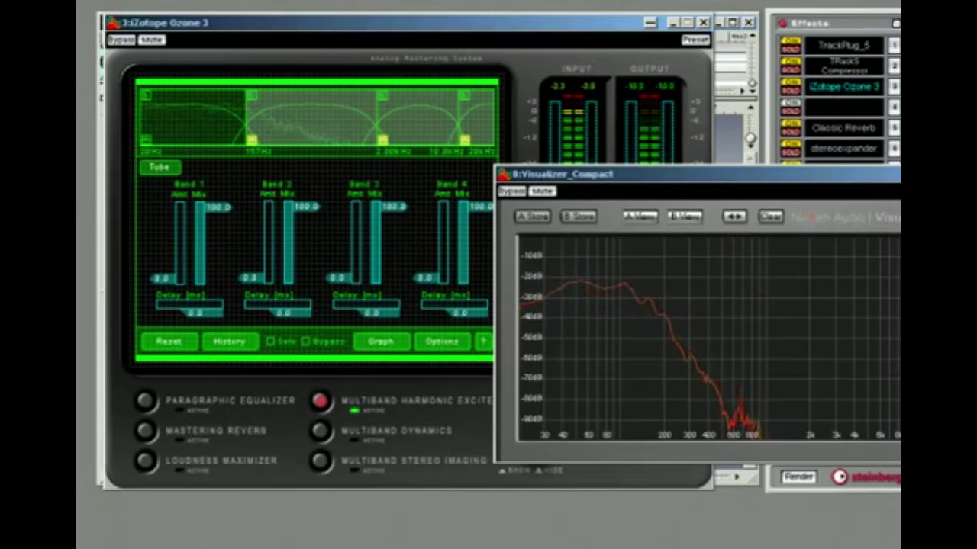
# Step: Audition the four frequency bands of the Multiband Harmonic Exciter by soloing them one after another
pyautogui.click(172, 125)
pyautogui.click(172, 126)
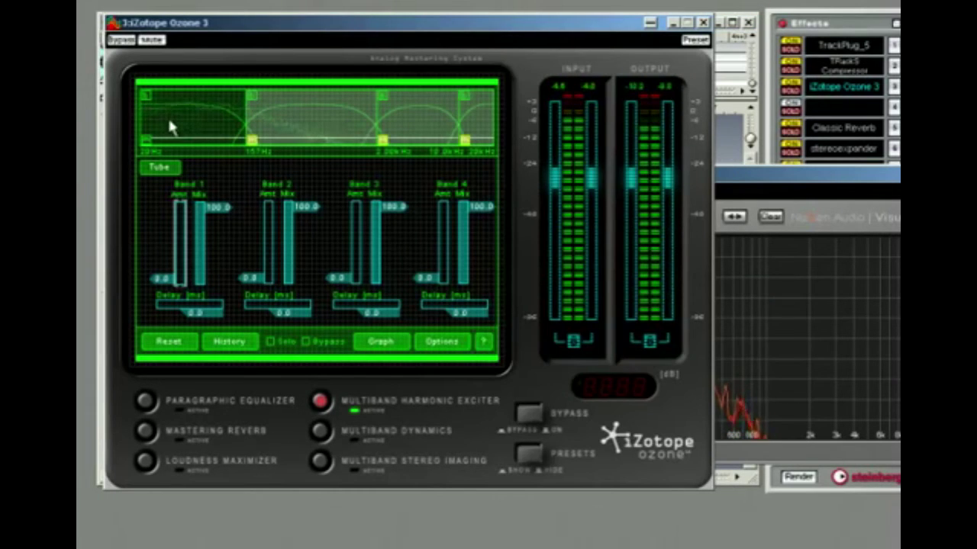
pyautogui.click(289, 132)
pyautogui.click(396, 130)
pyautogui.click(474, 134)
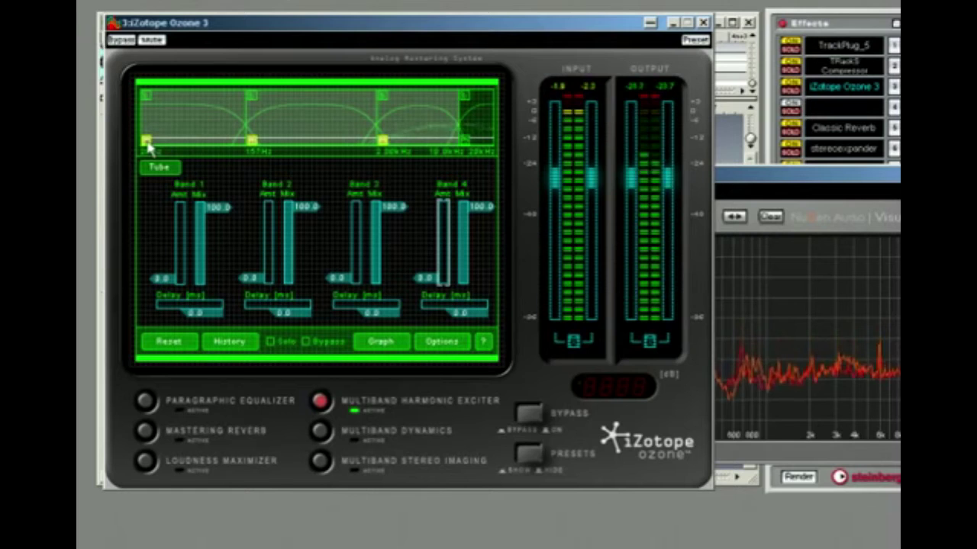
# Step: Solo Band 1 of the exciter and set its Amount to 6.3 and Mix to 43.2, checking the spectrum in the Visualizer
pyautogui.click(201, 120)
pyautogui.click(838, 169)
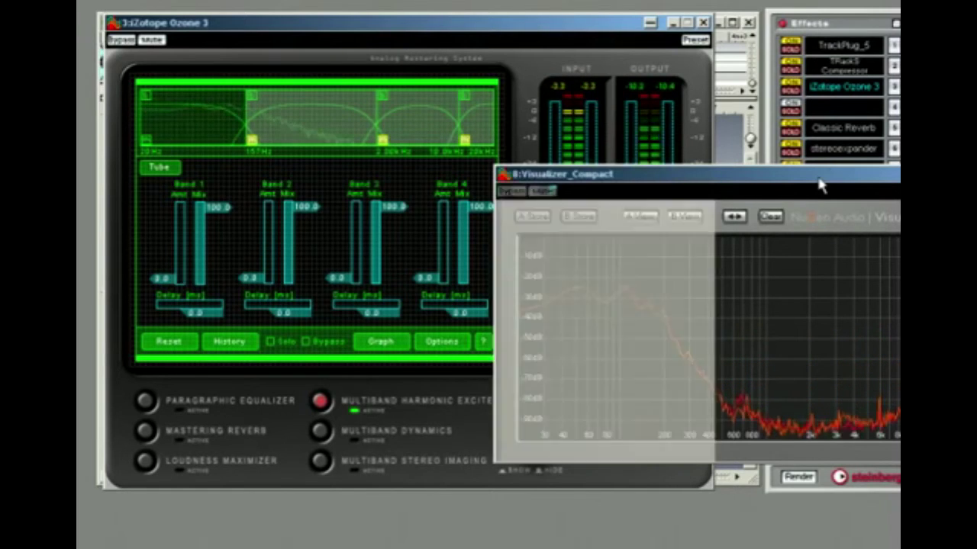
pyautogui.click(180, 278)
pyautogui.moveTo(181, 281); pyautogui.dragTo(181, 260)
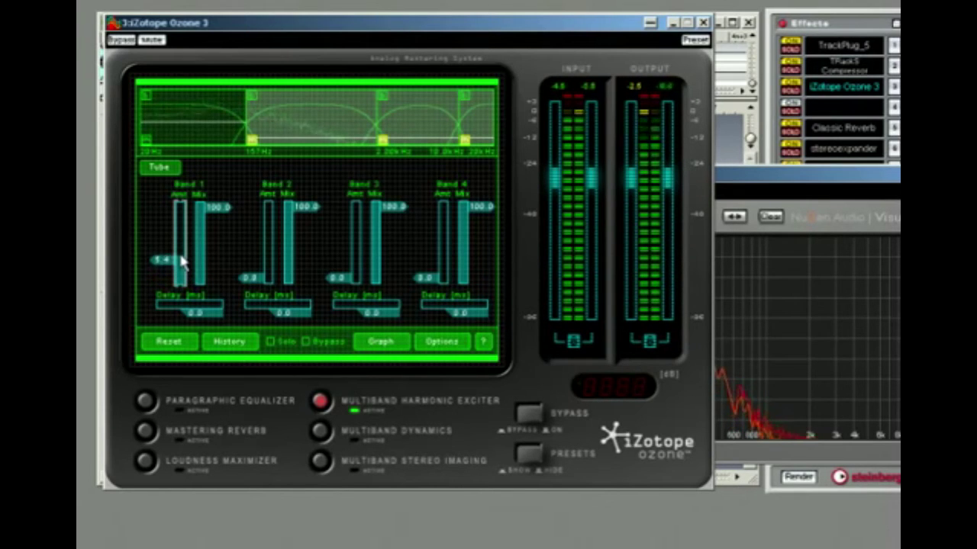
pyautogui.click(768, 184)
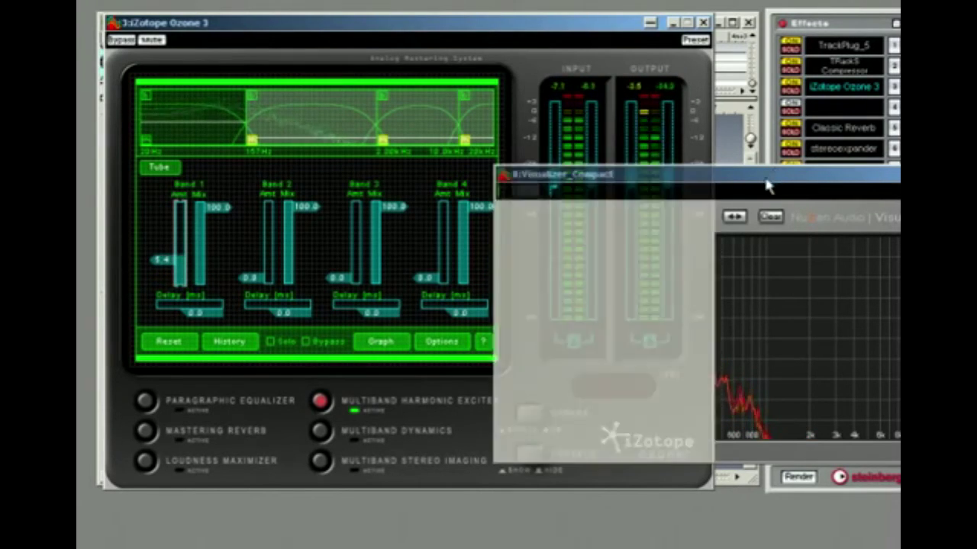
pyautogui.moveTo(207, 207); pyautogui.dragTo(197, 244)
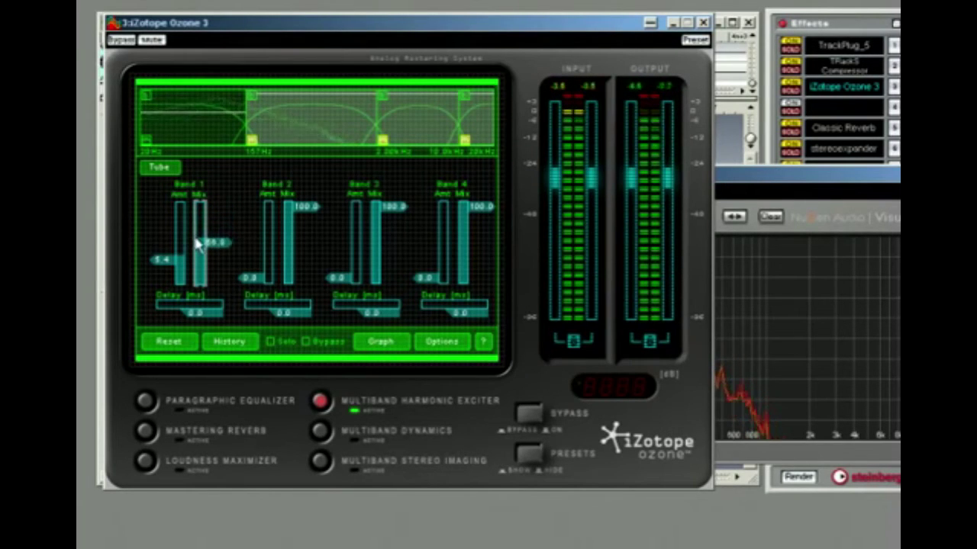
pyautogui.click(746, 194)
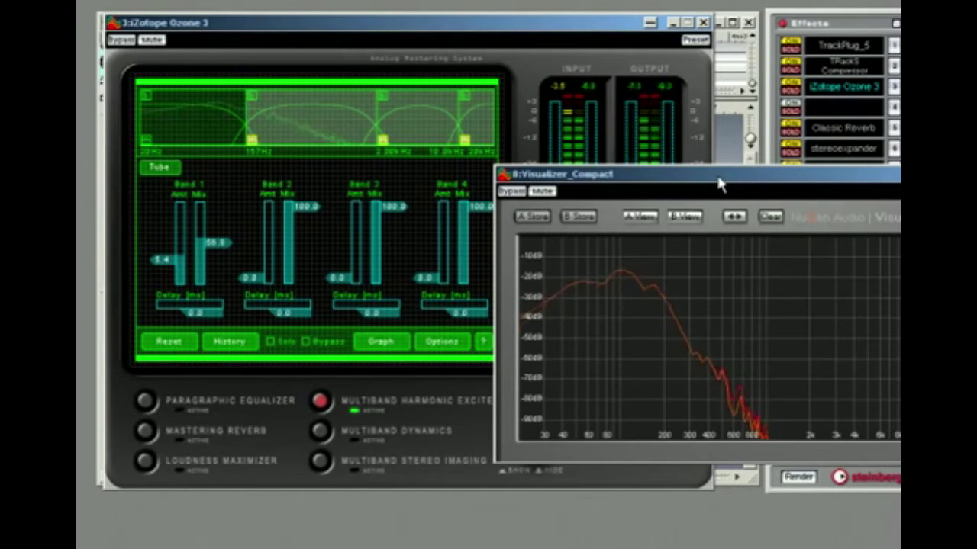
pyautogui.click(206, 256)
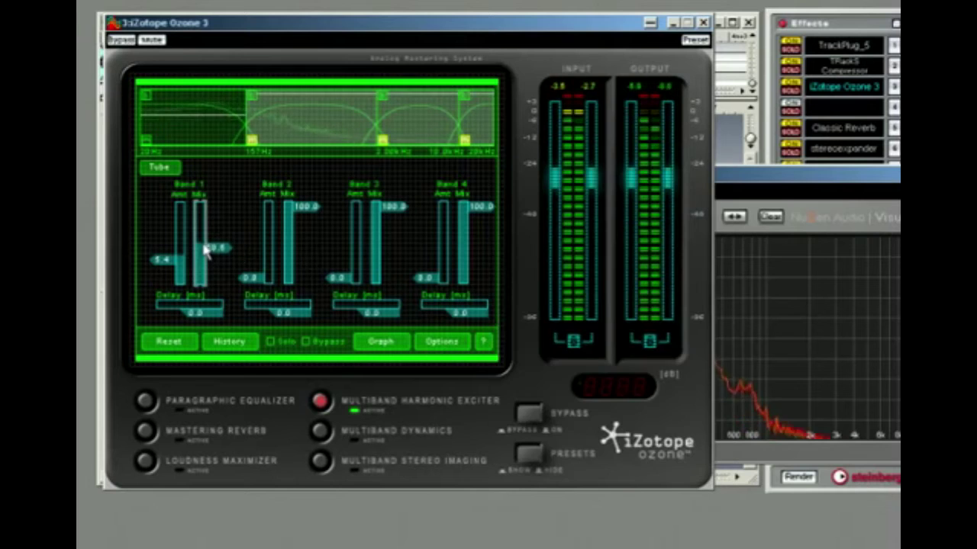
pyautogui.click(183, 260)
pyautogui.moveTo(183, 260); pyautogui.dragTo(206, 256)
pyautogui.click(811, 179)
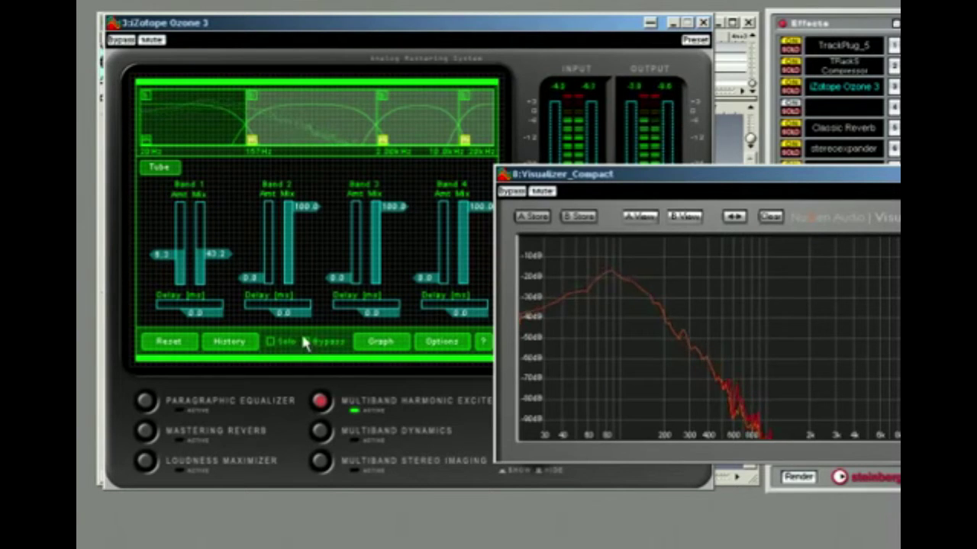
# Step: Compare the harmonic exciter bypassed and active with Band 1 excited, while watching the Visualizer's spectrum
pyautogui.click(306, 343)
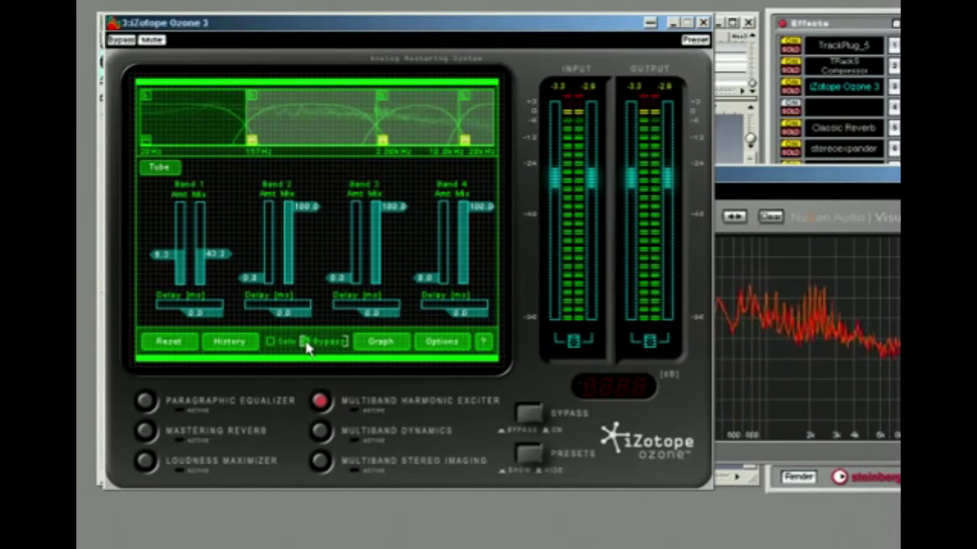
pyautogui.click(309, 343)
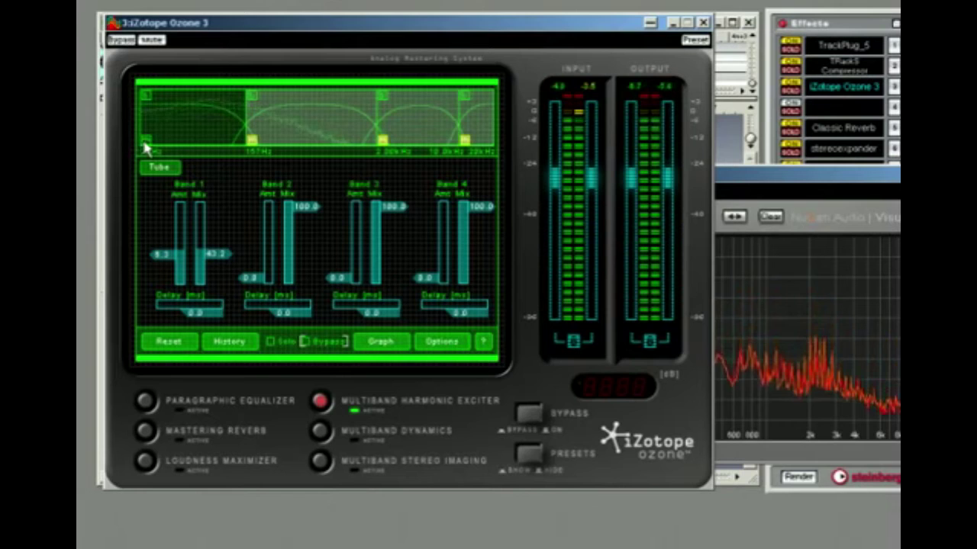
pyautogui.click(786, 182)
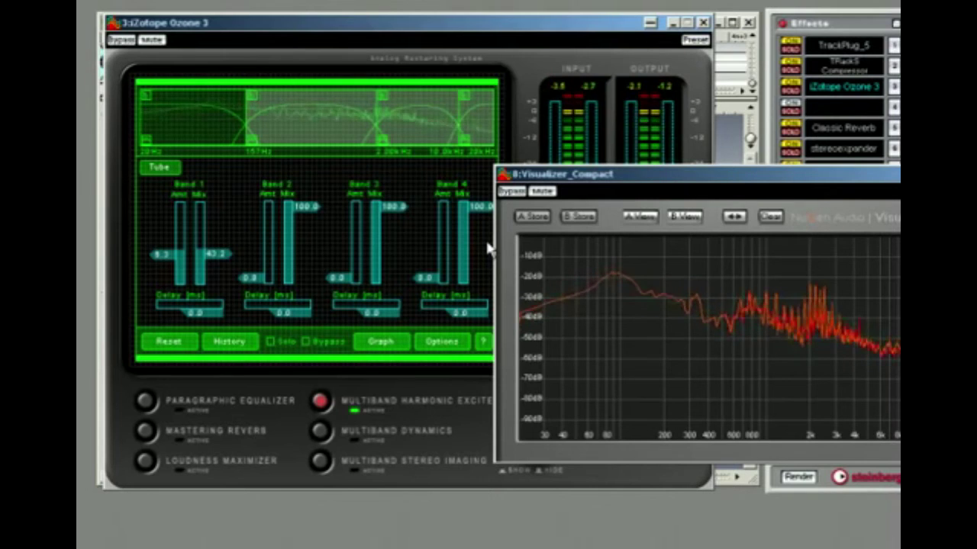
pyautogui.click(307, 342)
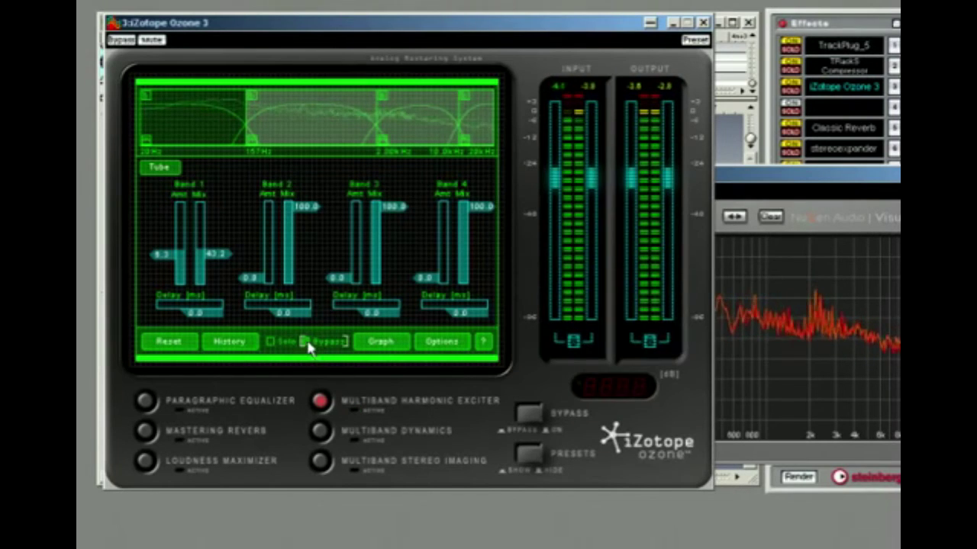
pyautogui.click(313, 344)
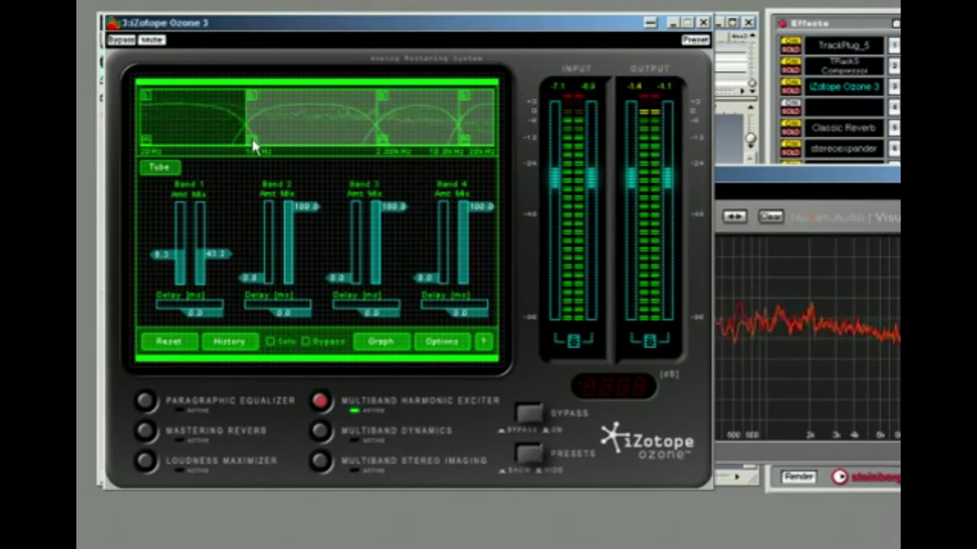
# Step: Solo Band 2 of the exciter and set its Amount to about 3.5 and its Mix to 38.9
pyautogui.click(292, 123)
pyautogui.click(748, 185)
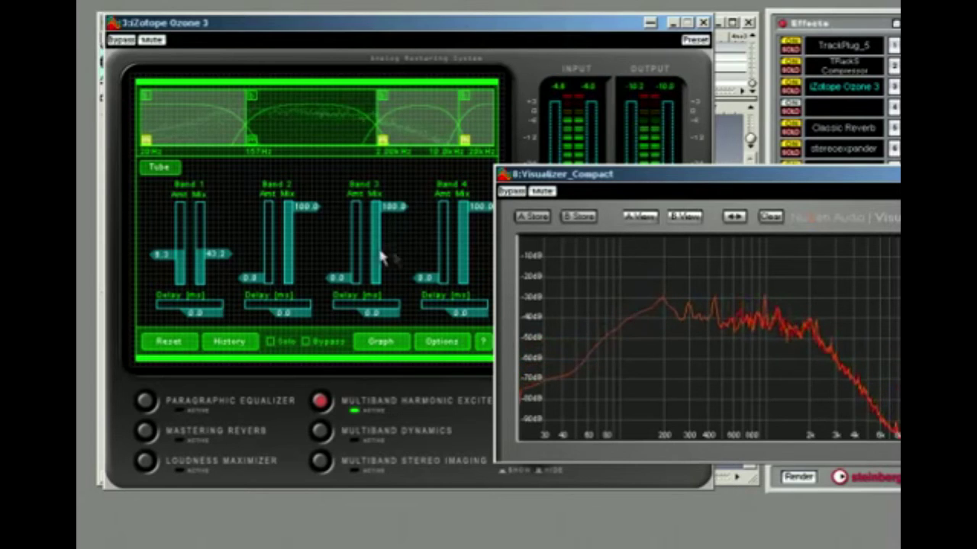
pyautogui.click(269, 283)
pyautogui.moveTo(269, 282); pyautogui.dragTo(270, 273)
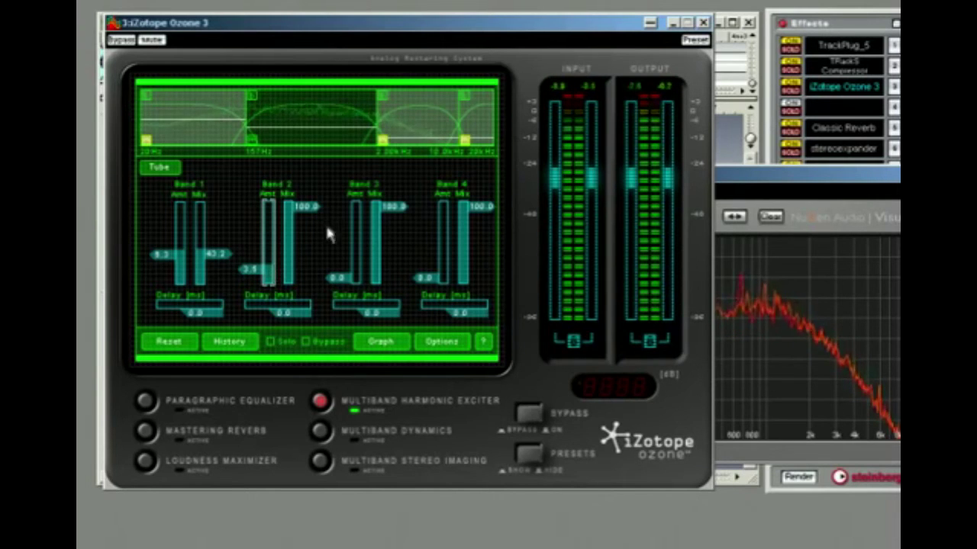
pyautogui.moveTo(292, 209); pyautogui.dragTo(290, 259)
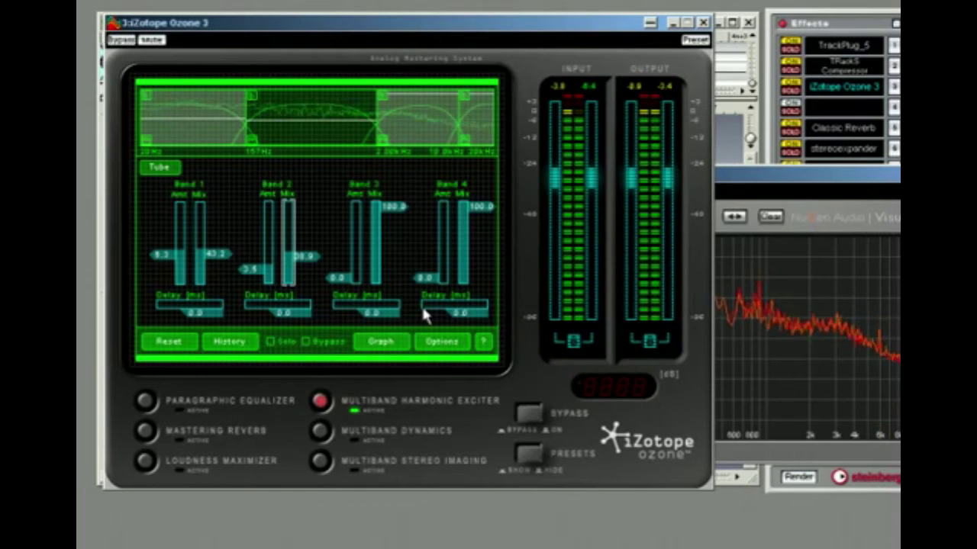
# Step: Compare the song with the exciter bypassed and active after adding Band 2's harmonics
pyautogui.click(305, 341)
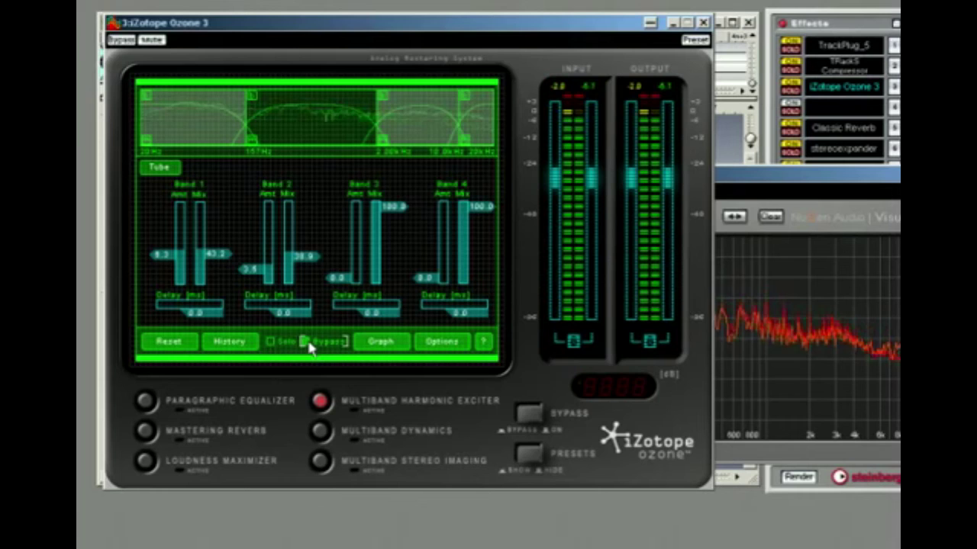
pyautogui.click(305, 341)
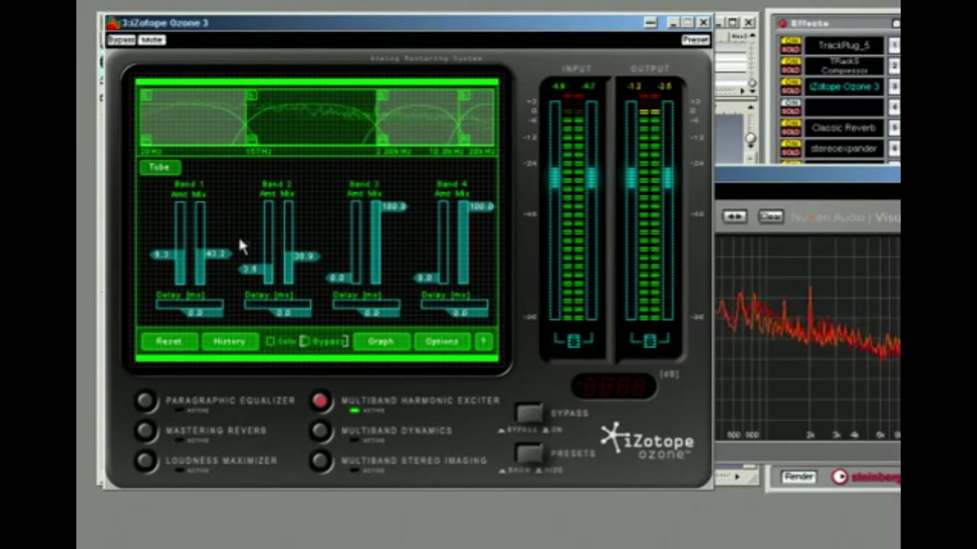
pyautogui.click(309, 341)
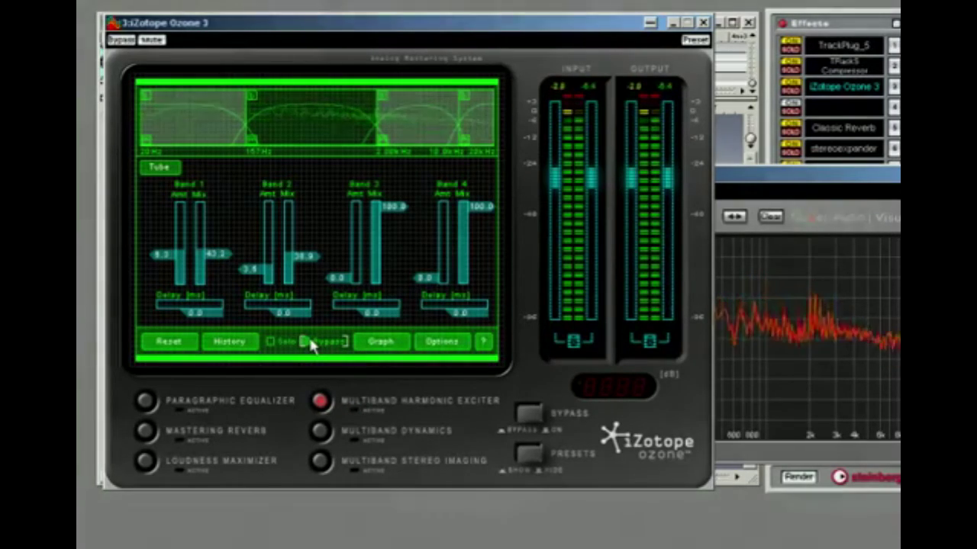
pyautogui.click(309, 341)
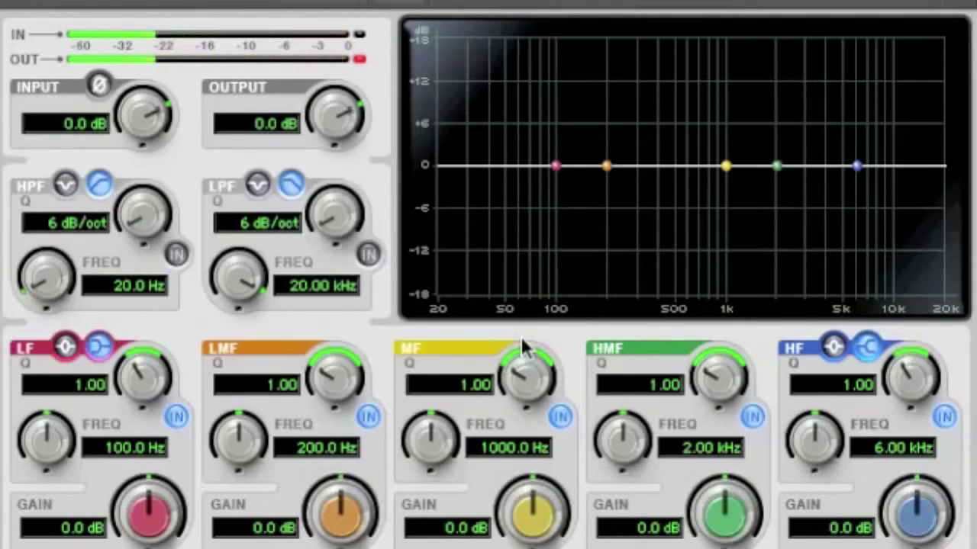
# Step: In the equalizer plug-in, set the LMF band to 400 Hz with a Q of 10 and boost its gain to 14.9 dB
pyautogui.click(344, 448)
pyautogui.write('400')
pyautogui.press('Return')
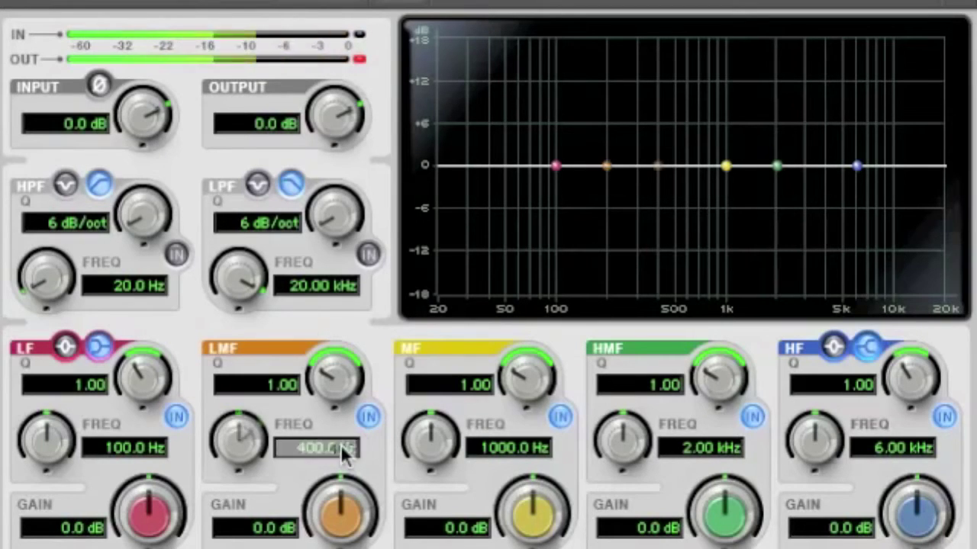
pyautogui.moveTo(322, 372); pyautogui.dragTo(319, 241)
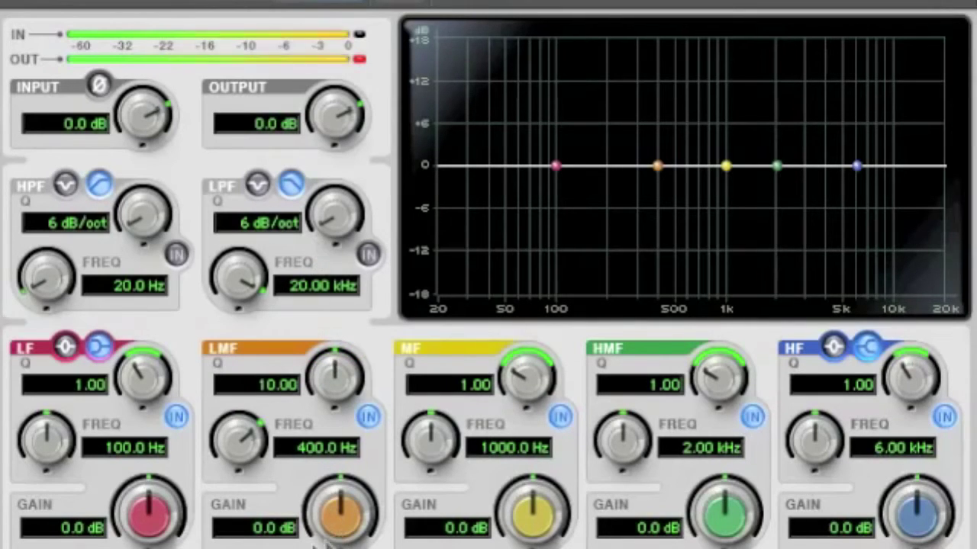
pyautogui.moveTo(335, 538); pyautogui.dragTo(332, 418)
# Step: Compare the LMF boost off and on, then raise its gain to 16.9 dB and widen its Q to 7.25
pyautogui.click(368, 416)
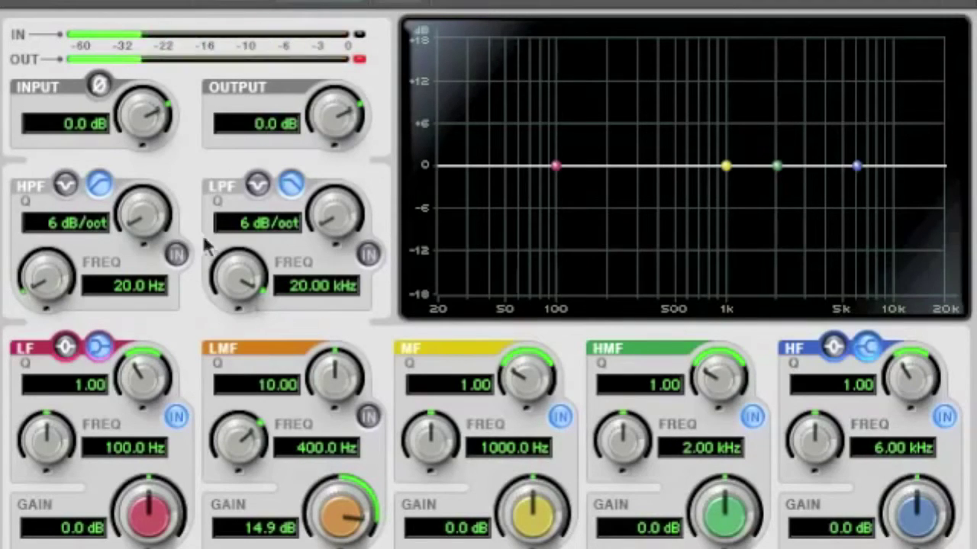
pyautogui.click(367, 416)
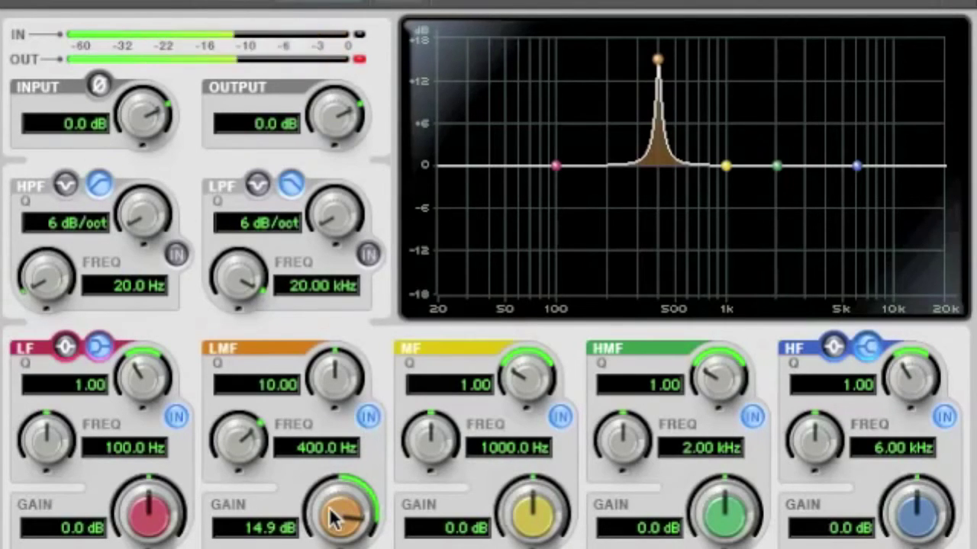
pyautogui.moveTo(331, 514); pyautogui.dragTo(336, 504)
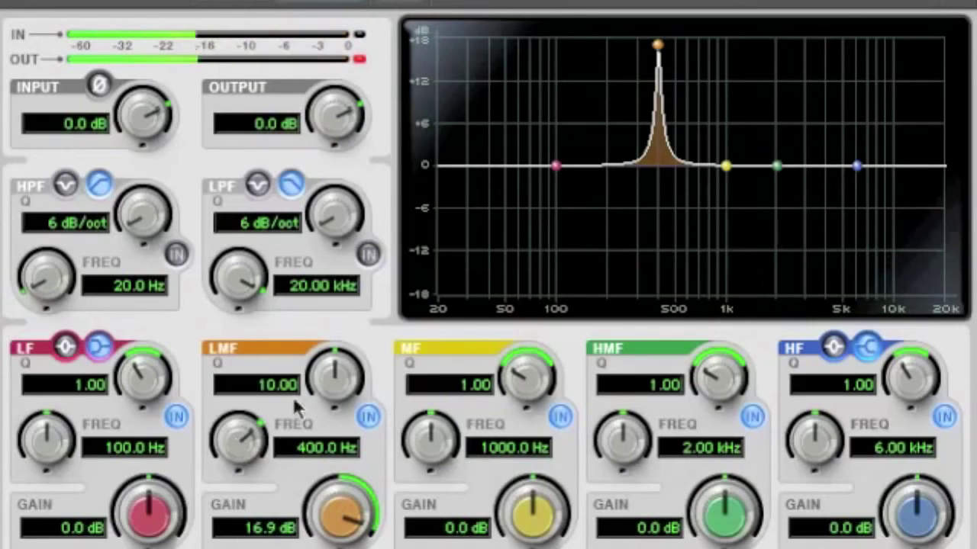
pyautogui.moveTo(320, 371)
pyautogui.mouseDown()
pyautogui.moveTo(319, 399)
pyautogui.moveTo(321, 375)
pyautogui.mouseUp()
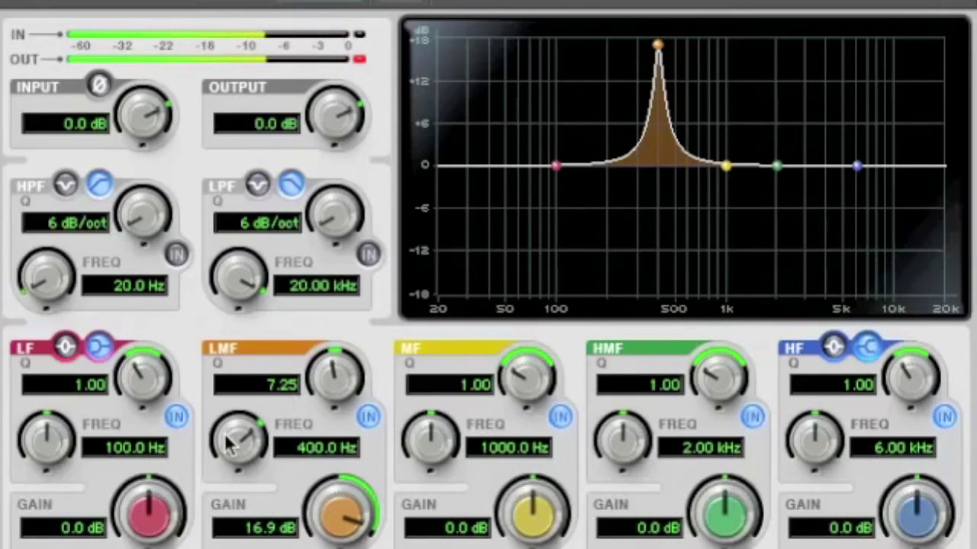
# Step: Sweep the boosted LMF band between about 285 and 346 Hz, and settle its frequency at 309.3 Hz
pyautogui.moveTo(232, 447); pyautogui.dragTo(229, 463)
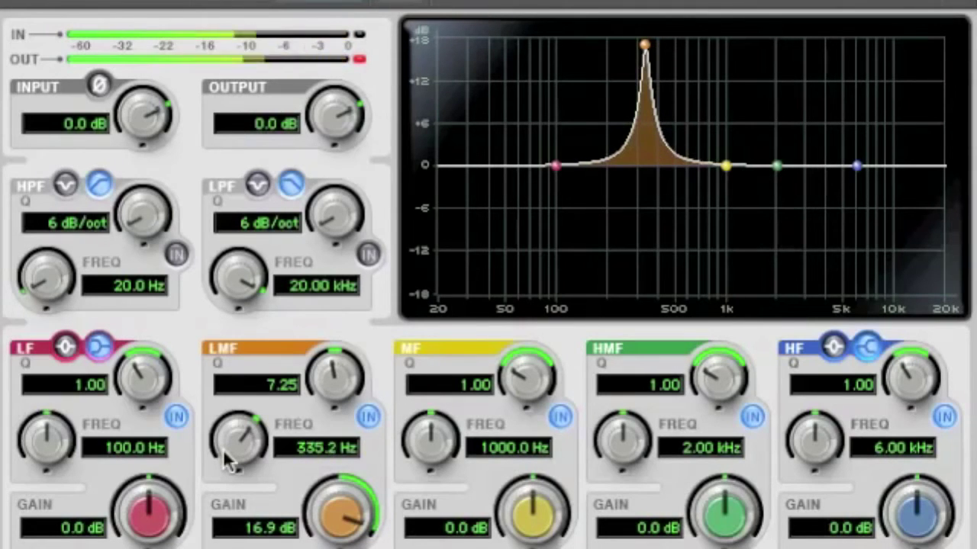
pyautogui.moveTo(229, 462); pyautogui.dragTo(230, 474)
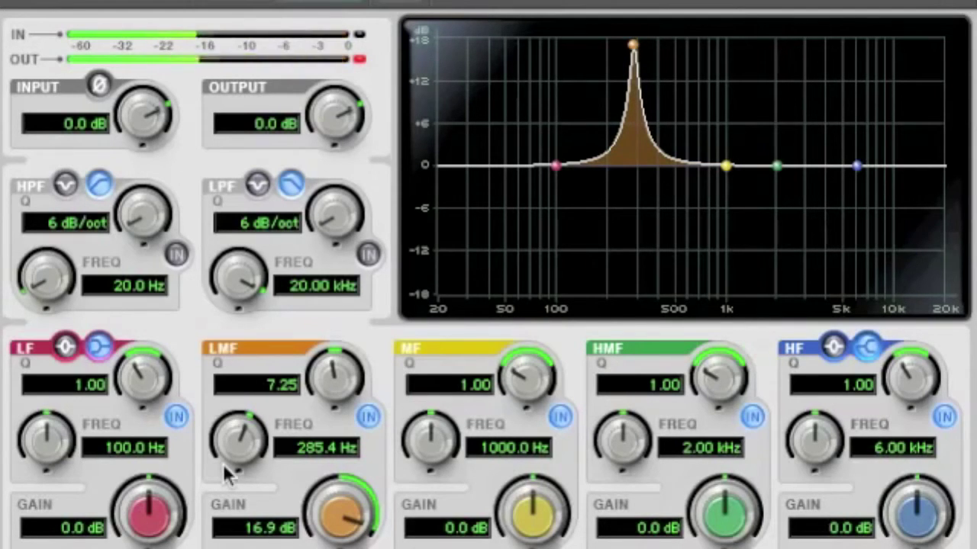
pyautogui.moveTo(226, 471); pyautogui.dragTo(226, 455)
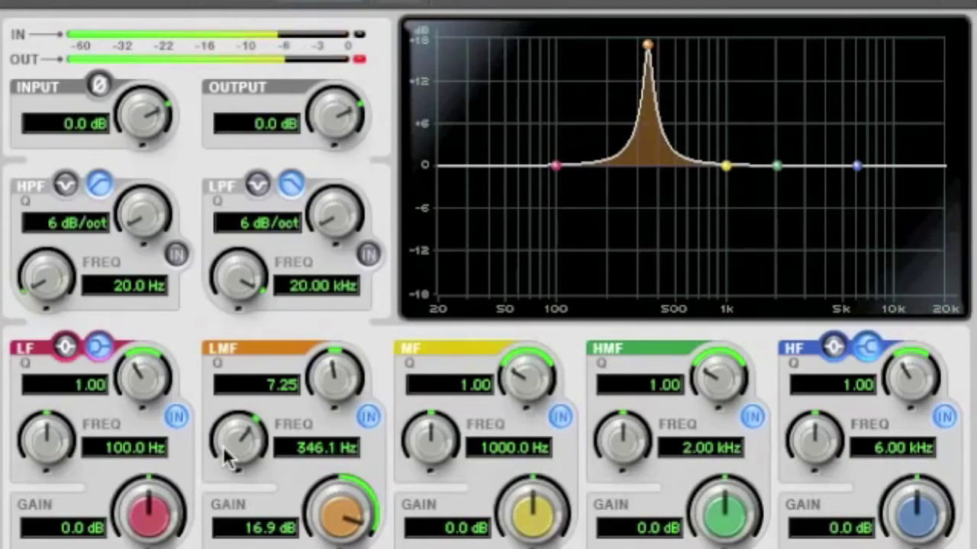
pyautogui.moveTo(227, 456); pyautogui.dragTo(229, 466)
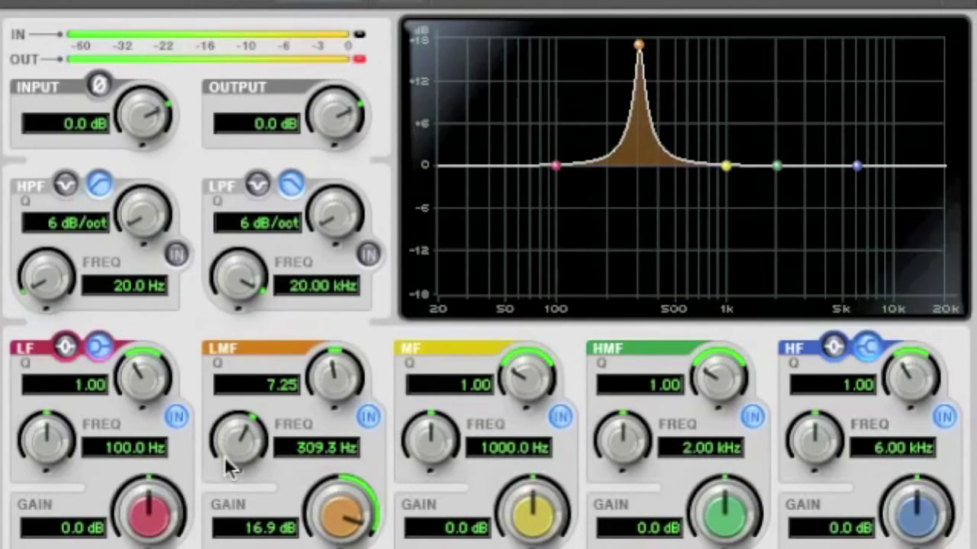
# Step: Turn the LMF boost into a cut of -14.4 dB and lower its Q to 5.76
pyautogui.moveTo(324, 515); pyautogui.dragTo(340, 546)
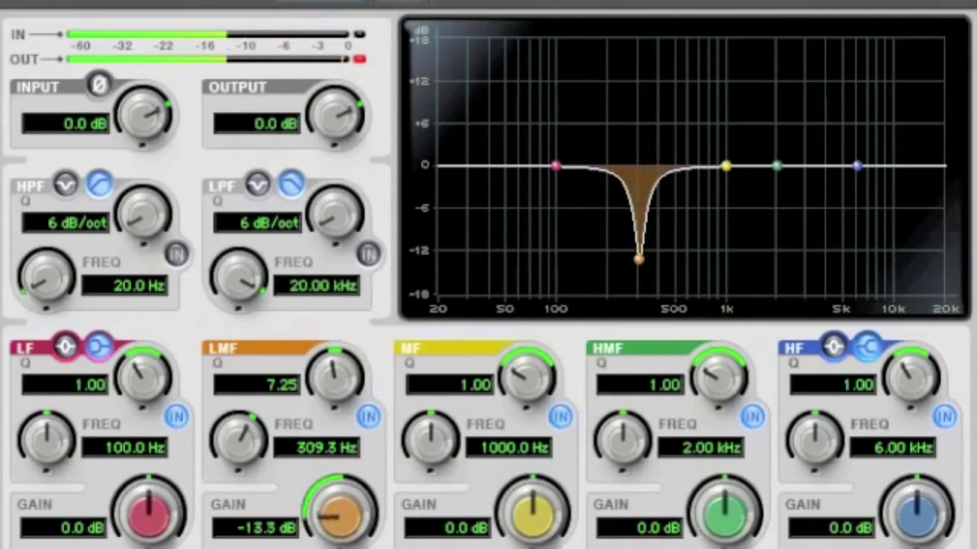
pyautogui.moveTo(336, 393); pyautogui.dragTo(336, 409)
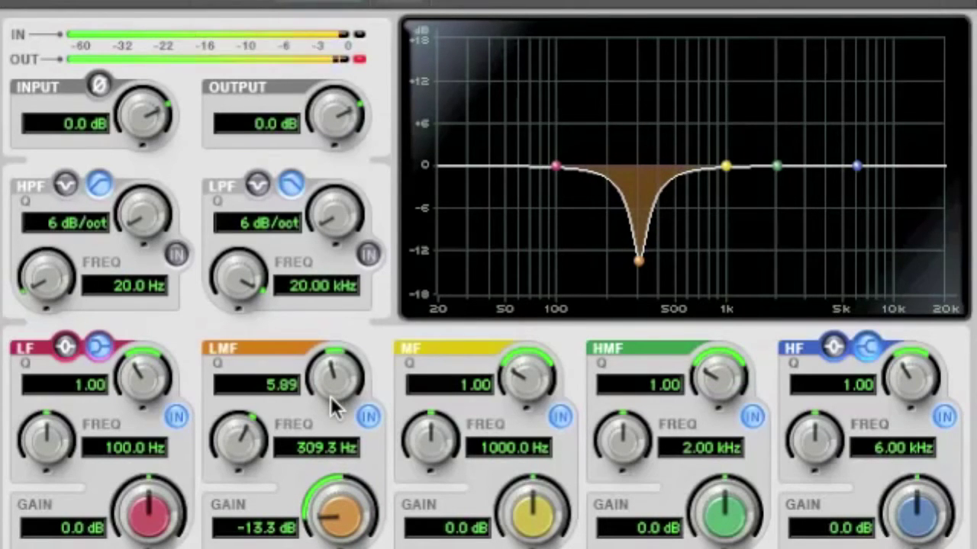
pyautogui.moveTo(334, 408); pyautogui.dragTo(334, 412)
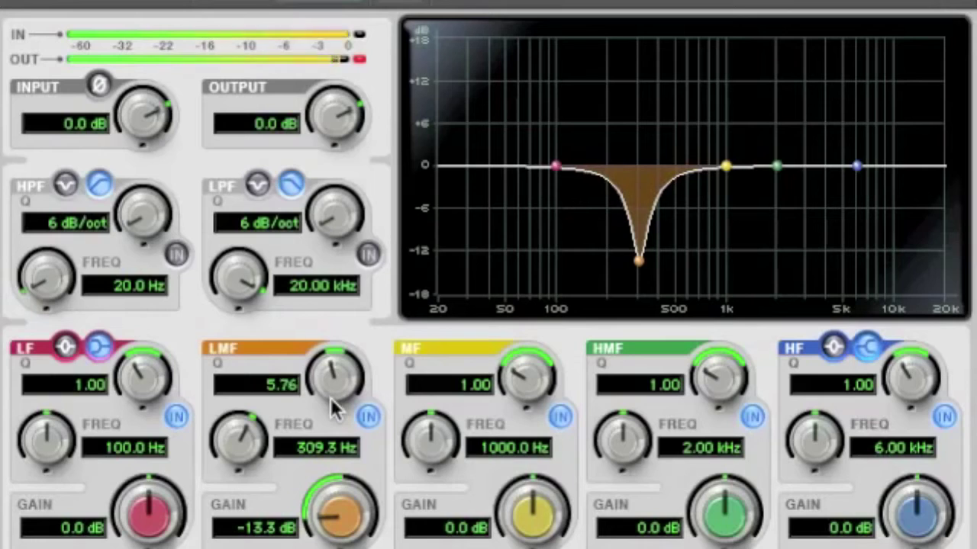
pyautogui.moveTo(335, 503); pyautogui.dragTo(337, 509)
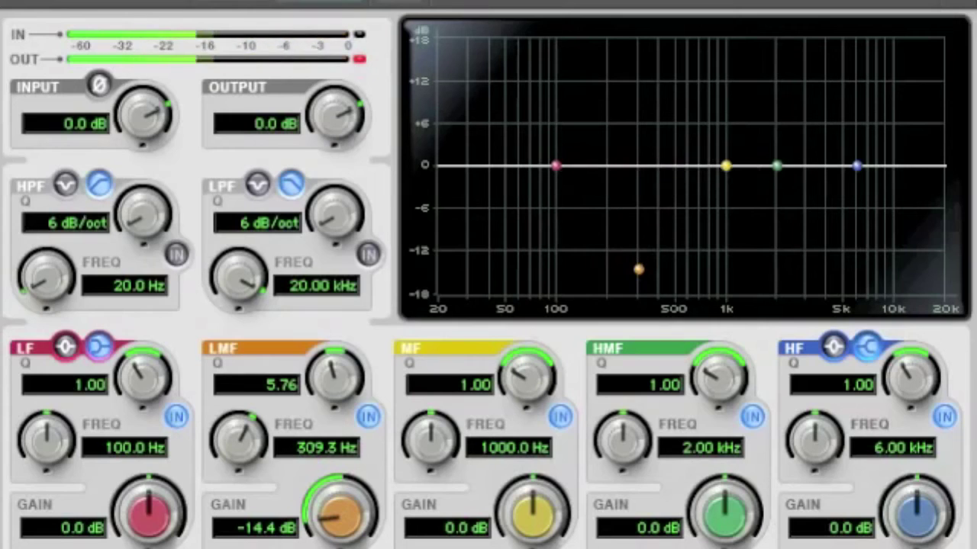
# Step: Compare the sound with the equalizer bypassed and active several times, and leave the equalizer active
pyautogui.click(439, 2)
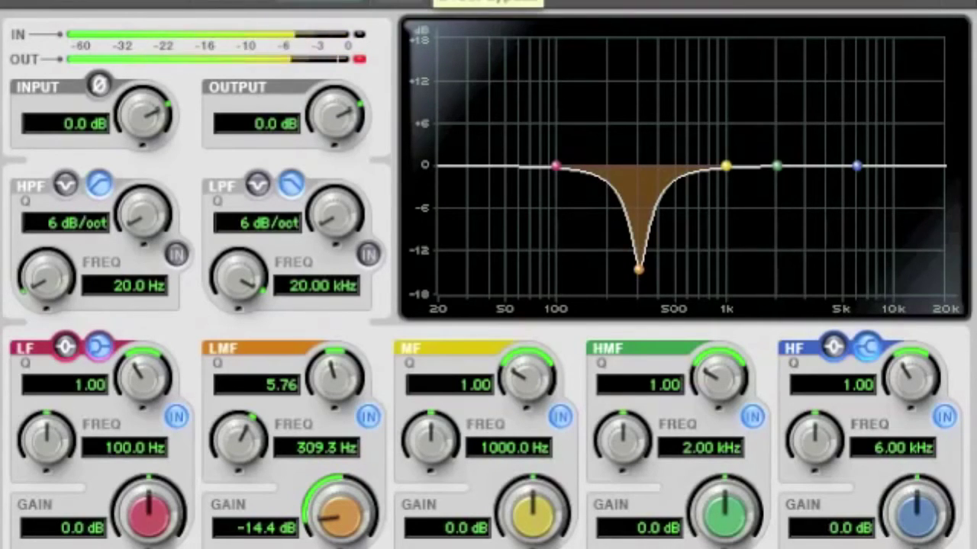
pyautogui.click(439, 2)
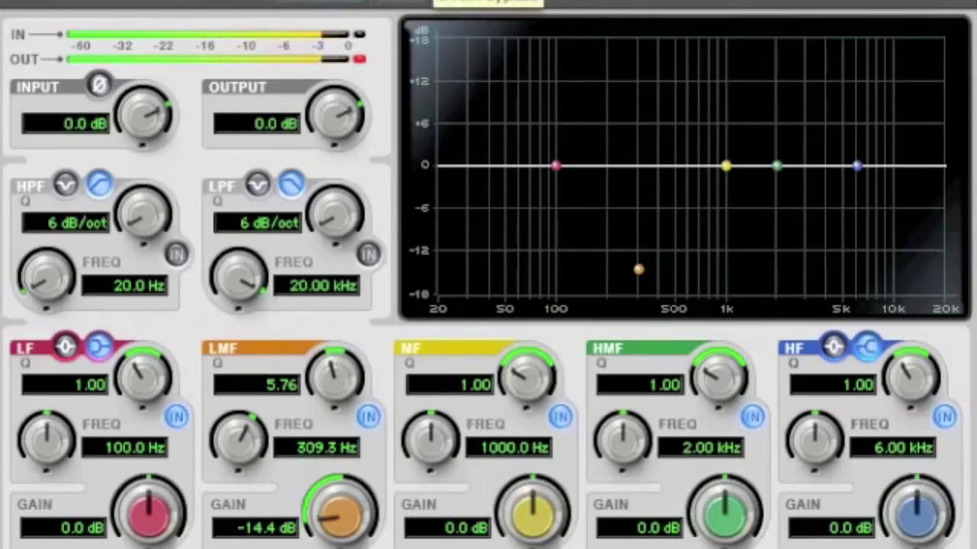
pyautogui.click(439, 1)
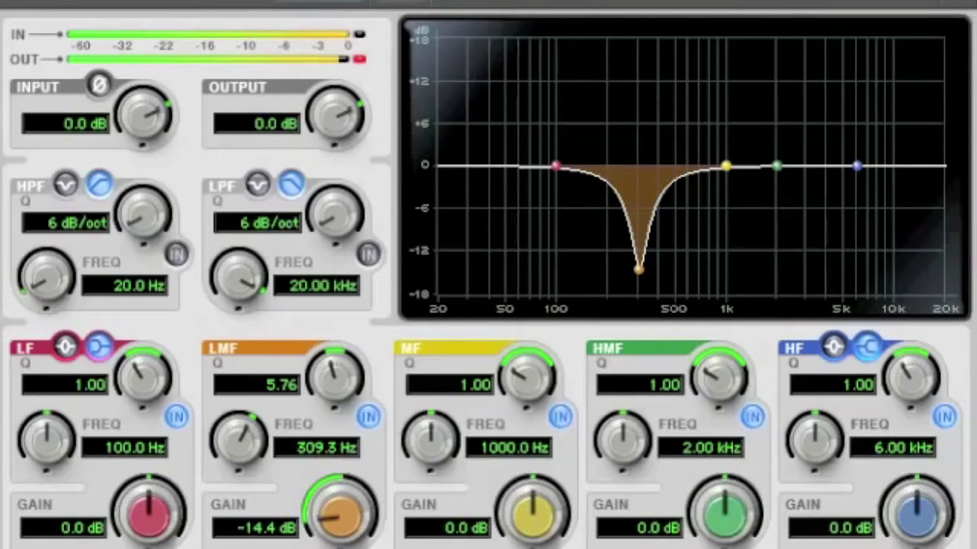
pyautogui.click(401, 2)
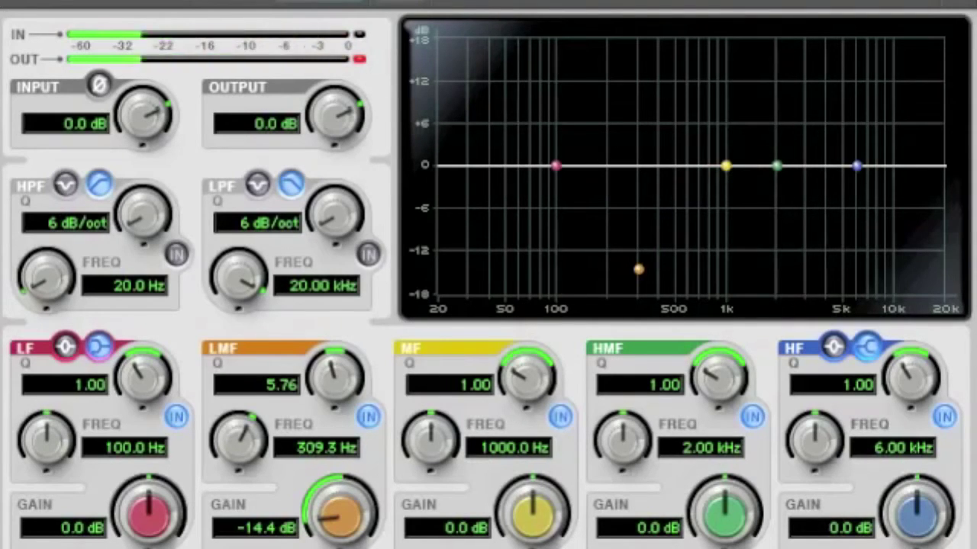
pyautogui.click(400, 1)
pyautogui.click(401, 1)
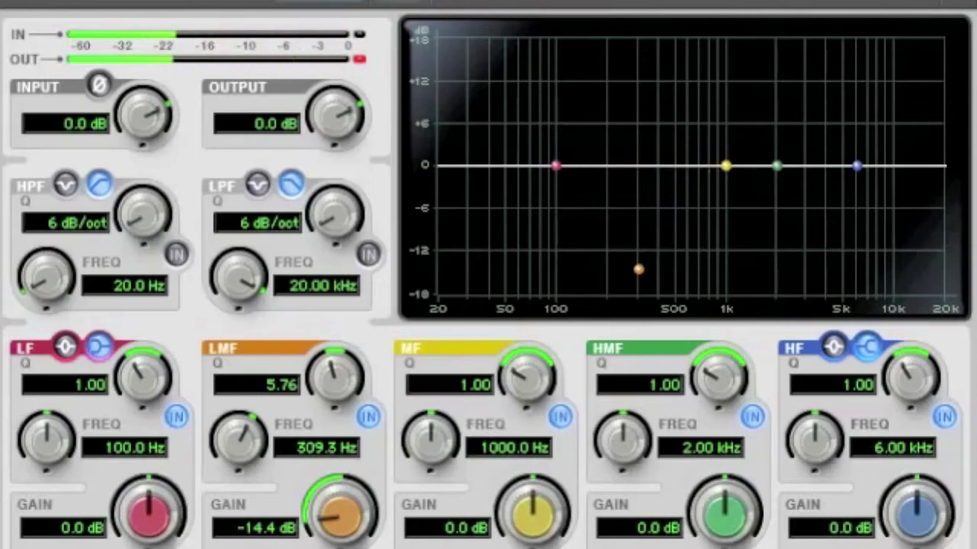
pyautogui.click(400, 2)
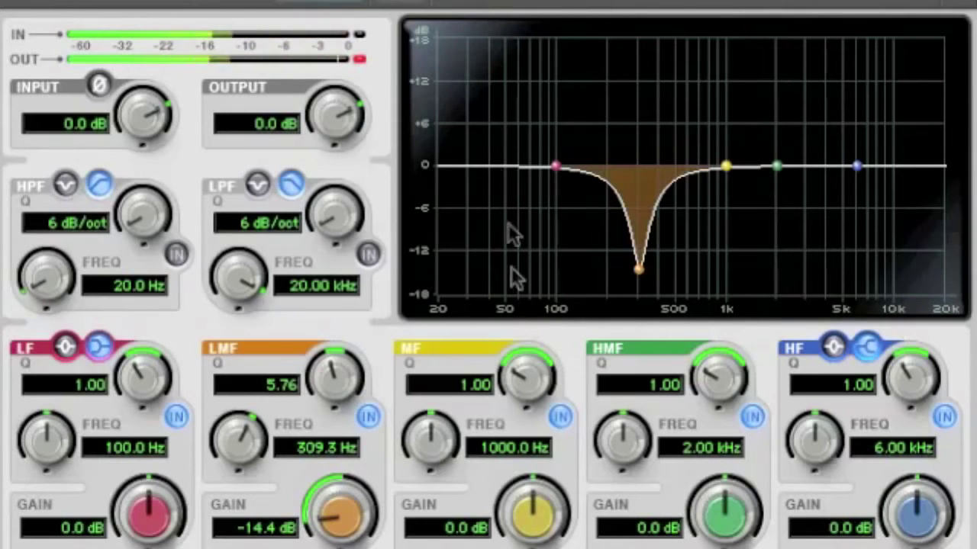
# Step: Set the MF band to 400 Hz, boost its gain to 18.0 dB and narrow its Q to 8.13
pyautogui.click(483, 456)
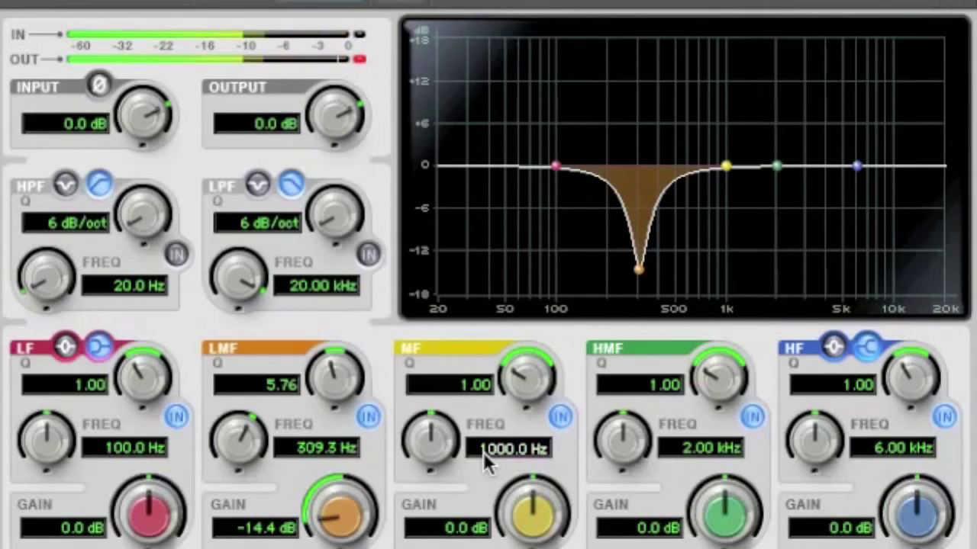
pyautogui.write('400')
pyautogui.press('Return')
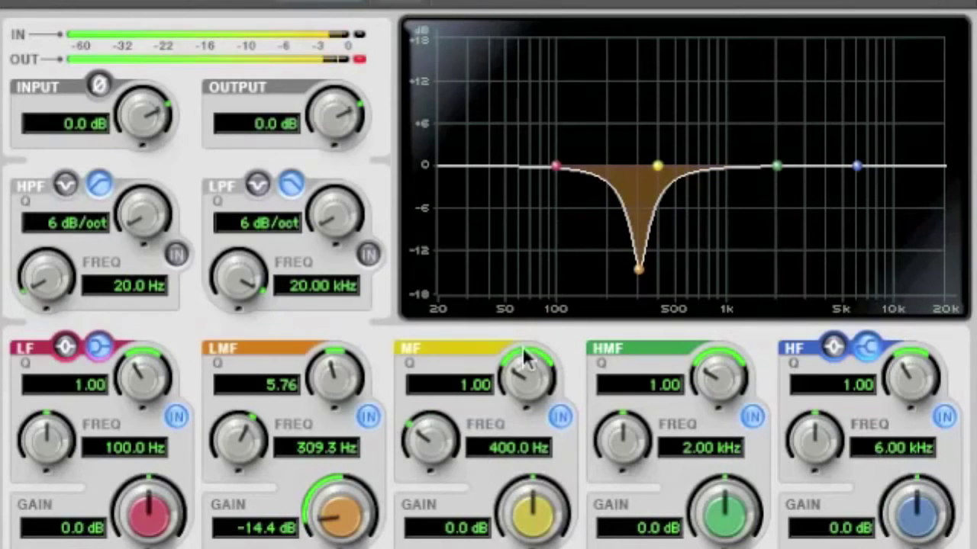
pyautogui.moveTo(525, 360); pyautogui.dragTo(544, 157)
pyautogui.moveTo(528, 510); pyautogui.dragTo(527, 421)
pyautogui.moveTo(525, 410); pyautogui.dragTo(552, 239)
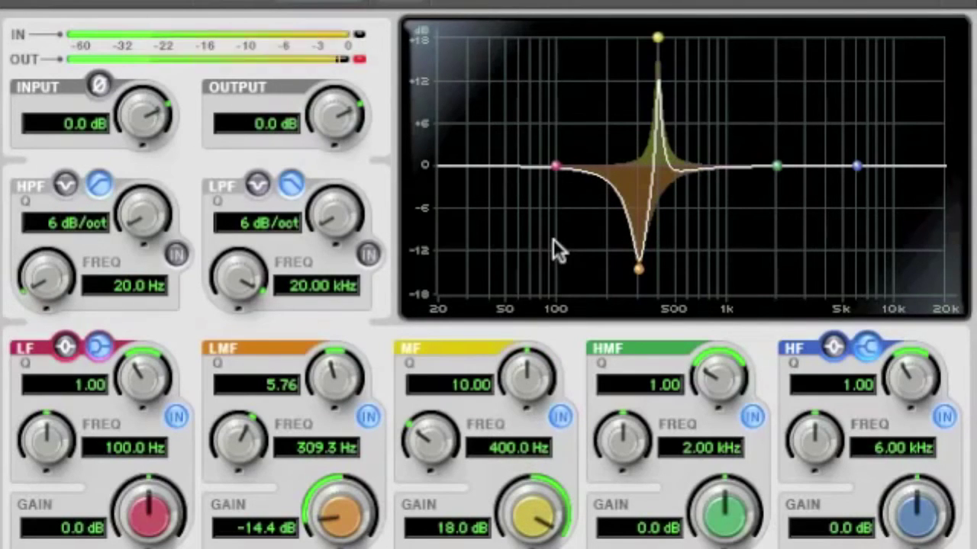
pyautogui.moveTo(514, 366); pyautogui.dragTo(512, 392)
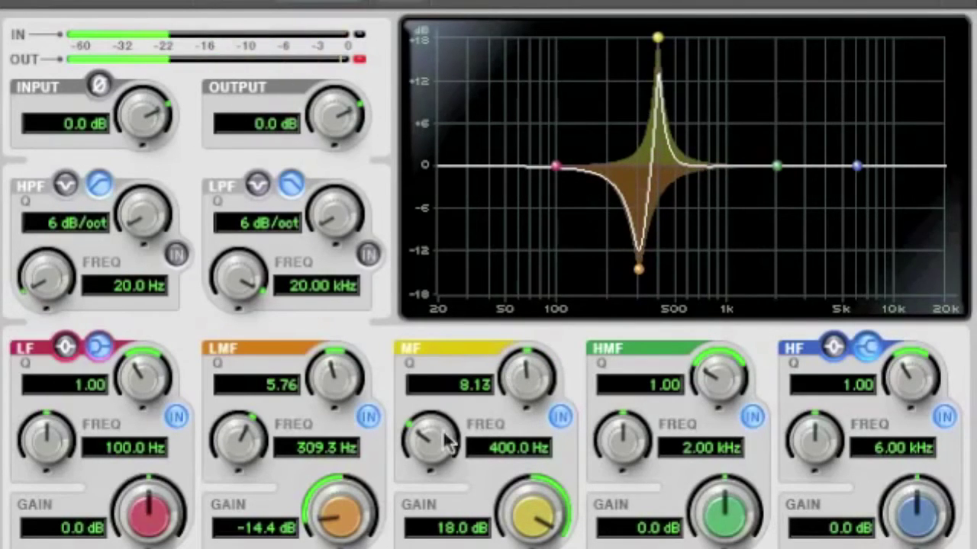
# Step: Sweep the boosted MF band up to 546.1 Hz, and turn it into a cut of -13.8 dB with a Q of 5.63
pyautogui.moveTo(424, 451)
pyautogui.mouseDown()
pyautogui.moveTo(421, 441)
pyautogui.moveTo(425, 449)
pyautogui.mouseUp()
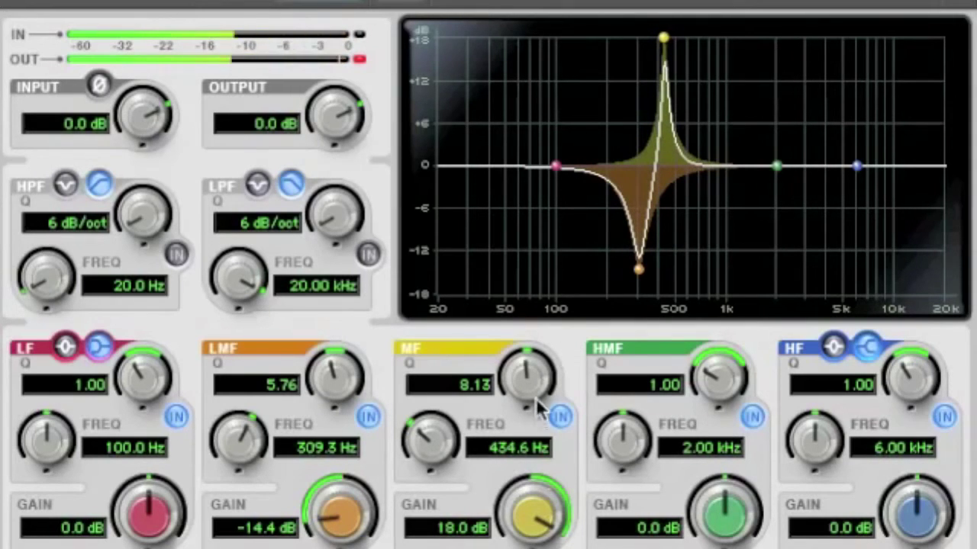
pyautogui.moveTo(450, 443); pyautogui.dragTo(448, 428)
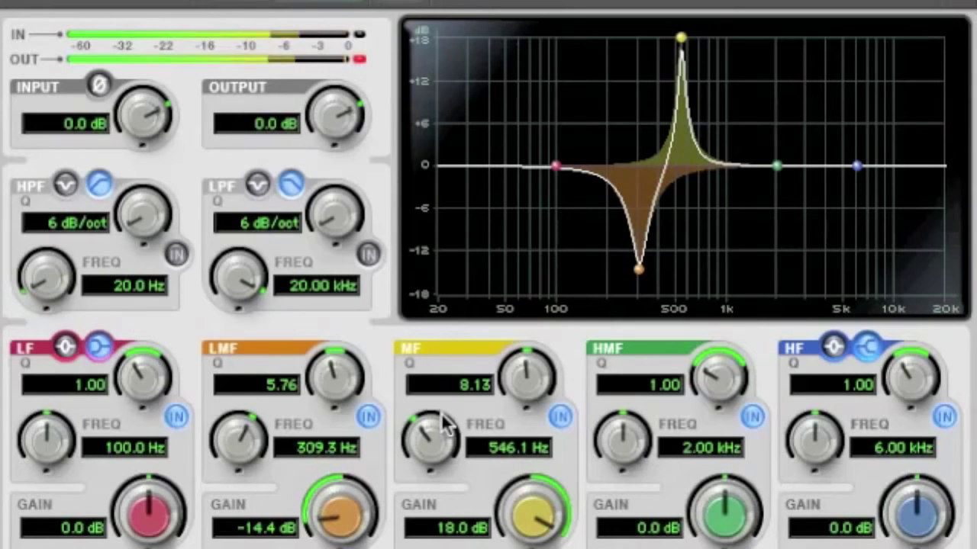
pyautogui.moveTo(449, 428); pyautogui.dragTo(449, 426)
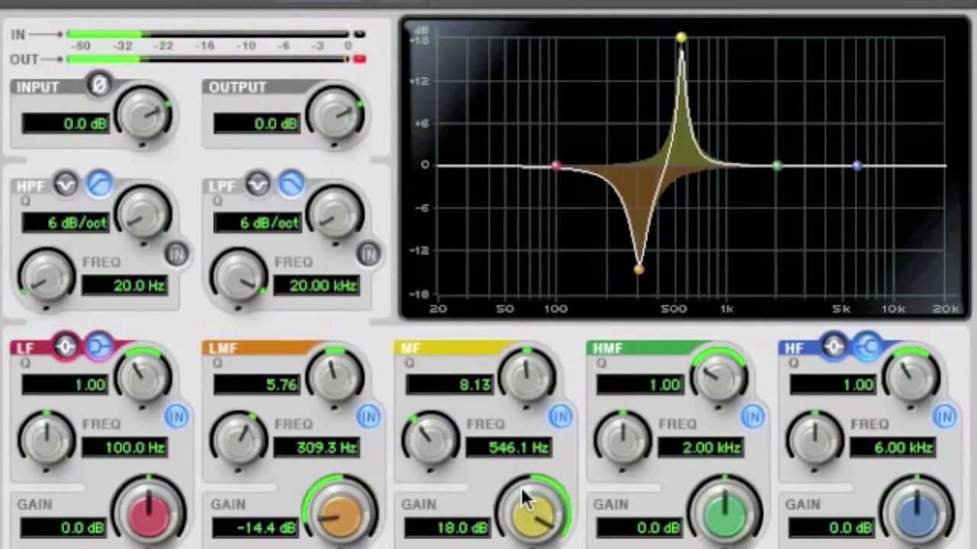
pyautogui.moveTo(534, 500); pyautogui.dragTo(531, 536)
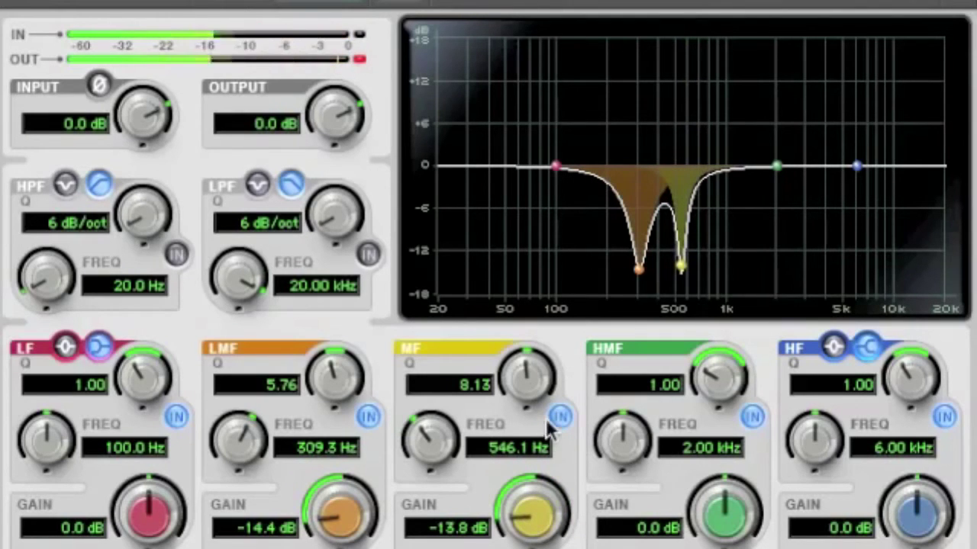
pyautogui.moveTo(524, 376); pyautogui.dragTo(521, 404)
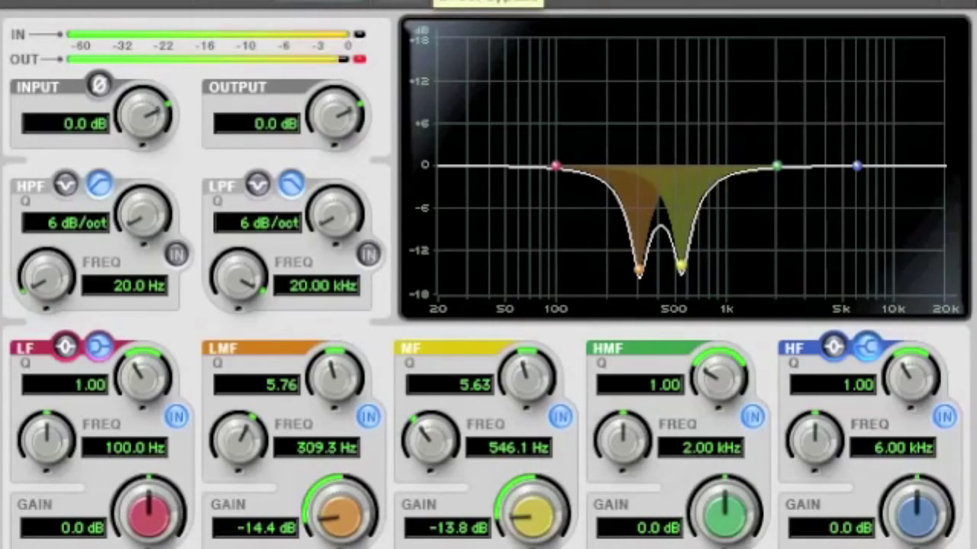
# Step: Compare both cuts with the equalizer bypassed and active, and reduce the LMF cut to -13.8 dB
pyautogui.click(488, 1)
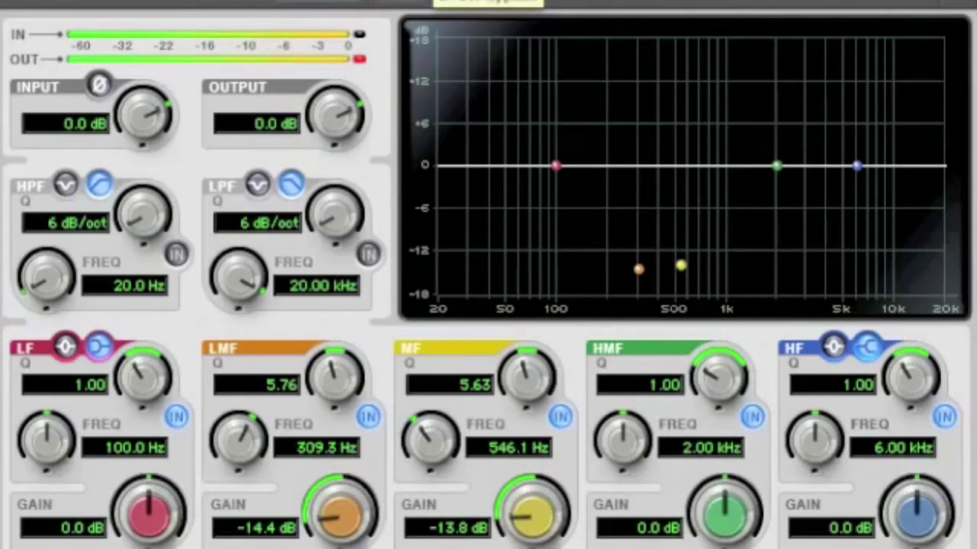
pyautogui.click(489, 2)
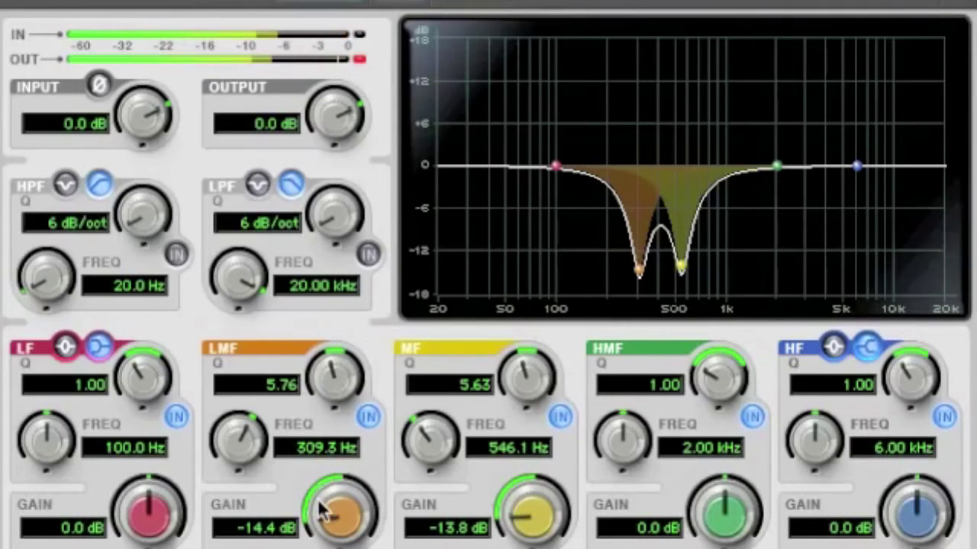
pyautogui.scroll(3, 323, 512)
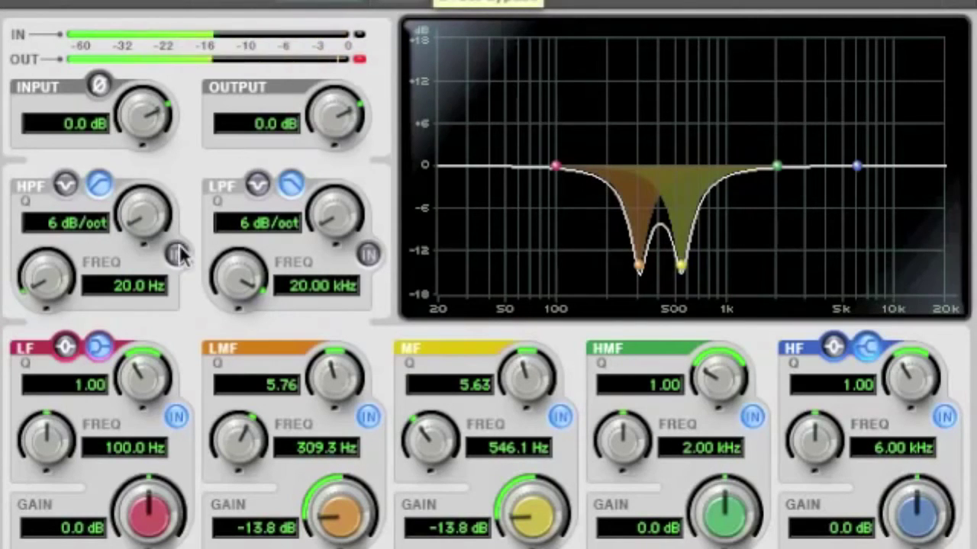
# Step: Switch the LF band from shelf to peak, set it to 42.0 Hz with a Q of 2.75, and boost it by 7.2 dB
pyautogui.click(73, 355)
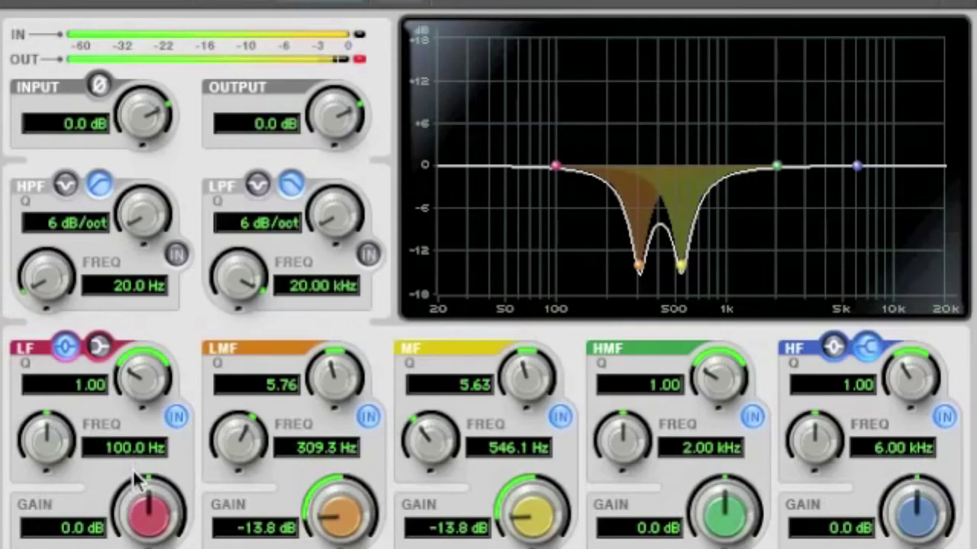
pyautogui.moveTo(47, 446); pyautogui.dragTo(44, 506)
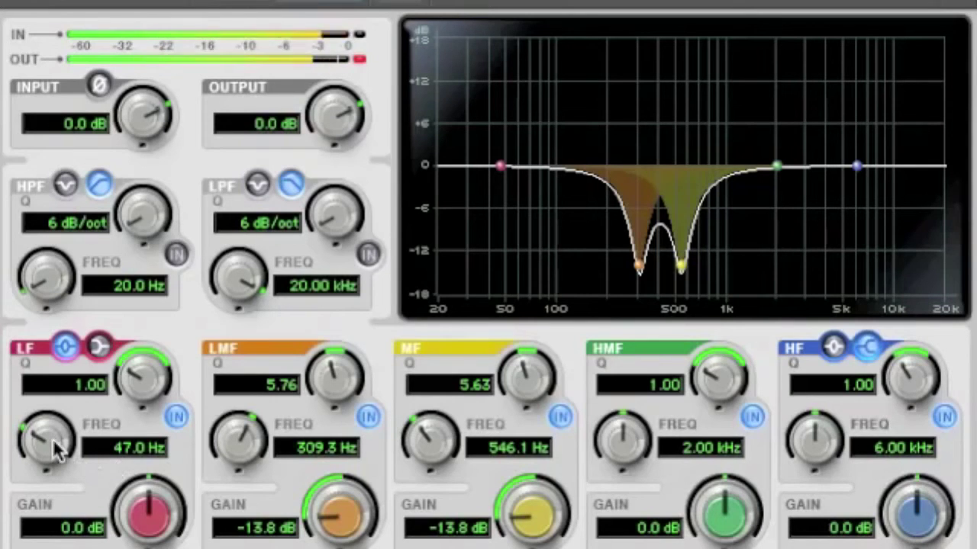
pyautogui.moveTo(55, 450); pyautogui.dragTo(58, 462)
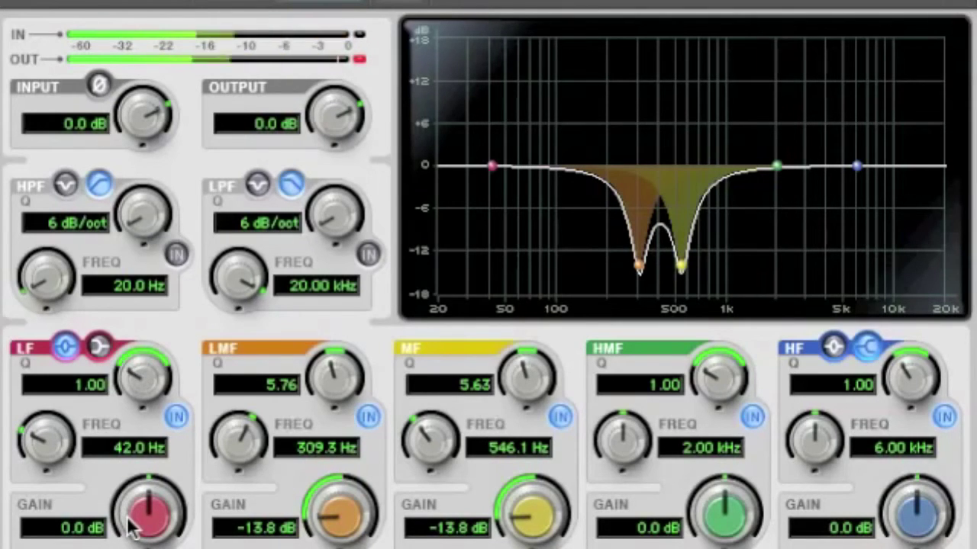
pyautogui.moveTo(129, 527); pyautogui.dragTo(136, 485)
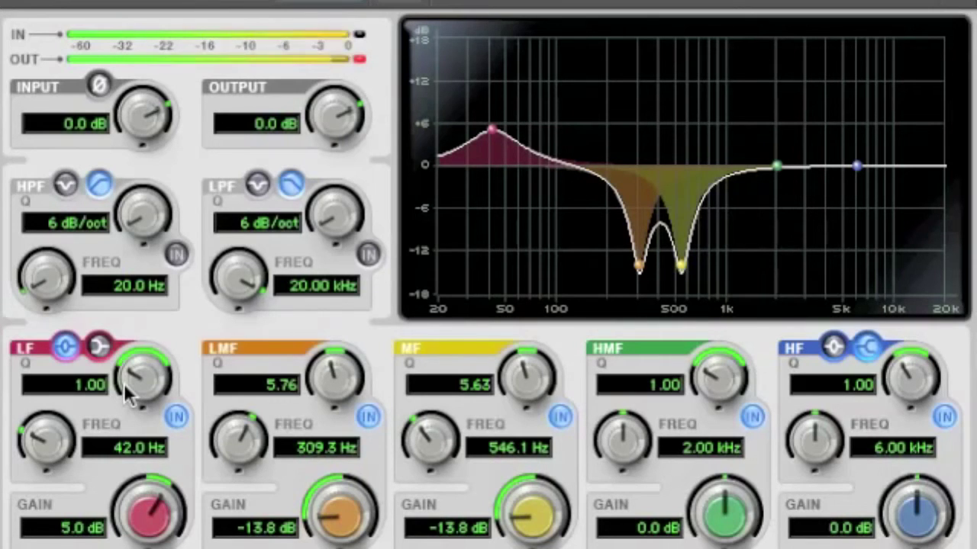
pyautogui.moveTo(124, 383); pyautogui.dragTo(125, 319)
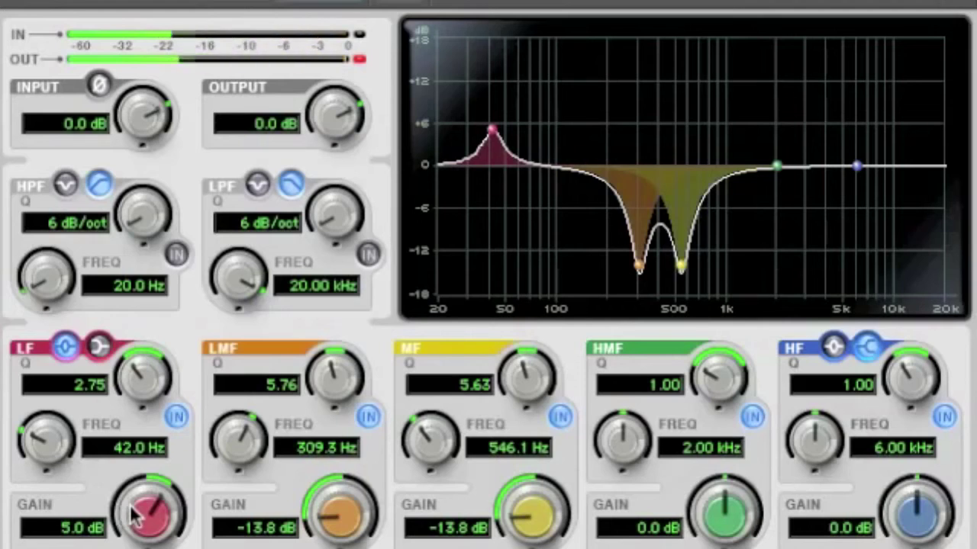
pyautogui.moveTo(131, 517); pyautogui.dragTo(135, 506)
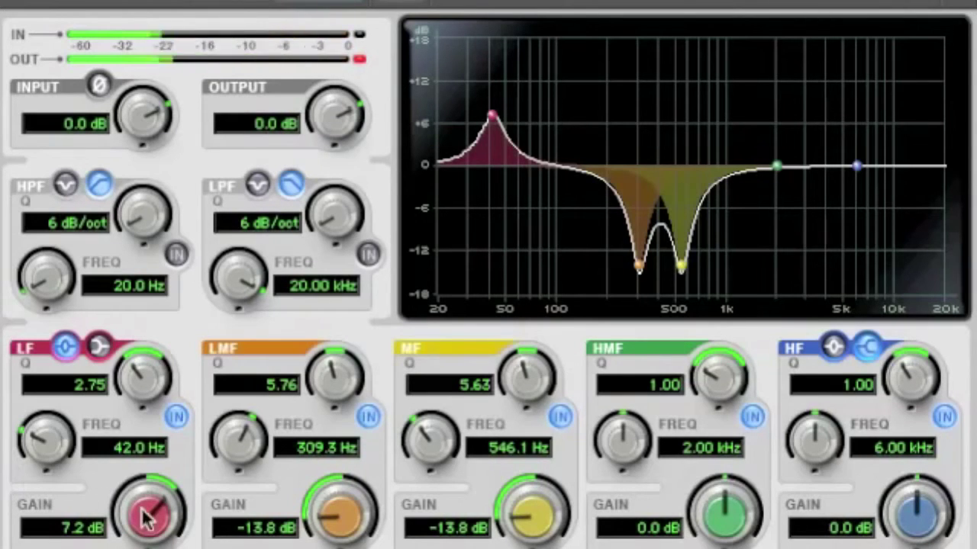
# Step: Sweep the LF boost upward through 57.0, 61.8 and 68.0 Hz to 73.7 Hz
pyautogui.moveTo(38, 465); pyautogui.dragTo(40, 438)
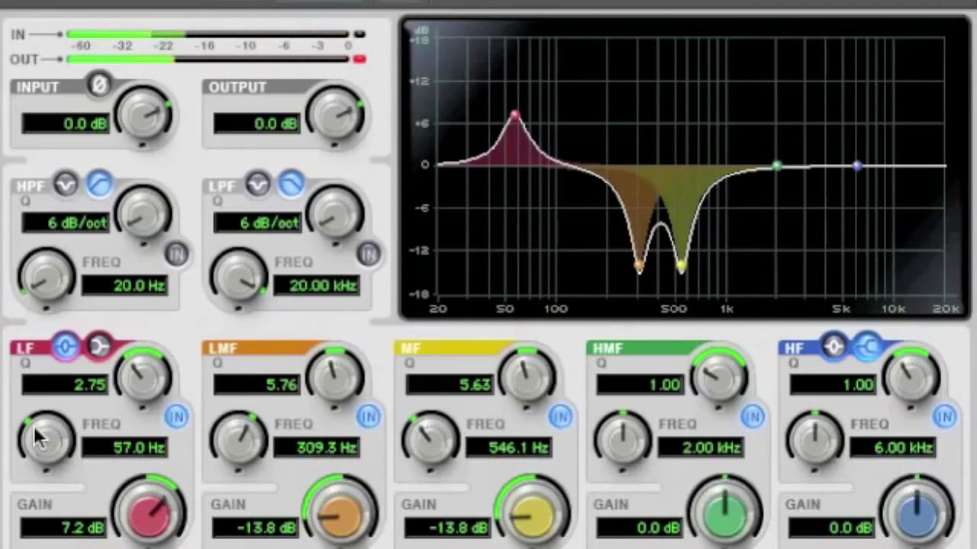
pyautogui.moveTo(40, 437); pyautogui.dragTo(39, 429)
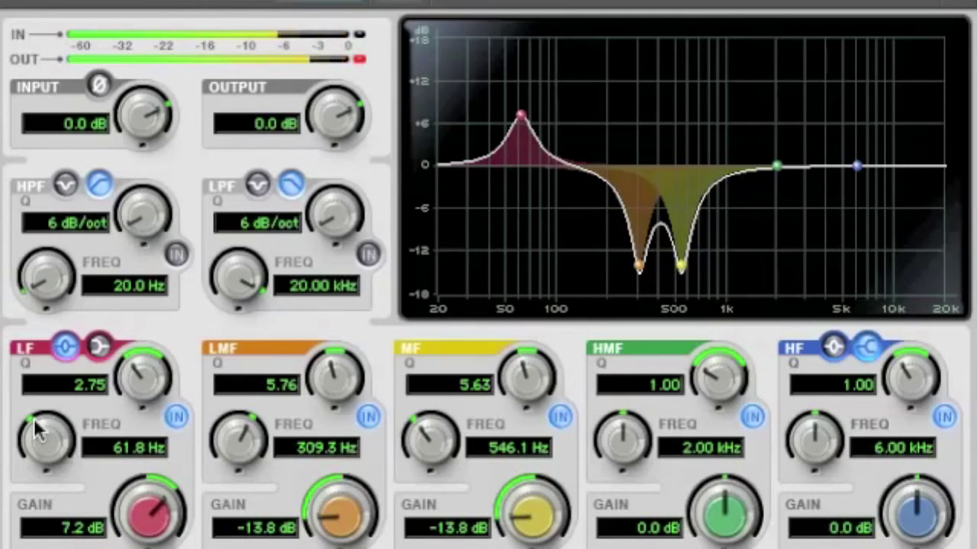
pyautogui.moveTo(33, 418); pyautogui.dragTo(37, 410)
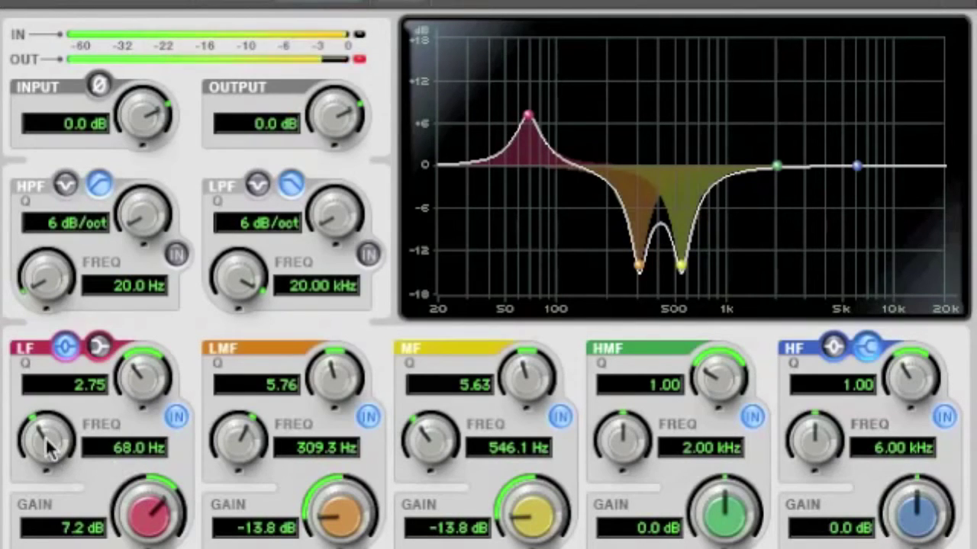
pyautogui.moveTo(46, 446); pyautogui.dragTo(46, 440)
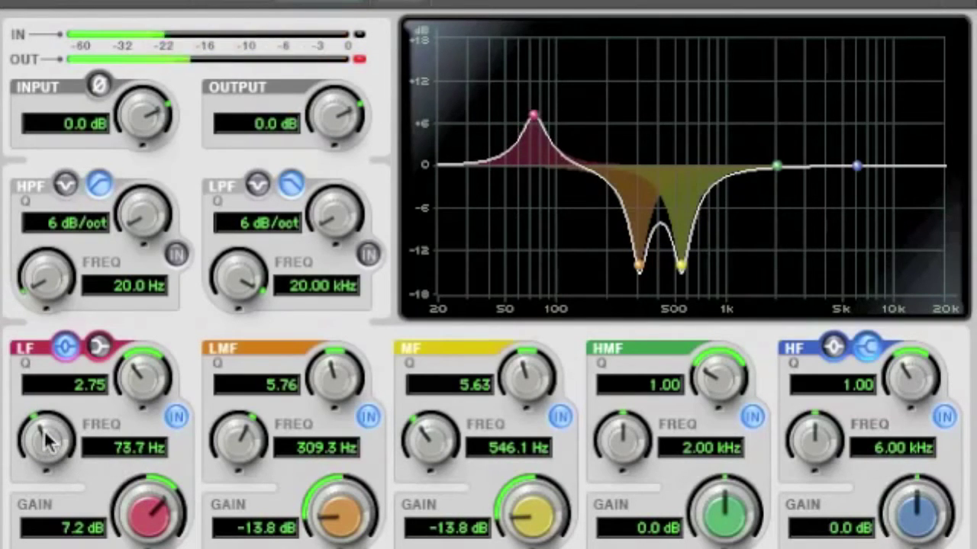
# Step: Move the LF boost down to 45.5 Hz and set its gain to 5.8 dB
pyautogui.moveTo(137, 517); pyautogui.dragTo(137, 540)
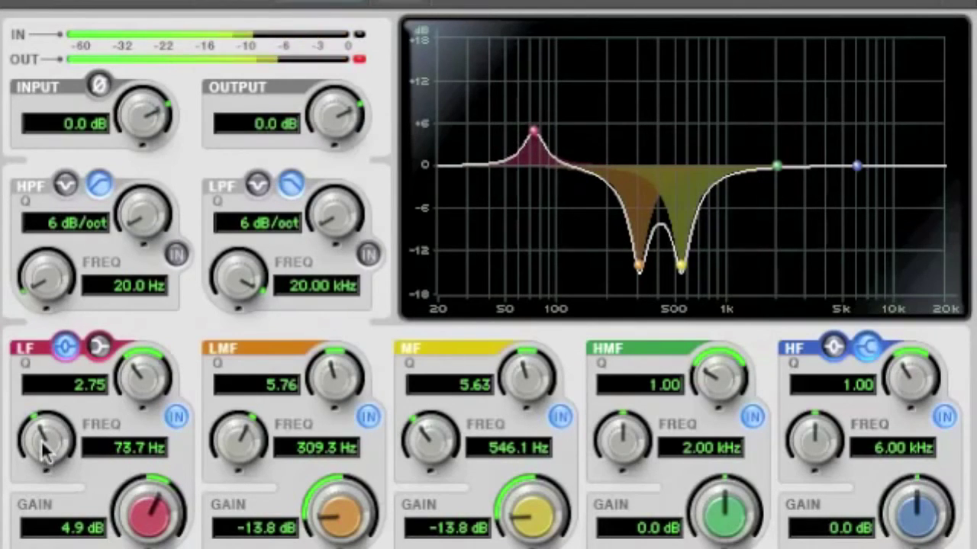
pyautogui.moveTo(44, 452); pyautogui.dragTo(43, 496)
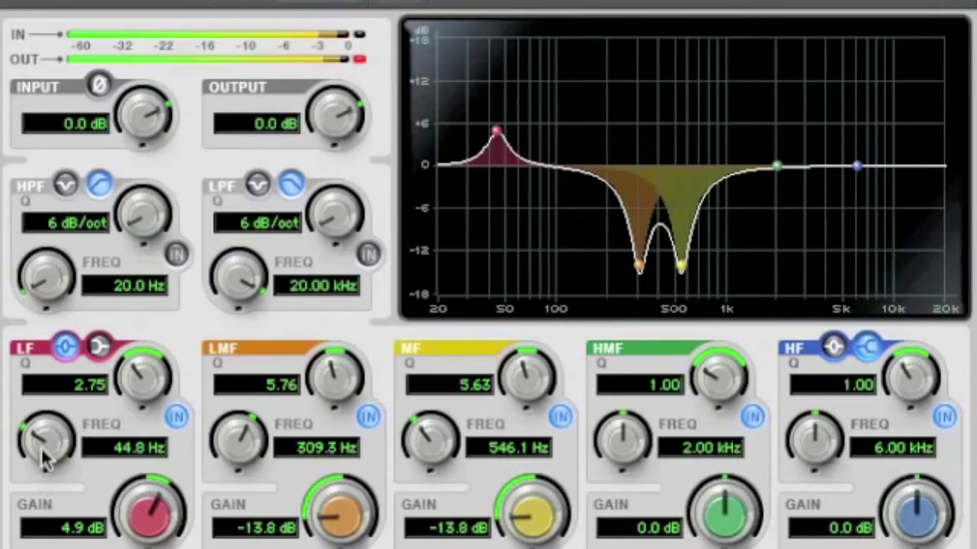
pyautogui.moveTo(39, 449); pyautogui.dragTo(43, 455)
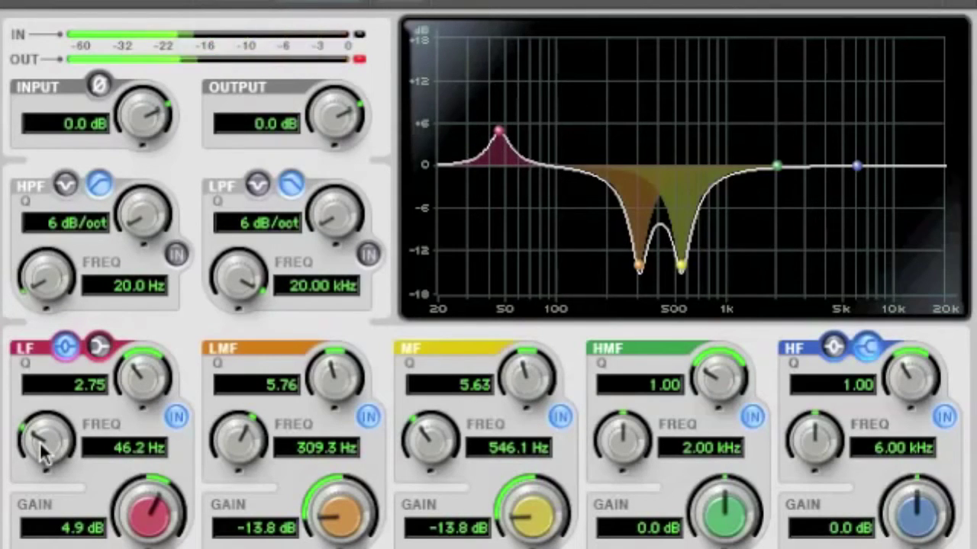
pyautogui.moveTo(127, 520); pyautogui.dragTo(127, 518)
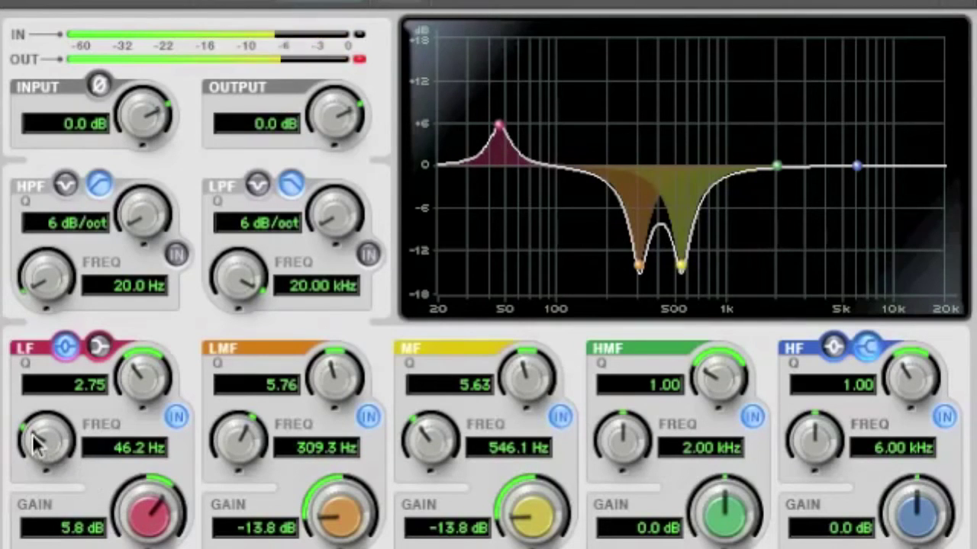
pyautogui.moveTo(36, 446); pyautogui.dragTo(35, 448)
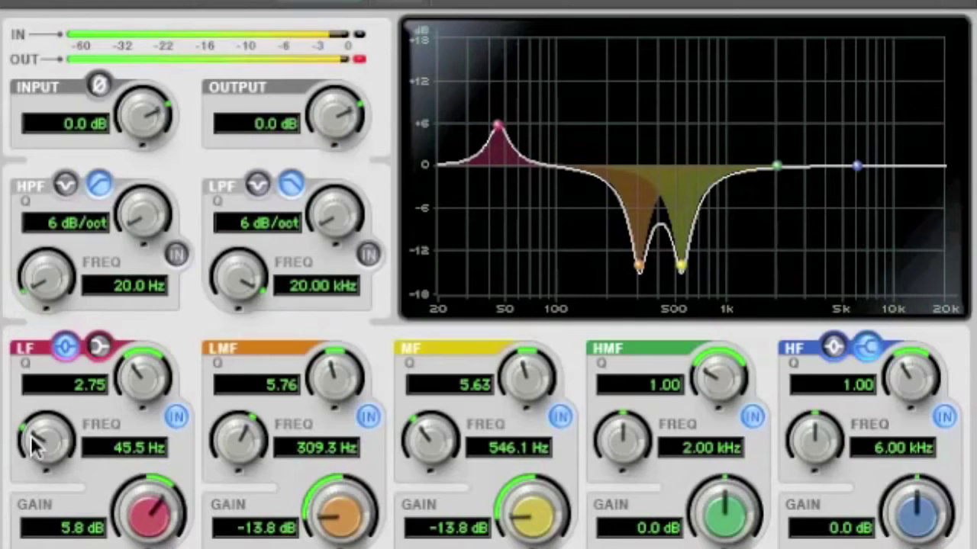
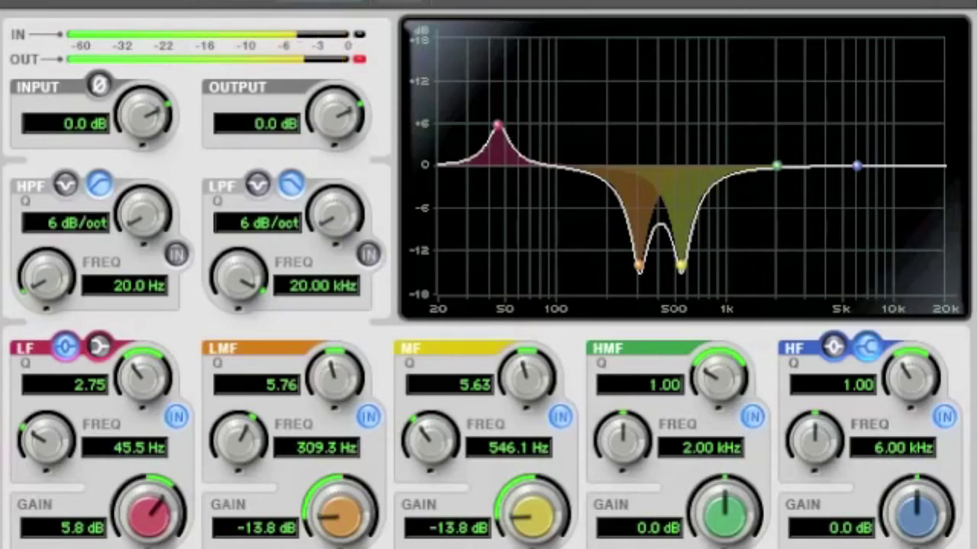
# Step: Set the HF band's frequency to 5.00 kHz
pyautogui.click(882, 442)
pyautogui.write('5000')
pyautogui.press('Return')
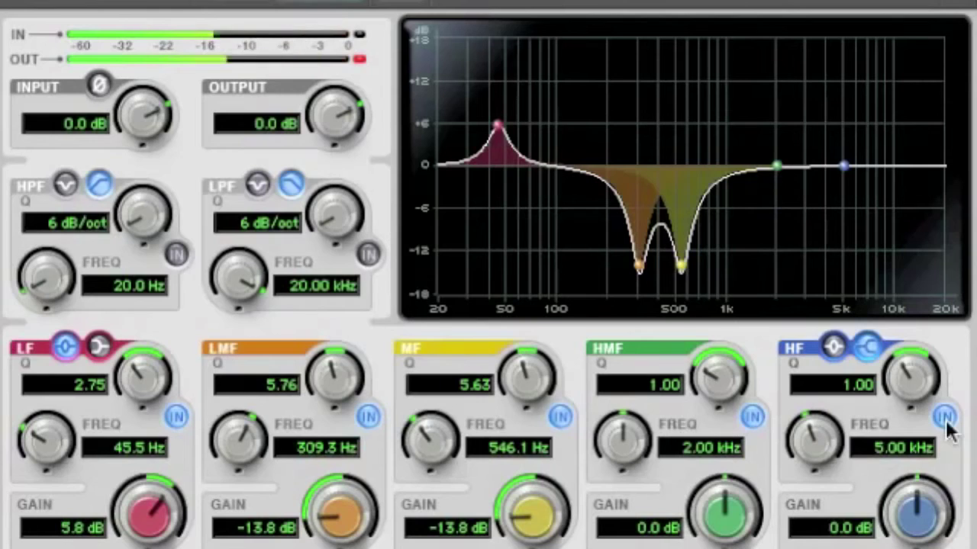
# Step: Boost the HF band, switch it from shelf to peak, and set its gain to 4.9 dB with a Q of 5.00
pyautogui.moveTo(899, 526); pyautogui.dragTo(900, 496)
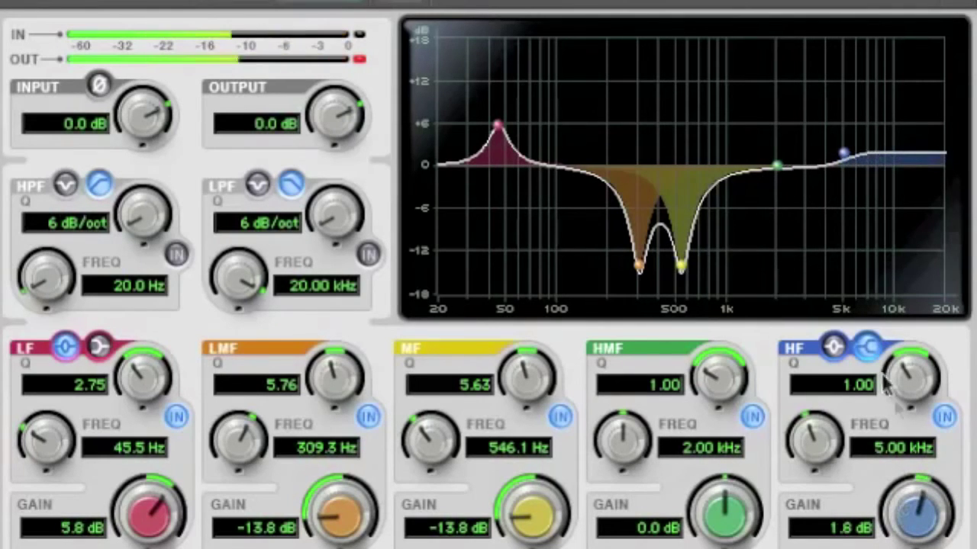
pyautogui.click(834, 347)
pyautogui.moveTo(912, 519); pyautogui.dragTo(913, 496)
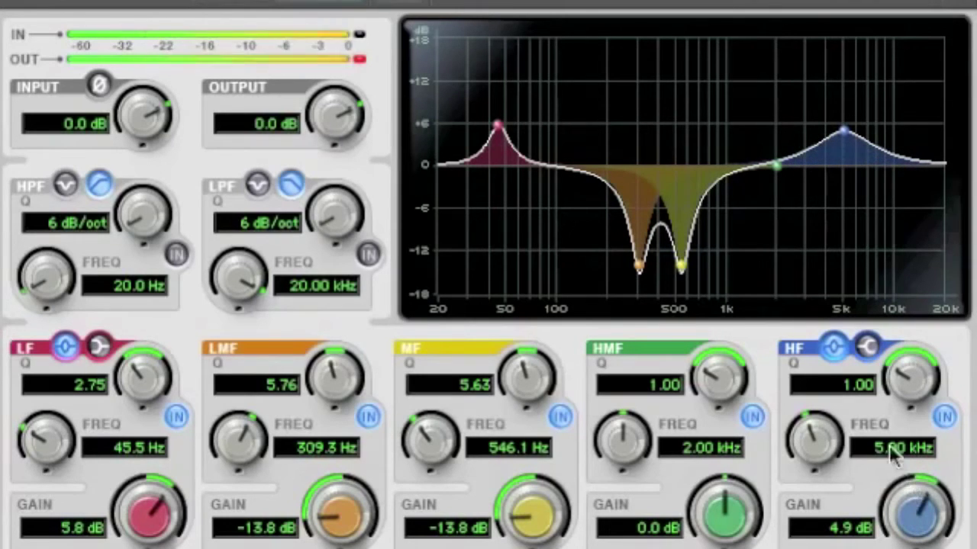
pyautogui.moveTo(904, 399); pyautogui.dragTo(899, 286)
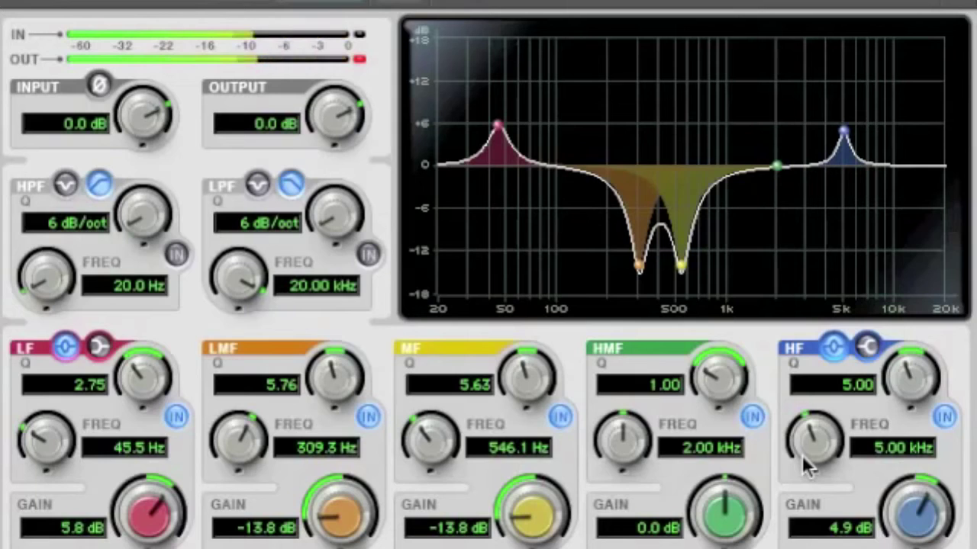
# Step: Sweep the HF peak up through 5.64 kHz to 5.85 kHz and set its gain to 2.9 dB
pyautogui.moveTo(808, 467); pyautogui.dragTo(808, 452)
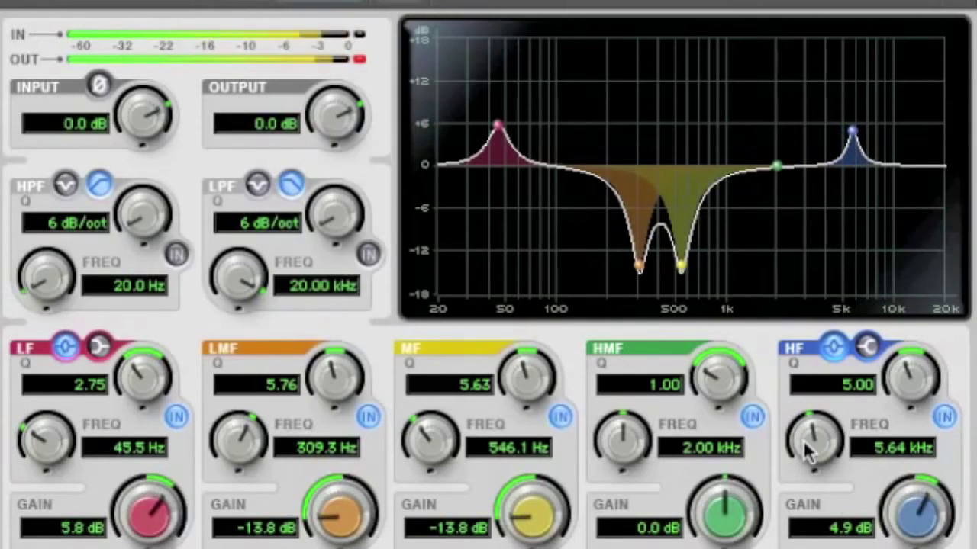
pyautogui.moveTo(808, 451); pyautogui.dragTo(807, 450)
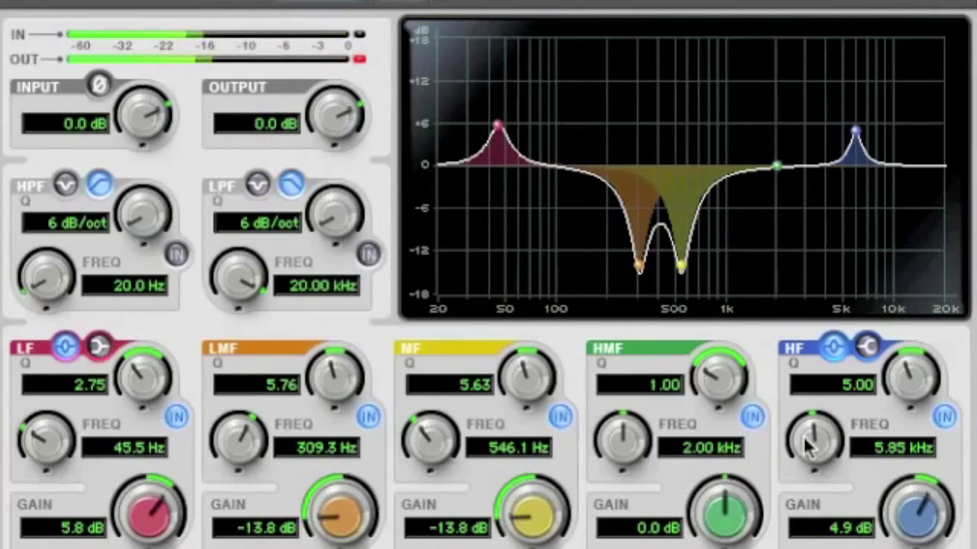
pyautogui.moveTo(885, 540); pyautogui.dragTo(900, 542)
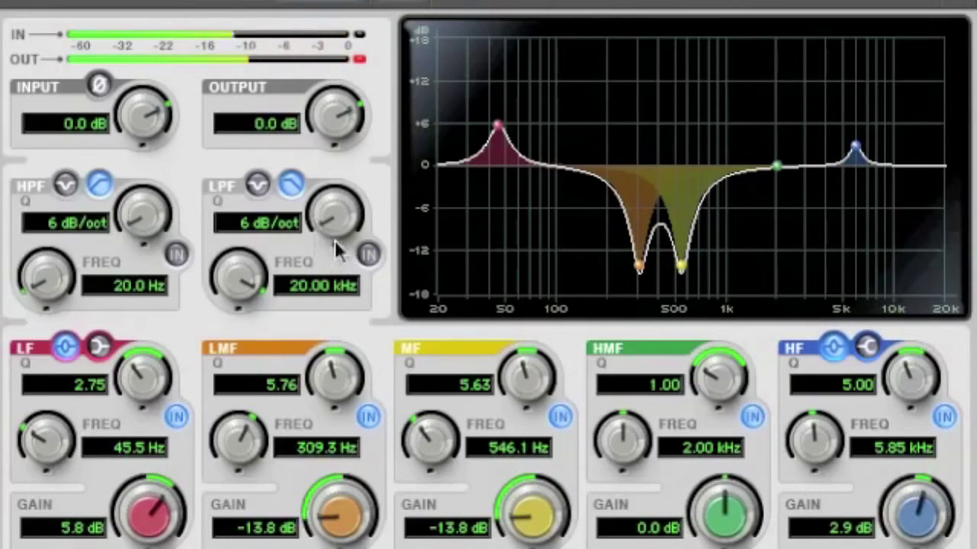
# Step: Enable the low-pass filter at 18 dB/oct and 9.78 kHz, and lower the HF gain to 1.3 dB
pyautogui.click(367, 254)
pyautogui.moveTo(319, 235); pyautogui.dragTo(312, 103)
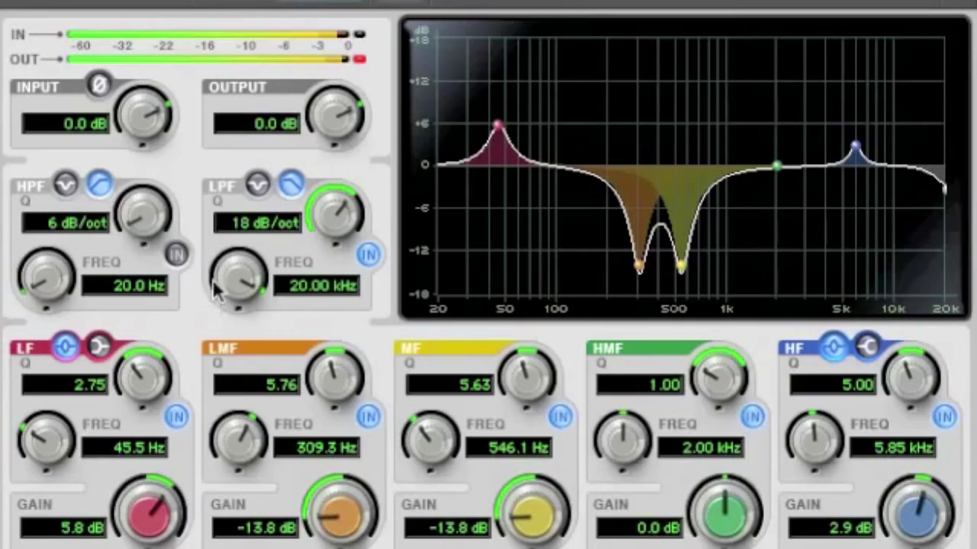
pyautogui.moveTo(233, 277); pyautogui.dragTo(218, 315)
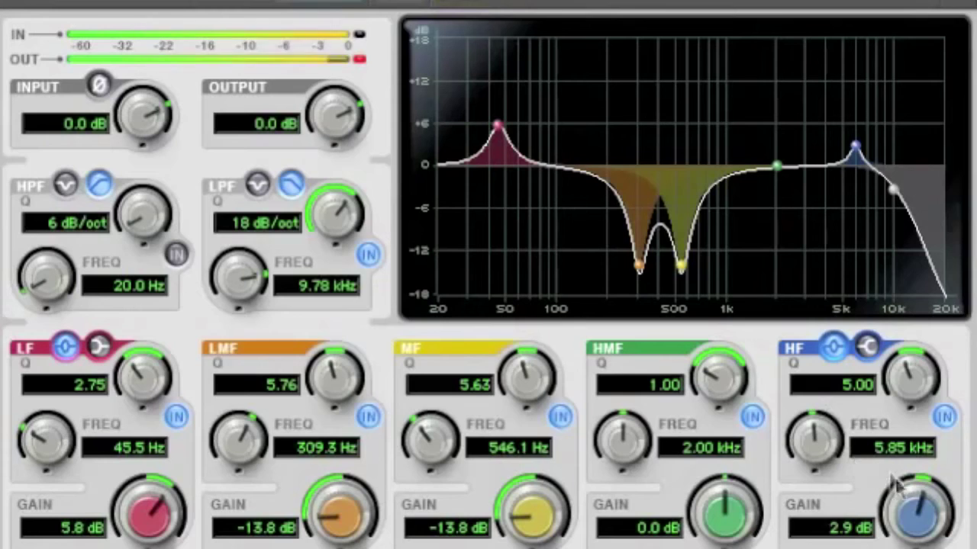
pyautogui.moveTo(904, 494); pyautogui.dragTo(911, 506)
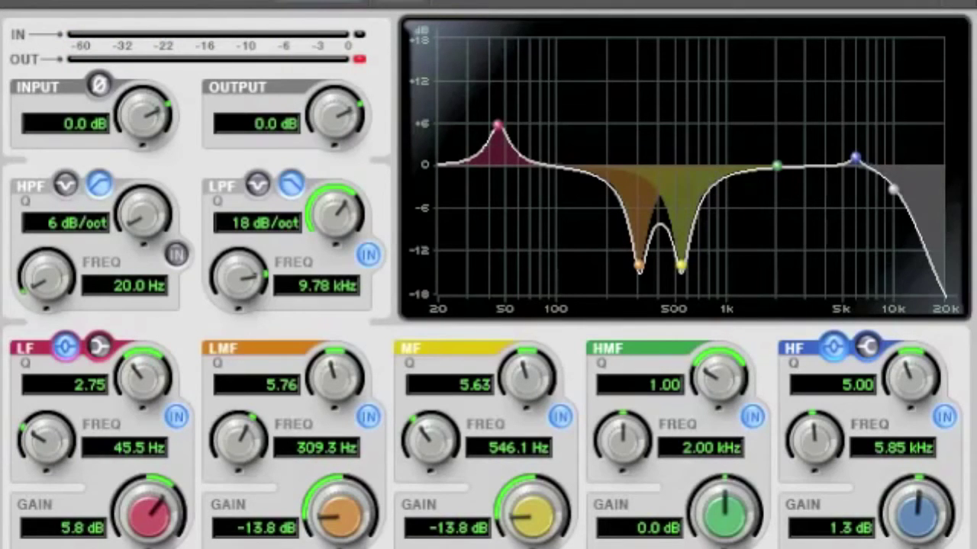
# Step: Switch to monet, play the bottle clip to review its motion, and return to the first frame
pyautogui.press('super+Tab')
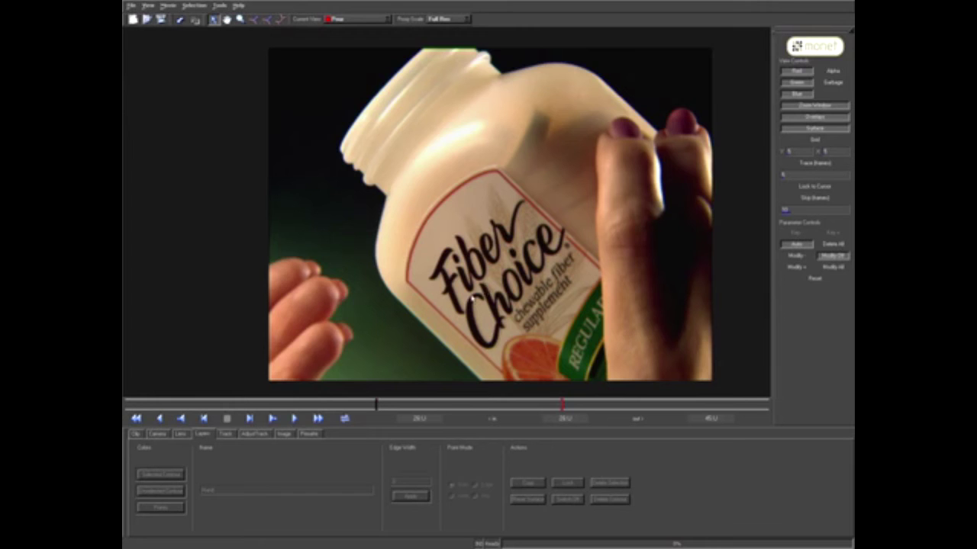
pyautogui.click(296, 419)
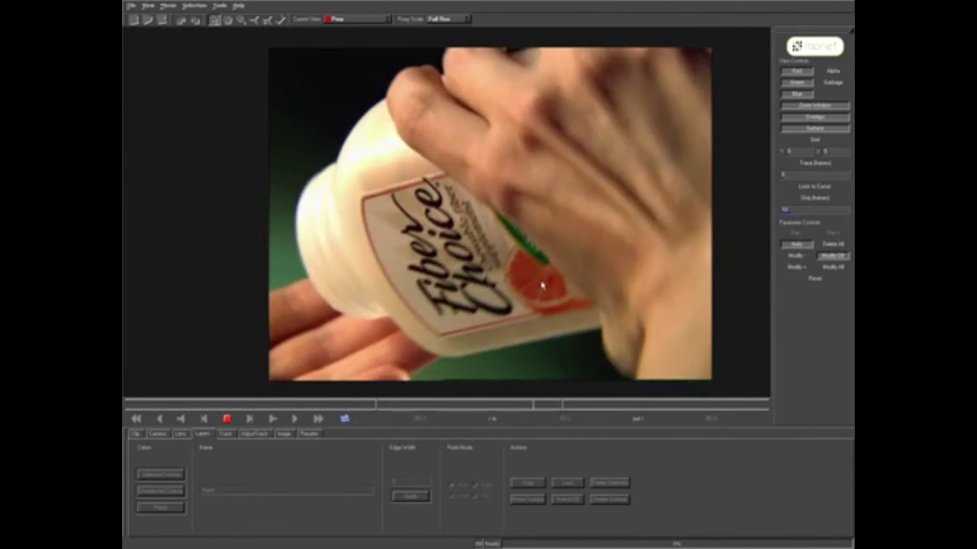
pyautogui.click(226, 419)
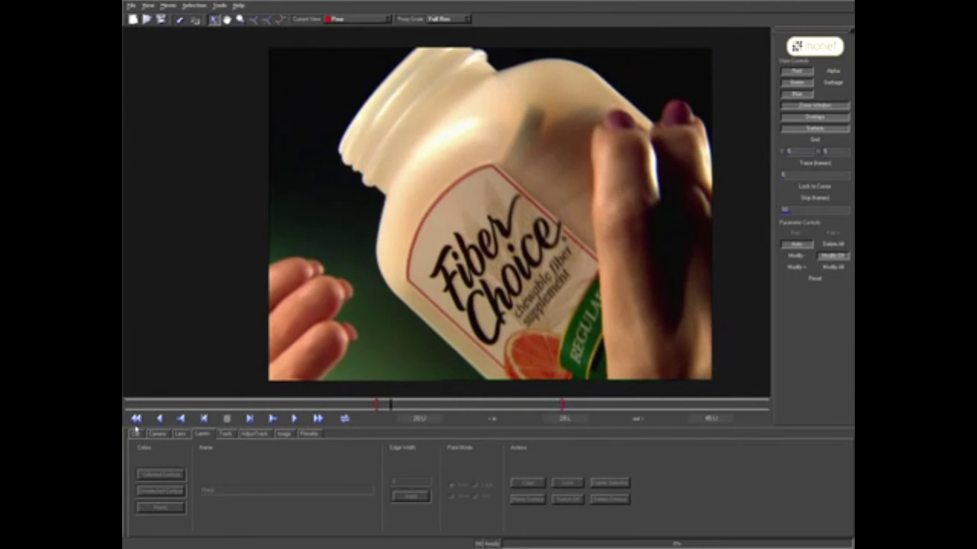
pyautogui.click(136, 421)
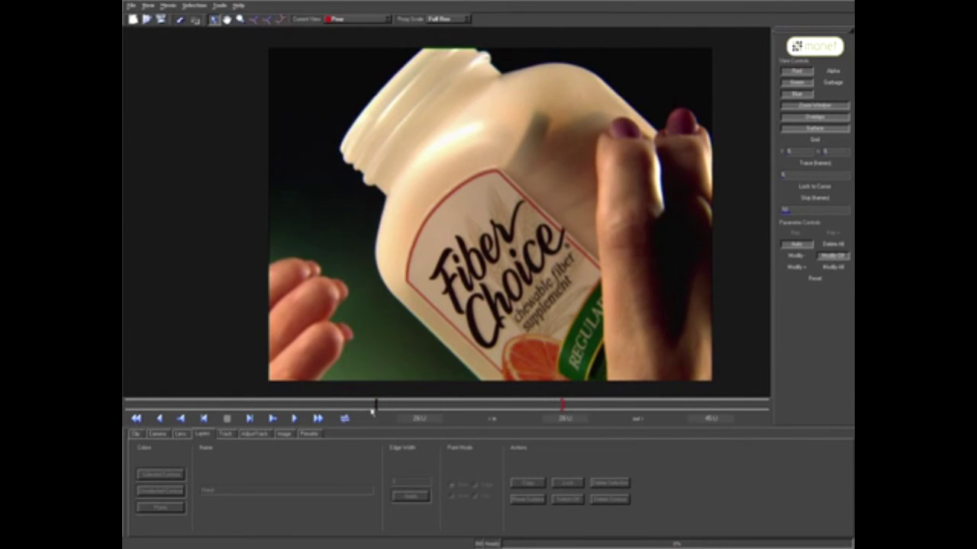
# Step: Go to frame 37, outline the bottle's label with a spline extending past the frame edge, and name the layer Label
pyautogui.moveTo(376, 405)
pyautogui.mouseDown()
pyautogui.moveTo(489, 404)
pyautogui.moveTo(478, 404)
pyautogui.mouseUp()
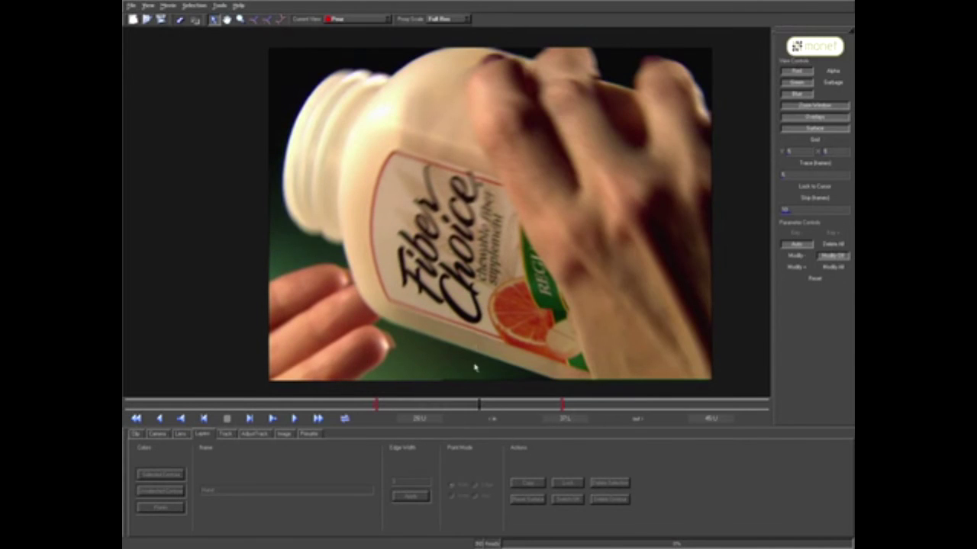
pyautogui.press('z')
pyautogui.moveTo(497, 210); pyautogui.dragTo(479, 282)
pyautogui.click(254, 22)
pyautogui.click(411, 154)
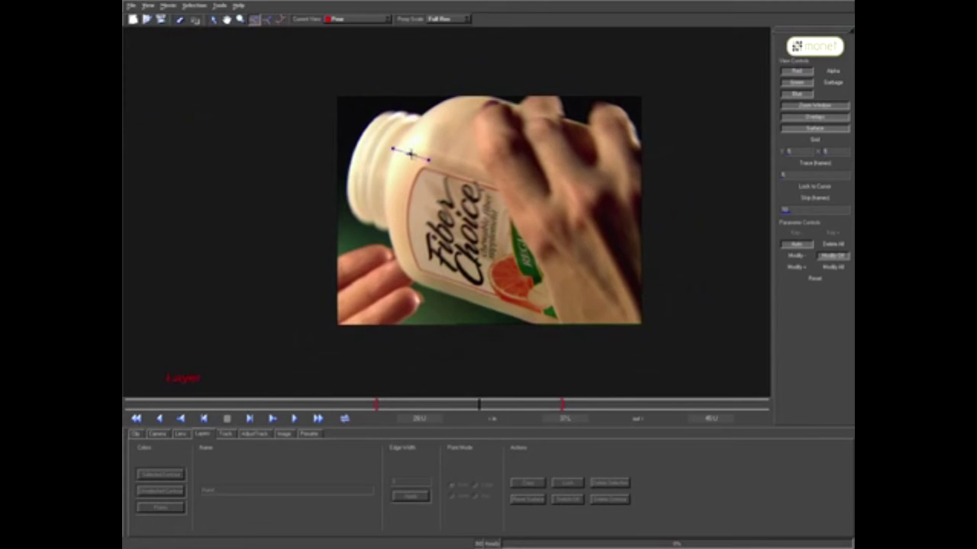
pyautogui.click(658, 349)
pyautogui.click(409, 273)
pyautogui.click(396, 214)
pyautogui.rightClick(396, 214)
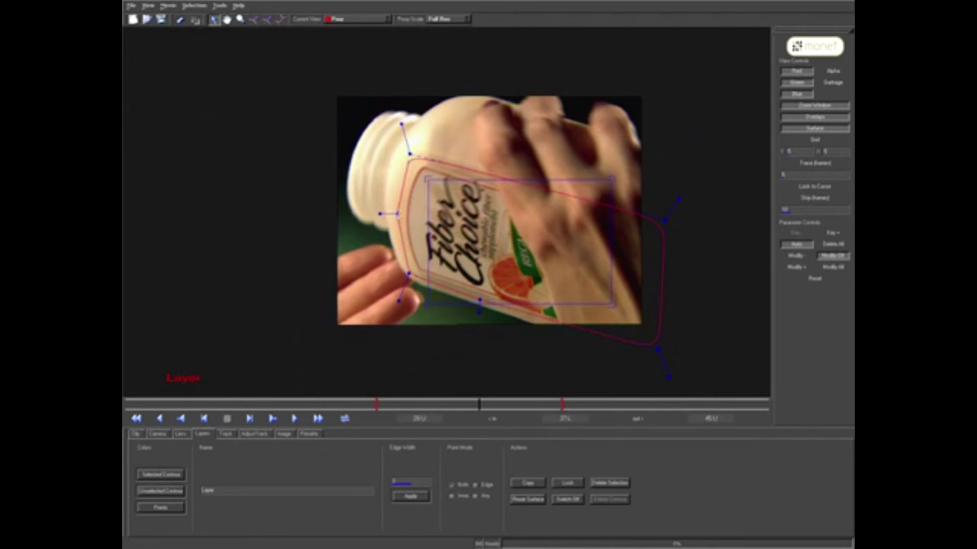
pyautogui.doubleClick(233, 487)
pyautogui.press('BackSpace')
# Step: Draw a second spline around the hand covering the label, extending beyond the image, and name the layer Hand
pyautogui.click(254, 19)
pyautogui.moveTo(475, 158)
pyautogui.mouseDown()
pyautogui.moveTo(556, 323)
pyautogui.moveTo(623, 381)
pyautogui.mouseUp()
pyautogui.click(660, 385)
pyautogui.click(706, 353)
pyautogui.click(707, 285)
pyautogui.click(664, 188)
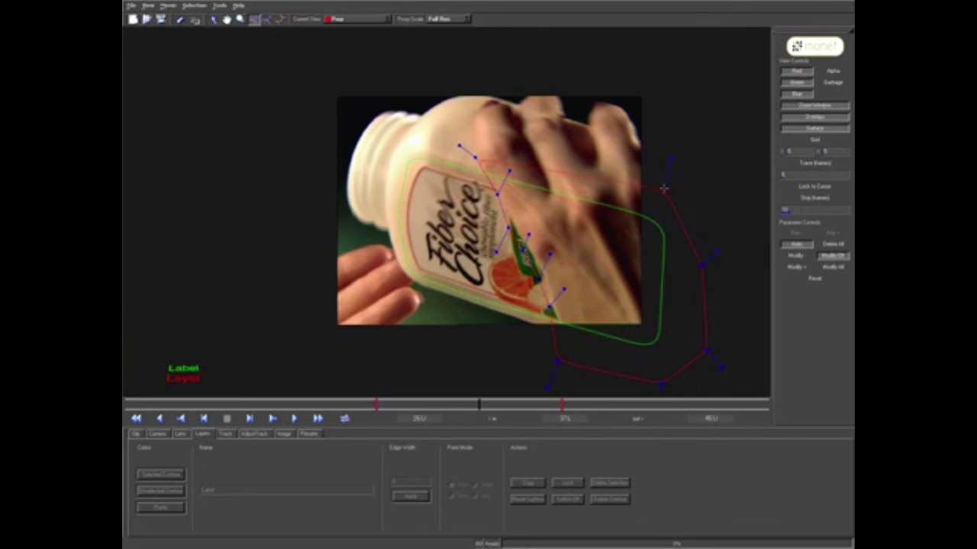
pyautogui.click(549, 156)
pyautogui.click(557, 157)
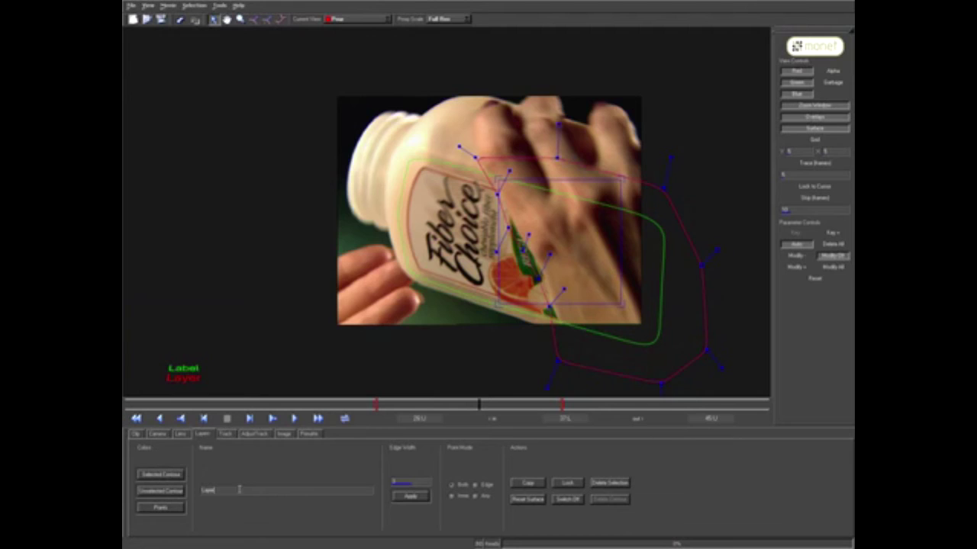
pyautogui.write('R')
# Step: Adjust the minimum pixels used and the maximum angle for the Label layer, and track it backwards and forwards from frame 37
pyautogui.click(225, 434)
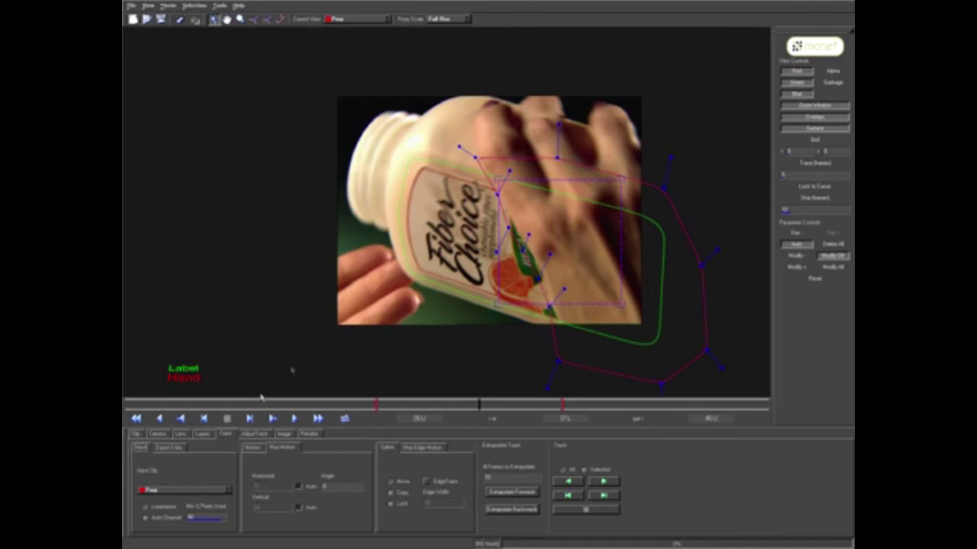
pyautogui.click(433, 292)
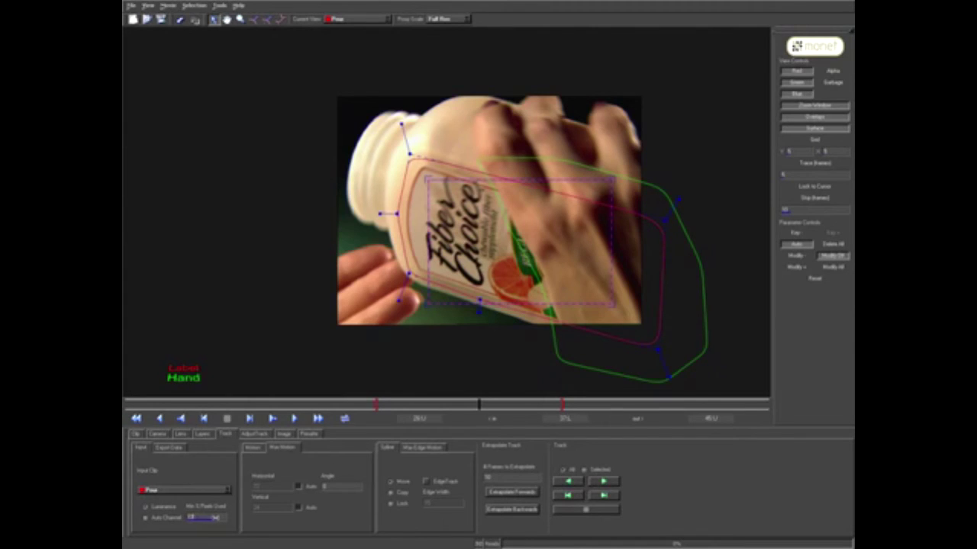
pyautogui.moveTo(220, 520); pyautogui.dragTo(218, 520)
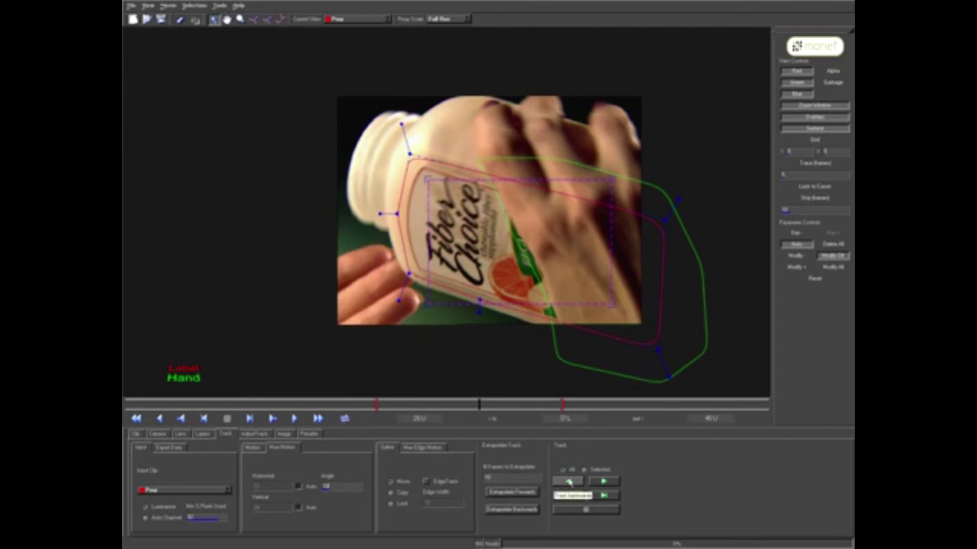
pyautogui.click(568, 483)
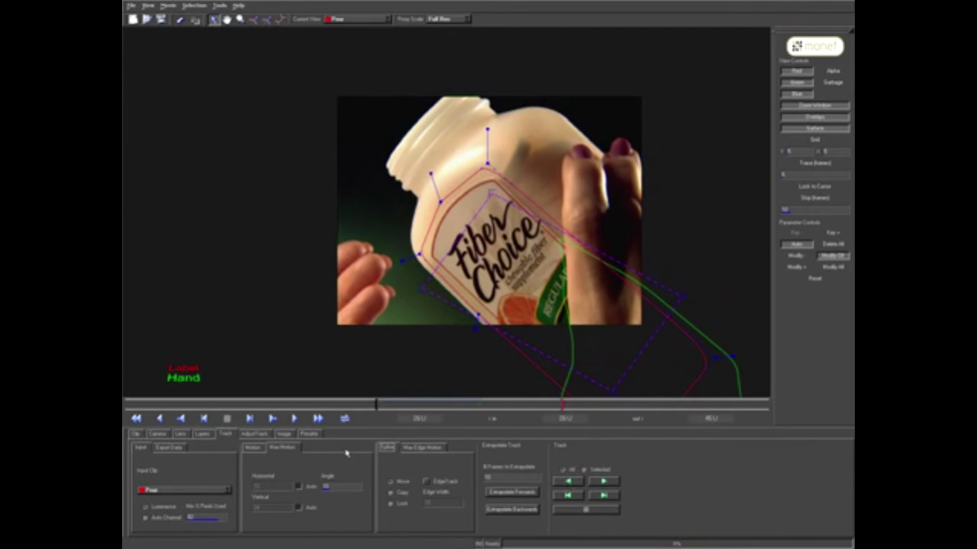
pyautogui.click(272, 419)
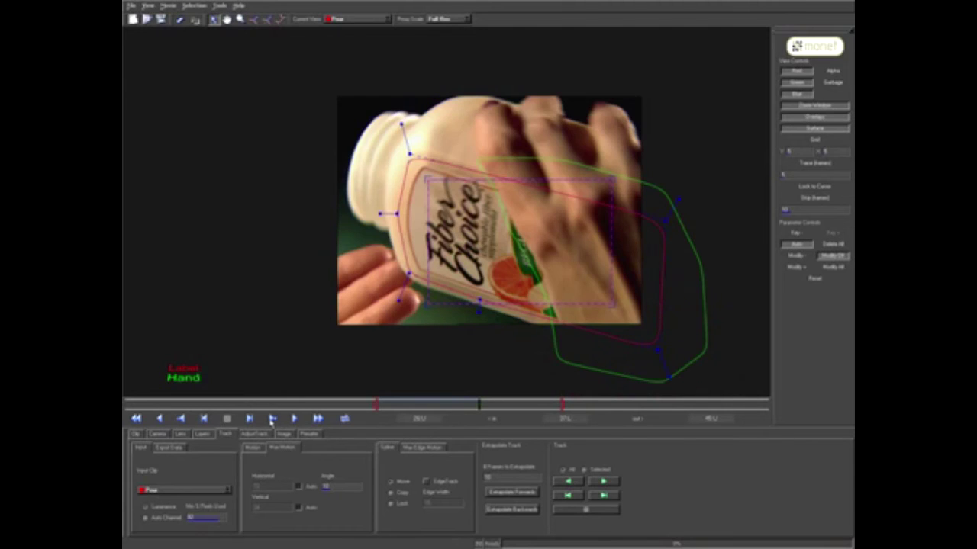
pyautogui.click(602, 482)
# Step: Move the four track adjustment reference points to the corners of the bottle's label, including the hidden right side
pyautogui.click(254, 434)
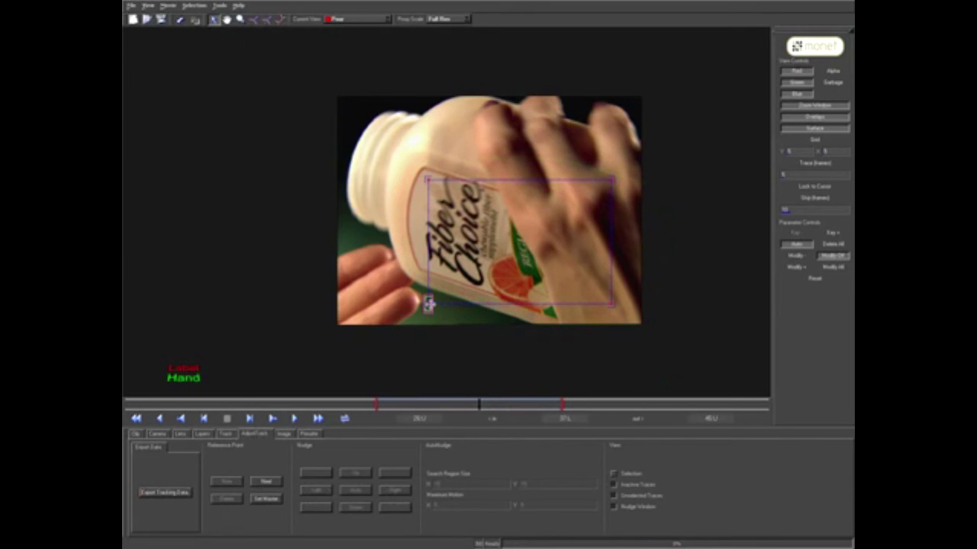
pyautogui.moveTo(428, 303); pyautogui.dragTo(396, 273)
pyautogui.moveTo(428, 180); pyautogui.dragTo(410, 158)
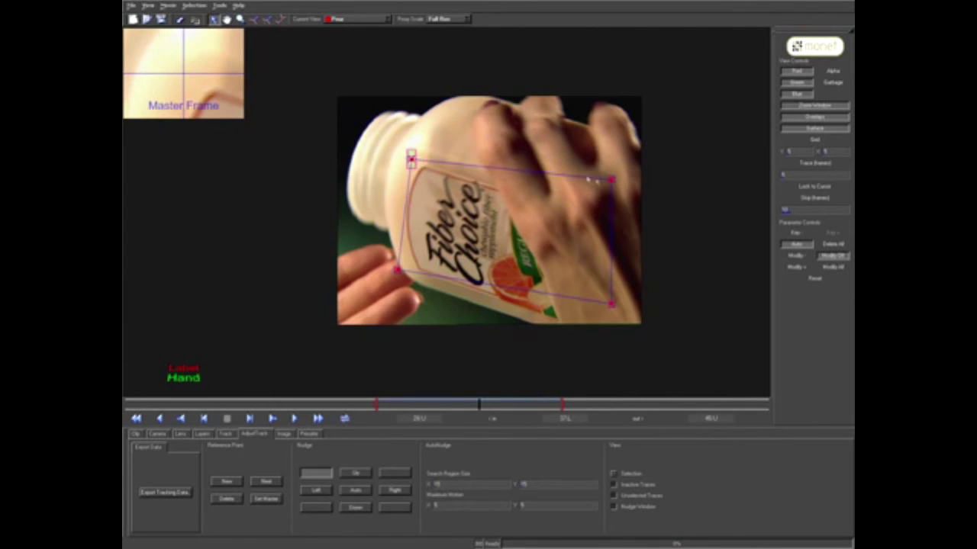
pyautogui.moveTo(609, 178); pyautogui.dragTo(629, 225)
pyautogui.moveTo(611, 303); pyautogui.dragTo(605, 337)
# Step: Fine-tune the corner points against the surface grid so its perspective matches the label, and hide the grid
pyautogui.click(787, 144)
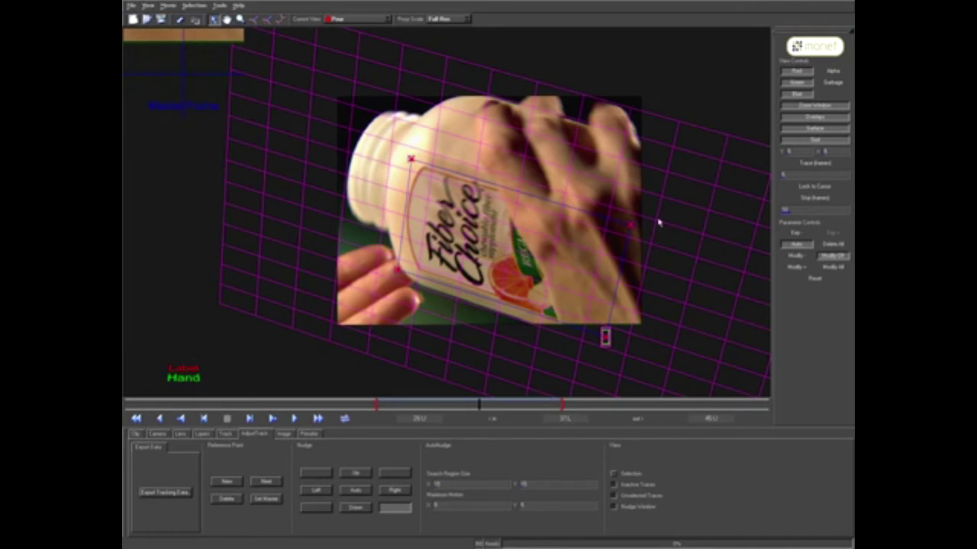
pyautogui.moveTo(394, 268); pyautogui.dragTo(389, 263)
pyautogui.moveTo(603, 334); pyautogui.dragTo(602, 336)
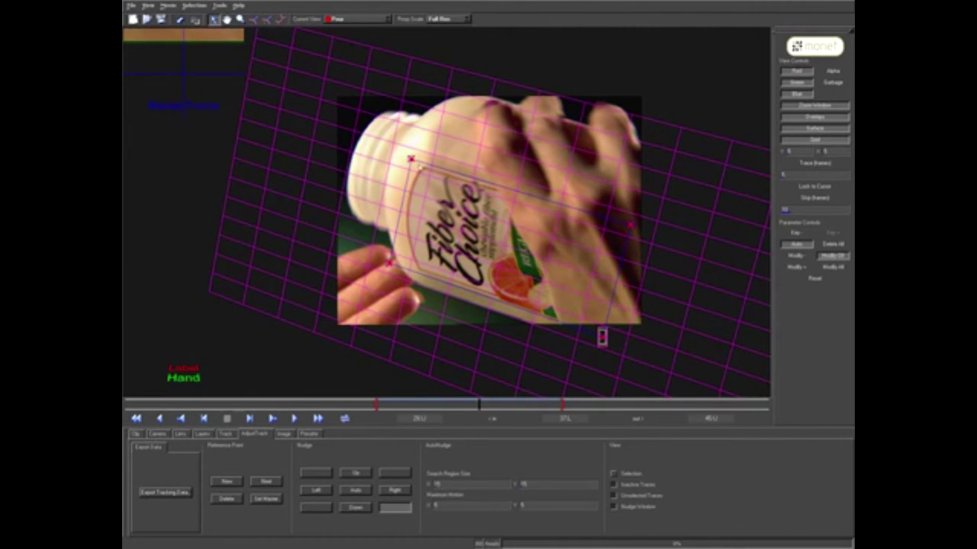
pyautogui.moveTo(410, 156); pyautogui.dragTo(404, 157)
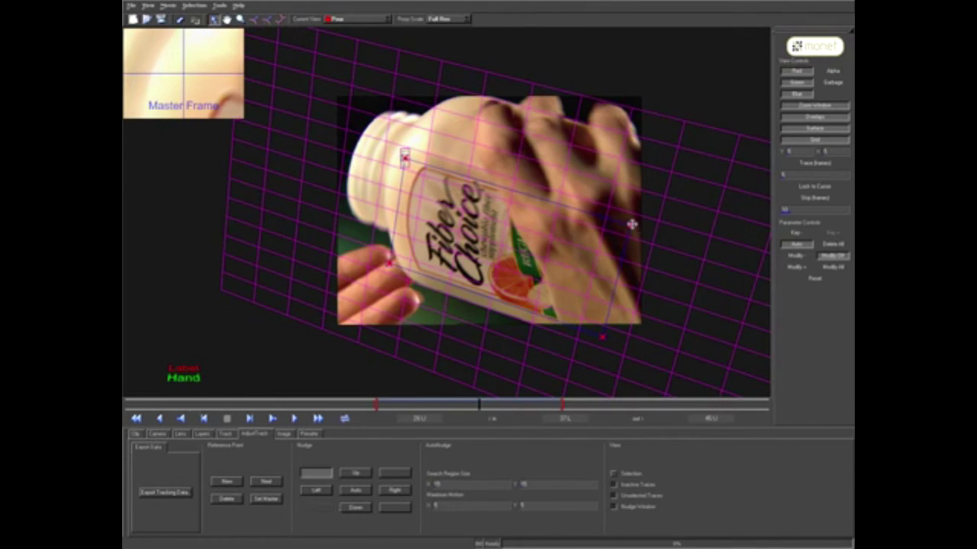
pyautogui.moveTo(631, 223); pyautogui.dragTo(630, 224)
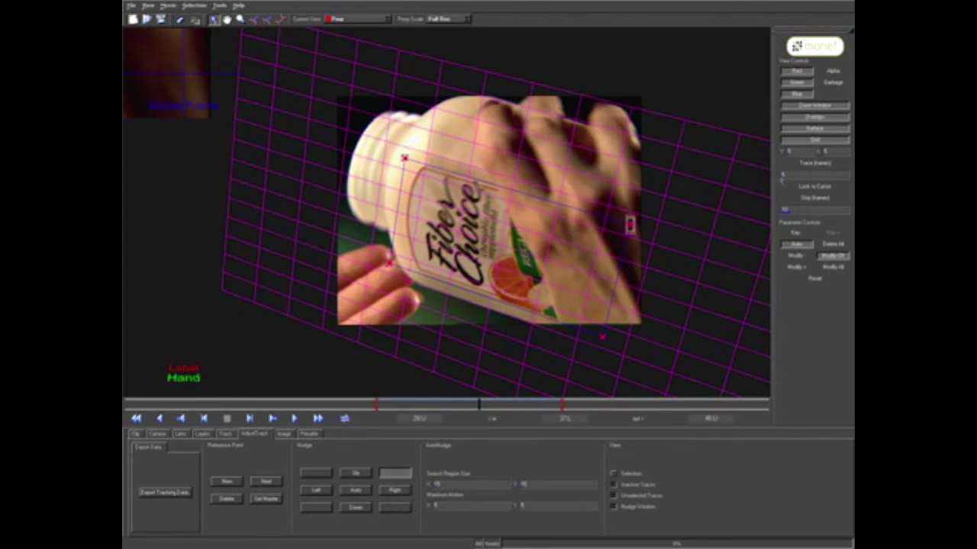
pyautogui.click(783, 141)
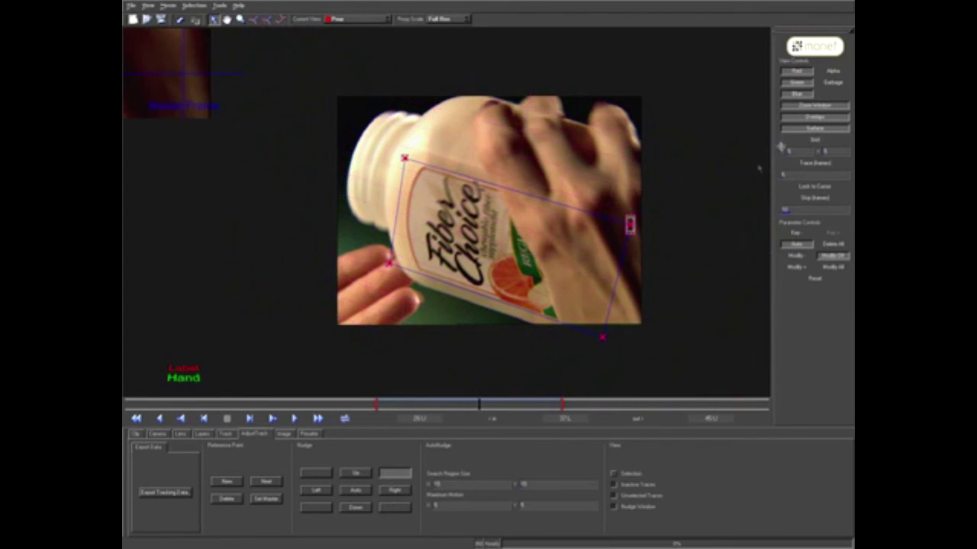
# Step: Add substitute reference points for both right corners on visible label details beside the small text and below the orange, and select the lower-left point
pyautogui.click(227, 481)
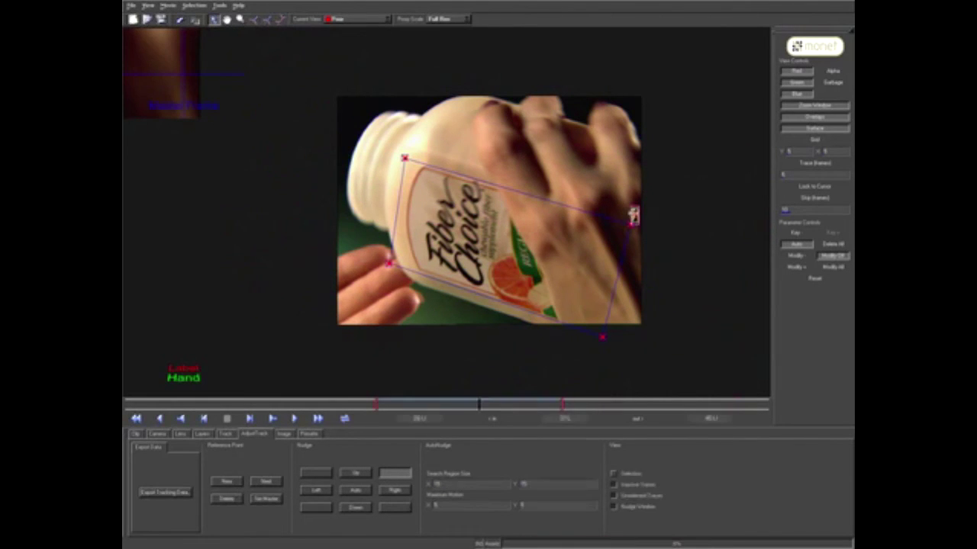
pyautogui.moveTo(557, 218); pyautogui.dragTo(497, 214)
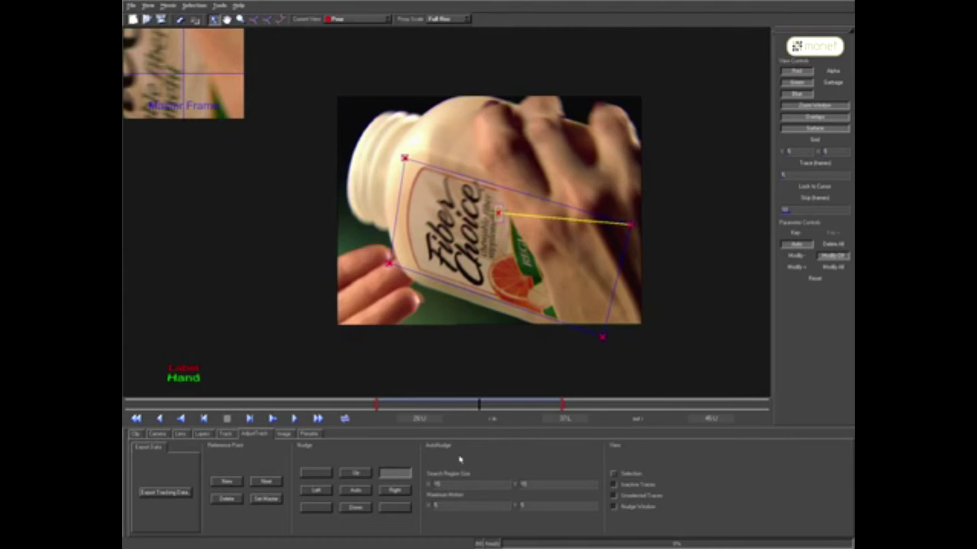
pyautogui.click(394, 507)
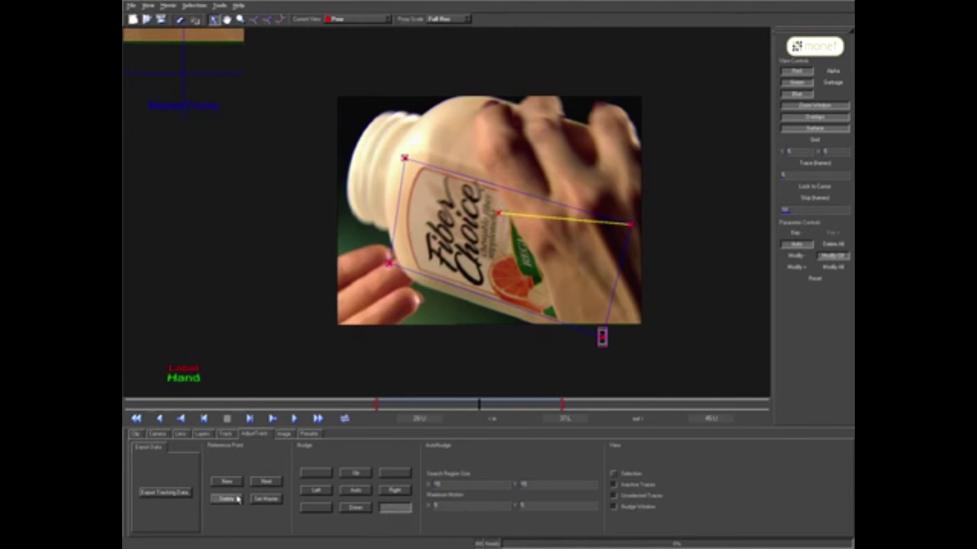
pyautogui.press('Up')
pyautogui.press('Right')
pyautogui.moveTo(605, 330)
pyautogui.mouseDown()
pyautogui.moveTo(515, 284)
pyautogui.moveTo(527, 298)
pyautogui.mouseUp()
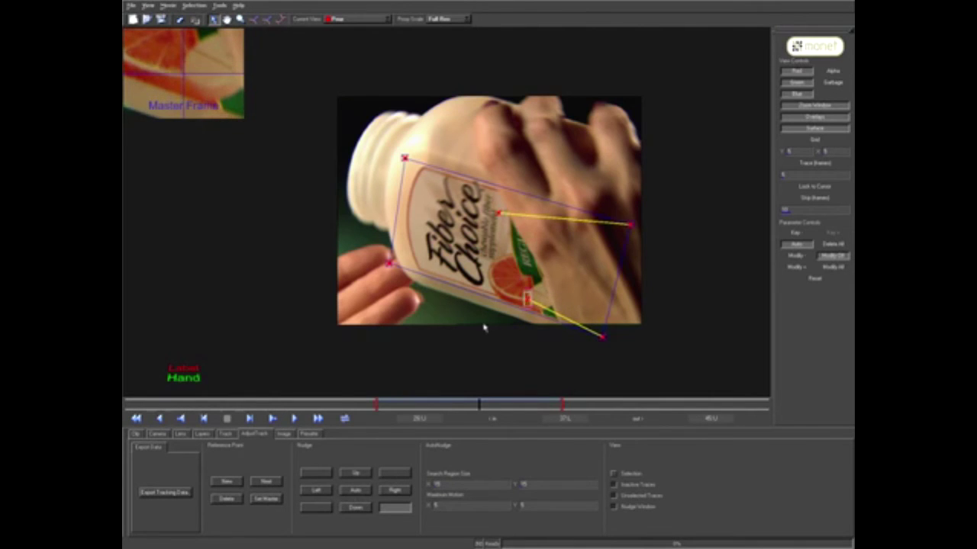
pyautogui.click(327, 509)
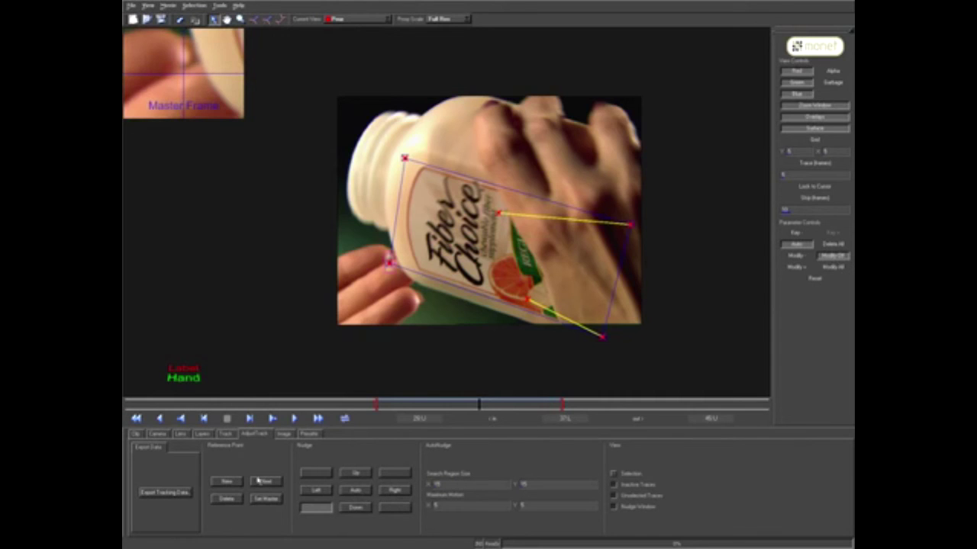
# Step: Add substitute reference points for both left corners, on the F of the Fiber lettering and on the label's upper border line
pyautogui.click(226, 481)
pyautogui.moveTo(392, 254)
pyautogui.mouseDown()
pyautogui.moveTo(389, 263)
pyautogui.moveTo(427, 257)
pyautogui.mouseUp()
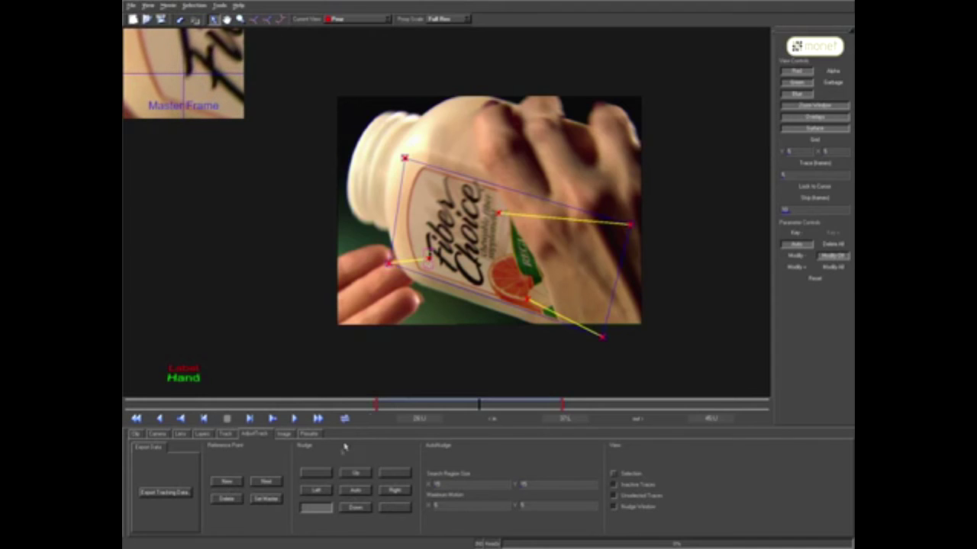
pyautogui.click(313, 474)
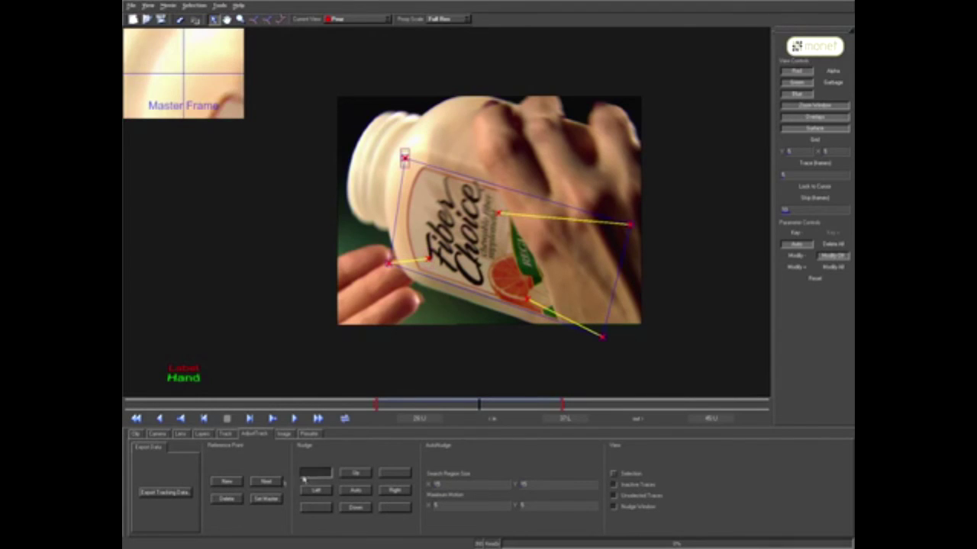
pyautogui.click(227, 482)
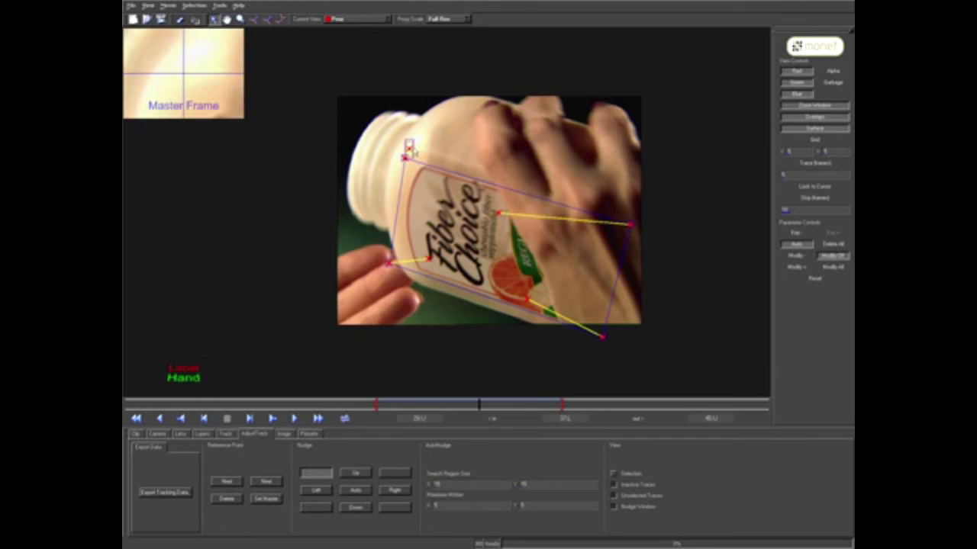
pyautogui.moveTo(409, 145)
pyautogui.mouseDown()
pyautogui.moveTo(438, 199)
pyautogui.moveTo(447, 177)
pyautogui.mouseUp()
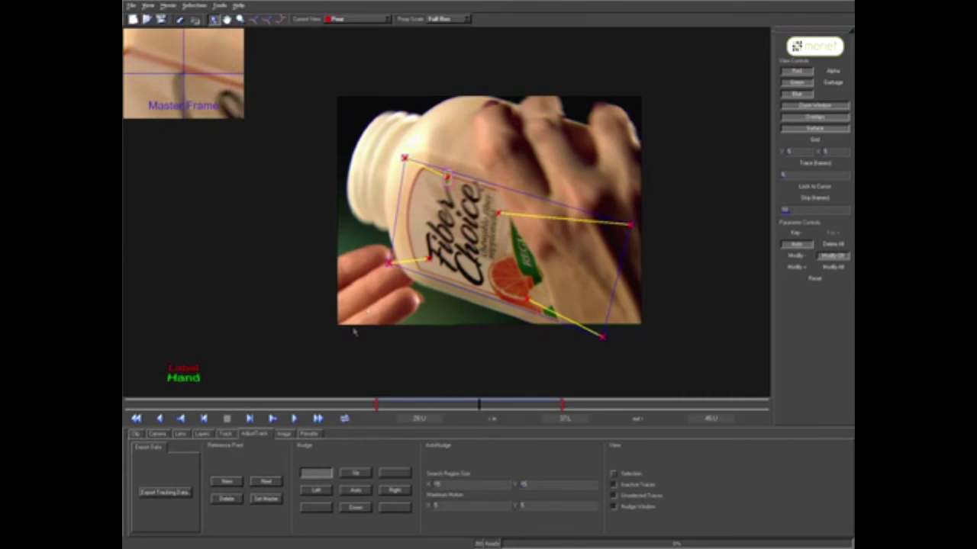
# Step: Play back the clip to check how the upper-left and lower-right reference points follow the label
pyautogui.click(293, 419)
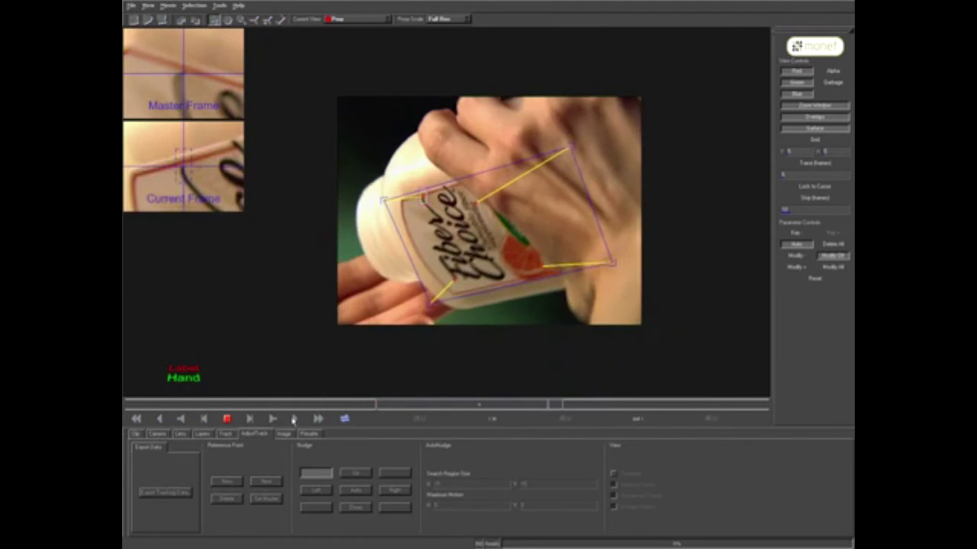
pyautogui.click(227, 419)
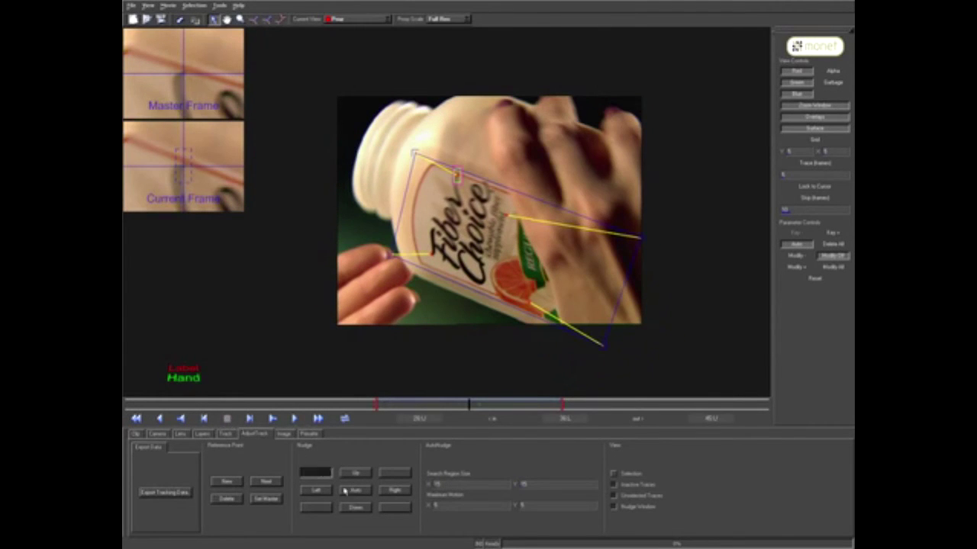
pyautogui.click(385, 510)
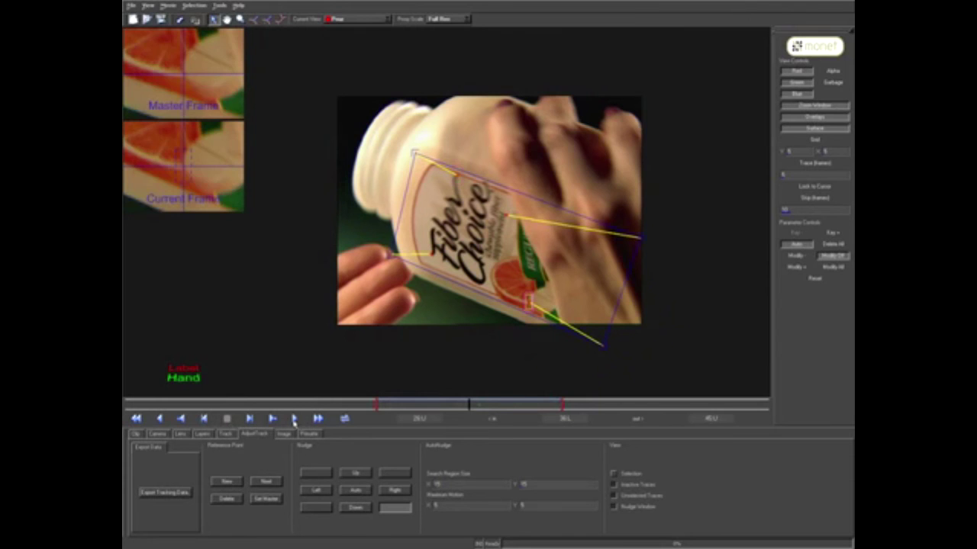
pyautogui.click(294, 419)
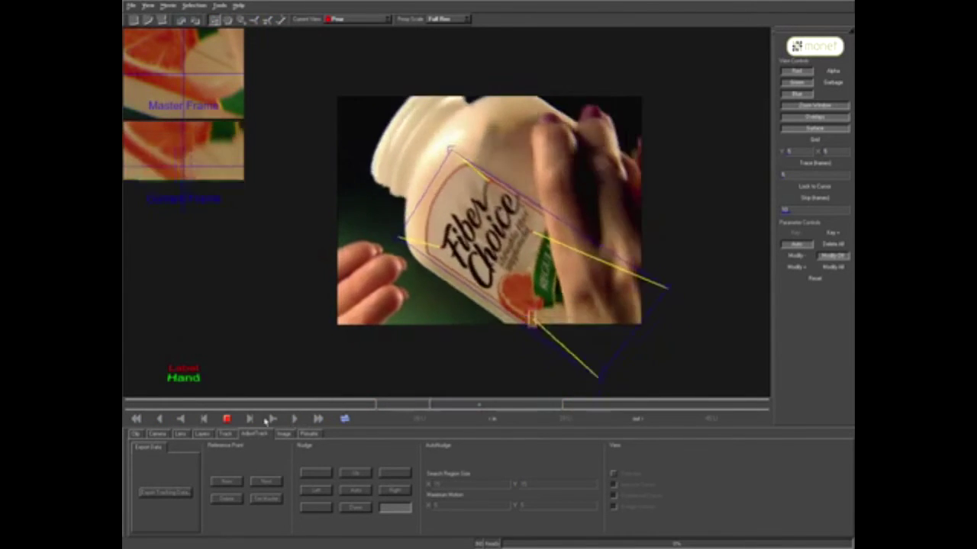
pyautogui.click(227, 419)
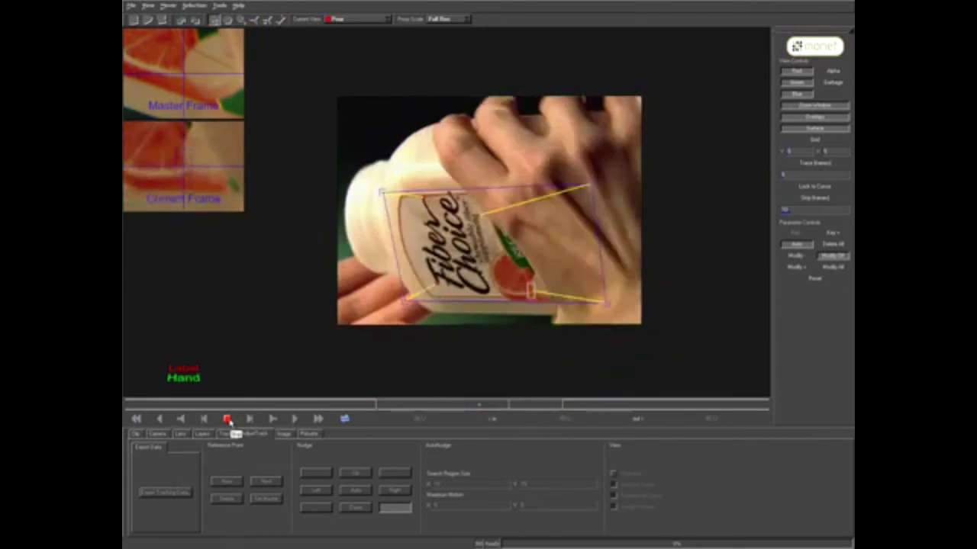
pyautogui.click(227, 420)
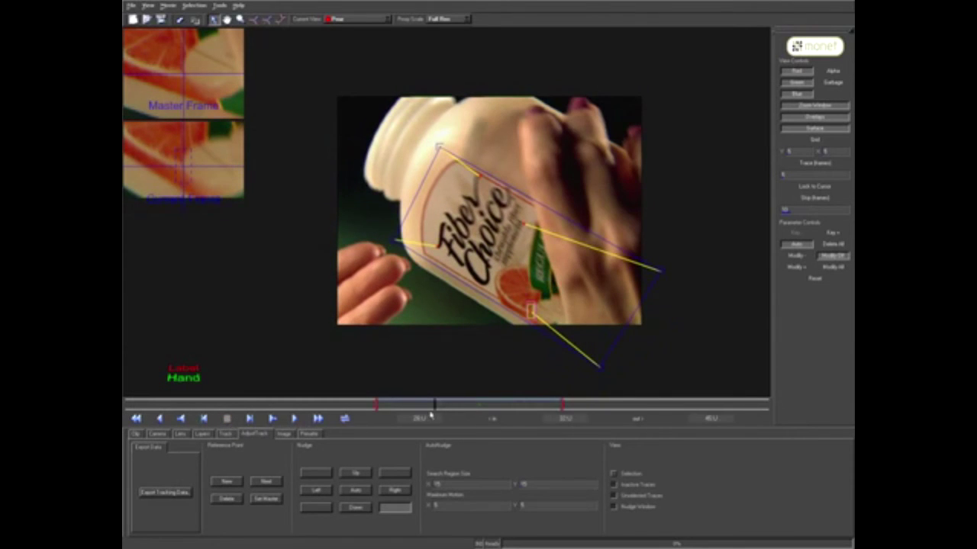
# Step: Go to frame 41 and auto-nudge the lower-right, upper-right, lower-left and upper-left reference points to match the master frame
pyautogui.moveTo(435, 405); pyautogui.dragTo(524, 405)
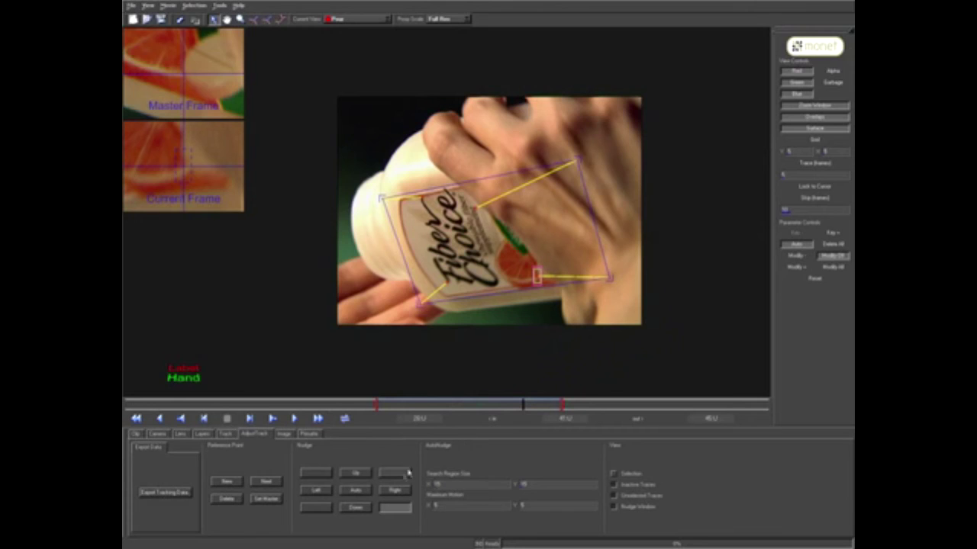
pyautogui.click(357, 493)
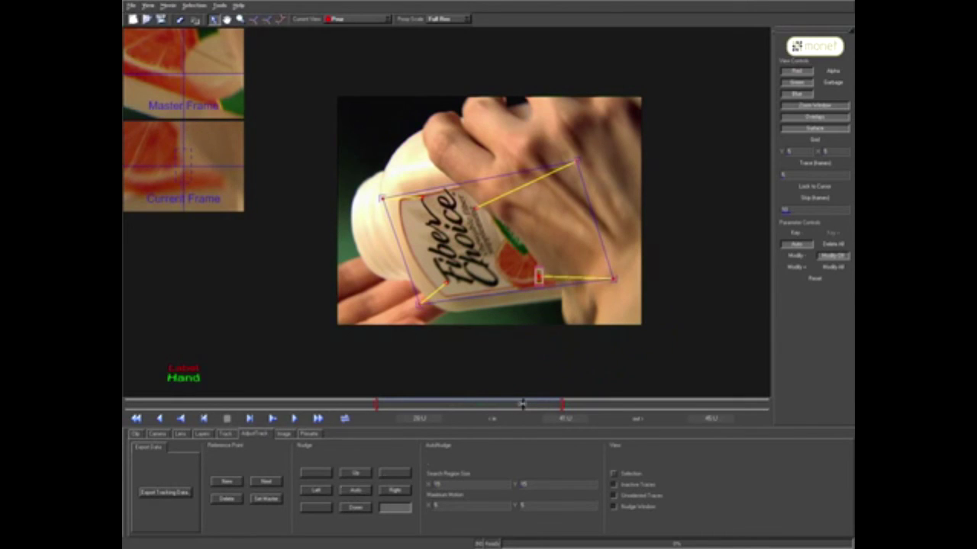
pyautogui.click(396, 474)
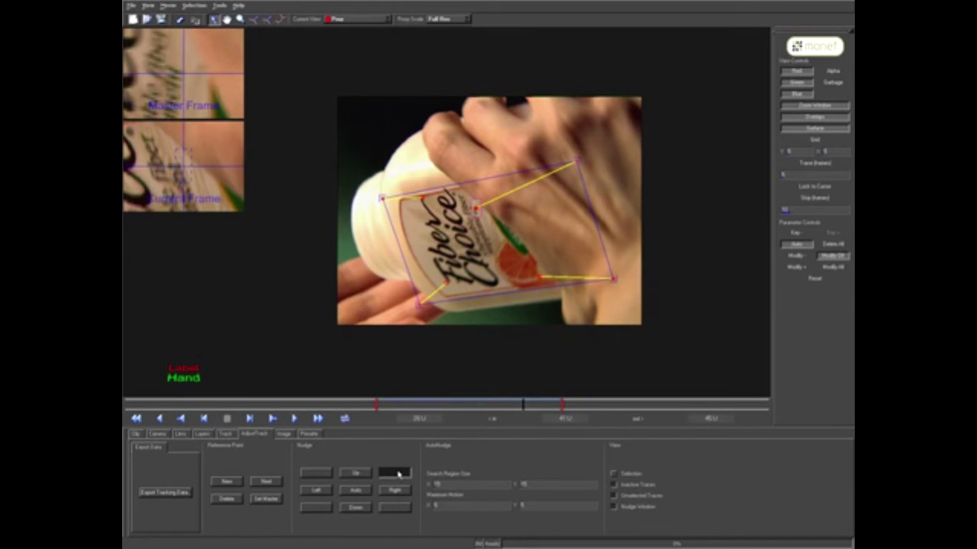
pyautogui.click(356, 505)
pyautogui.click(319, 508)
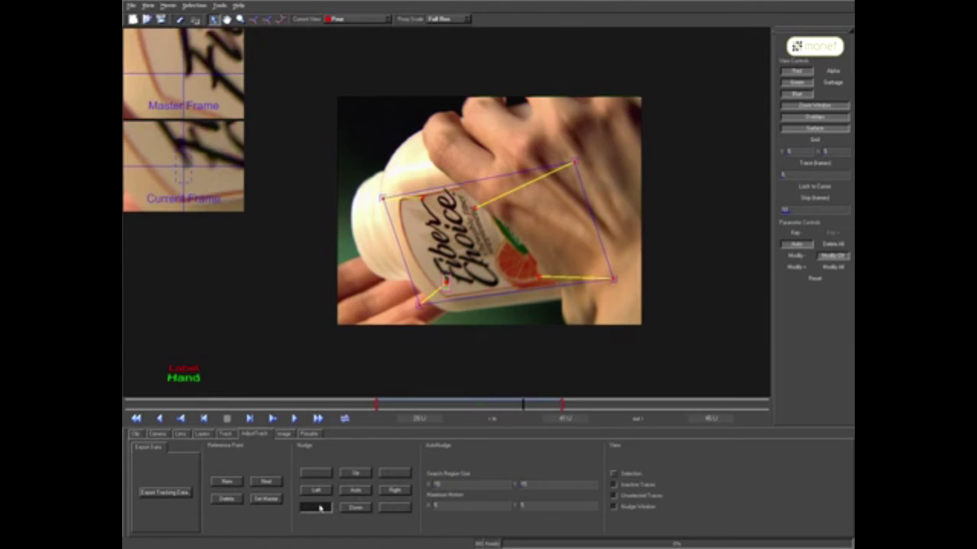
pyautogui.click(356, 492)
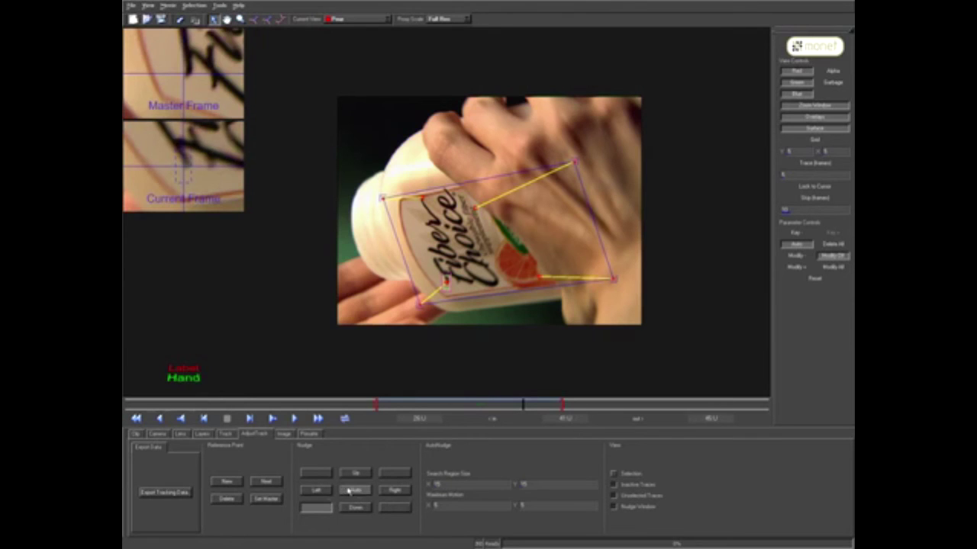
pyautogui.click(324, 477)
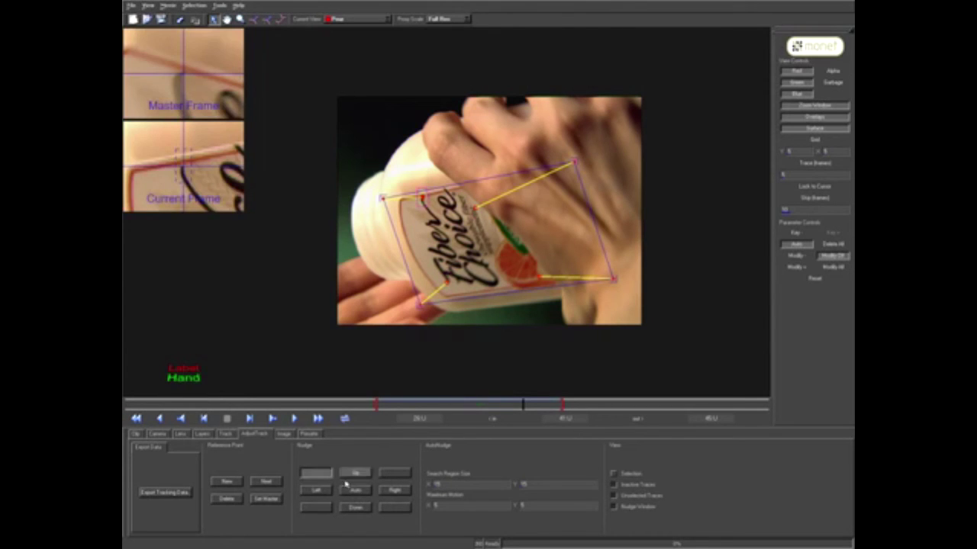
pyautogui.click(354, 491)
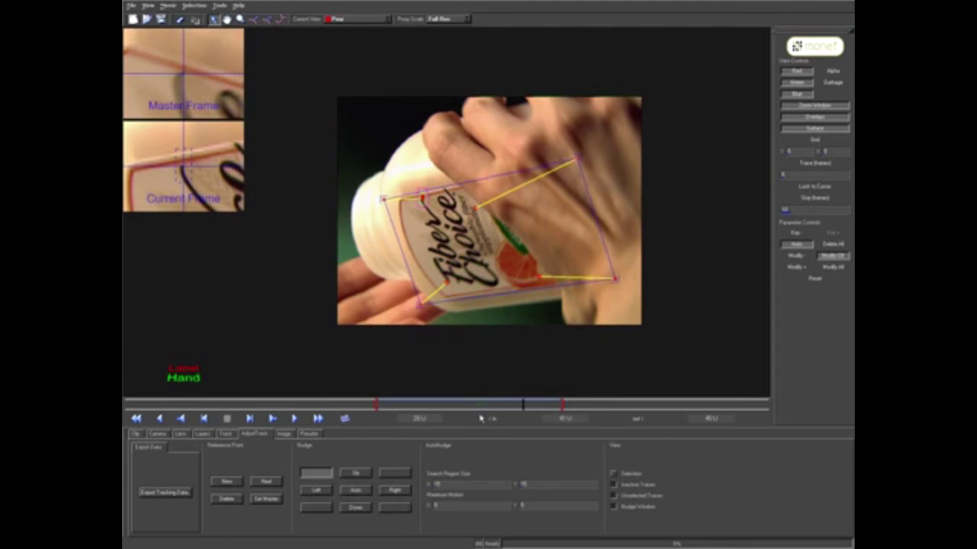
# Step: Compare the upper-right, lower-right and lower-left reference points with the master at frame 31, and return to frame 37
pyautogui.moveTo(523, 406); pyautogui.dragTo(419, 407)
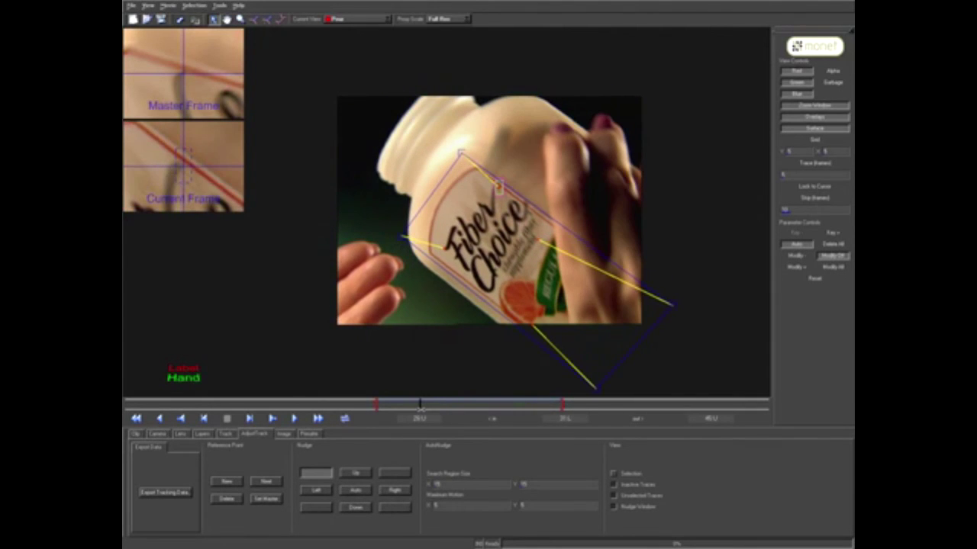
pyautogui.click(386, 472)
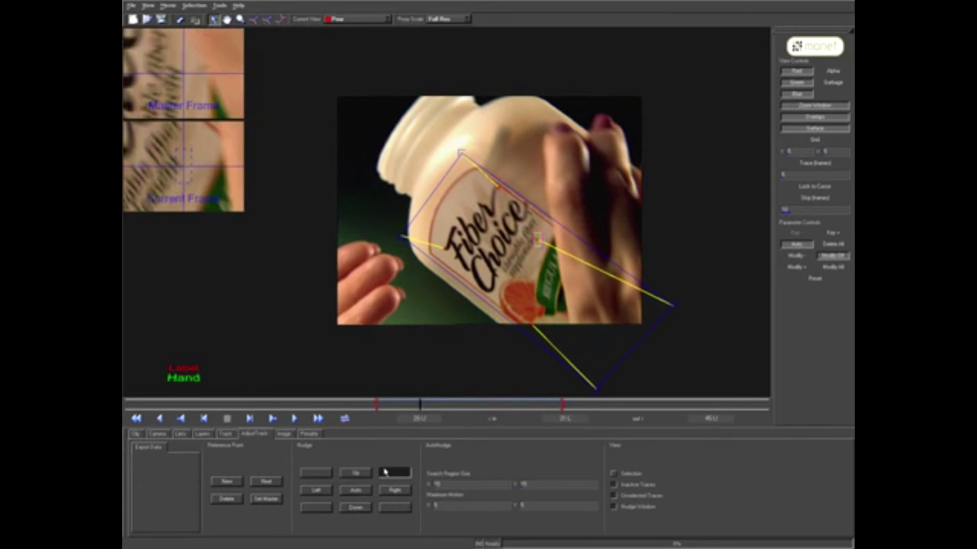
pyautogui.click(389, 508)
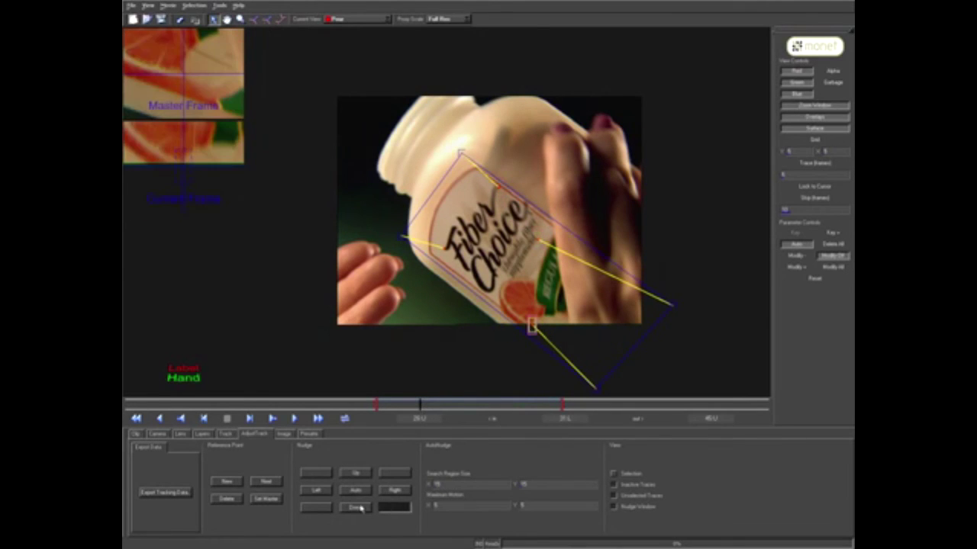
pyautogui.click(311, 509)
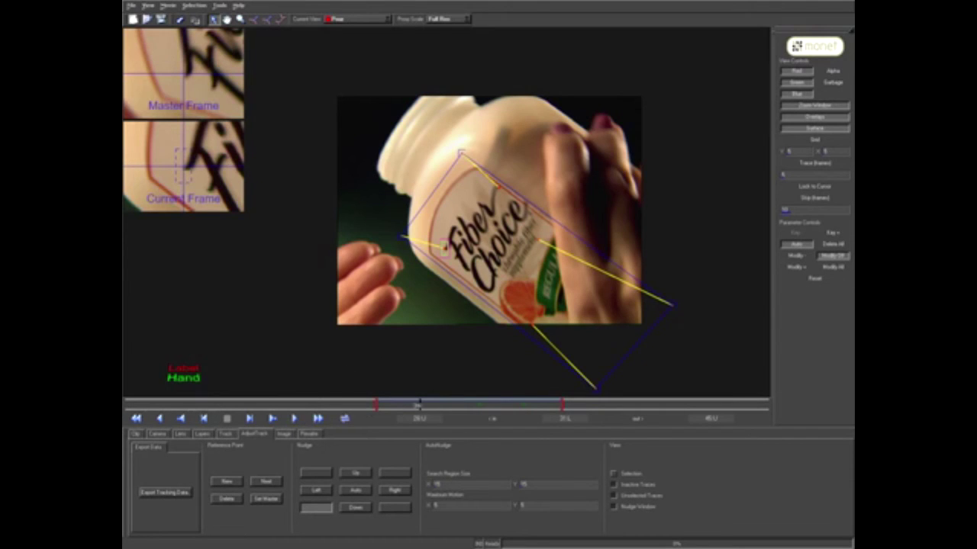
pyautogui.moveTo(418, 405); pyautogui.dragTo(479, 410)
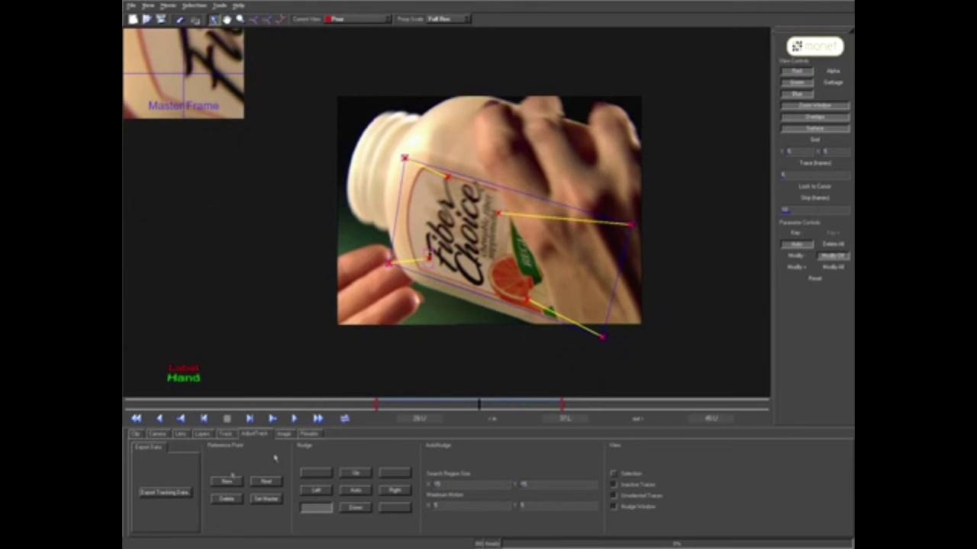
# Step: Select the Hand layer's contour points along the edge overlapping the label, and apply an edge width to them
pyautogui.click(206, 435)
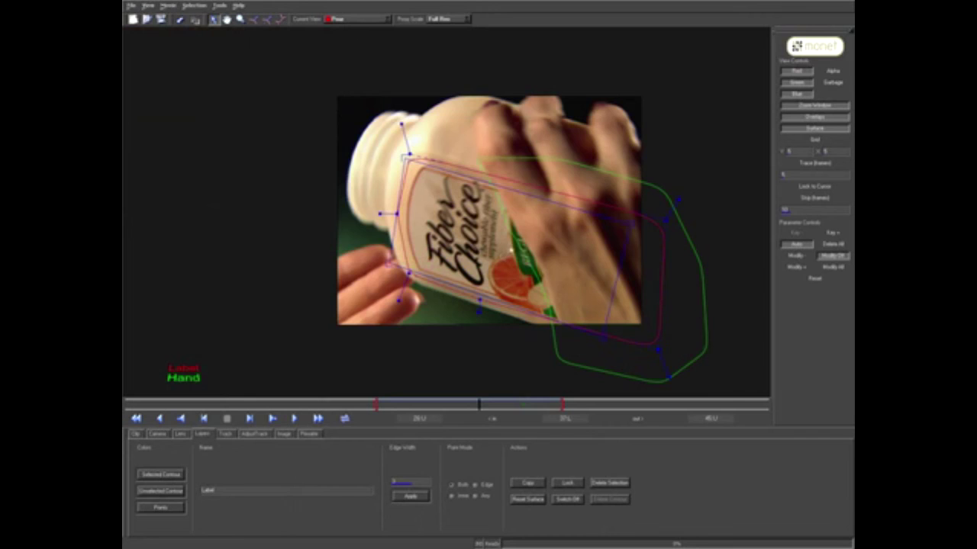
pyautogui.click(512, 245)
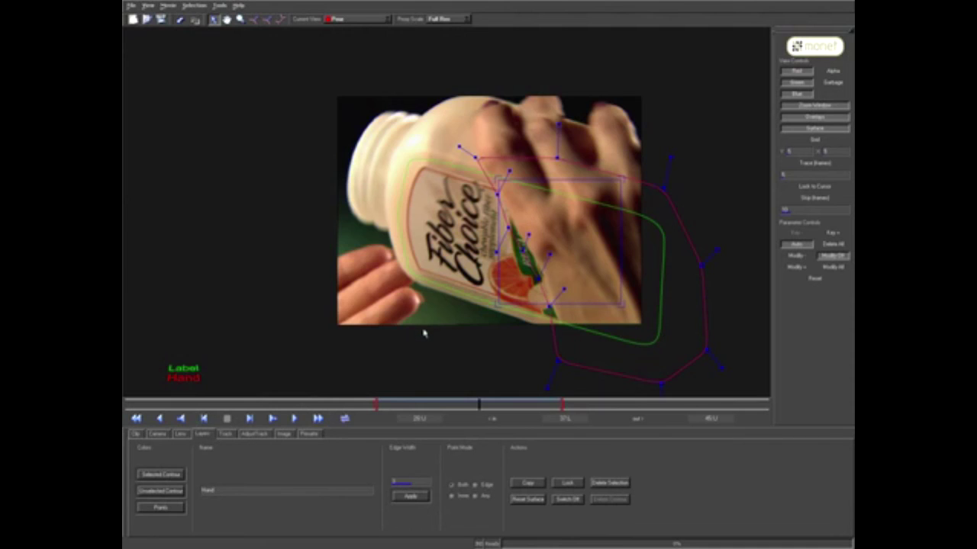
pyautogui.moveTo(477, 379); pyautogui.dragTo(595, 174)
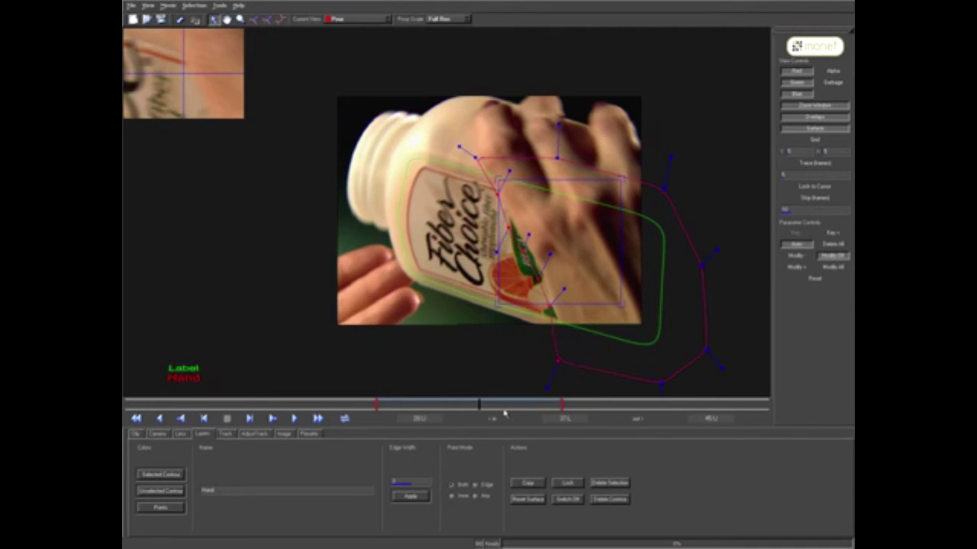
pyautogui.click(406, 498)
pyautogui.click(405, 498)
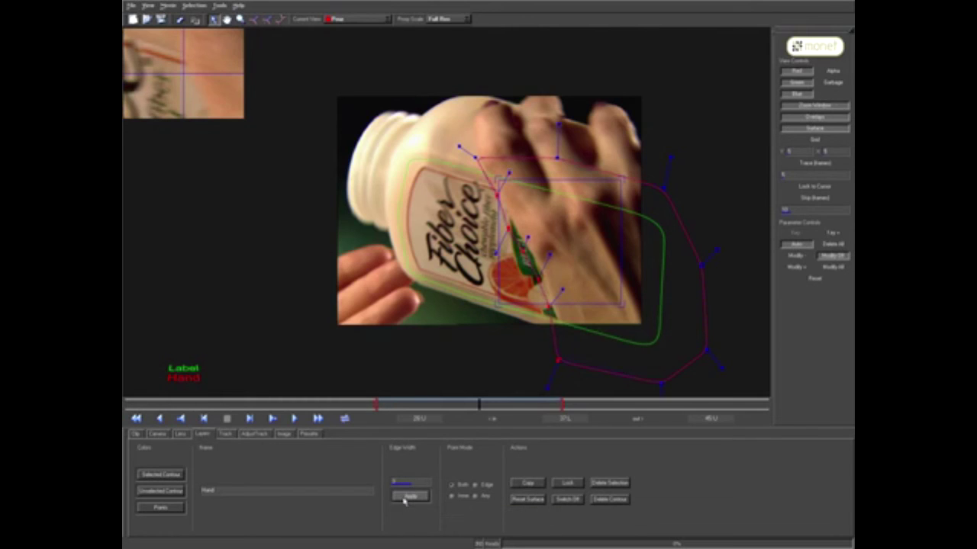
pyautogui.click(405, 499)
pyautogui.doubleClick(410, 483)
pyautogui.click(412, 497)
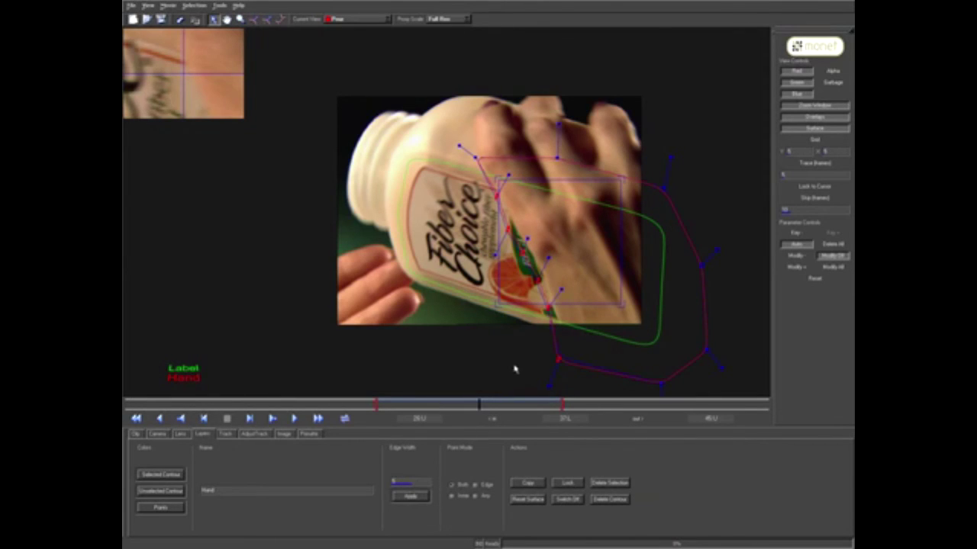
# Step: Hide the surface and move the Hand contour points onto the hand's edge, from the image's lower border up past the green band
pyautogui.moveTo(503, 354); pyautogui.dragTo(399, 336)
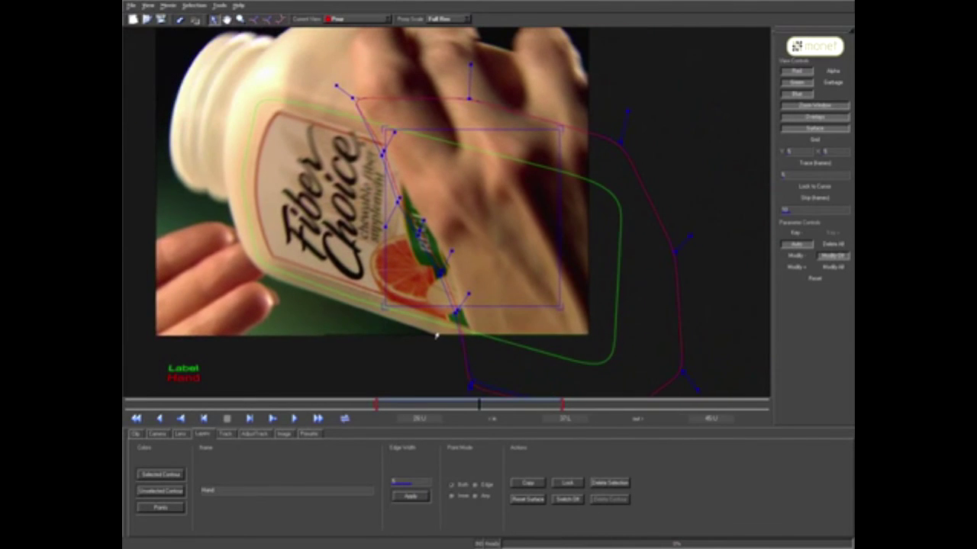
pyautogui.moveTo(458, 310); pyautogui.dragTo(459, 317)
pyautogui.click(789, 129)
pyautogui.moveTo(456, 313); pyautogui.dragTo(473, 333)
pyautogui.moveTo(441, 272); pyautogui.dragTo(453, 271)
pyautogui.moveTo(421, 228); pyautogui.dragTo(406, 181)
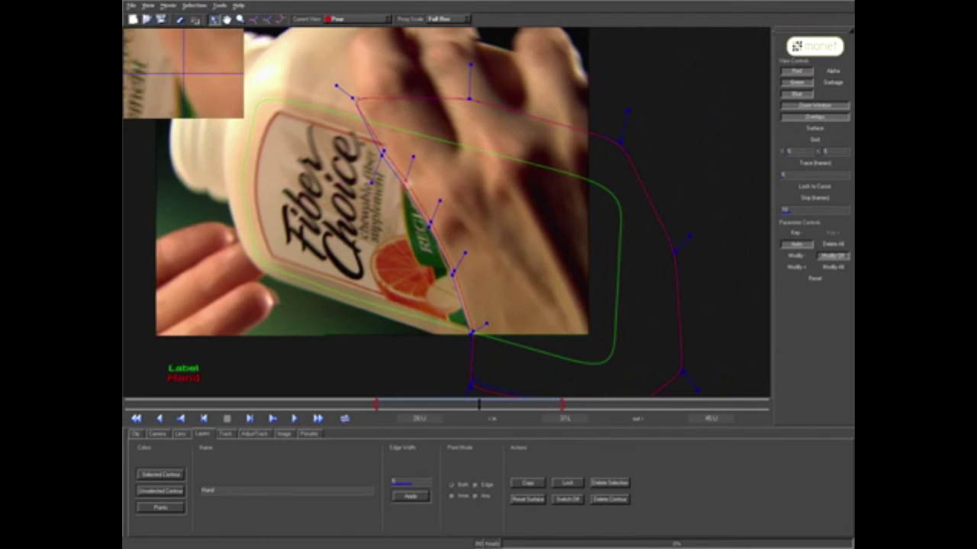
# Step: Fine-tune the Hand contour's inner-edge points beside the green band, at its upper-left corner and below the image
pyautogui.moveTo(430, 223); pyautogui.dragTo(424, 217)
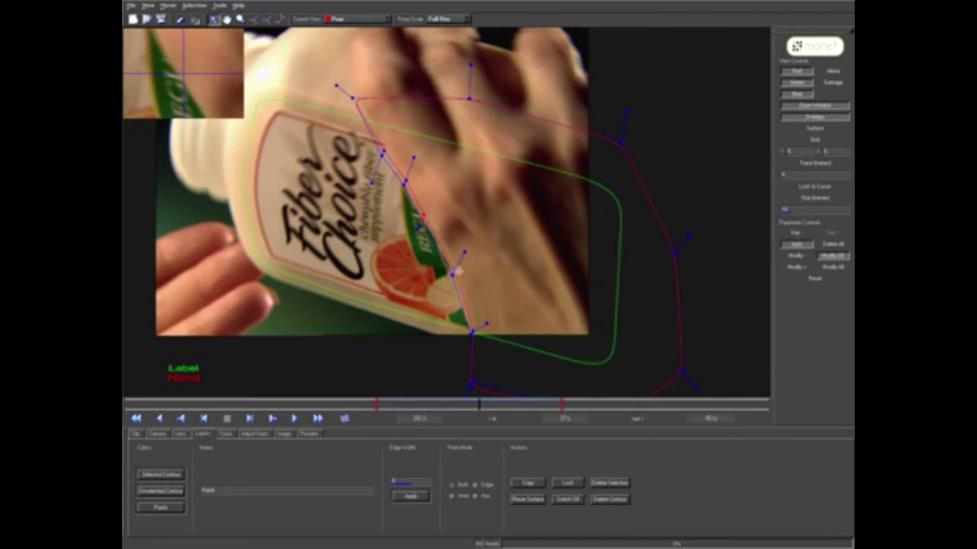
pyautogui.click(455, 266)
pyautogui.click(383, 153)
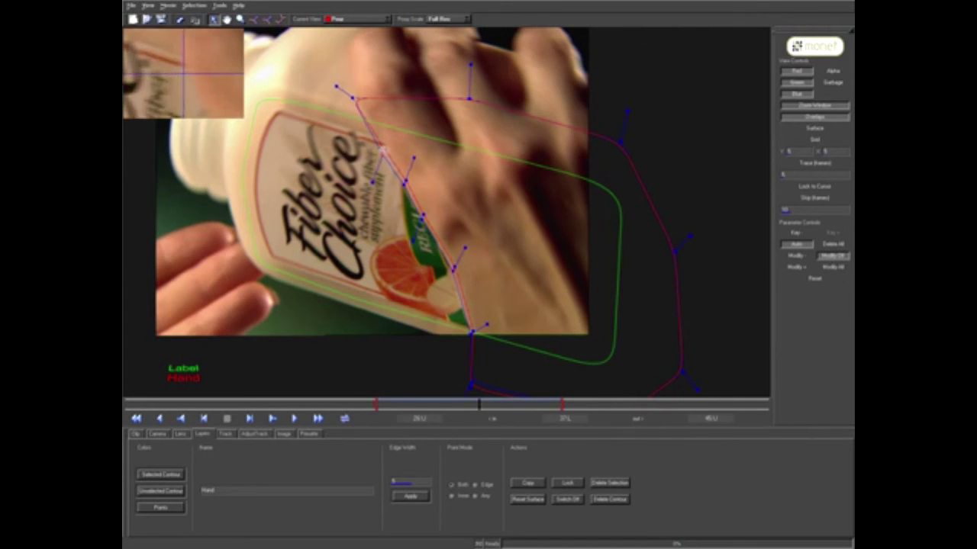
pyautogui.moveTo(360, 100); pyautogui.dragTo(356, 90)
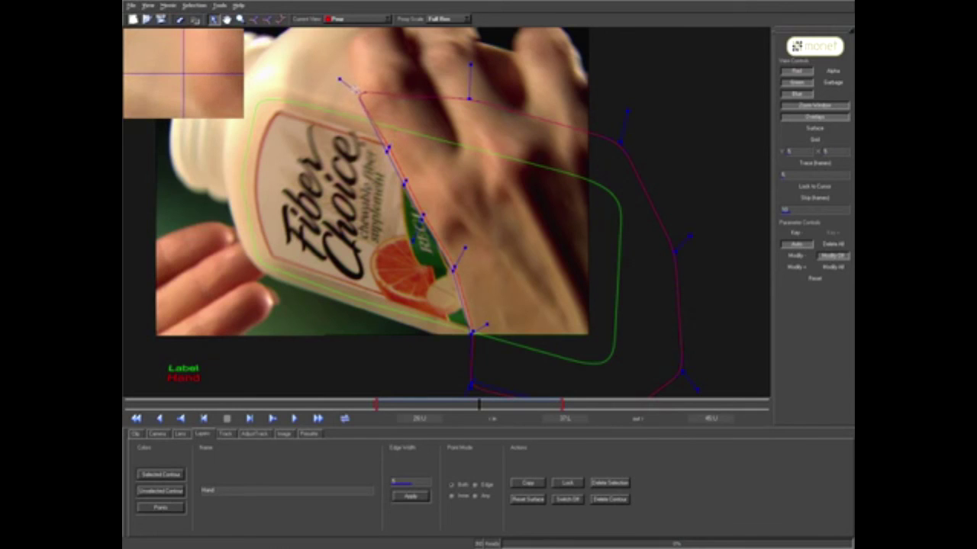
pyautogui.click(462, 248)
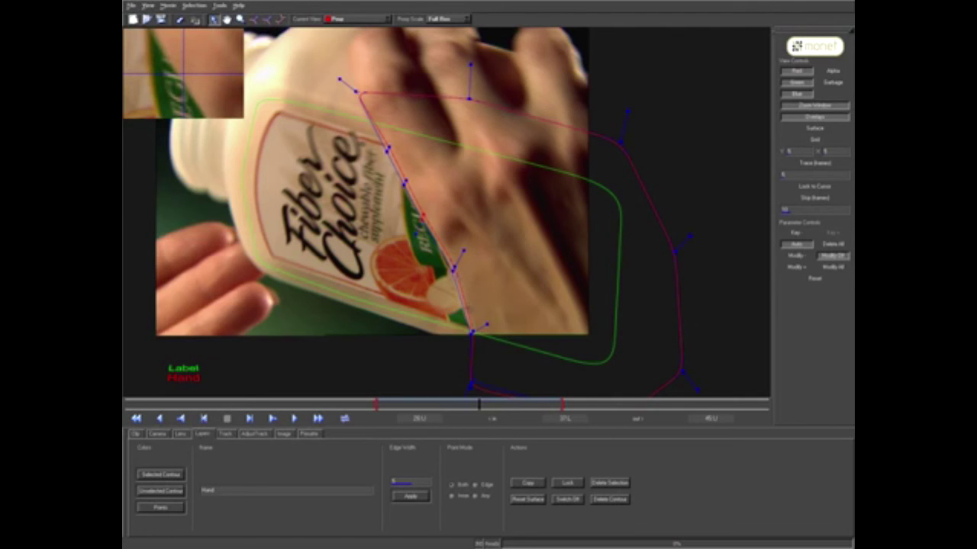
pyautogui.click(482, 384)
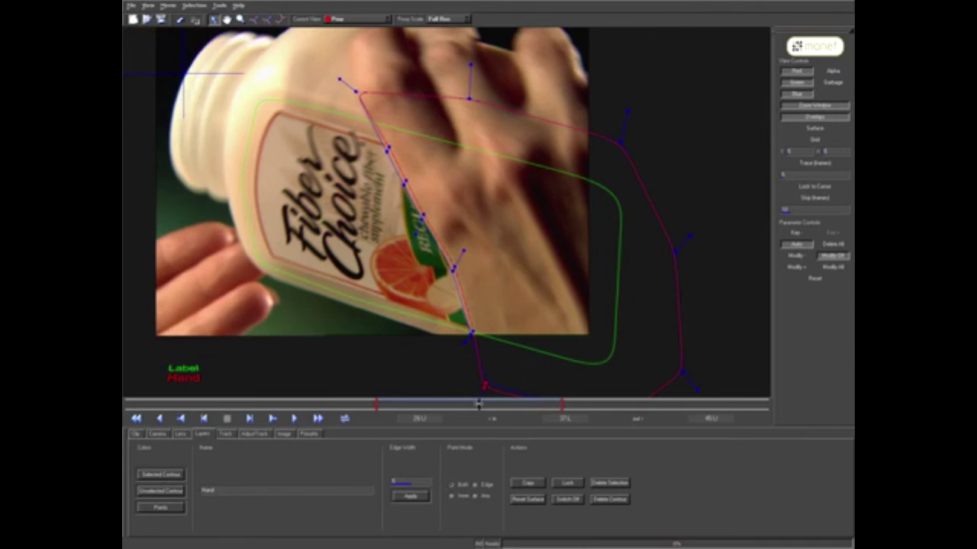
# Step: Adjust the Hand contour points along the hand's edge beside and below the green band, at the range's first frame and at frame 31
pyautogui.moveTo(479, 404); pyautogui.dragTo(375, 405)
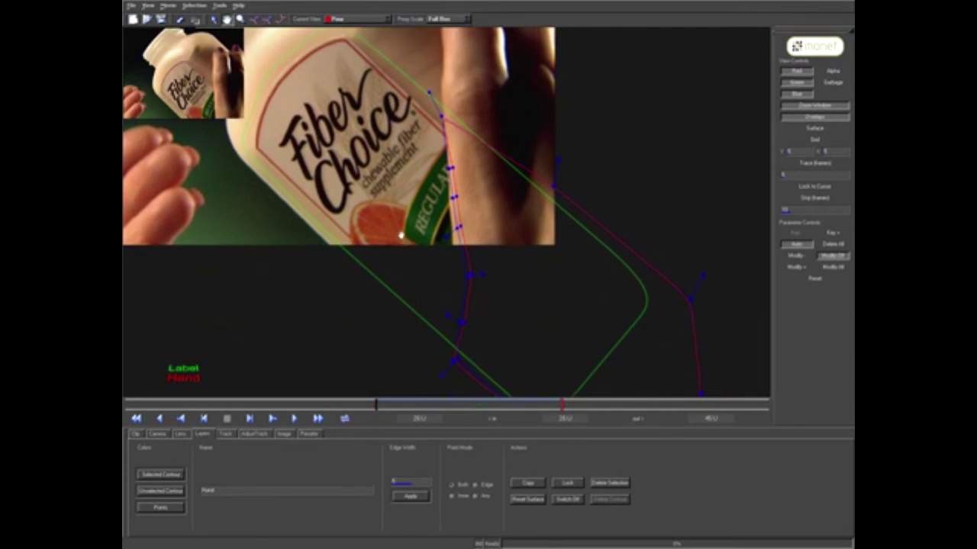
pyautogui.moveTo(471, 273); pyautogui.dragTo(458, 275)
pyautogui.moveTo(456, 225); pyautogui.dragTo(456, 223)
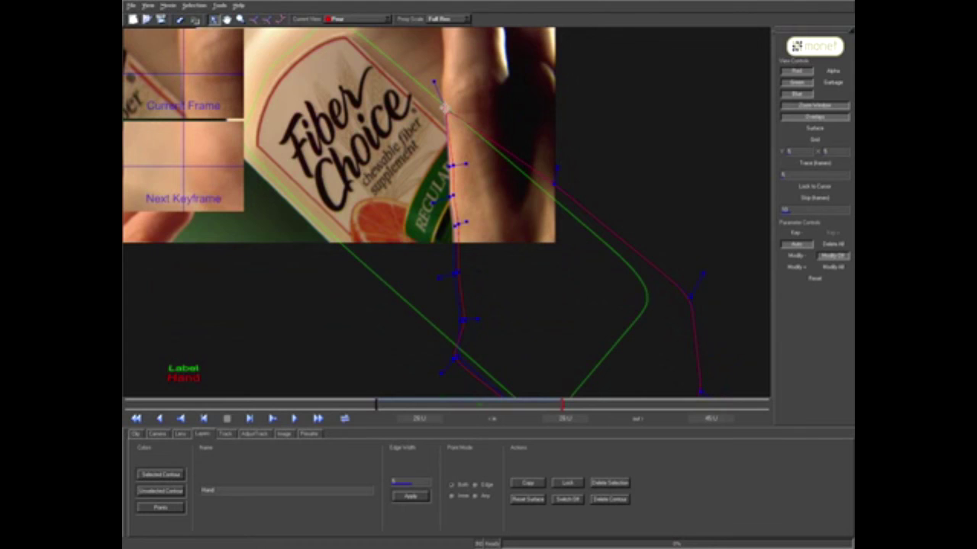
pyautogui.moveTo(376, 402); pyautogui.dragTo(418, 404)
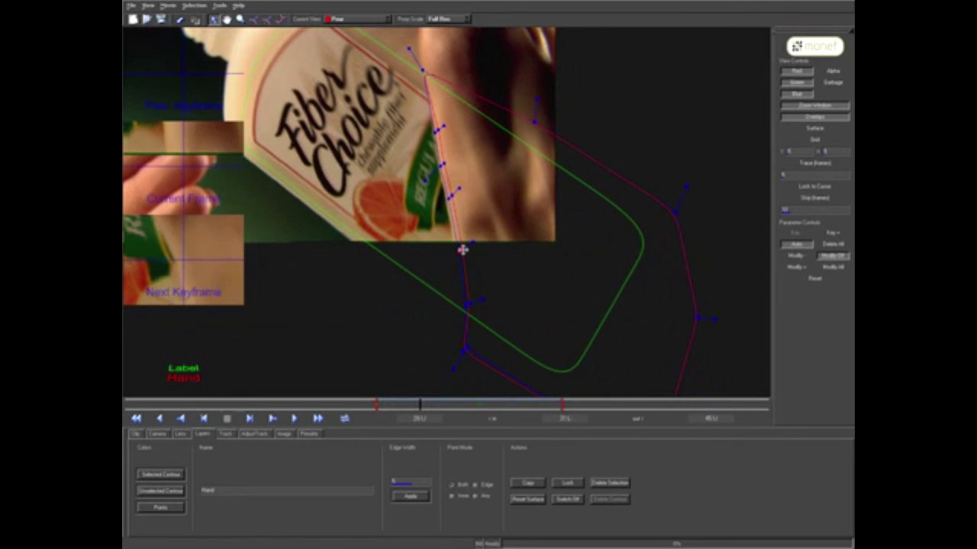
pyautogui.moveTo(461, 249); pyautogui.dragTo(455, 252)
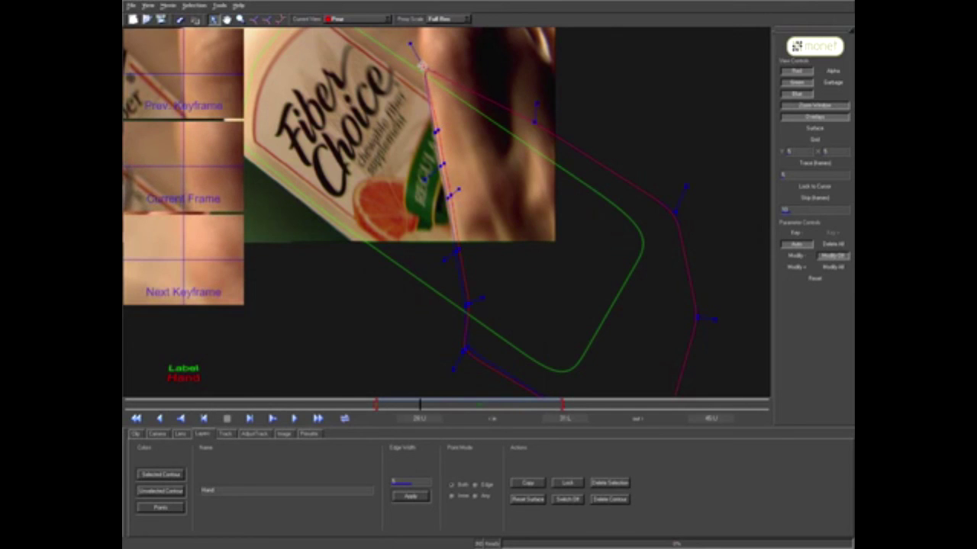
# Step: At frame 45, move the Hand contour points onto the hand's edge, from the label's lower border past the orange slice to the label's upper text
pyautogui.moveTo(419, 405); pyautogui.dragTo(562, 405)
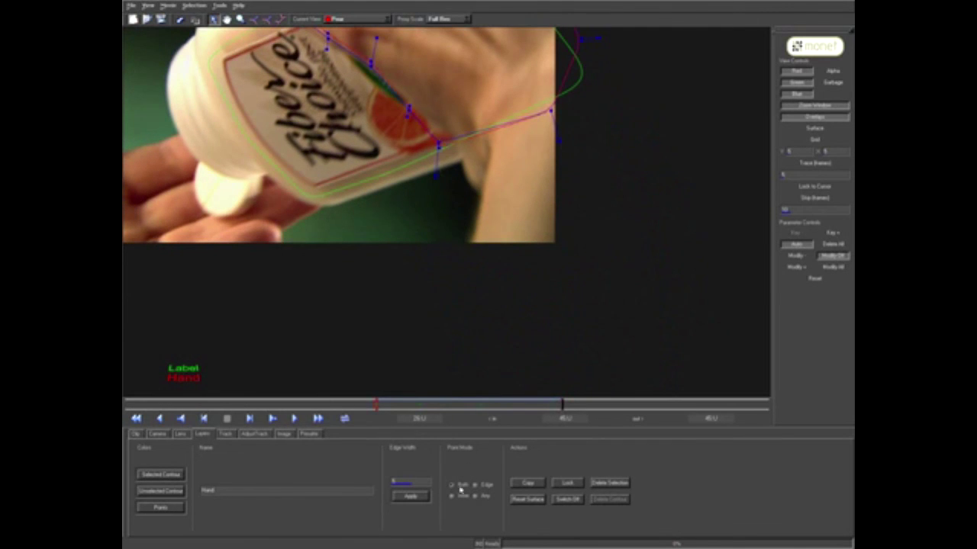
pyautogui.moveTo(439, 142); pyautogui.dragTo(438, 131)
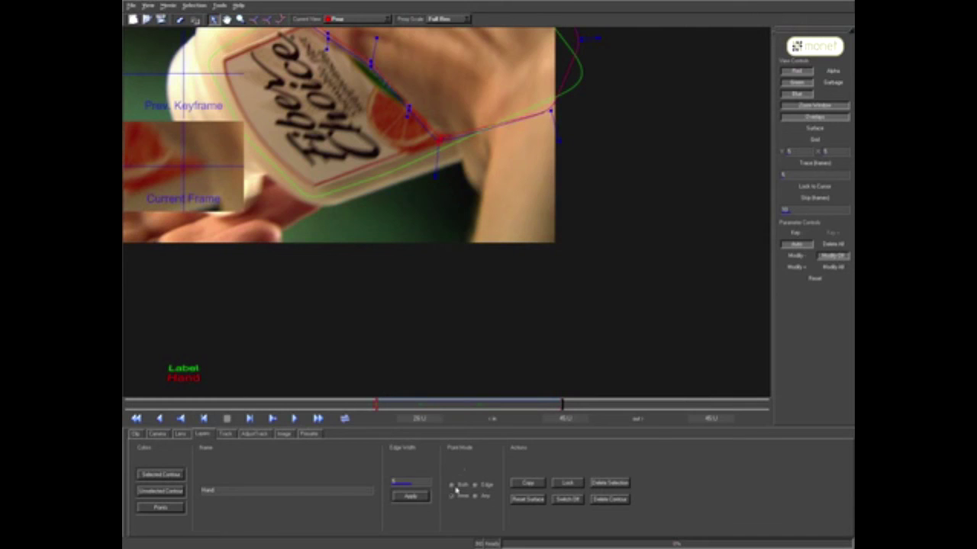
pyautogui.moveTo(438, 140); pyautogui.dragTo(460, 138)
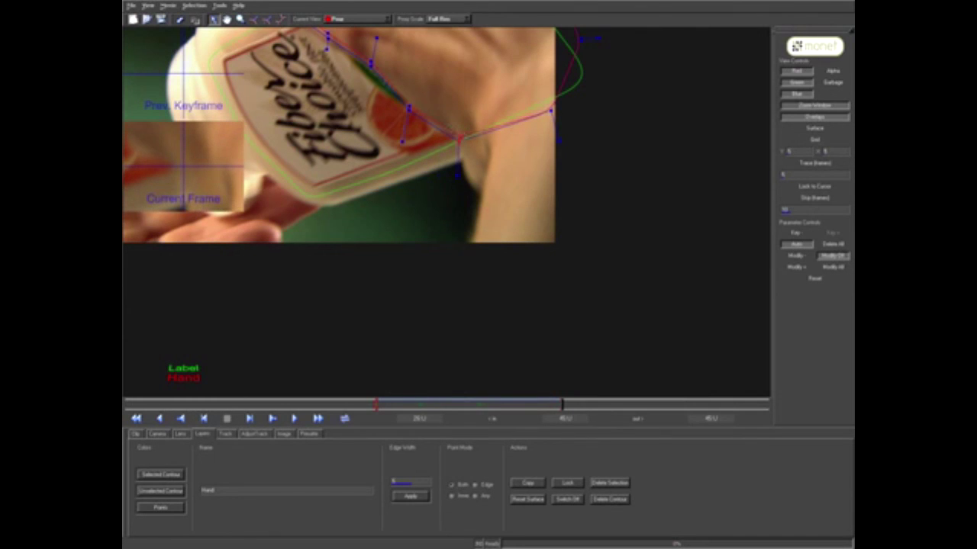
pyautogui.moveTo(409, 108); pyautogui.dragTo(409, 102)
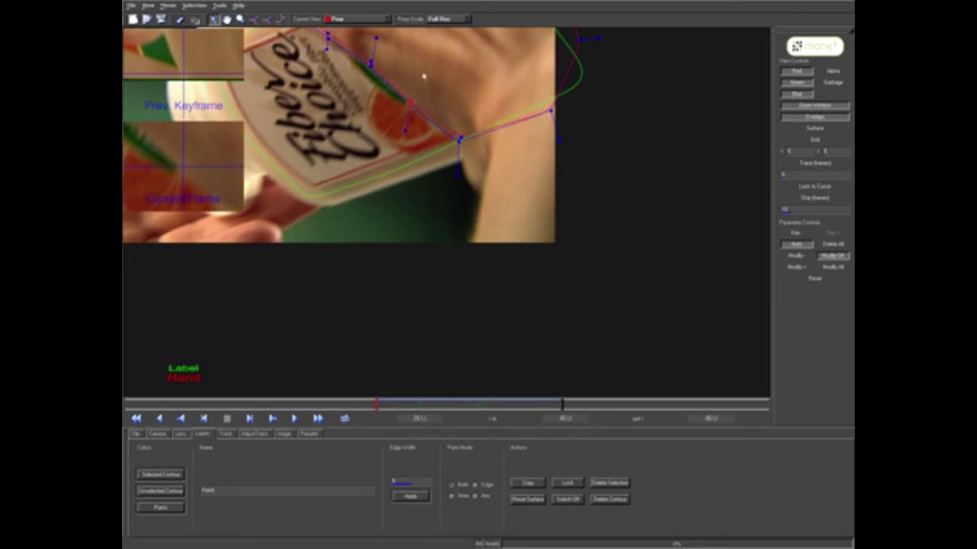
pyautogui.moveTo(430, 66); pyautogui.dragTo(527, 170)
pyautogui.moveTo(376, 116); pyautogui.dragTo(397, 139)
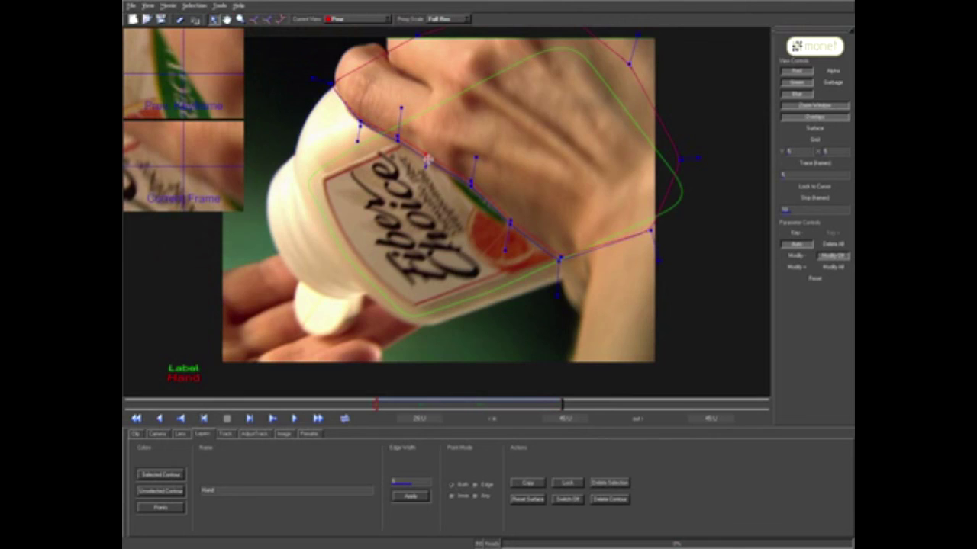
pyautogui.click(473, 183)
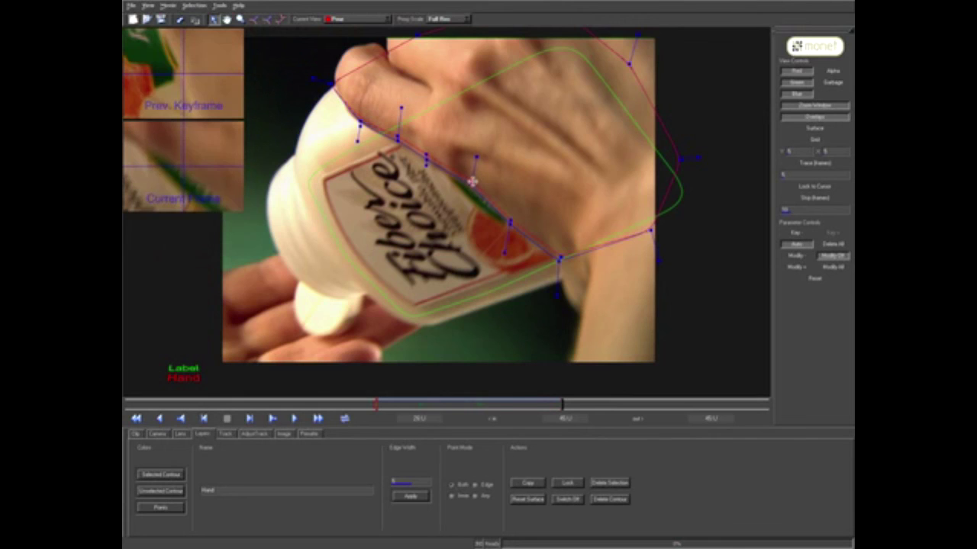
pyautogui.click(510, 221)
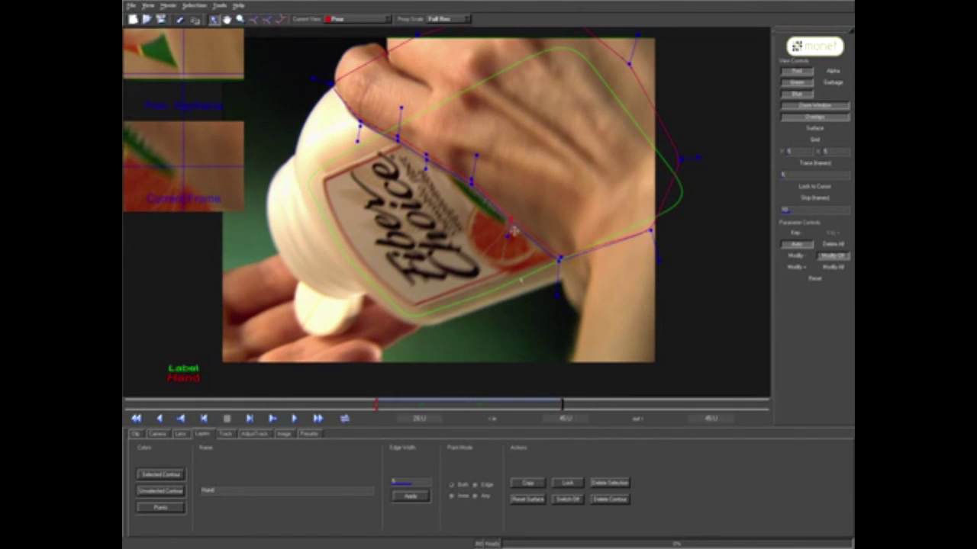
# Step: At frame 41, adjust the Hand contour points beside the orange slice and at the wrist
pyautogui.moveTo(562, 405); pyautogui.dragTo(516, 407)
pyautogui.moveTo(543, 342); pyautogui.dragTo(553, 341)
pyautogui.click(515, 292)
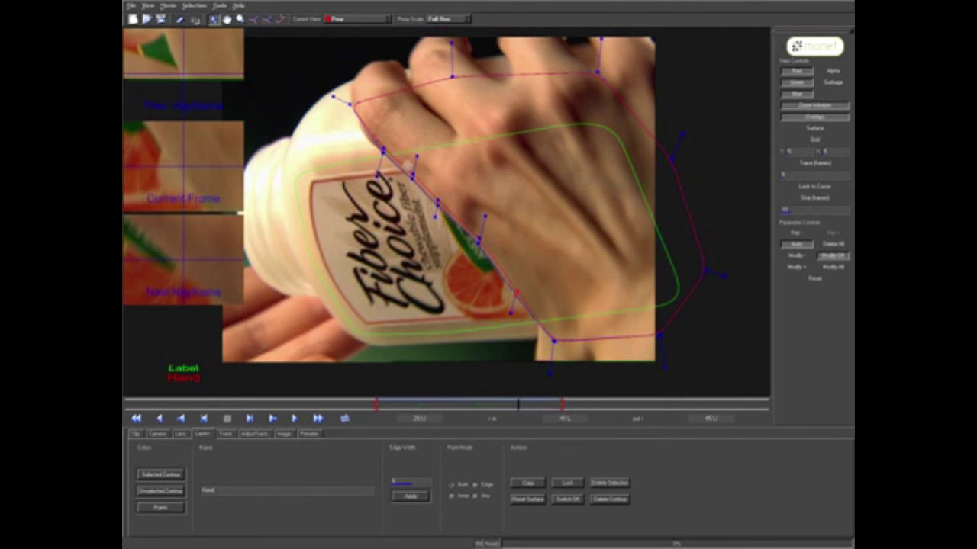
# Step: Play the range and review the Hand layer's garbage matte with the red, green and blue channels hidden, toggling the overlays off and on
pyautogui.click(159, 419)
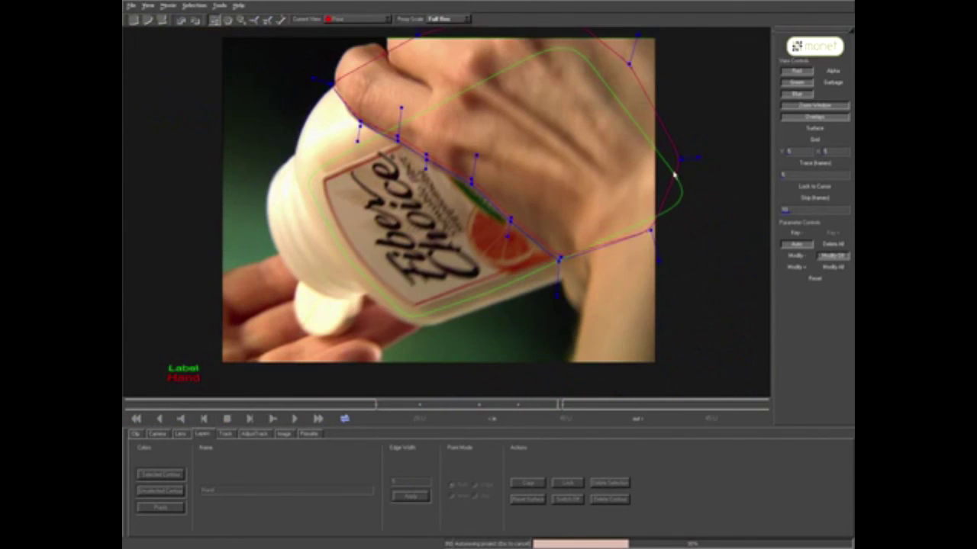
pyautogui.click(830, 82)
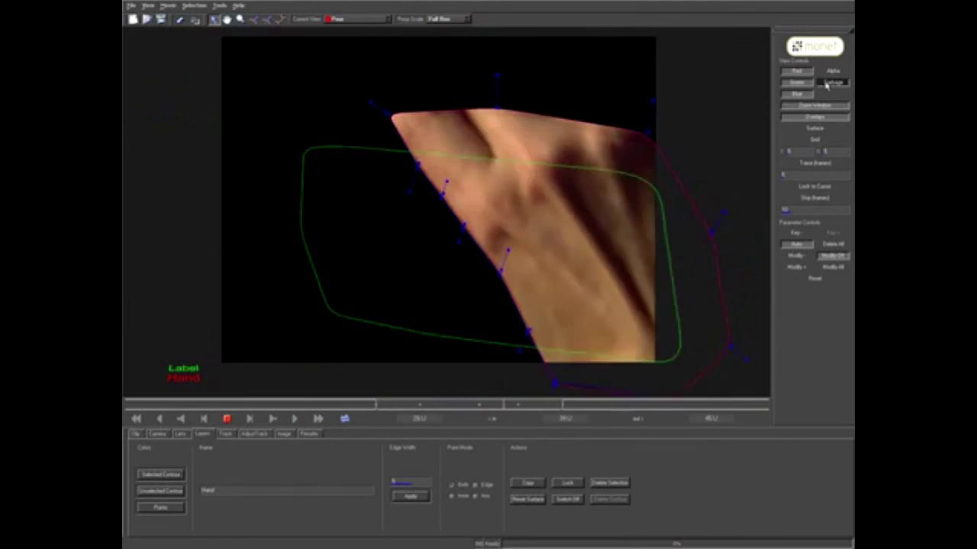
pyautogui.click(796, 82)
pyautogui.click(796, 93)
pyautogui.click(798, 94)
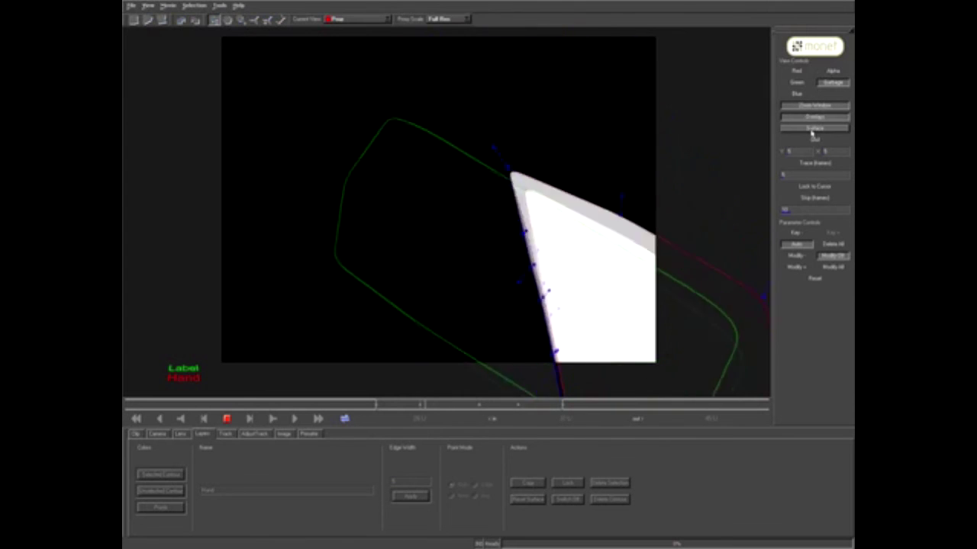
pyautogui.click(813, 117)
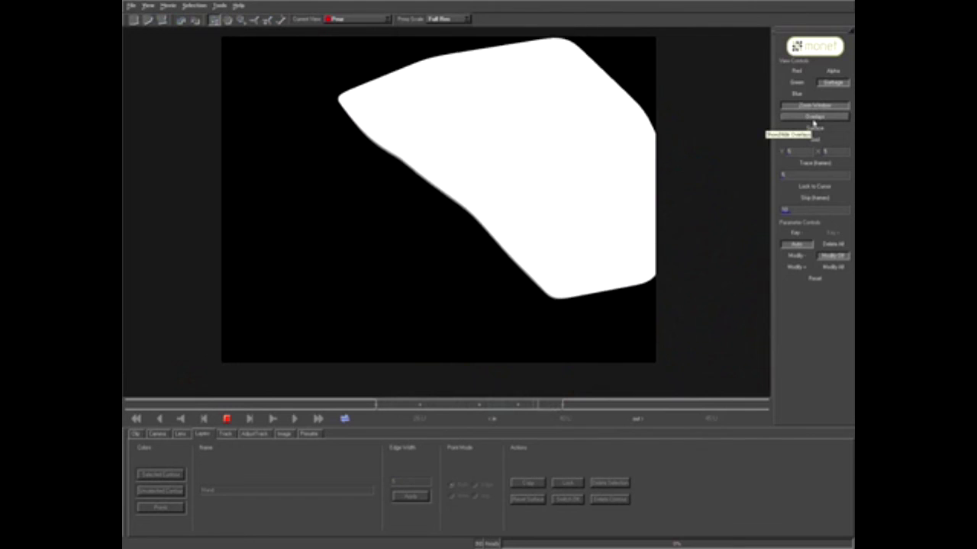
pyautogui.click(813, 117)
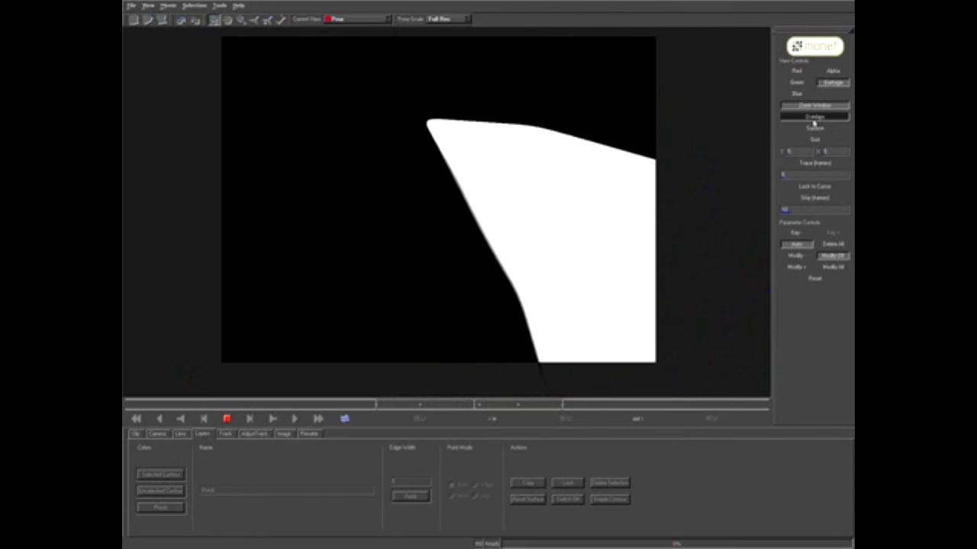
# Step: Show the red, green and blue channels again, hide the garbage matte and stop playback
pyautogui.click(797, 70)
pyautogui.click(796, 82)
pyautogui.click(796, 93)
pyautogui.click(822, 84)
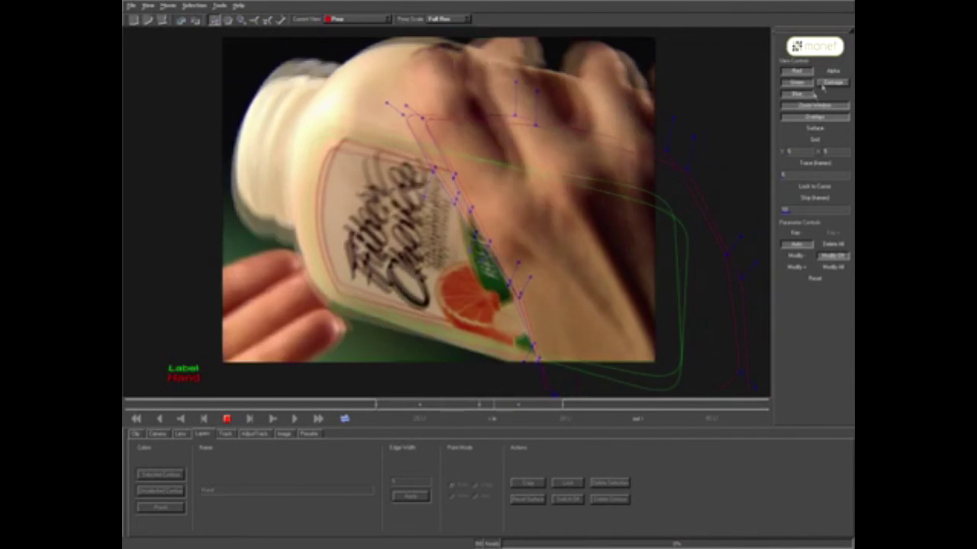
pyautogui.click(227, 419)
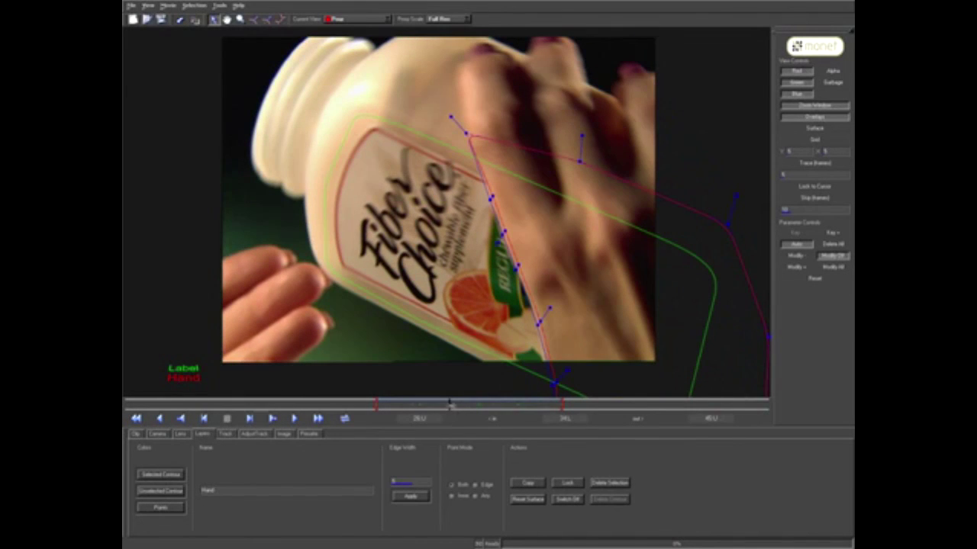
# Step: At frame 37, import MonetLogo.png as the Label layer's texture, keeping the import wizard's default settings
pyautogui.moveTo(449, 406); pyautogui.dragTo(477, 406)
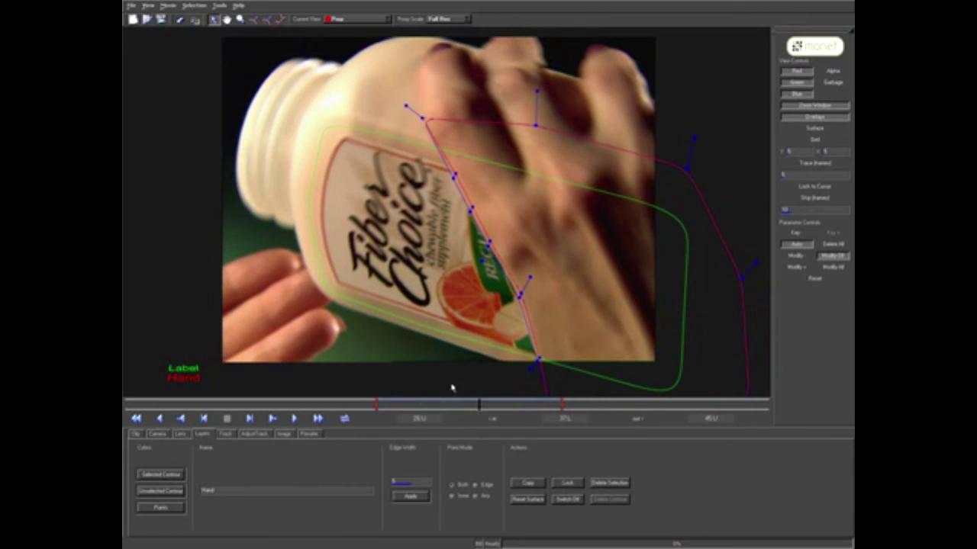
pyautogui.click(452, 341)
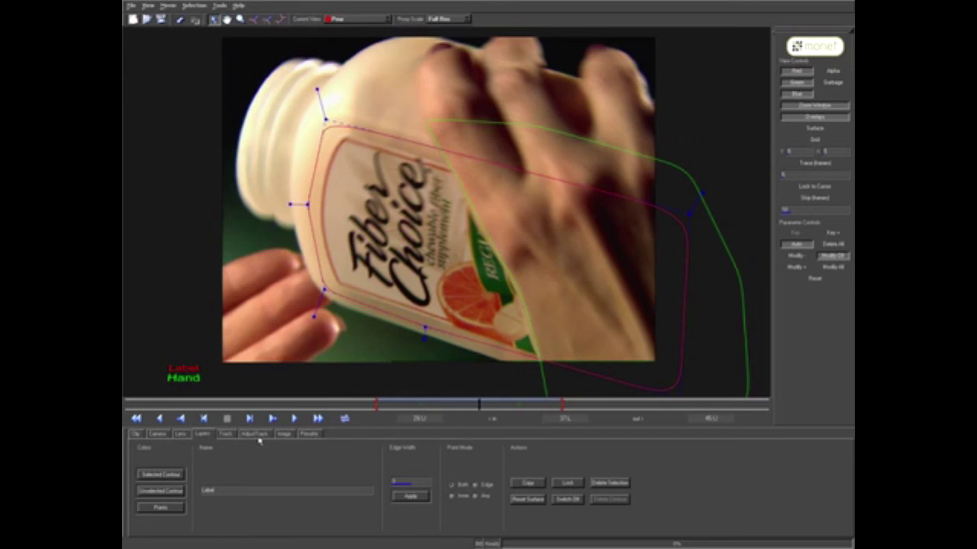
pyautogui.click(281, 436)
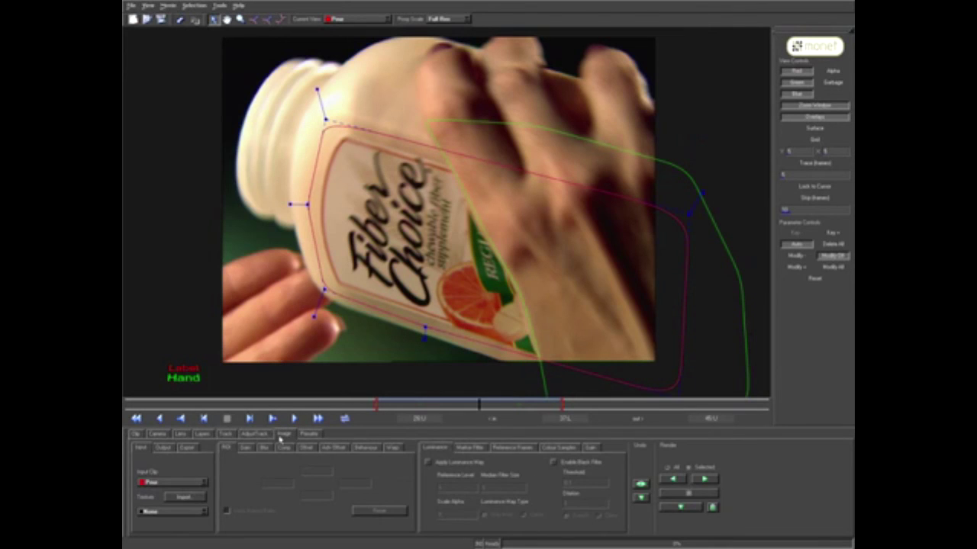
pyautogui.click(195, 498)
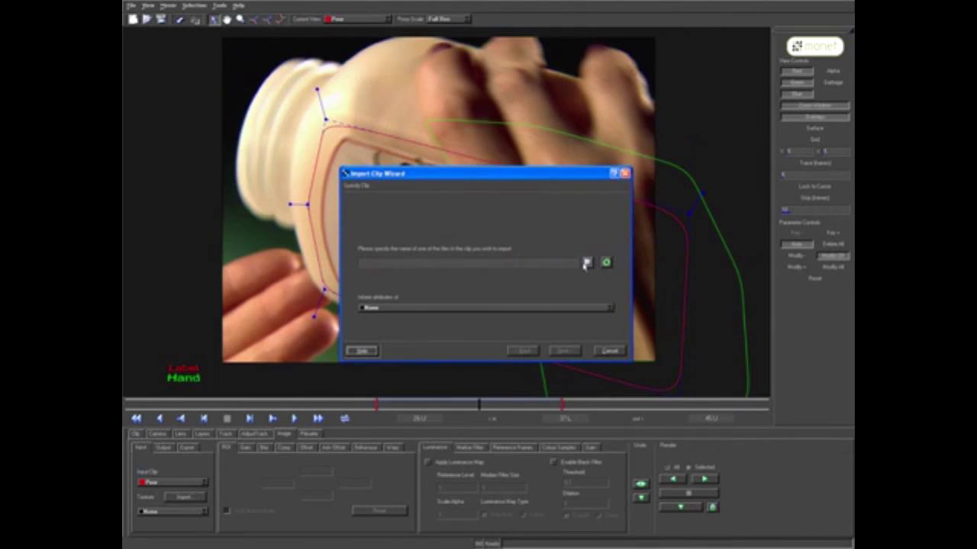
pyautogui.click(587, 261)
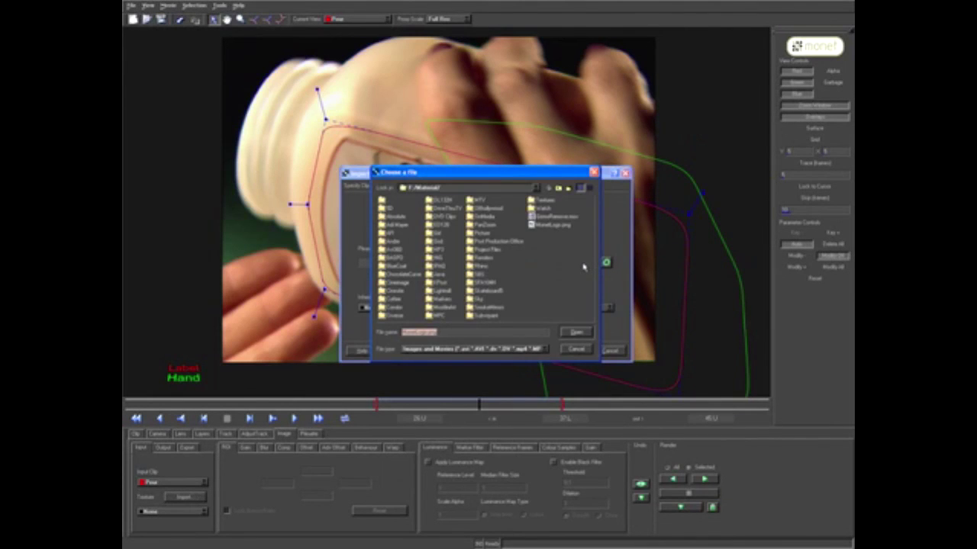
pyautogui.click(555, 226)
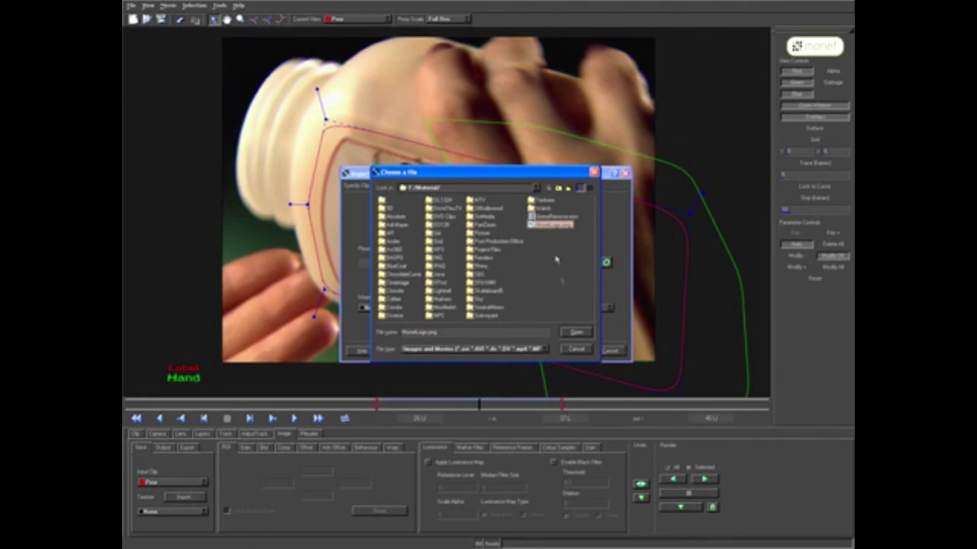
pyautogui.click(576, 333)
pyautogui.click(563, 351)
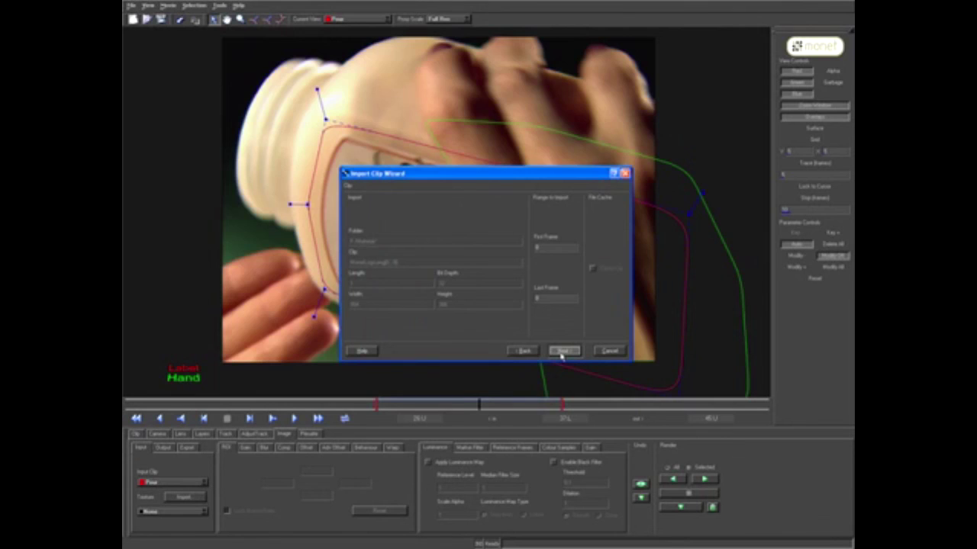
pyautogui.click(563, 351)
pyautogui.click(563, 351)
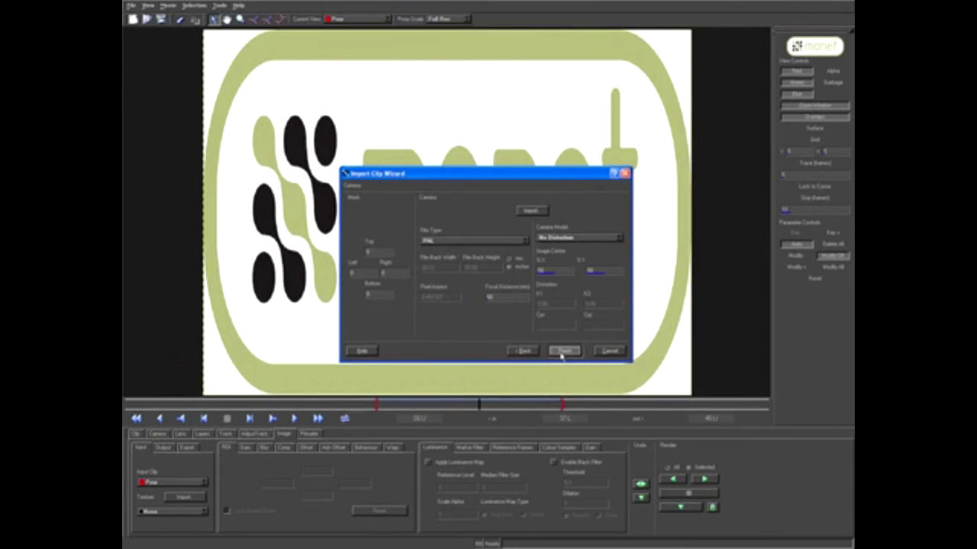
pyautogui.click(564, 351)
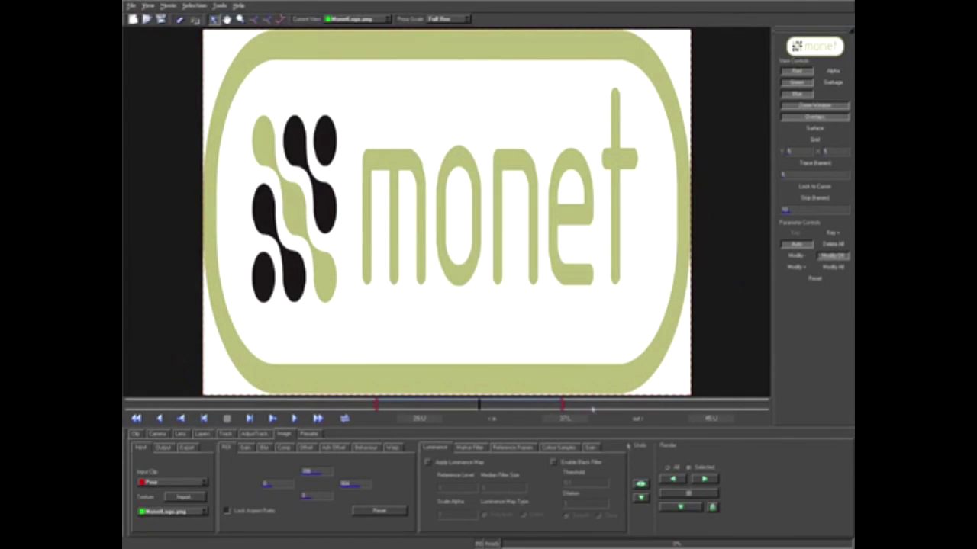
# Step: Render the logo over the label at the current frame and composite it using the texture's alpha
pyautogui.click(670, 505)
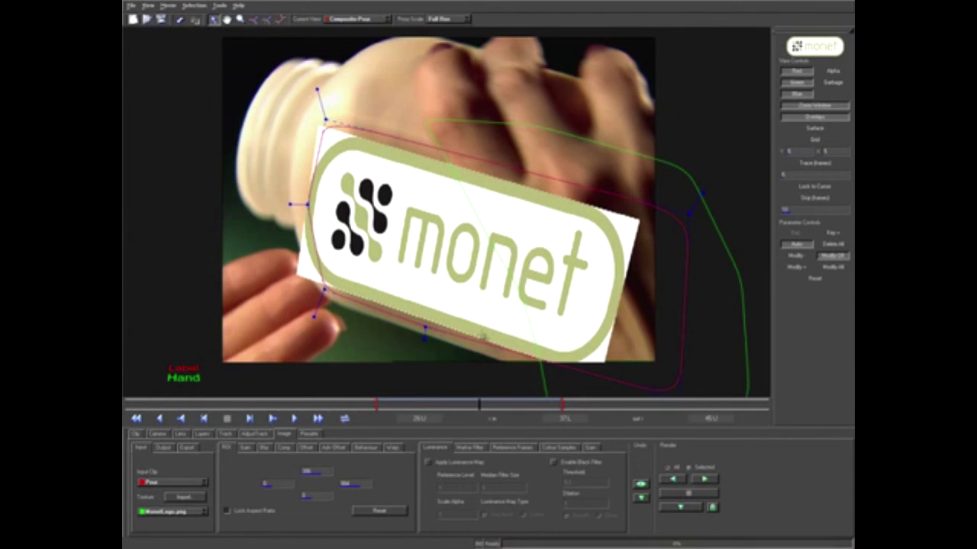
pyautogui.click(283, 448)
pyautogui.click(252, 469)
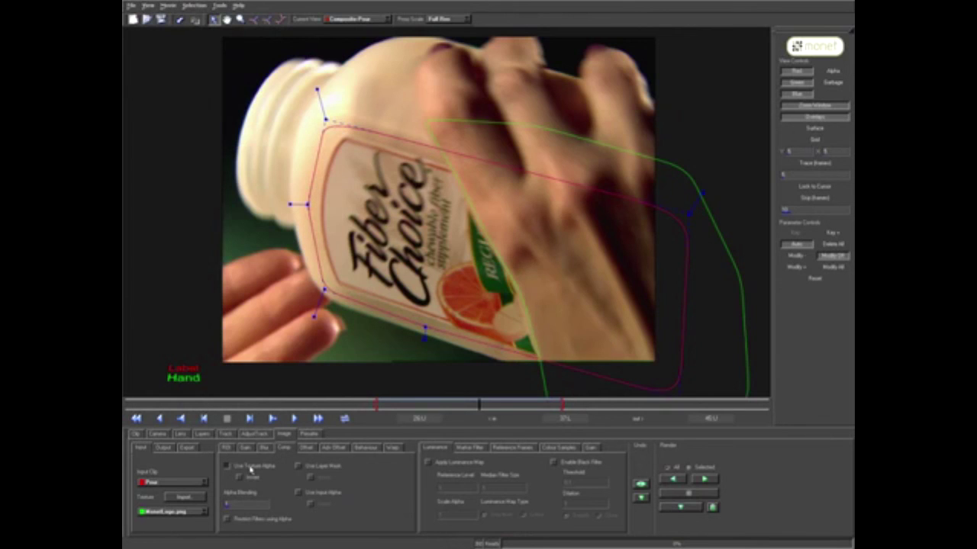
# Step: Show the surface and adjust its corners to fit the logo over the bottle's label, and enable the layer mask for the composite
pyautogui.click(795, 132)
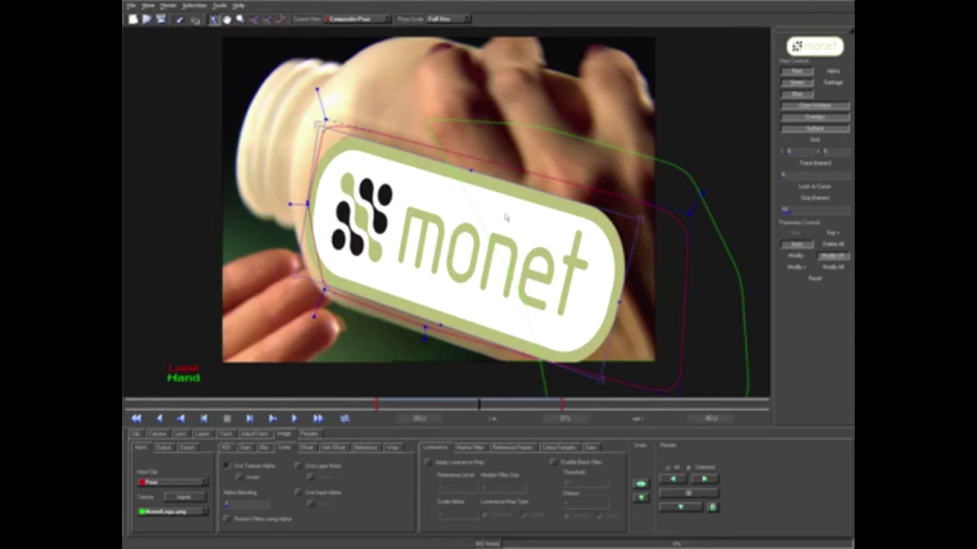
pyautogui.moveTo(380, 273); pyautogui.dragTo(386, 301)
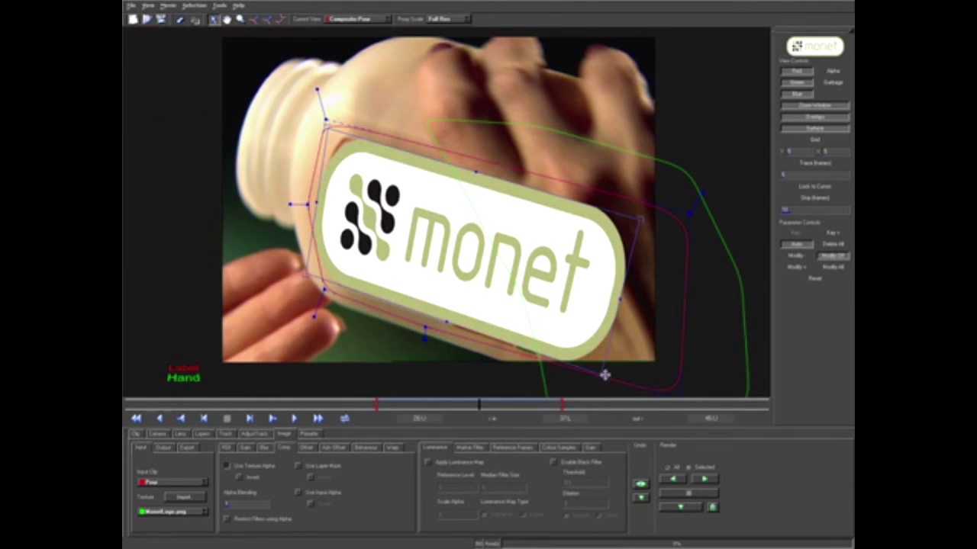
pyautogui.moveTo(608, 355); pyautogui.dragTo(594, 356)
pyautogui.moveTo(305, 276); pyautogui.dragTo(306, 275)
pyautogui.moveTo(593, 373); pyautogui.dragTo(603, 375)
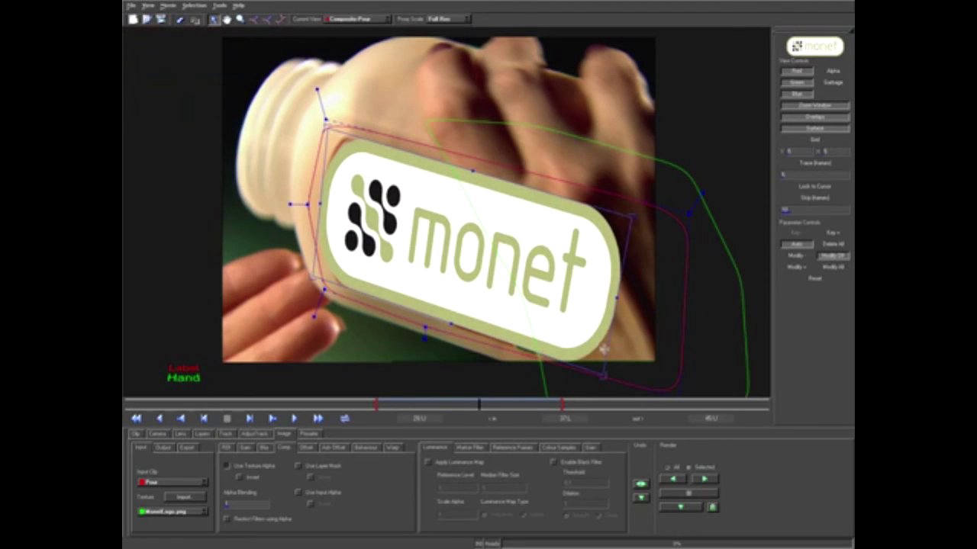
pyautogui.moveTo(319, 173); pyautogui.dragTo(304, 172)
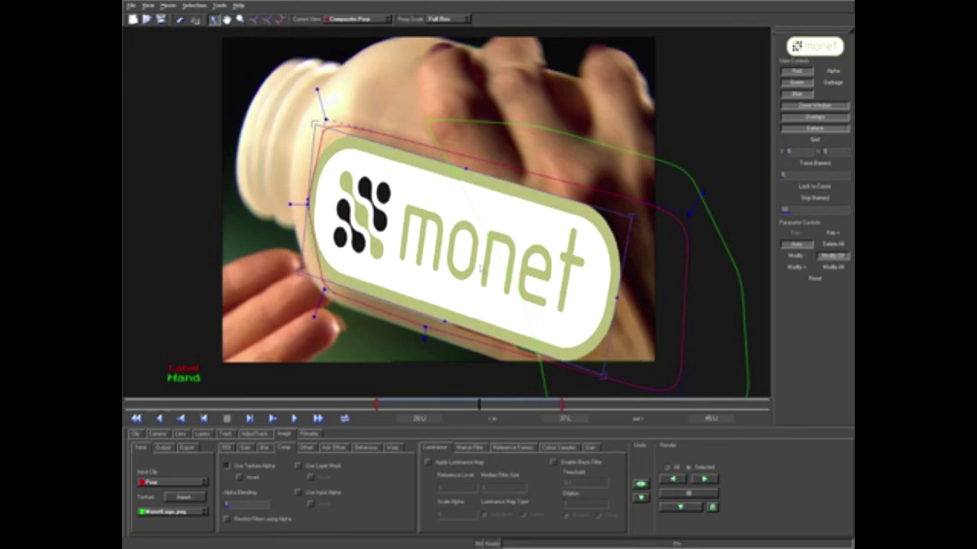
pyautogui.click(319, 468)
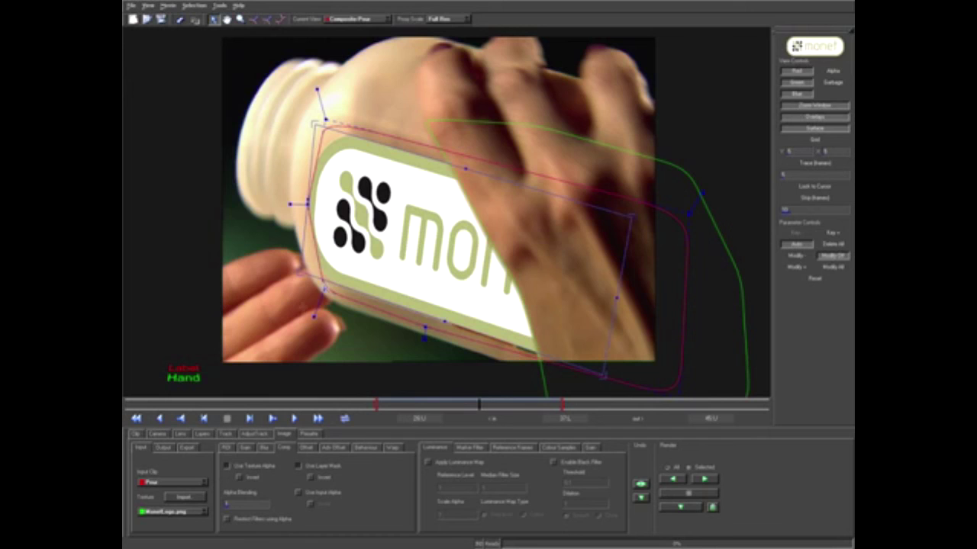
# Step: Move the Label layer's contour points at the bottle's neck end outward so the contour clears the logo's edge
pyautogui.click(203, 433)
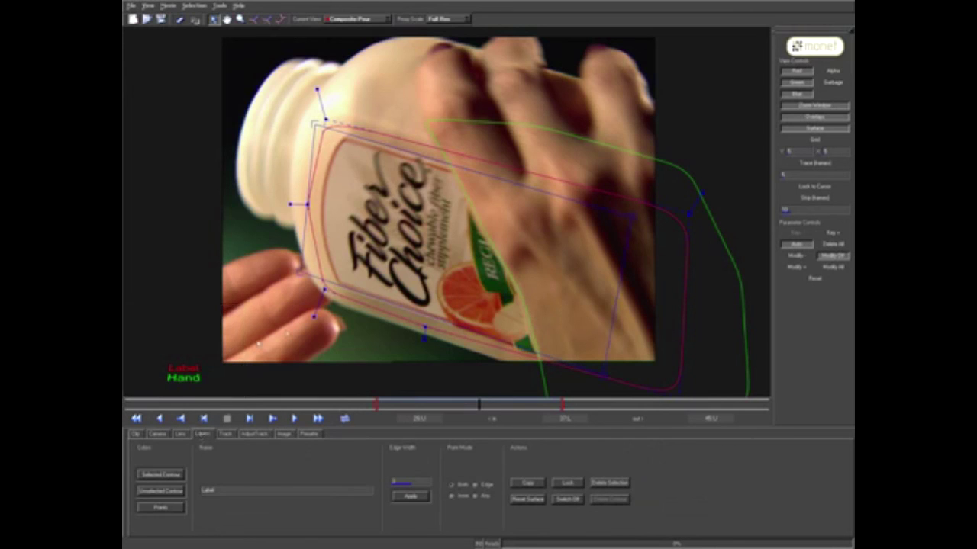
pyautogui.click(325, 290)
pyautogui.moveTo(325, 290); pyautogui.dragTo(296, 291)
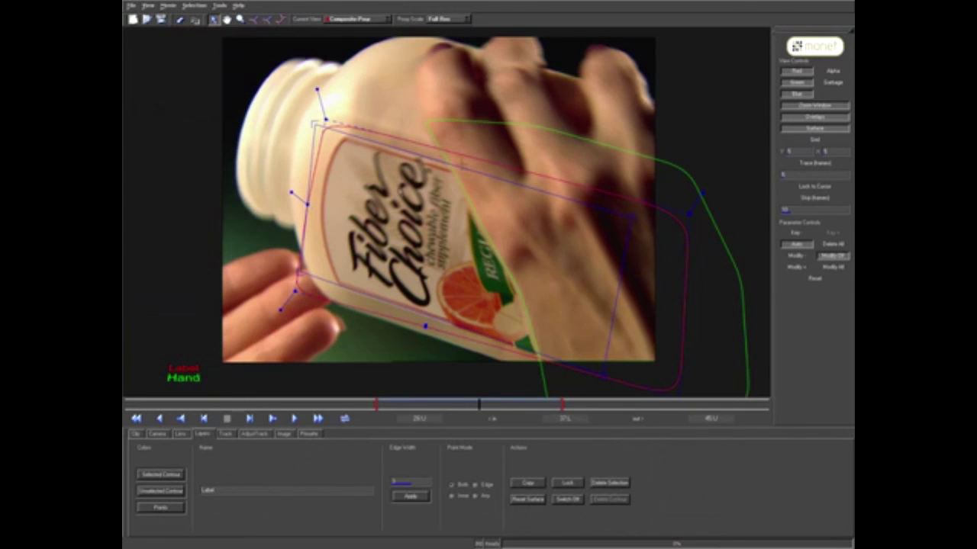
pyautogui.click(805, 129)
pyautogui.moveTo(307, 205); pyautogui.dragTo(284, 197)
pyautogui.click(793, 130)
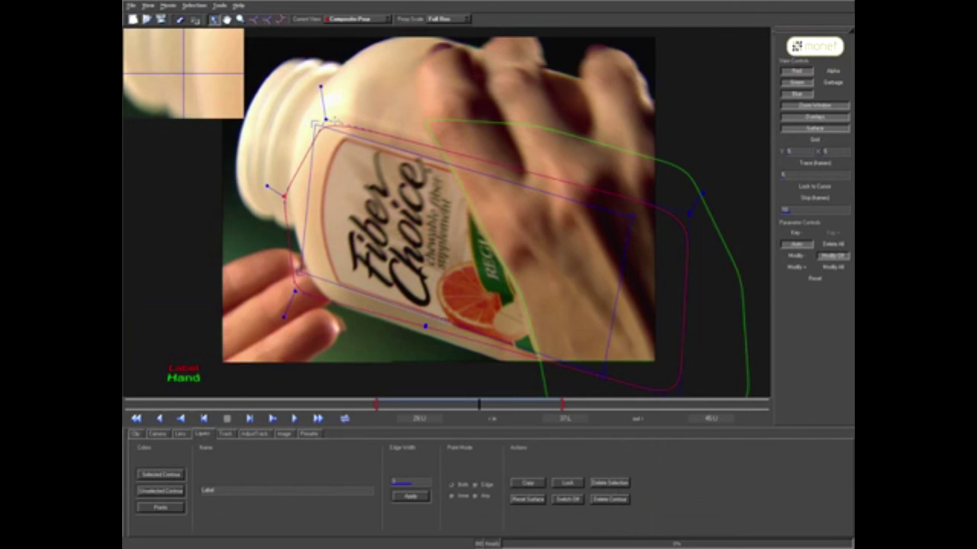
pyautogui.click(326, 119)
pyautogui.moveTo(326, 119); pyautogui.dragTo(332, 130)
# Step: Enable motion blur for the Label layer's texture and render the logo composite forward from the first frame
pyautogui.click(284, 433)
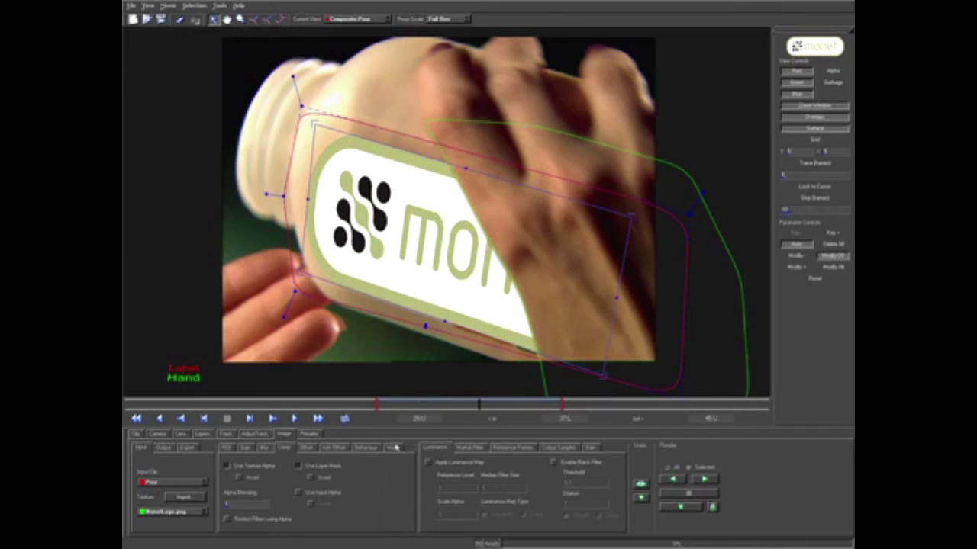
pyautogui.click(267, 449)
pyautogui.click(264, 500)
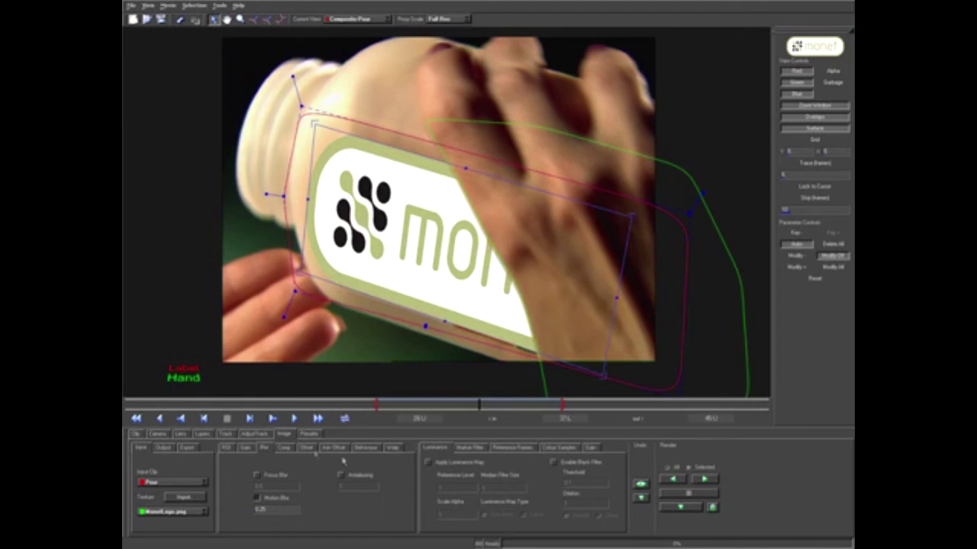
pyautogui.click(137, 419)
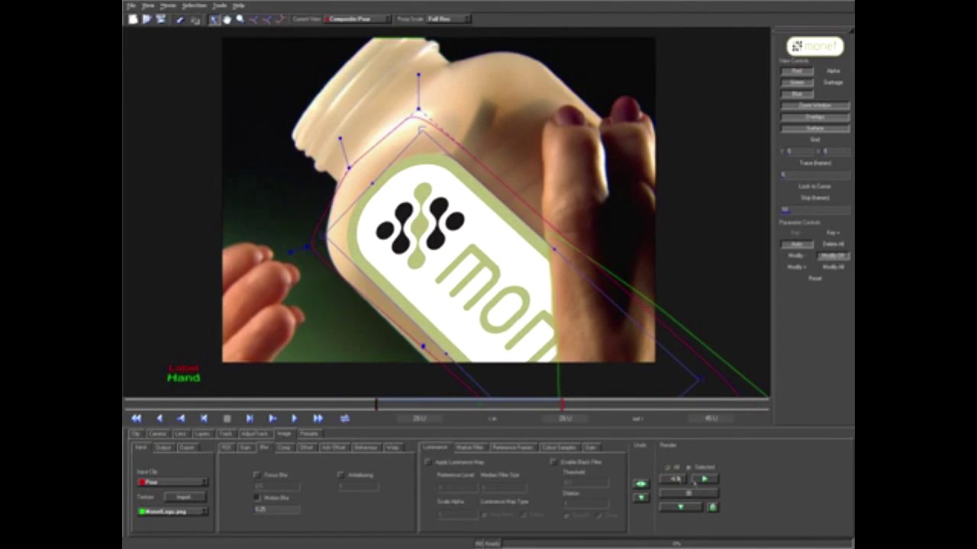
pyautogui.click(701, 479)
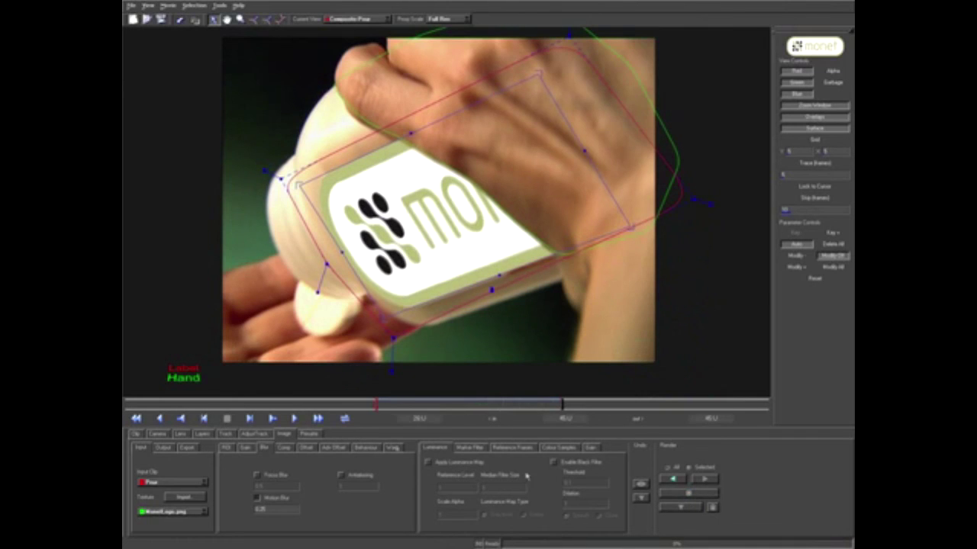
# Step: Play back the motion-blurred logo composite, stop it and return to the first frame
pyautogui.click(295, 419)
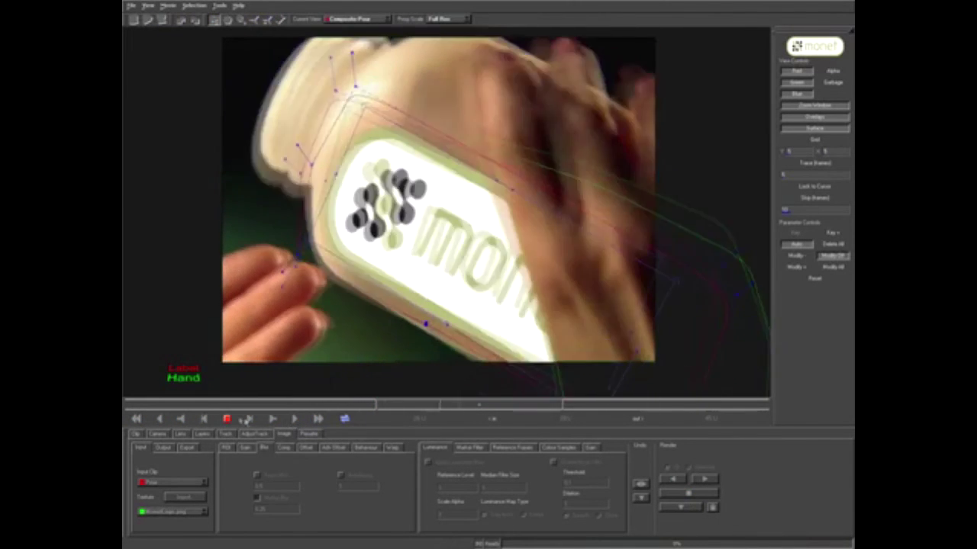
pyautogui.click(227, 419)
pyautogui.click(138, 421)
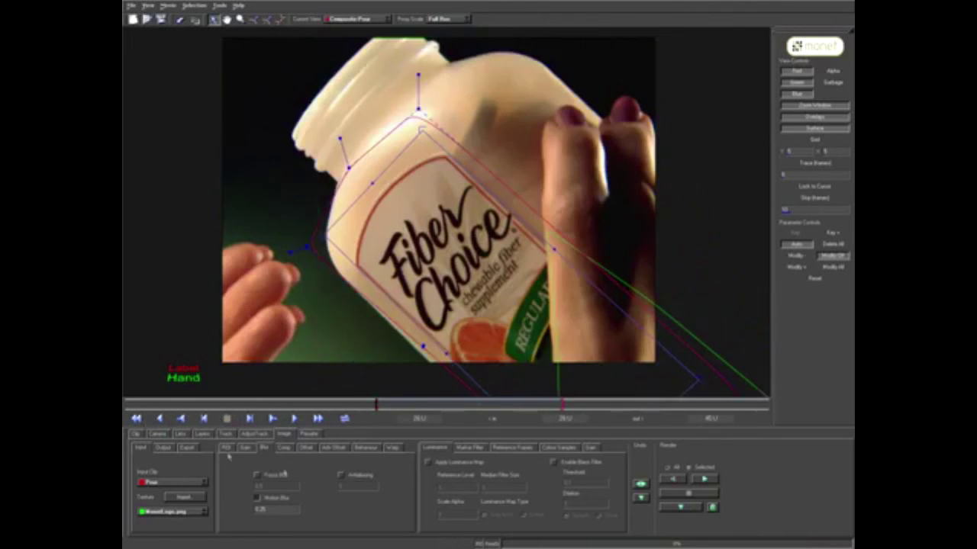
# Step: Enable antialiasing for the logo texture and render the composite again forward from the first frame
pyautogui.click(340, 478)
pyautogui.click(273, 421)
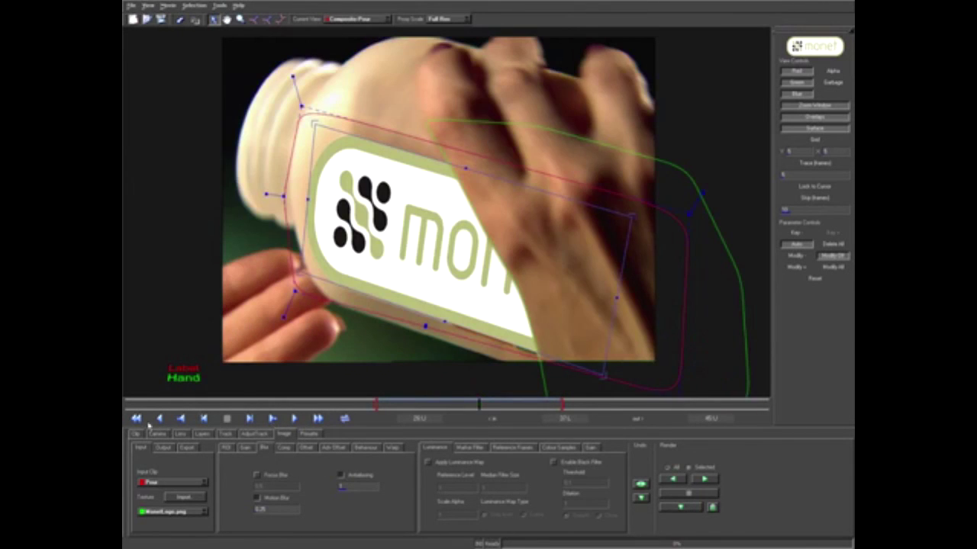
pyautogui.click(136, 419)
pyautogui.click(704, 479)
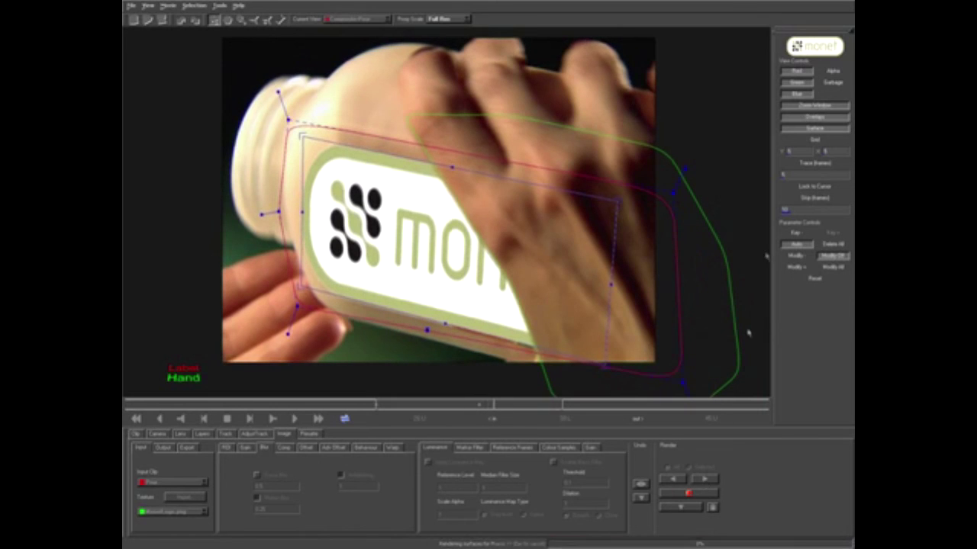
# Step: Hide the overlays, play the rendered clip backward to check the logo composite, and stop playback
pyautogui.click(813, 117)
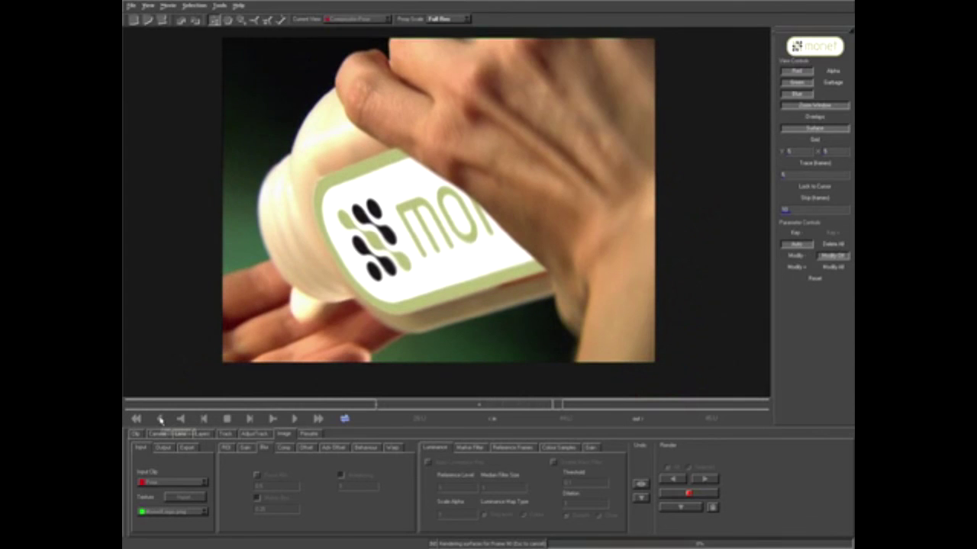
pyautogui.click(161, 419)
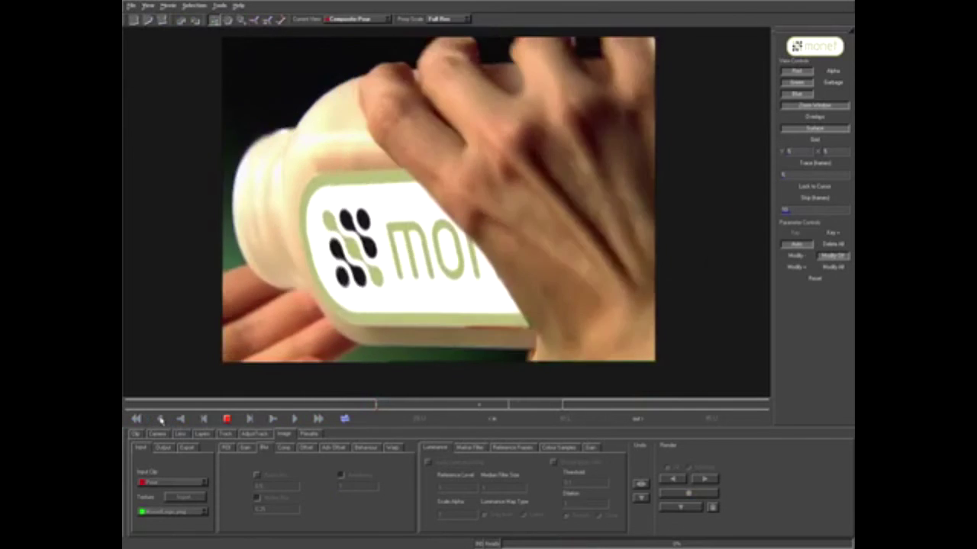
pyautogui.click(226, 418)
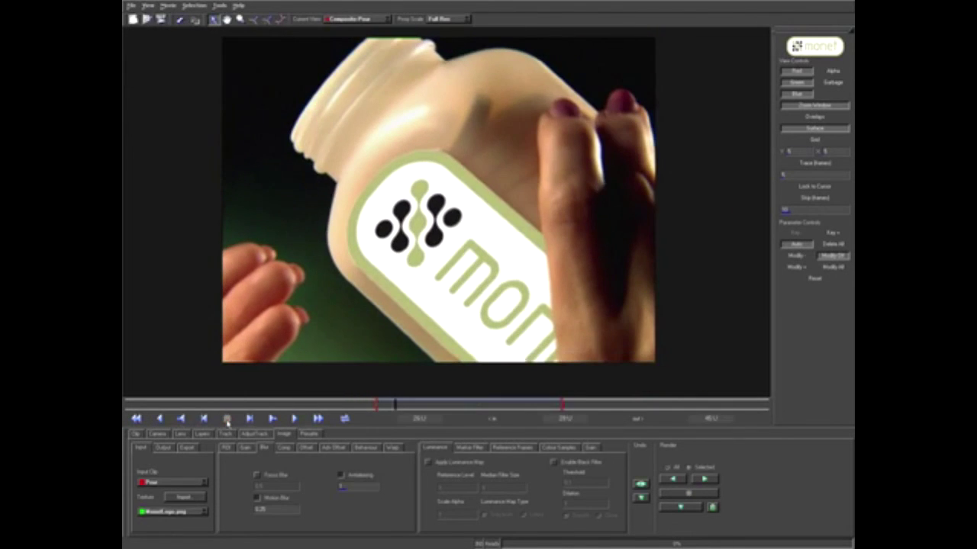